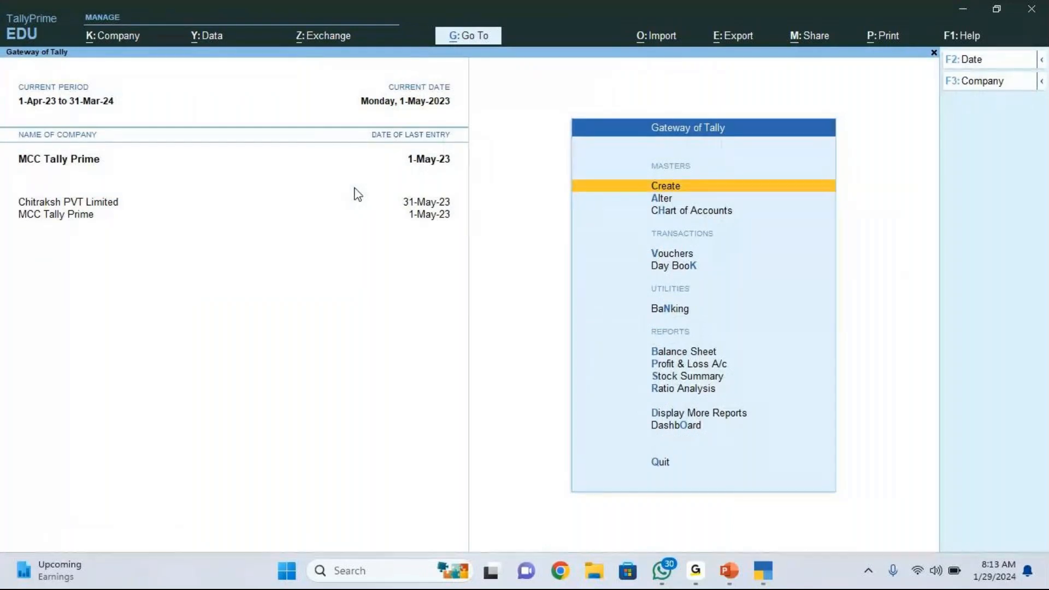
- Shut the Chitraksh PVT Limited company so that only MCC Tally Prime stays loaded
{"action": "key", "text": "ctrl+F3"}
{"action": "key", "text": "Up"}
{"action": "key", "text": "Return"}
- View the Day Book for 1-Apr-23 to 1-May-23 and return to the Gateway of Tally
{"action": "key", "text": "Down"}
{"action": "key", "text": "Down"}
{"action": "key", "text": "Down"}
{"action": "key", "text": "Down"}
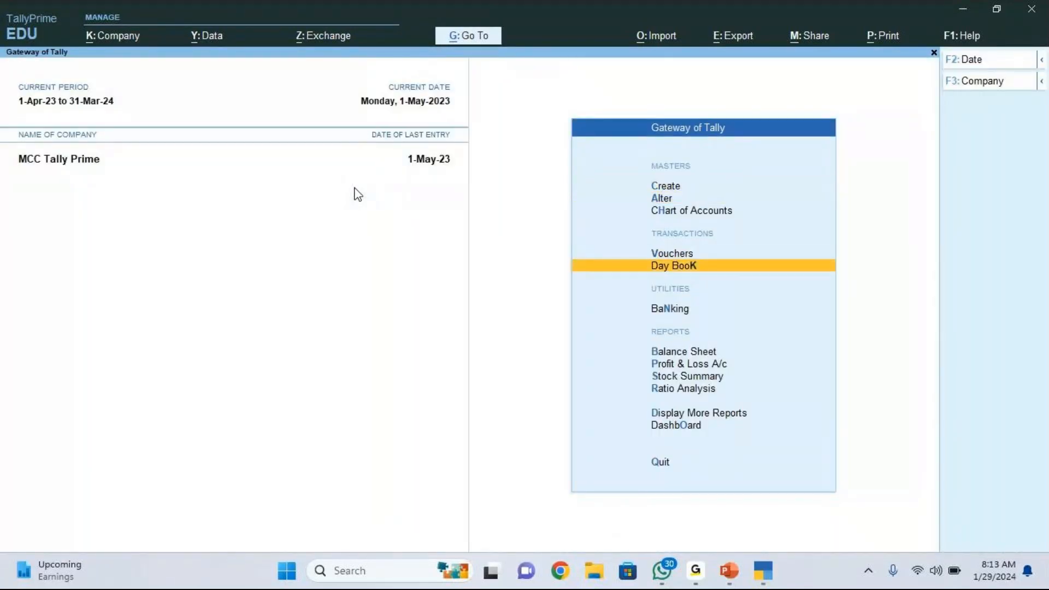
{"action": "key", "text": "Return"}
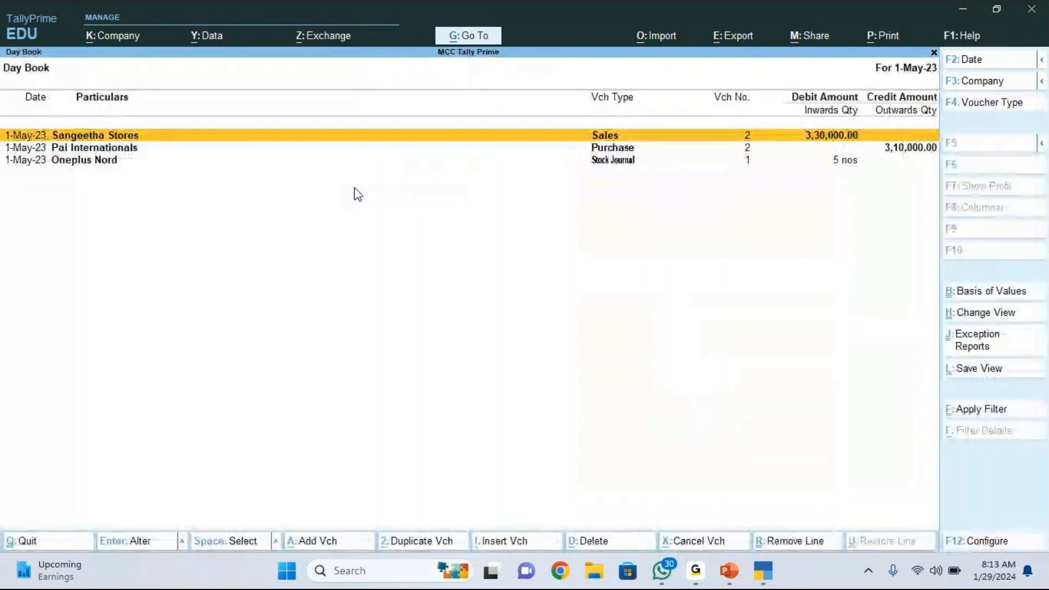
{"action": "key", "text": "alt+F2"}
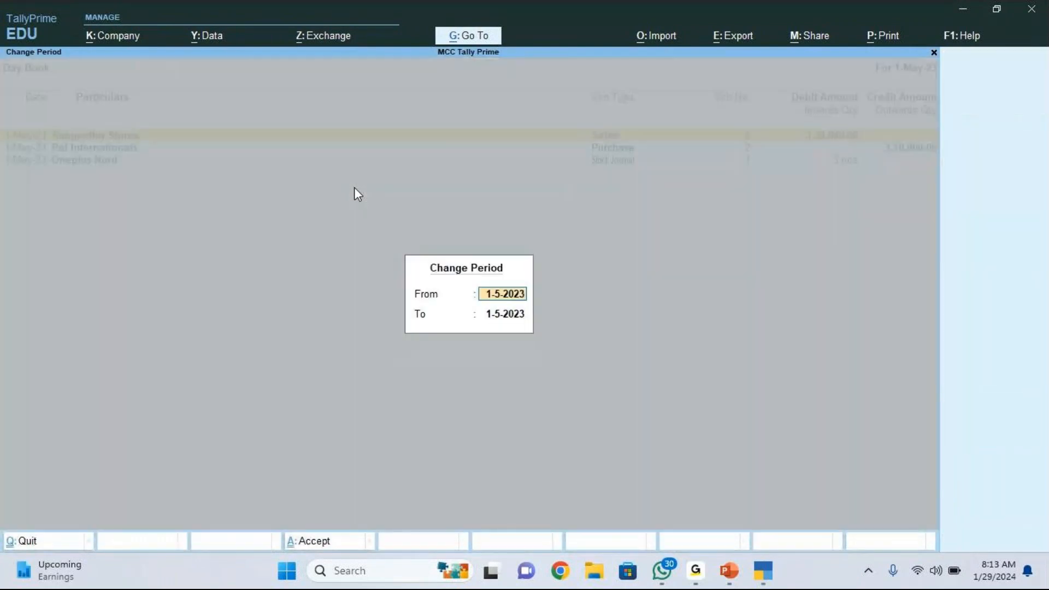
{"action": "key", "text": "Return"}
{"action": "key", "text": "Return"}
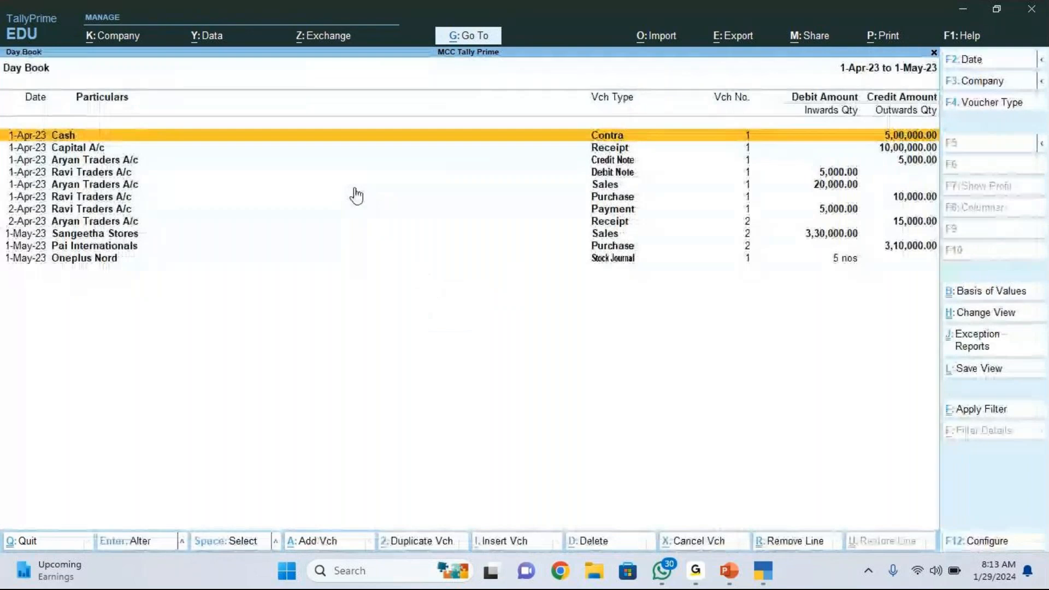
{"action": "key", "text": "Escape"}
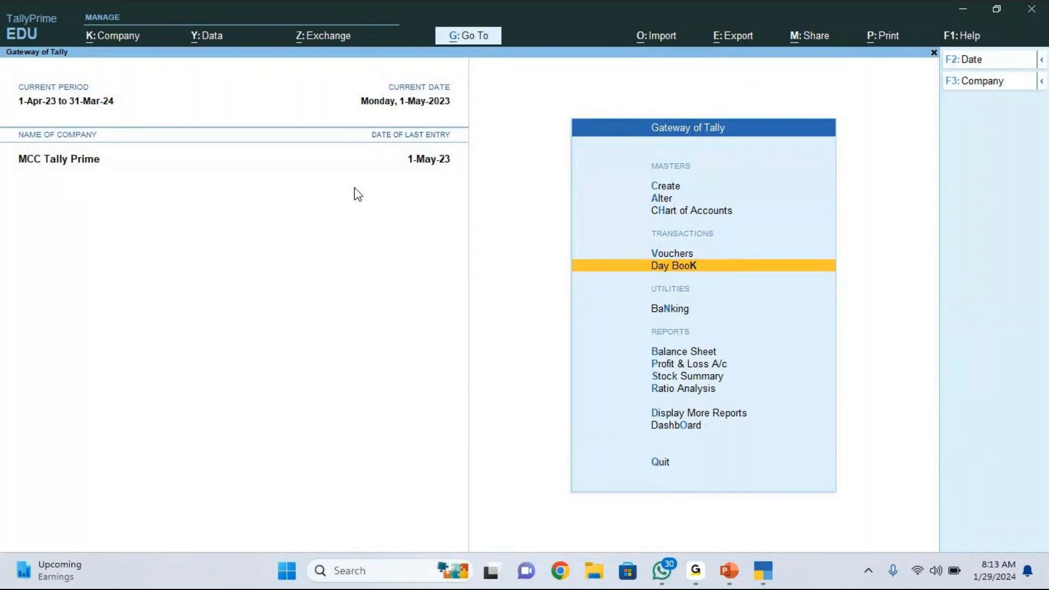
- Start a new voucher and list the other voucher types, including the inactive ones
{"action": "key", "text": "Up"}
{"action": "key", "text": "Return"}
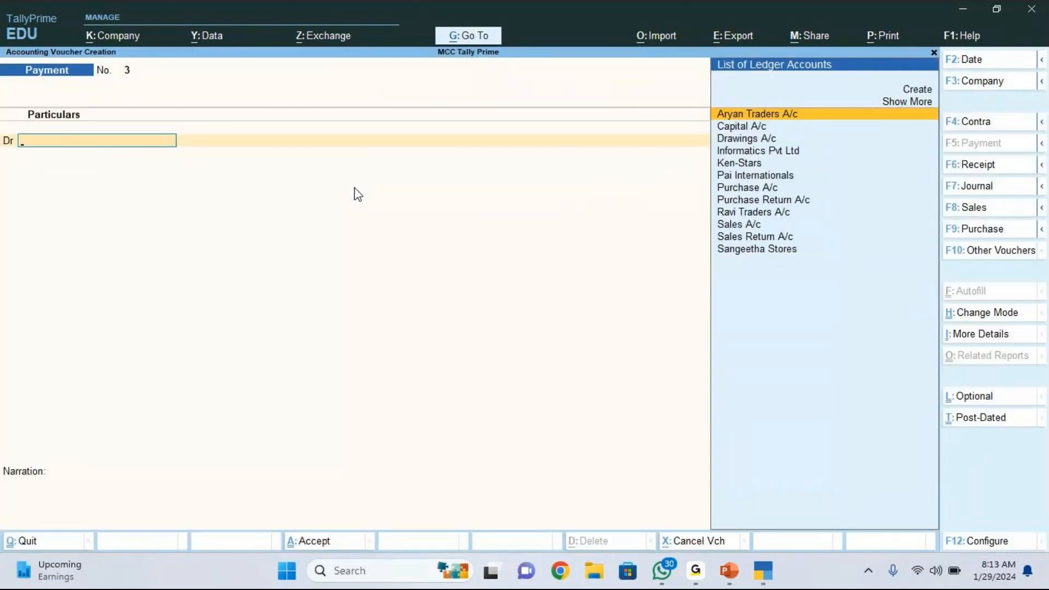
{"action": "left_click", "coordinate": [1004, 253]}
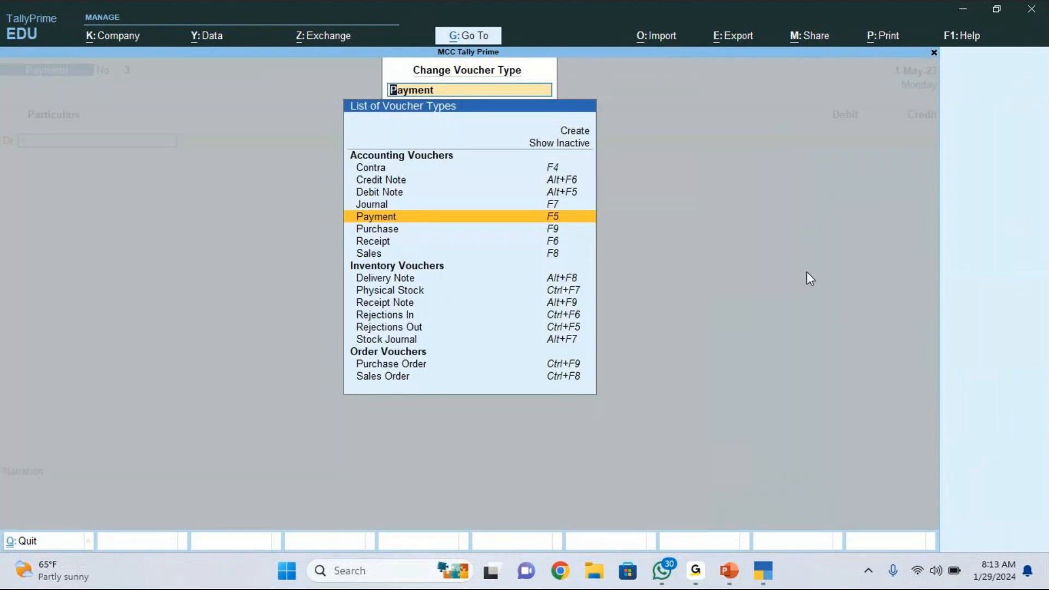
{"action": "key", "text": "Up"}
{"action": "key", "text": "Up"}
{"action": "key", "text": "Up"}
{"action": "key", "text": "Up"}
{"action": "key", "text": "Up"}
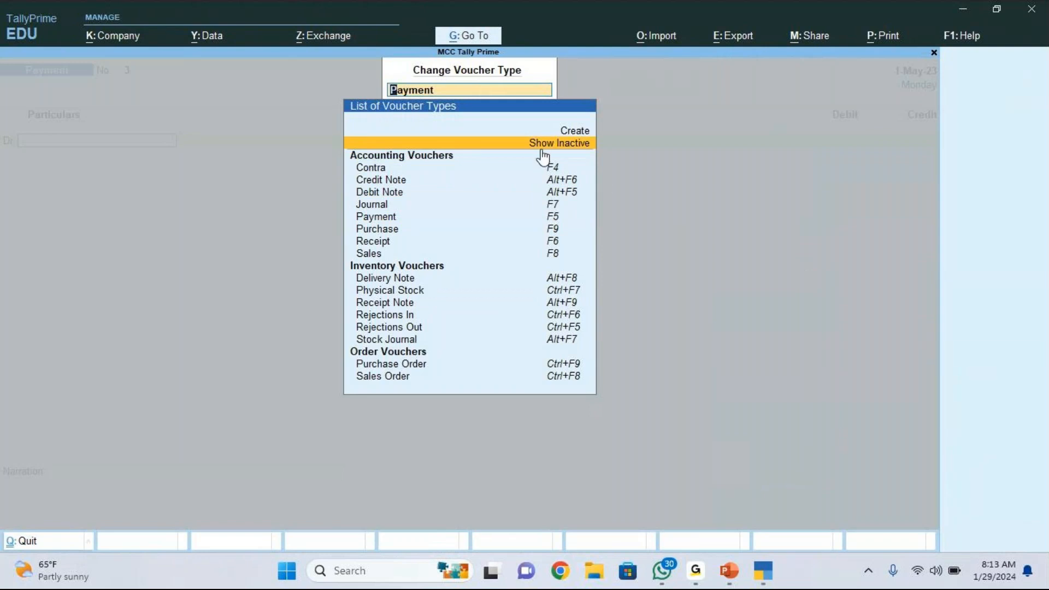
{"action": "left_click", "coordinate": [542, 150]}
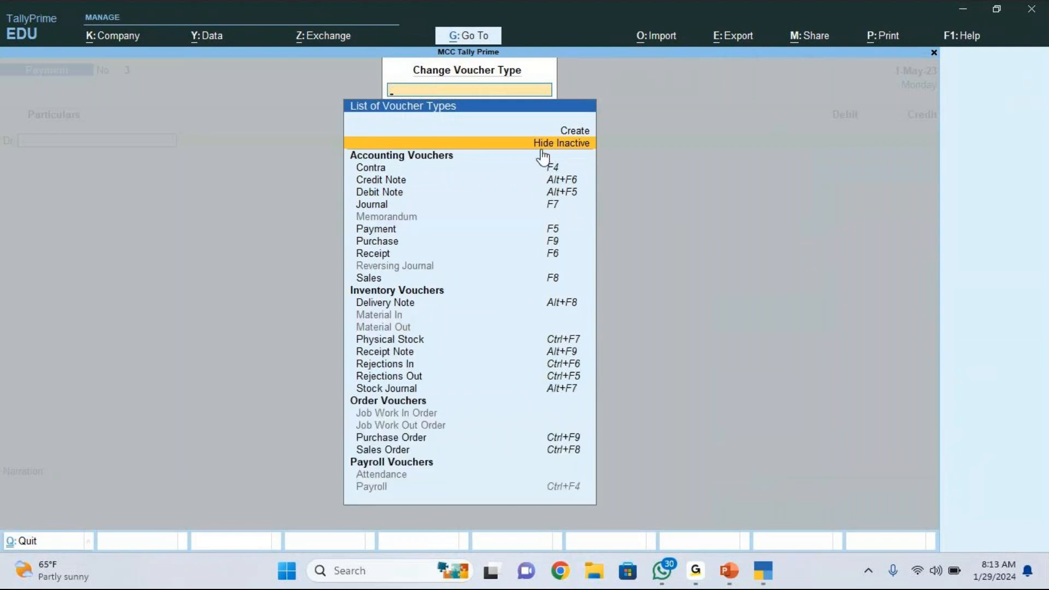
- Change the voucher type to Sales Order under Order Vouchers
{"action": "key", "text": "Down"}
{"action": "key", "text": "Down"}
{"action": "key", "text": "Down"}
{"action": "key", "text": "Down"}
{"action": "key", "text": "Down"}
{"action": "key", "text": "Down"}
{"action": "key", "text": "Down"}
{"action": "key", "text": "Down"}
{"action": "key", "text": "Down"}
{"action": "key", "text": "Down"}
{"action": "key", "text": "Down"}
{"action": "key", "text": "Down"}
{"action": "key", "text": "Down"}
{"action": "key", "text": "Down"}
{"action": "key", "text": "Down"}
{"action": "key", "text": "Down"}
{"action": "key", "text": "Down"}
{"action": "key", "text": "Down"}
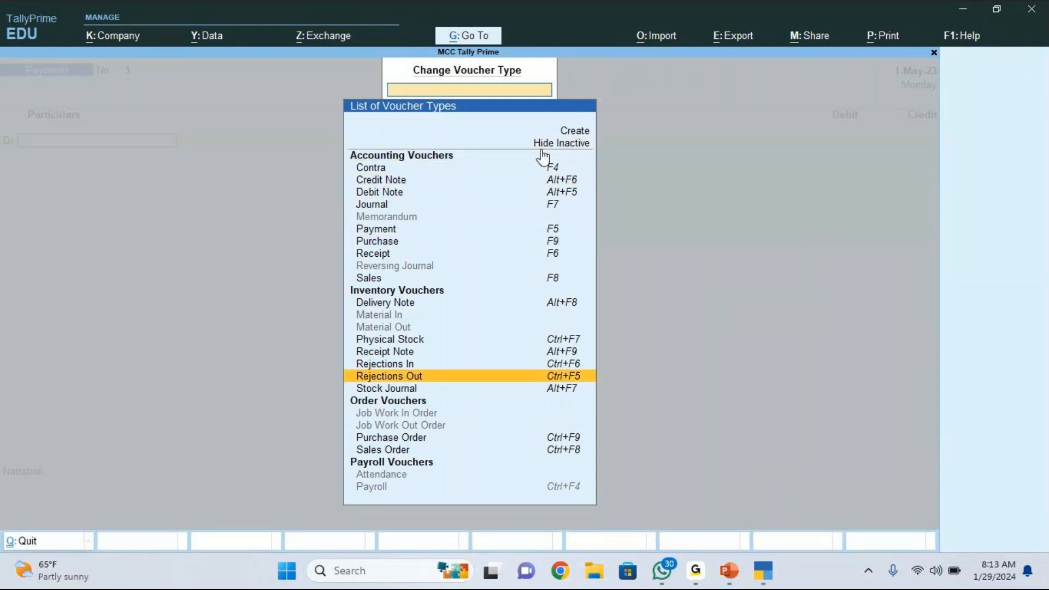
{"action": "key", "text": "Down"}
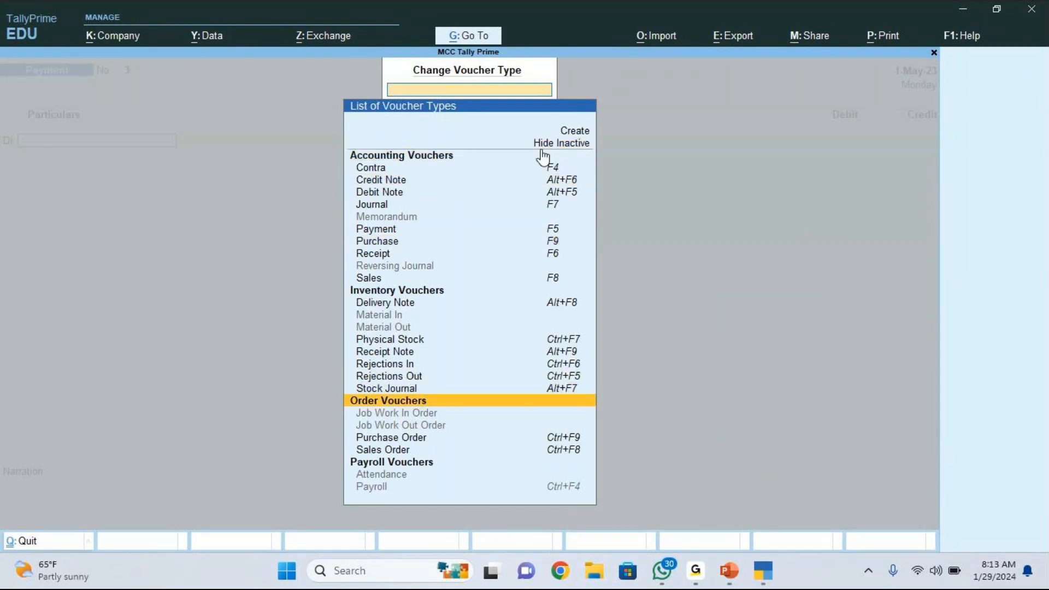
{"action": "key", "text": "Down"}
{"action": "key", "text": "Down"}
{"action": "key", "text": "Down"}
{"action": "key", "text": "Down"}
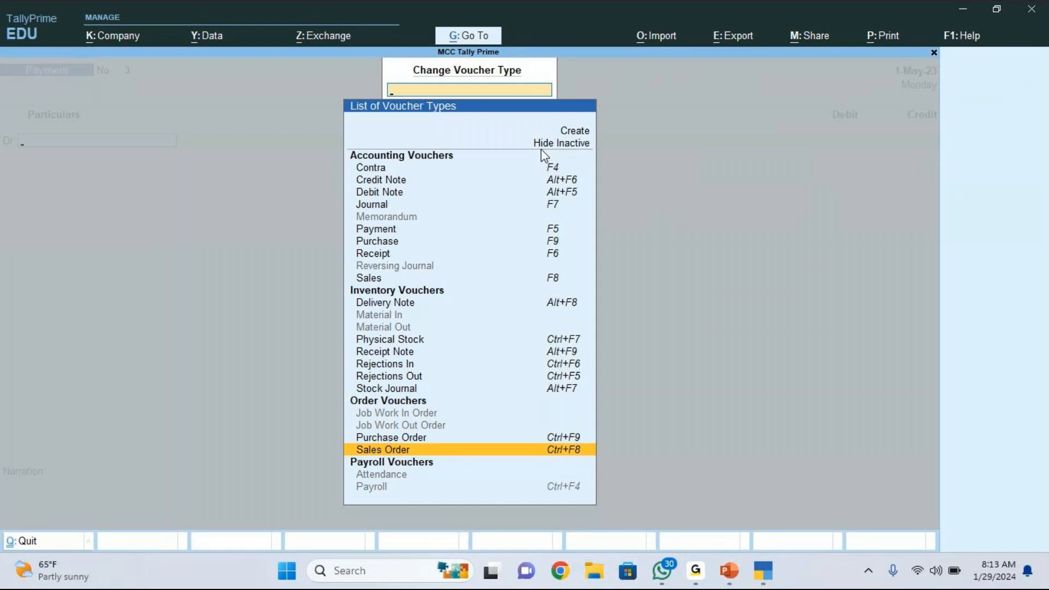
{"action": "key", "text": "Return"}
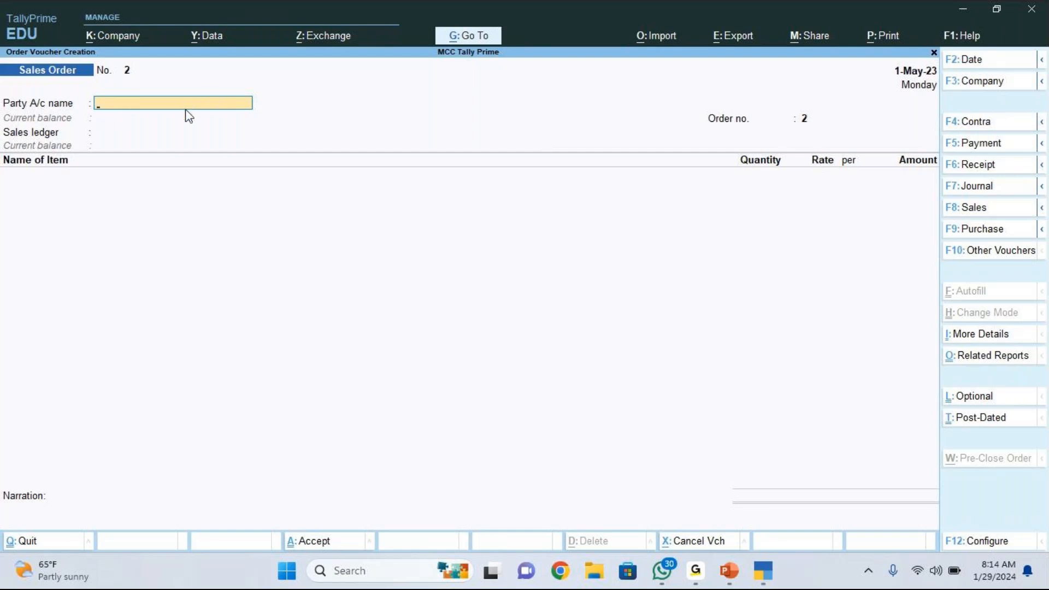
- Show the ledger accounts available as the sales order's party and highlight Informatics Pvt Ltd
{"action": "key", "text": "space"}
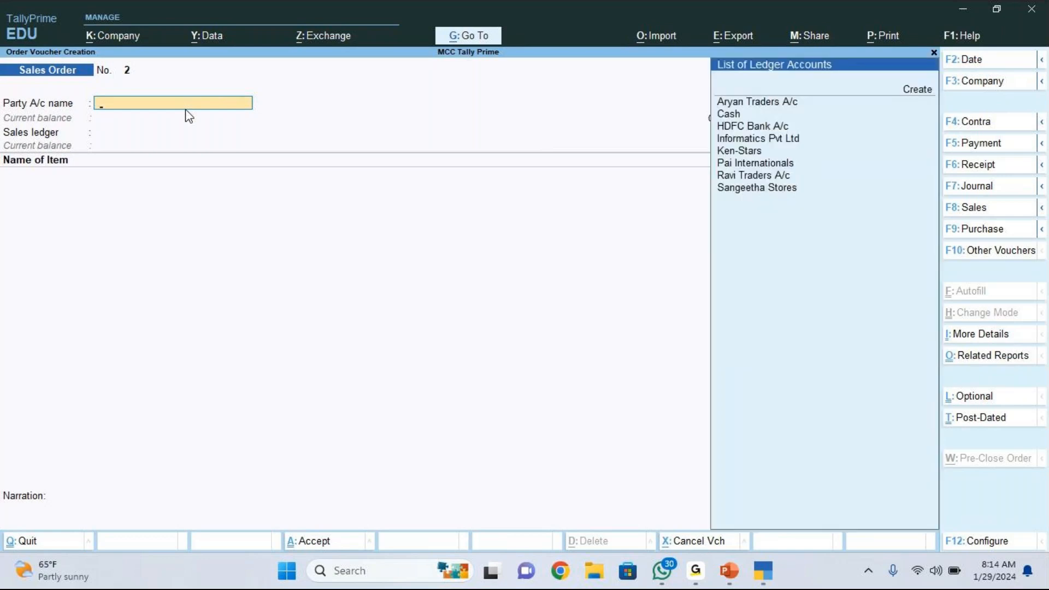
{"action": "left_click", "coordinate": [609, 92]}
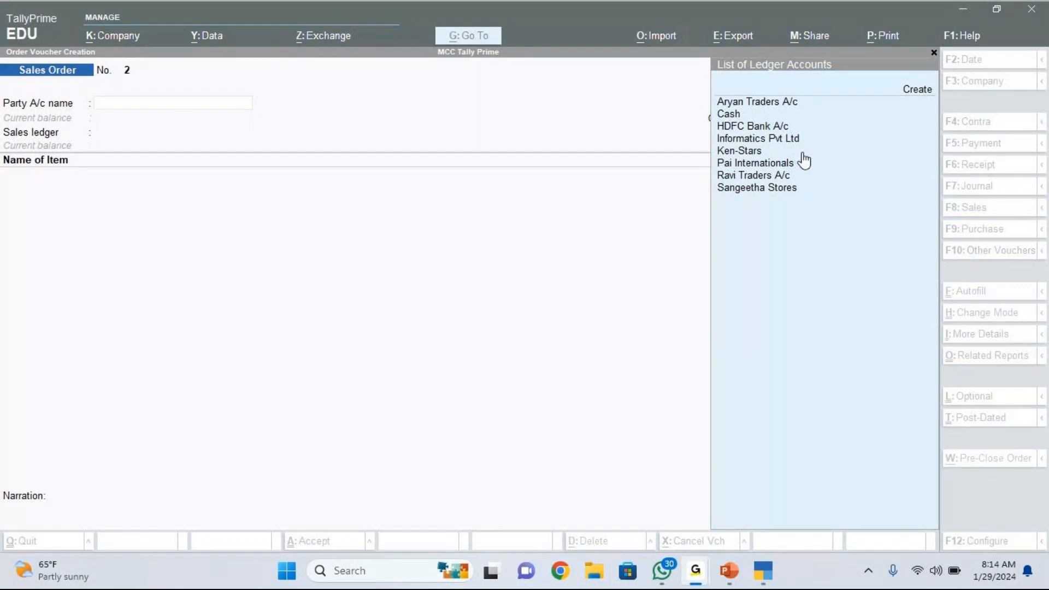
{"action": "left_click", "coordinate": [770, 141]}
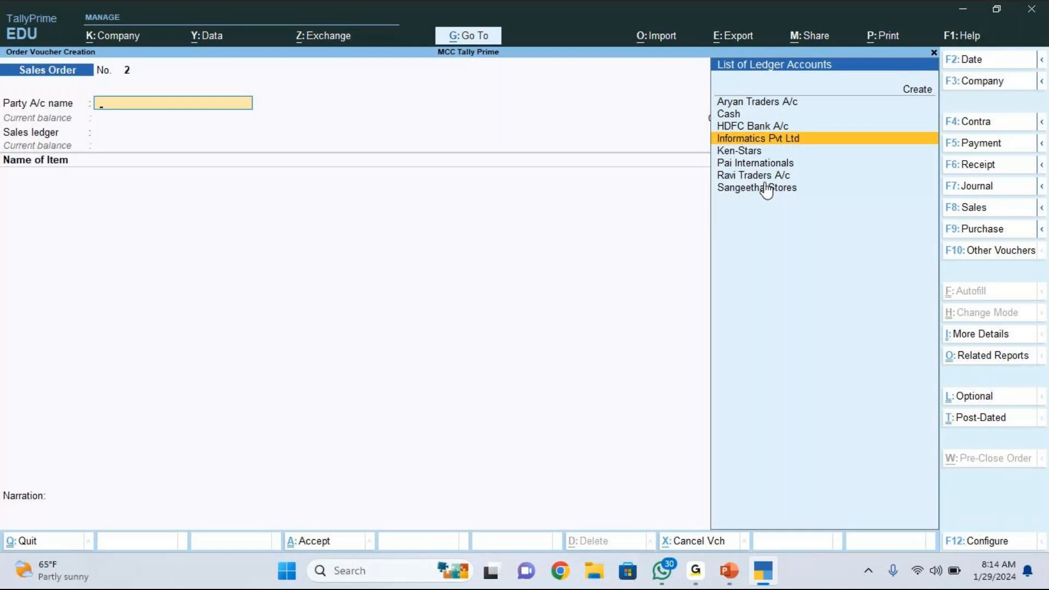
- Switch to PowerPoint and add the line "Ctrl+enter" below Step 3 on the Sale order processing slide
{"action": "left_click", "coordinate": [730, 570]}
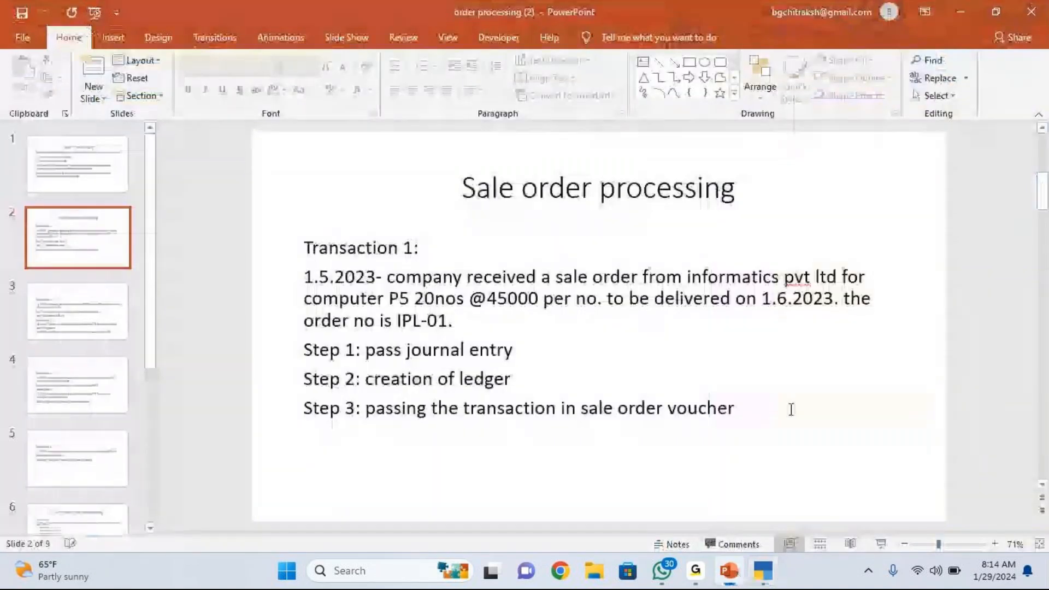
{"action": "left_click", "coordinate": [769, 410]}
{"action": "key", "text": "Return"}
{"action": "type", "text": "c"}
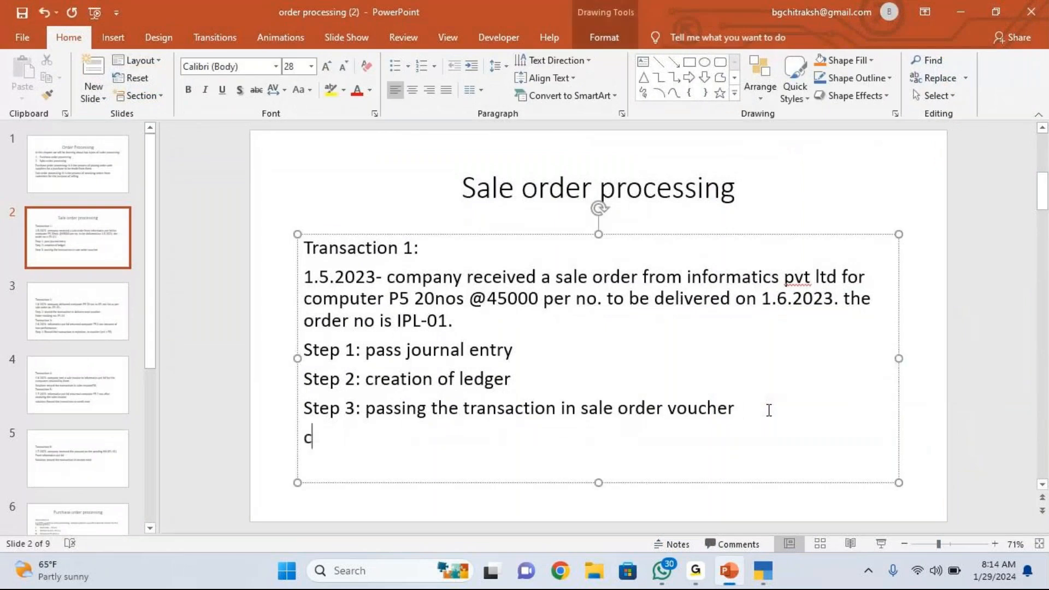
{"action": "type", "text": "trl+enter"}
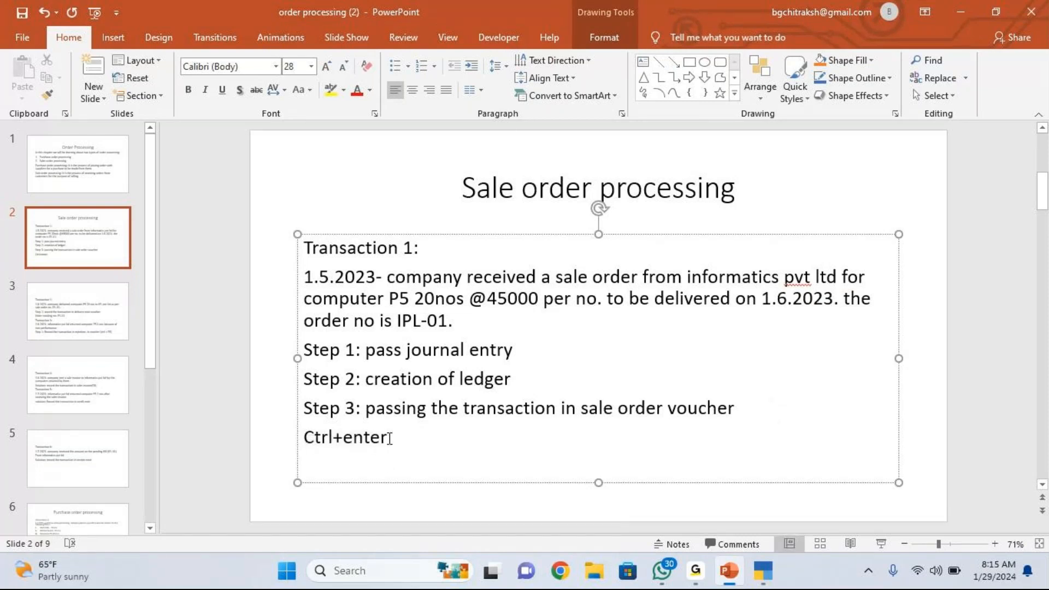
- Switch back to TallyPrime and quit the sales order voucher without saving it
{"action": "left_click", "coordinate": [763, 571]}
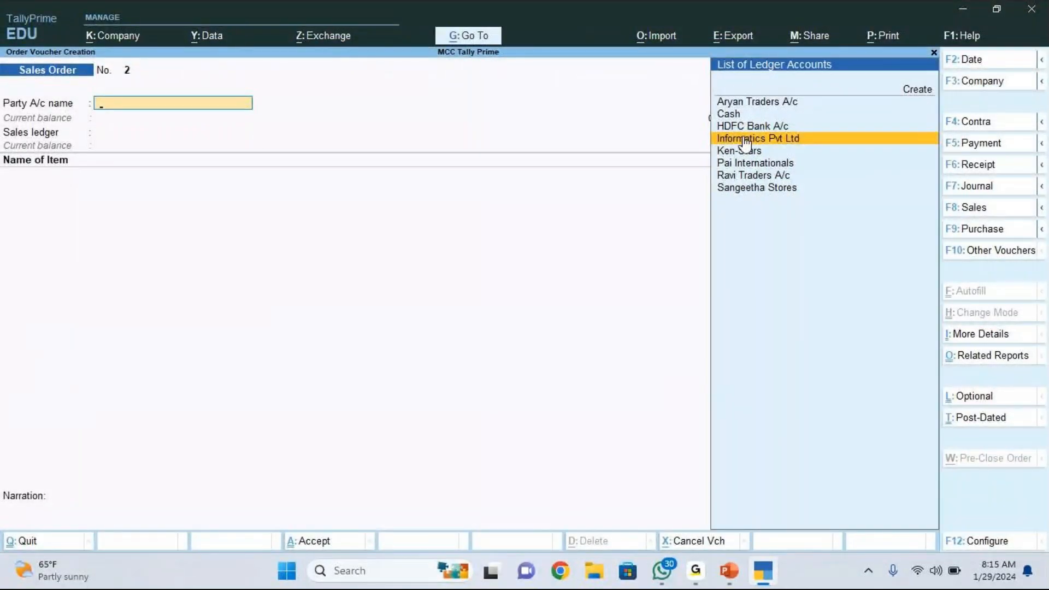
{"action": "key", "text": "ctrl"}
{"action": "key", "text": "ctrl"}
{"action": "key", "text": "Up"}
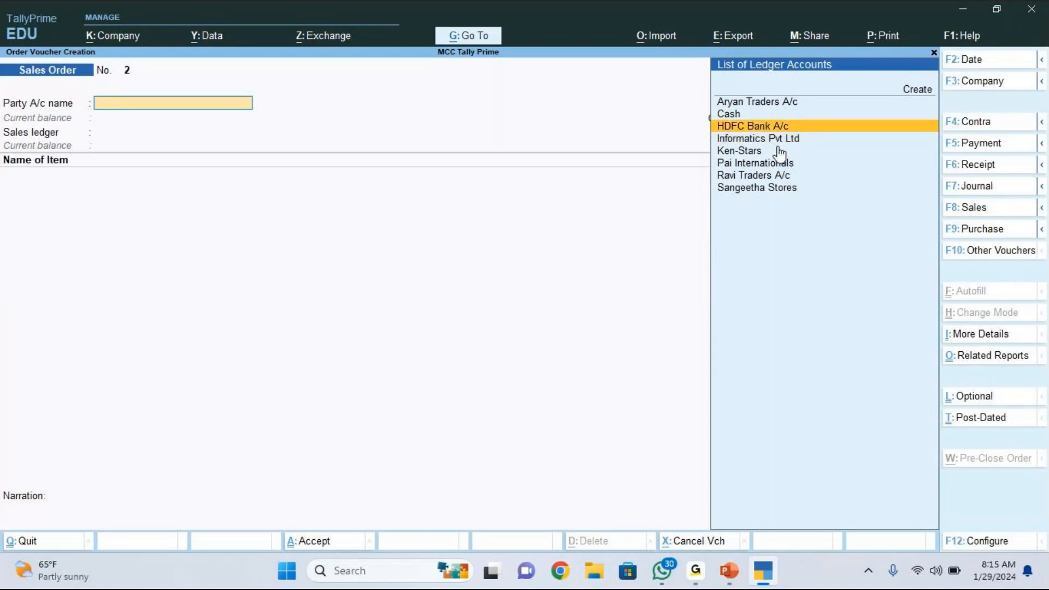
{"action": "key", "text": "Up"}
{"action": "key", "text": "Up"}
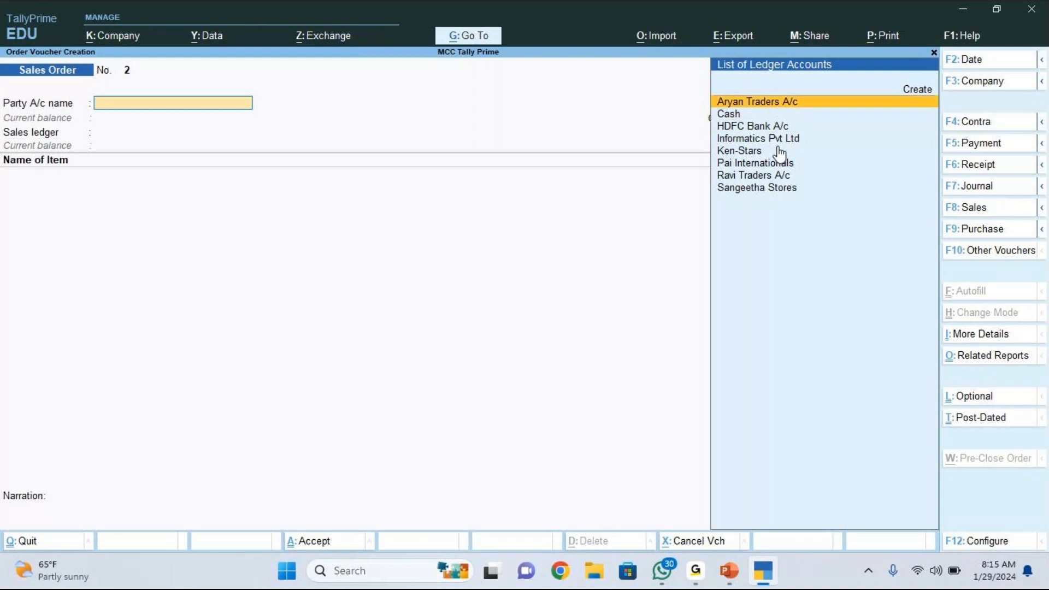
{"action": "key", "text": "Escape"}
{"action": "key", "text": "y"}
- Open the Day Book and clear both period dates to list the entries from 1-Apr-23 to 1-May-23
{"action": "key", "text": "Down"}
{"action": "key", "text": "Return"}
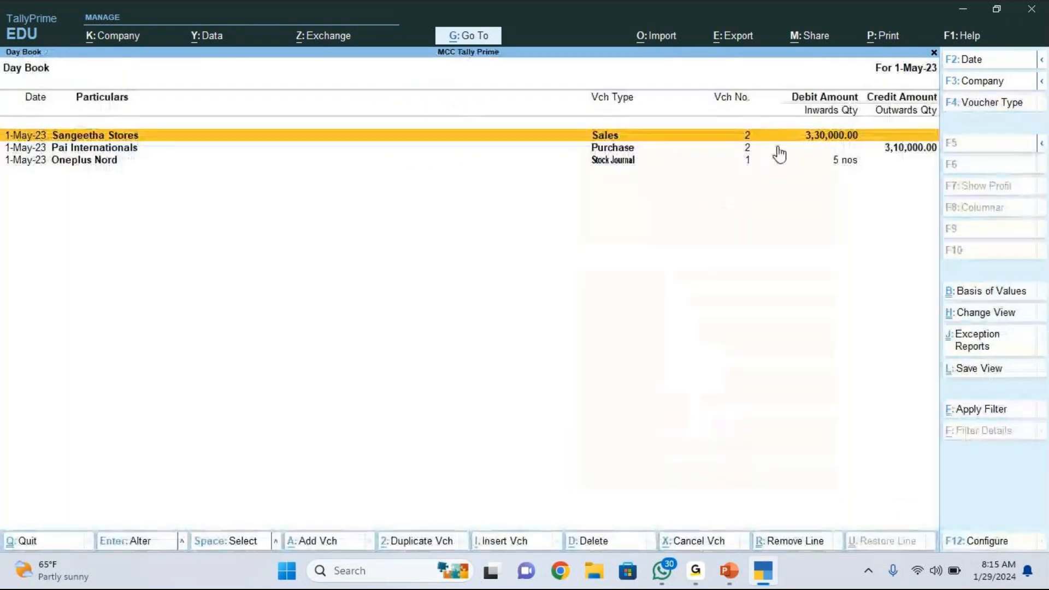
{"action": "key", "text": "F2"}
{"action": "key", "text": "BackSpace"}
{"action": "key", "text": "Return"}
{"action": "key", "text": "BackSpace"}
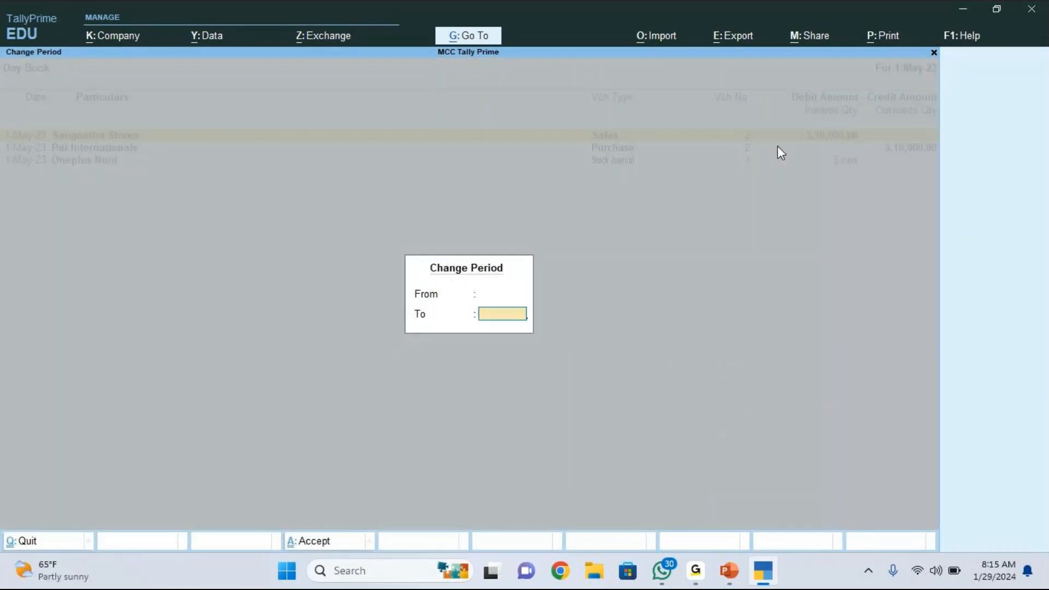
{"action": "key", "text": "Return"}
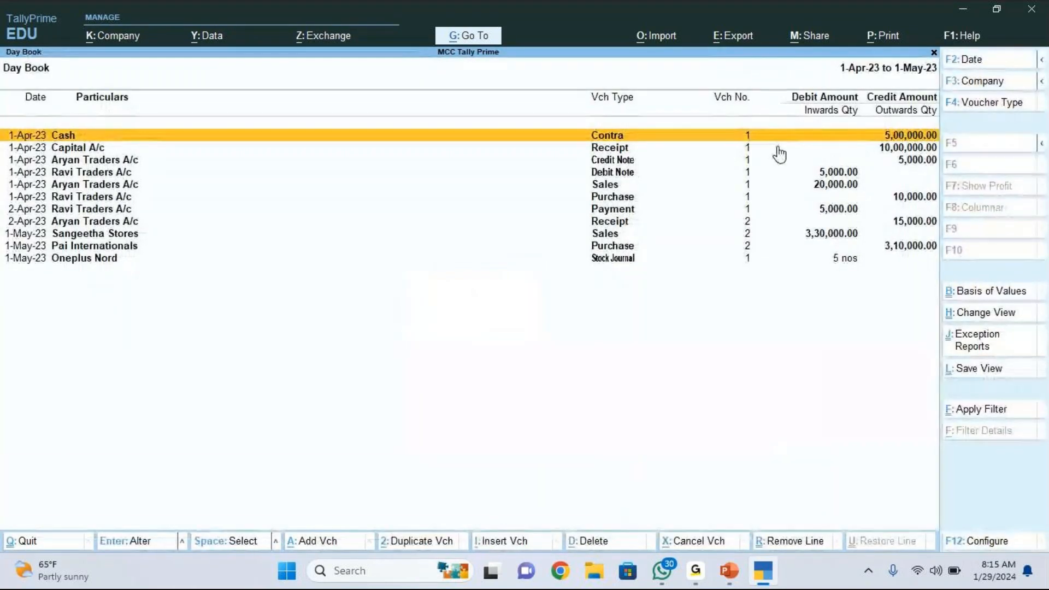
- Go through the Day Book entries down to the Oneplus Nord stock journal and close the report
{"action": "key", "text": "Down"}
{"action": "key", "text": "Down"}
{"action": "key", "text": "Down"}
{"action": "key", "text": "Down"}
{"action": "key", "text": "Down"}
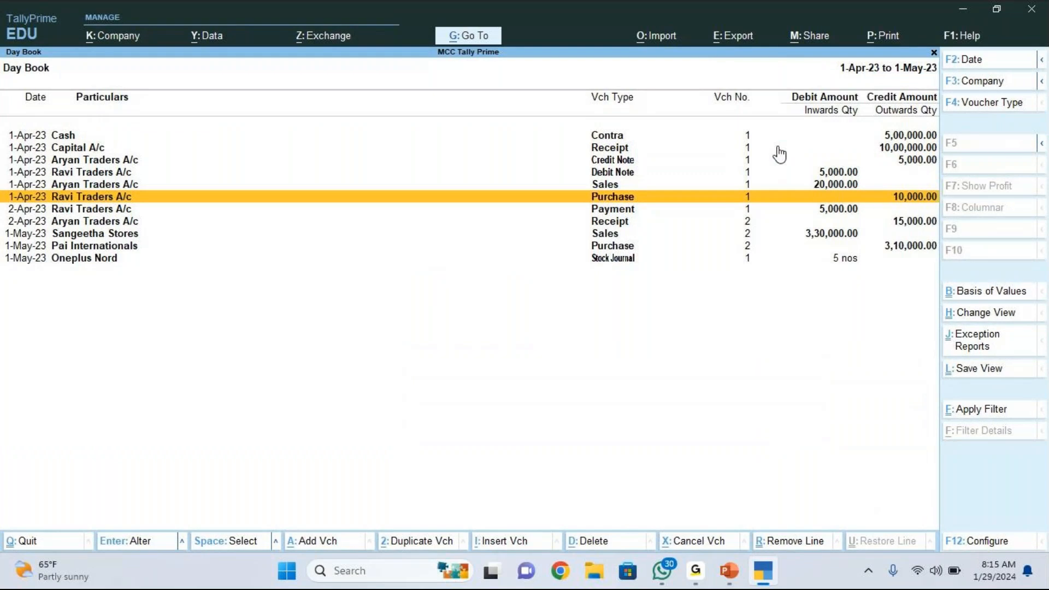
{"action": "key", "text": "Down"}
{"action": "key", "text": "Down"}
{"action": "key", "text": "Down"}
{"action": "key", "text": "Down"}
{"action": "key", "text": "Down"}
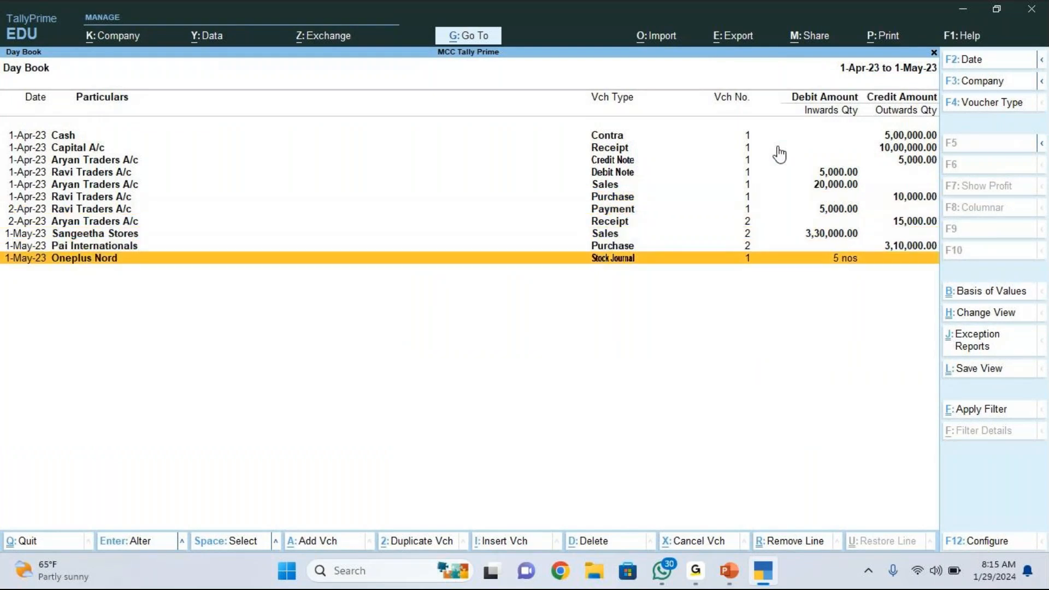
{"action": "key", "text": "Escape"}
- Reopen the sales order voucher, locate Informatics Pvt Ltd among the party ledgers, and quit the voucher
{"action": "key", "text": "v"}
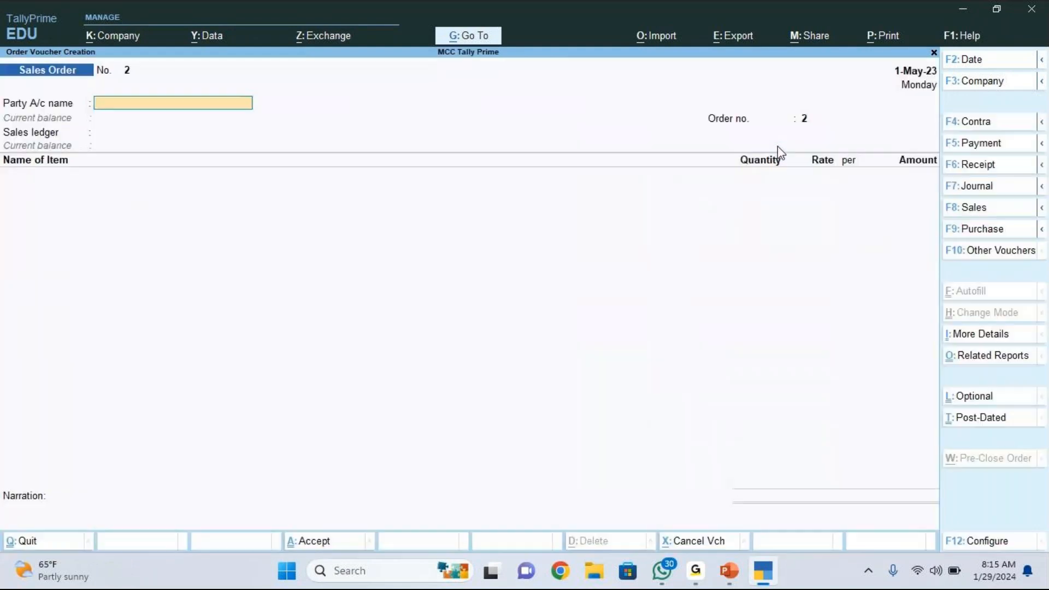
{"action": "key", "text": "Down"}
{"action": "key", "text": "Down"}
{"action": "key", "text": "Down"}
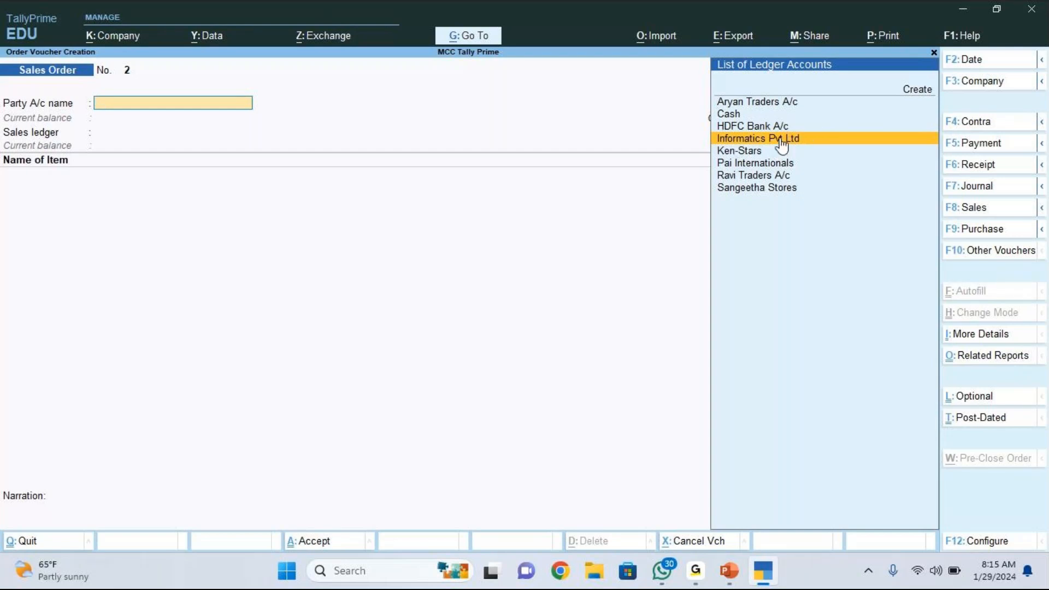
{"action": "key", "text": "Escape"}
{"action": "key", "text": "Return"}
- Open the Informatics Pvt Ltd ledger for alteration from the masters list
{"action": "key", "text": "Up"}
{"action": "key", "text": "Up"}
{"action": "key", "text": "Return"}
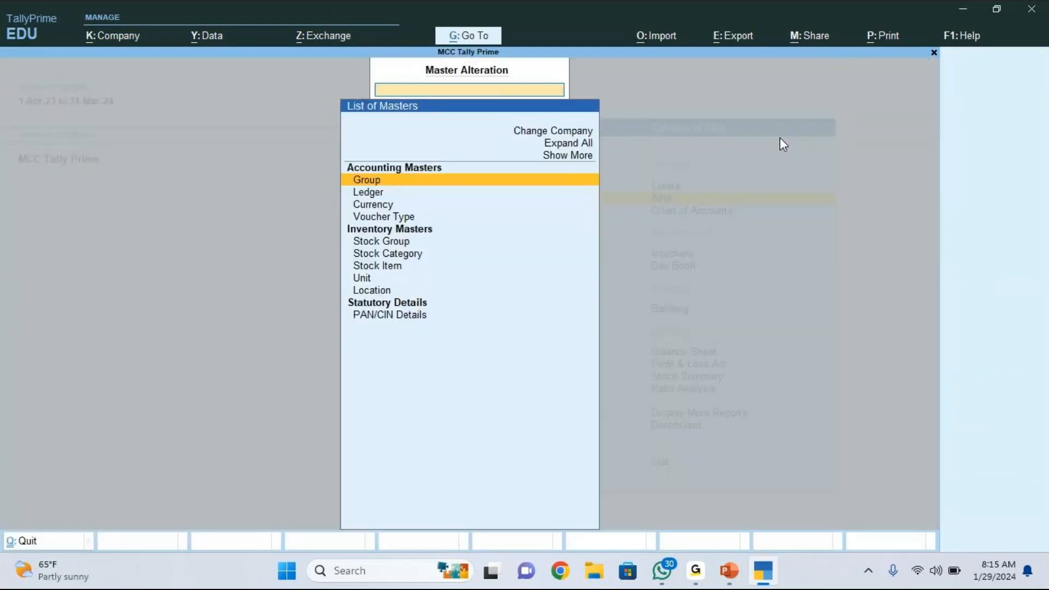
{"action": "key", "text": "Down"}
{"action": "key", "text": "Return"}
{"action": "key", "text": "Down"}
{"action": "key", "text": "Down"}
{"action": "key", "text": "Down"}
{"action": "key", "text": "Down"}
{"action": "key", "text": "Down"}
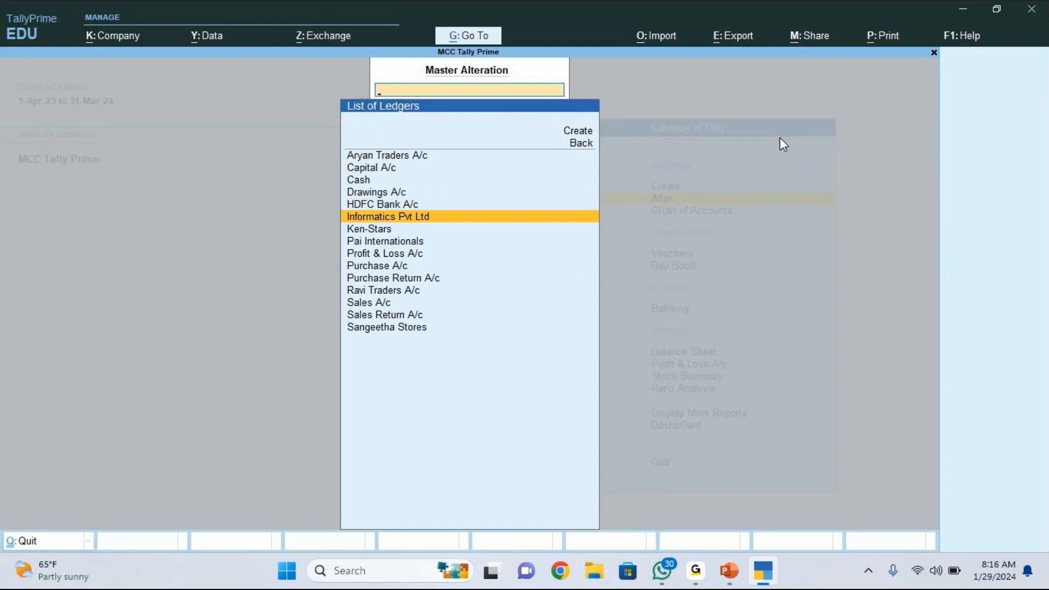
{"action": "key", "text": "Return"}
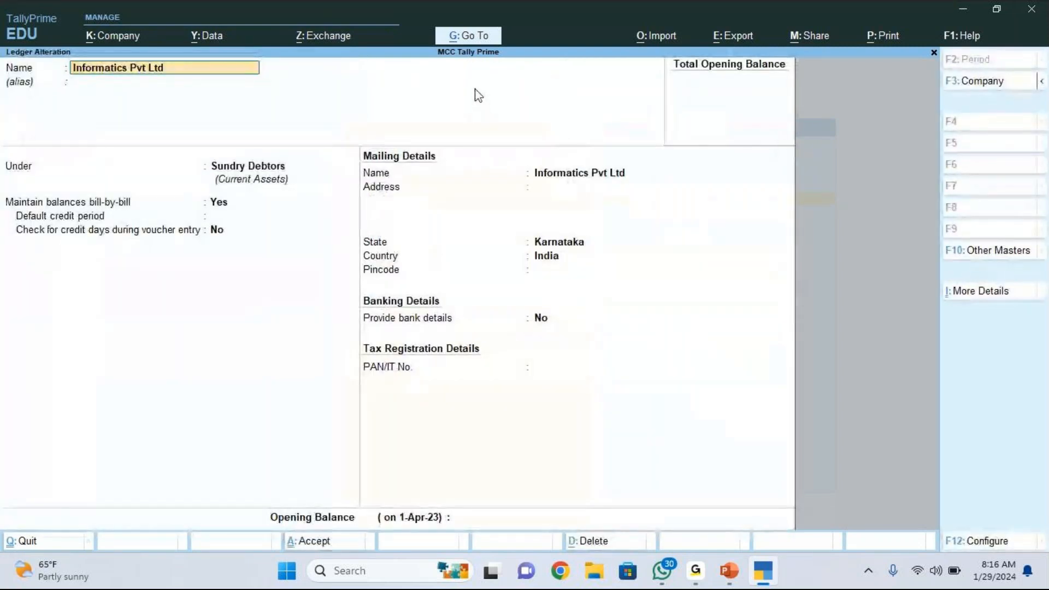
- Examine the Informatics Pvt Ltd ledger's name and parent group, and leave it without making changes
{"action": "left_click", "coordinate": [518, 88]}
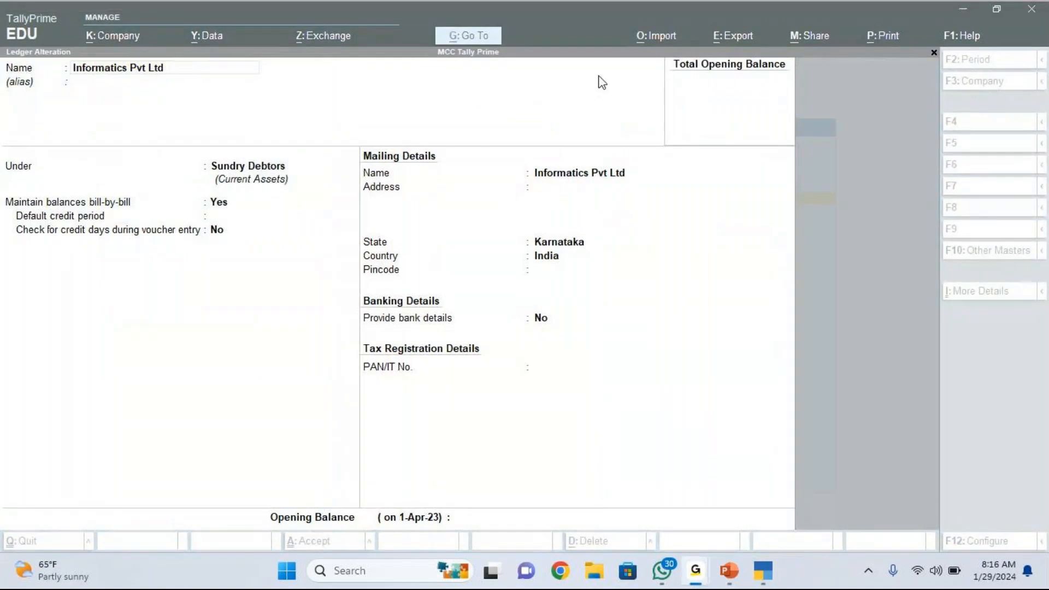
{"action": "left_click", "coordinate": [110, 72]}
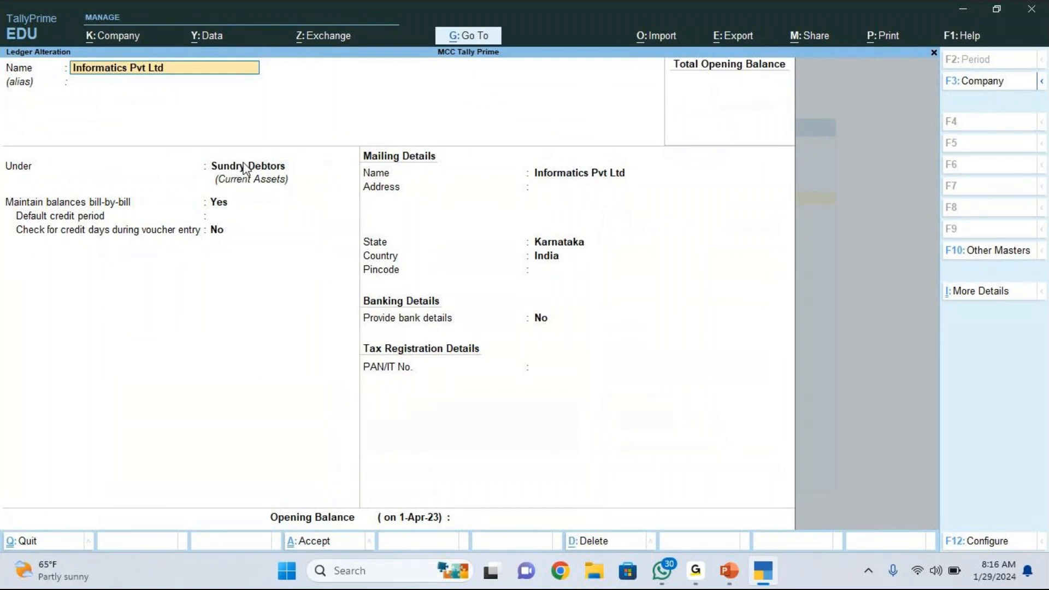
{"action": "key", "text": "Escape"}
{"action": "key", "text": "Escape"}
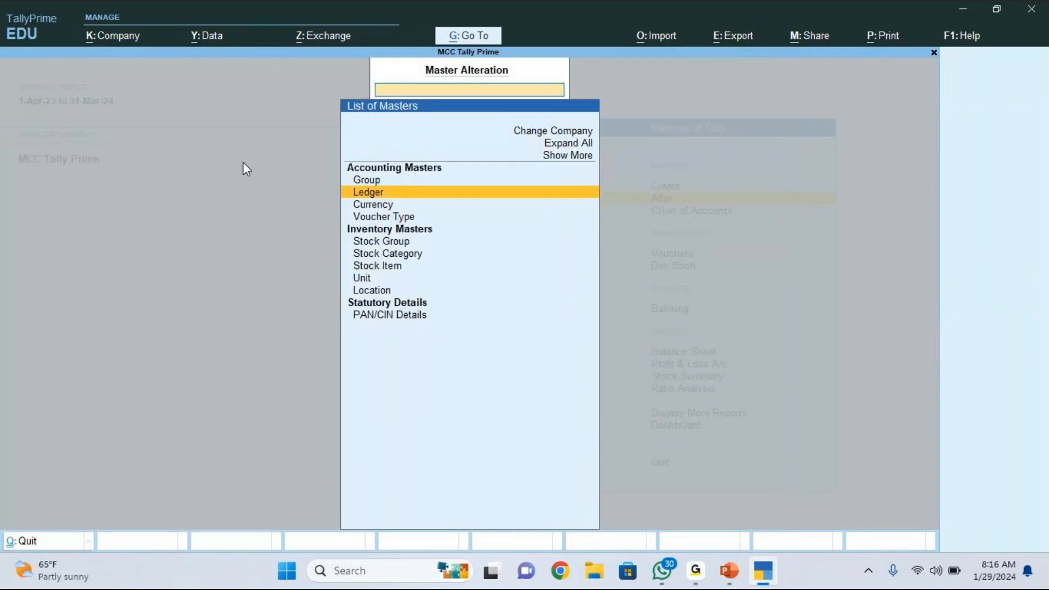
- Open a new sales order voucher, check the transaction details on the PowerPoint slide, and return to TallyPrime
{"action": "key", "text": "Escape"}
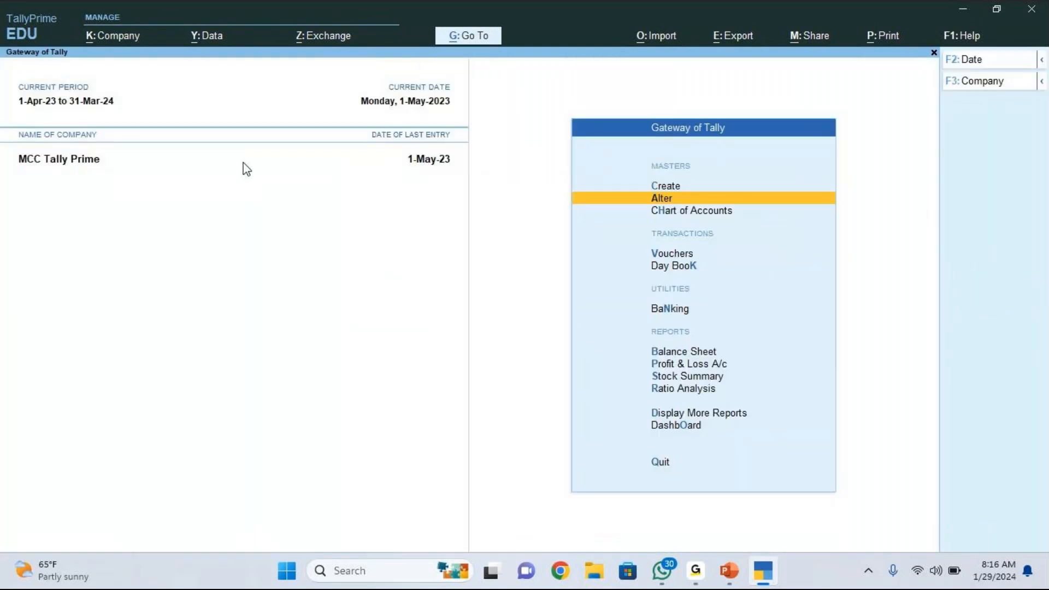
{"action": "key", "text": "Down"}
{"action": "key", "text": "Down"}
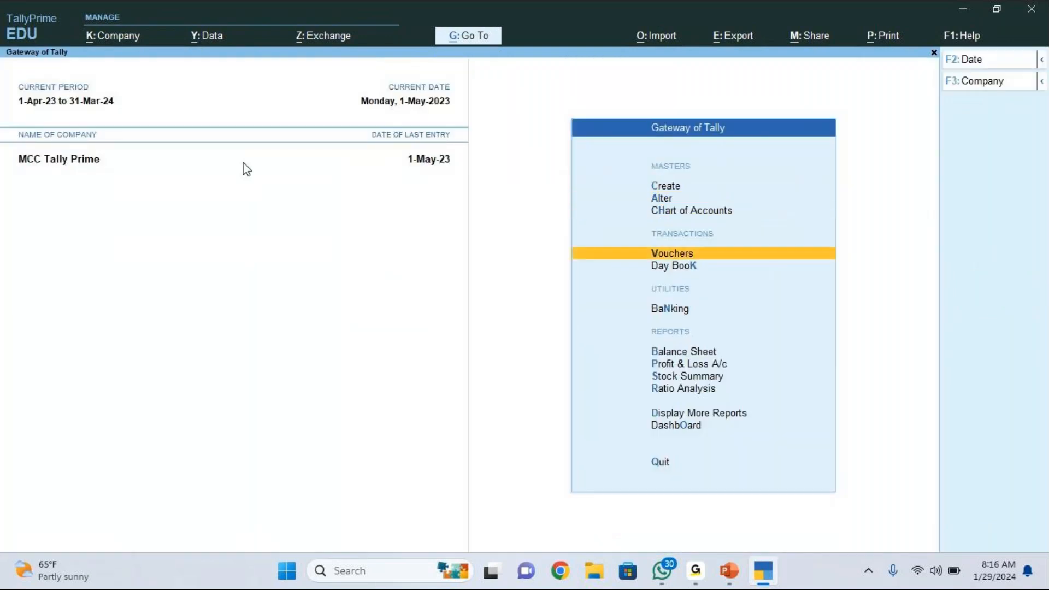
{"action": "key", "text": "Return"}
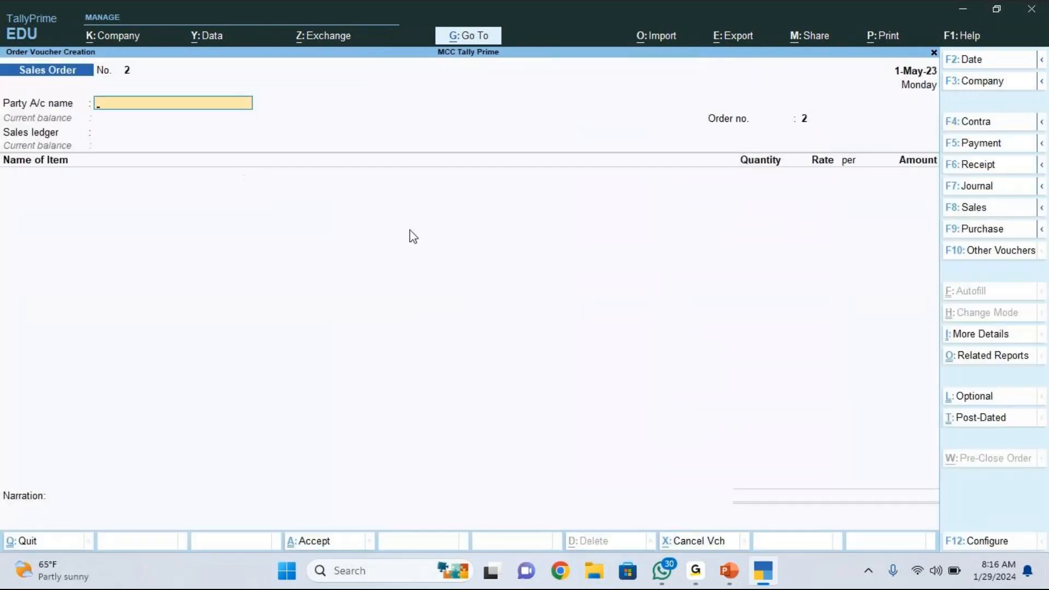
{"action": "left_click", "coordinate": [732, 571]}
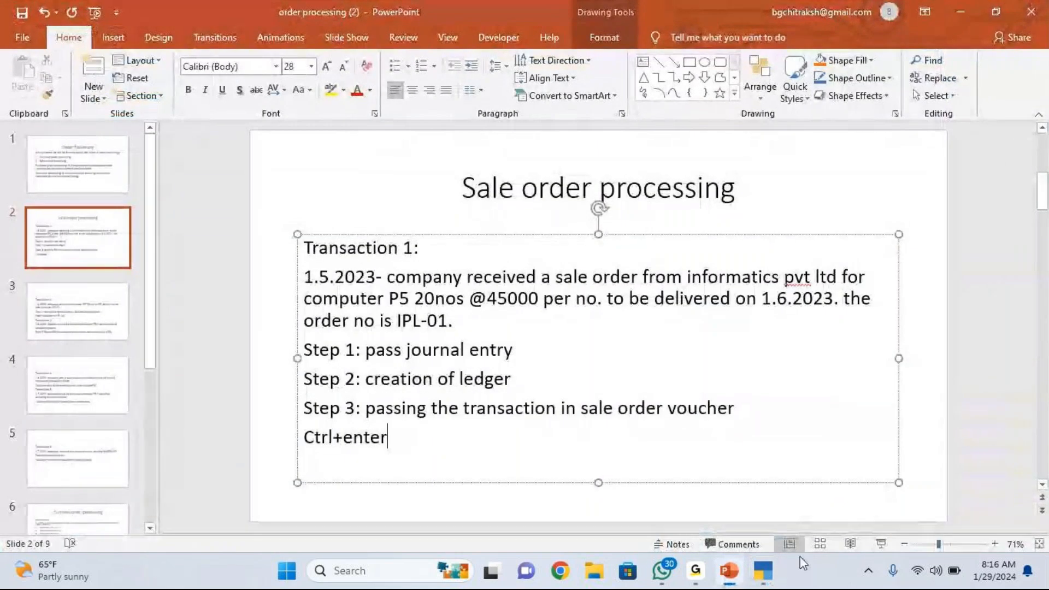
{"action": "left_click", "coordinate": [774, 574]}
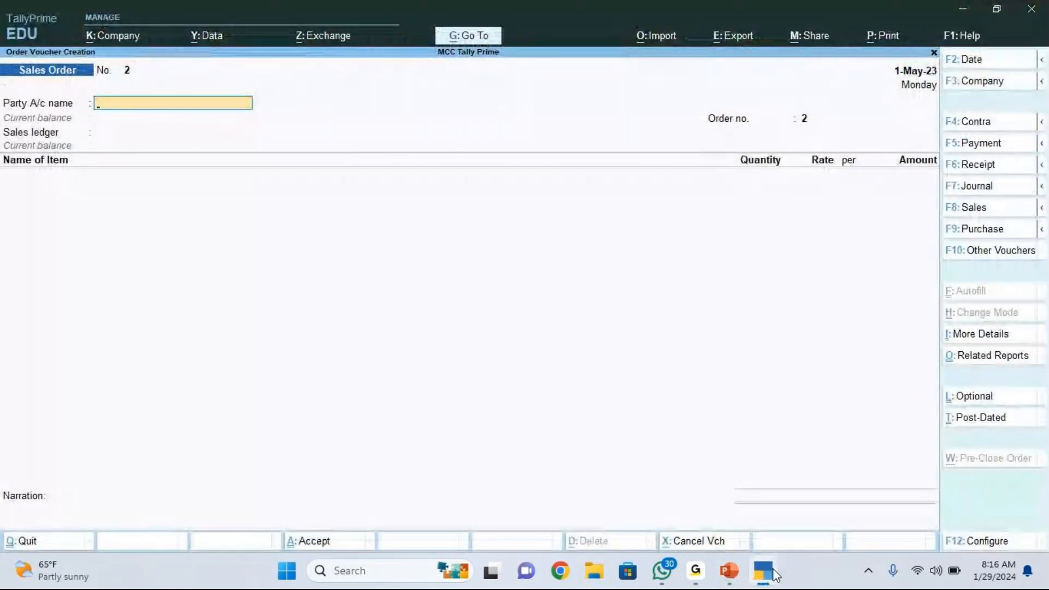
- Date the sales order 1-May-23 and choose Informatics Pvt Ltd as the party, leaving its order and dispatch details blank
{"action": "key", "text": "F2"}
{"action": "type", "text": "1.5"}
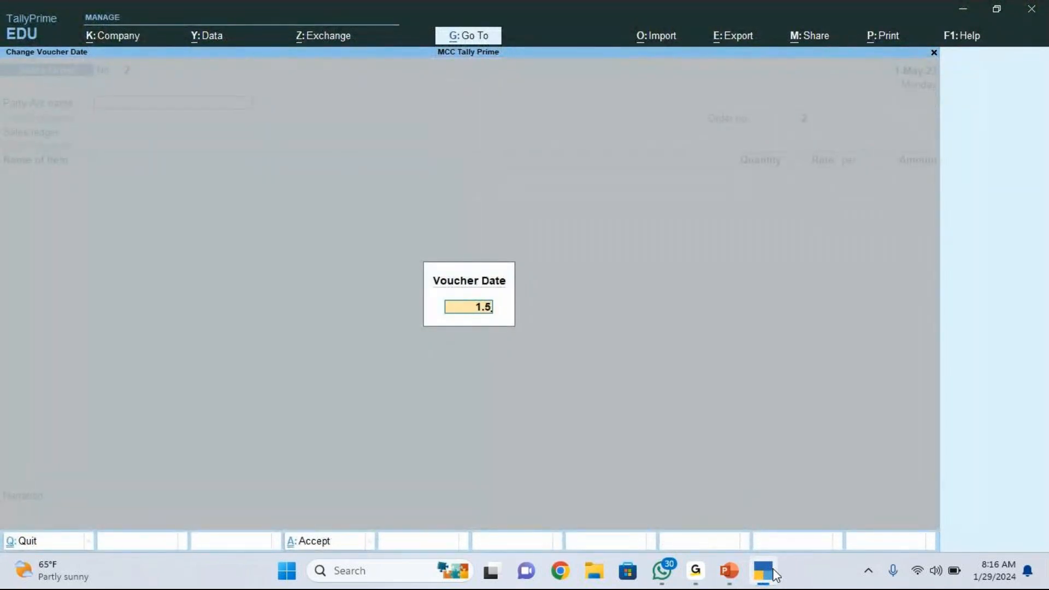
{"action": "key", "text": "Return"}
{"action": "key", "text": "Down"}
{"action": "key", "text": "Down"}
{"action": "key", "text": "Down"}
{"action": "key", "text": "Return"}
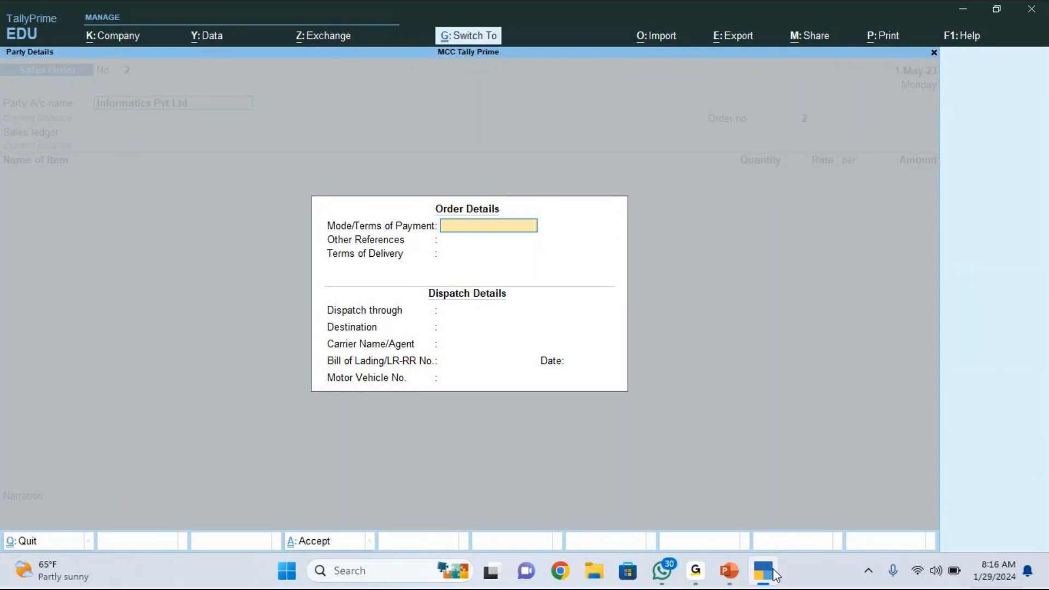
{"action": "key", "text": "ctrl+a"}
{"action": "key", "text": "ctrl+a"}
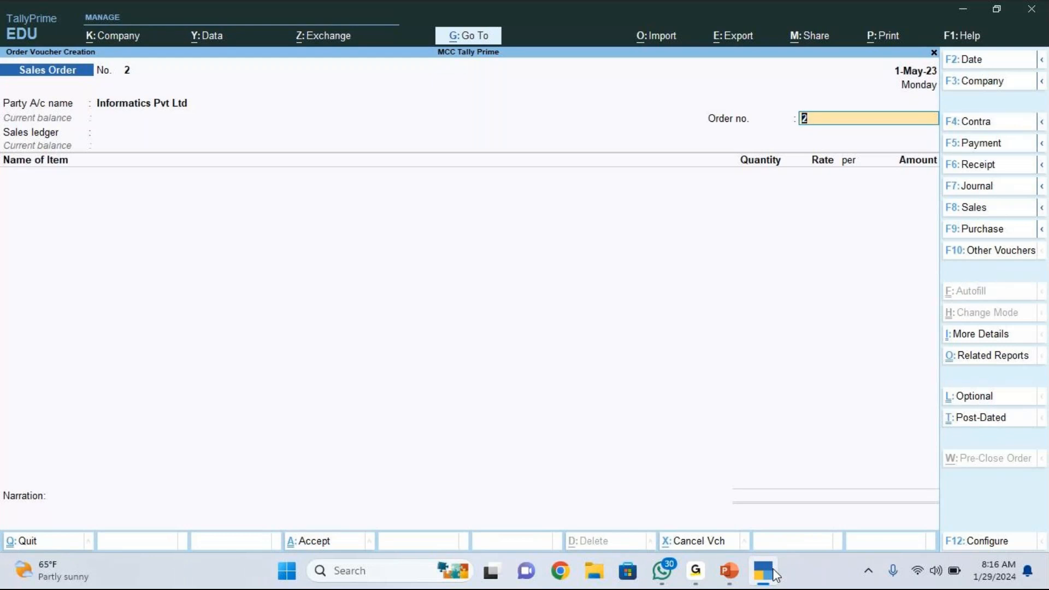
- Enter the order number given on the slide and choose Sales A/c as the sales ledger
{"action": "type", "text": "IPL-01"}
{"action": "key", "text": "Return"}
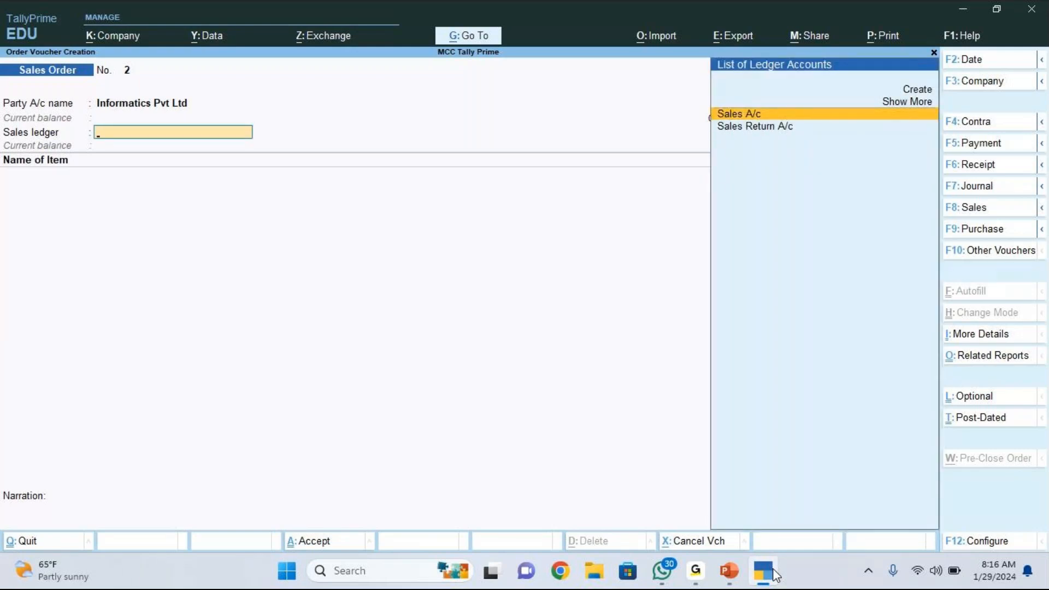
{"action": "key", "text": "Return"}
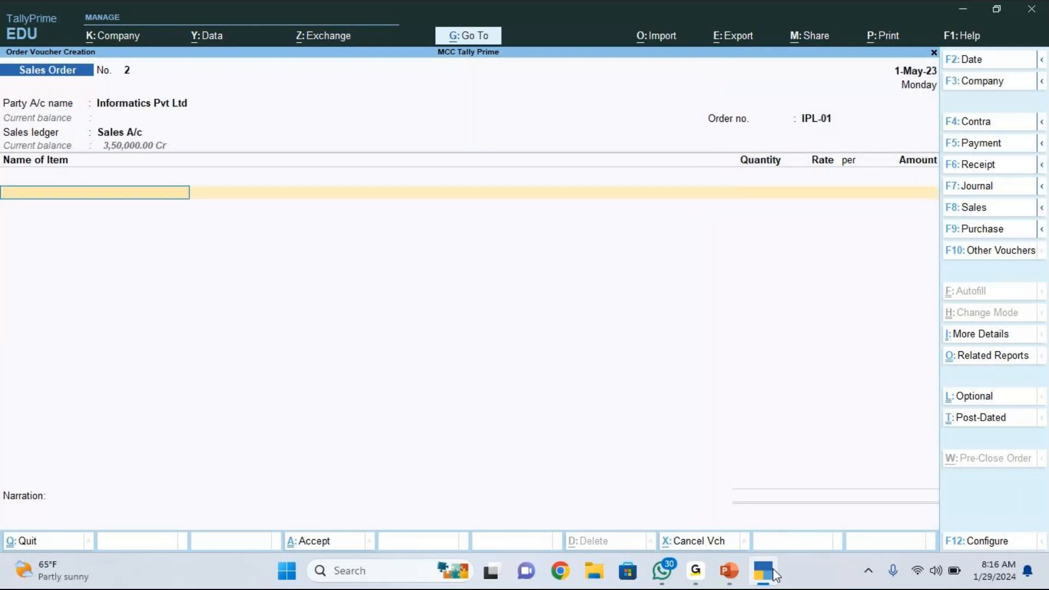
- Add Computer P5 to the order, check the delivery date on the PowerPoint slide, and make the item due on 1-Jun-23
{"action": "key", "text": "Down"}
{"action": "key", "text": "Down"}
{"action": "key", "text": "Down"}
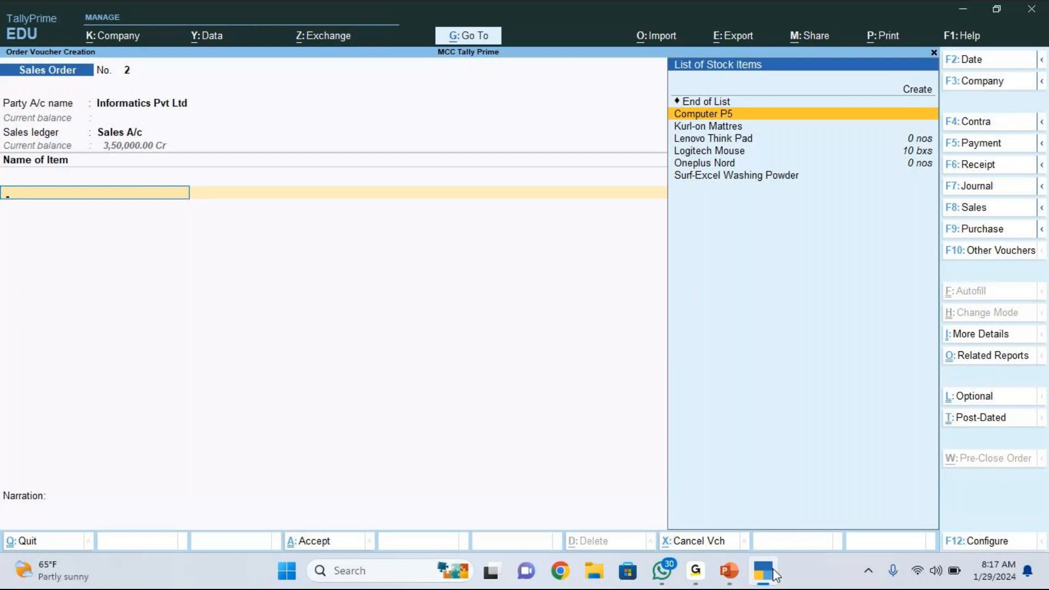
{"action": "key", "text": "Return"}
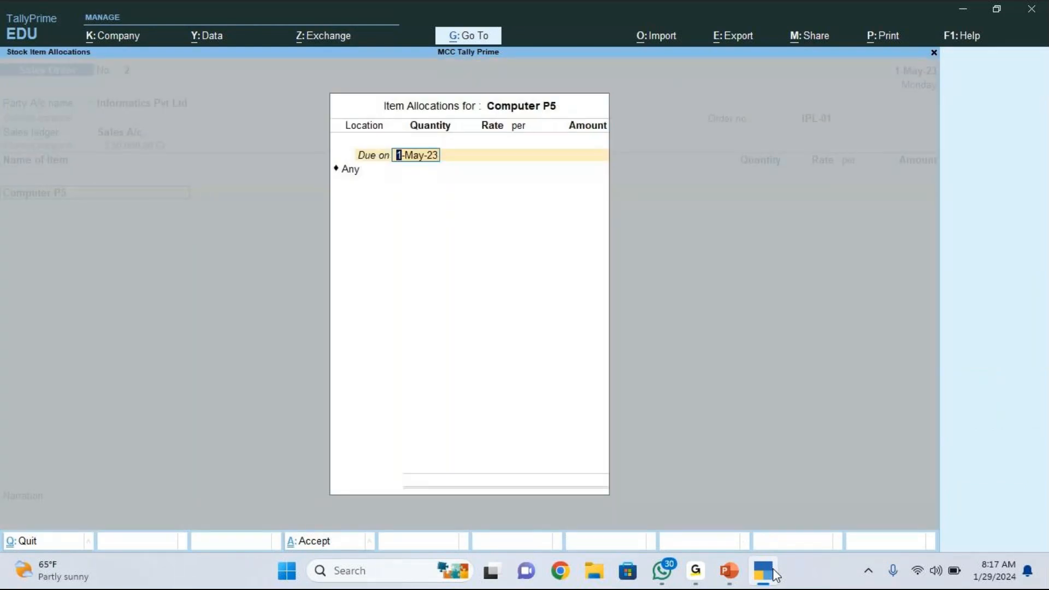
{"action": "left_click", "coordinate": [776, 574]}
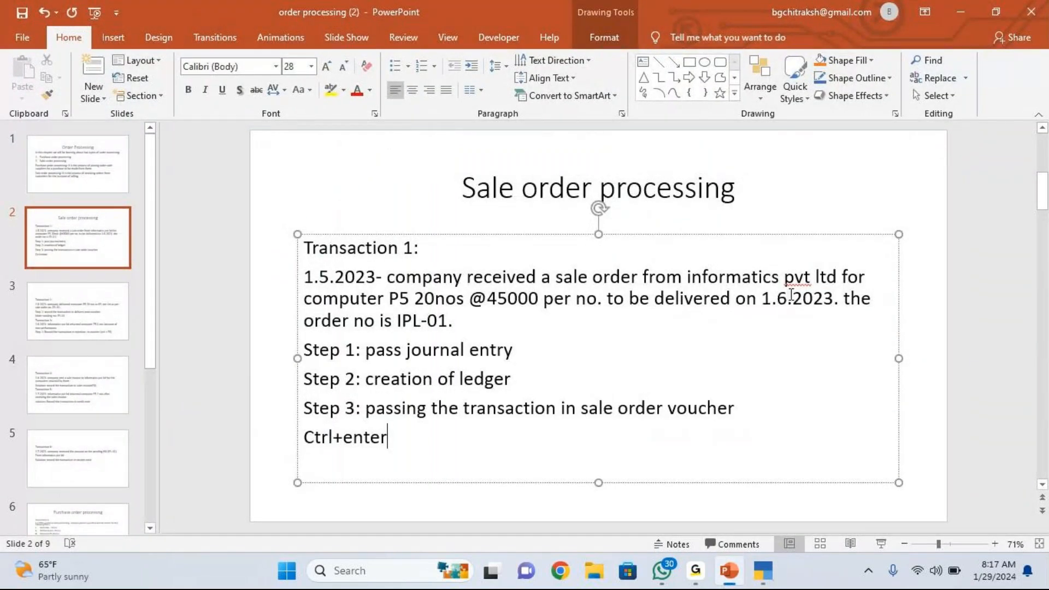
{"action": "key", "text": "alt+Tab"}
{"action": "type", "text": "1.6"}
{"action": "key", "text": "Return"}
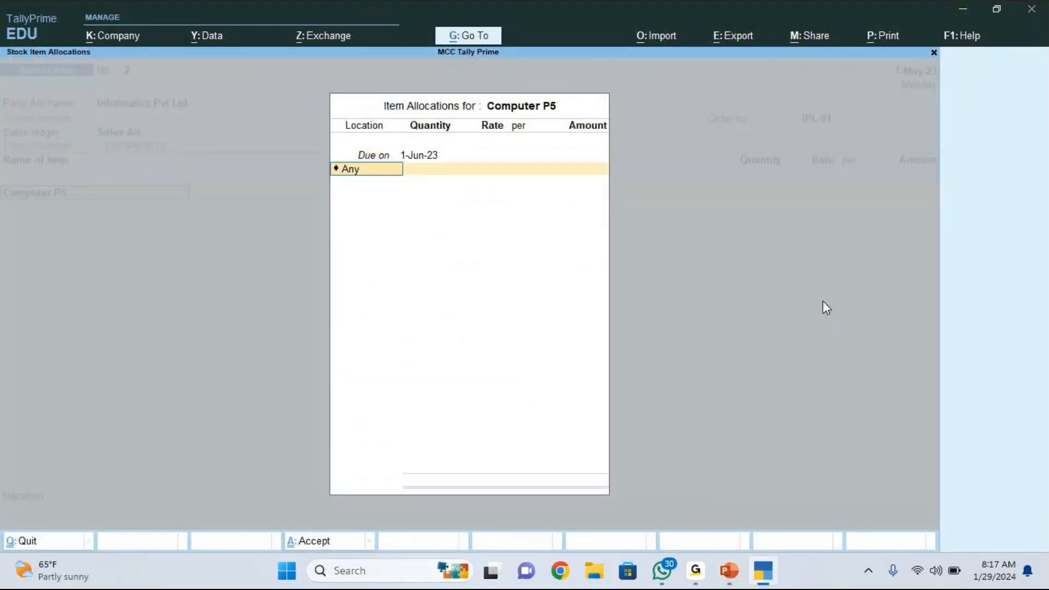
- Allocate 20 nos of Computer P5 to the Jayanagar location, checking the quantity against the PowerPoint slide
{"action": "key", "text": "BackSpace"}
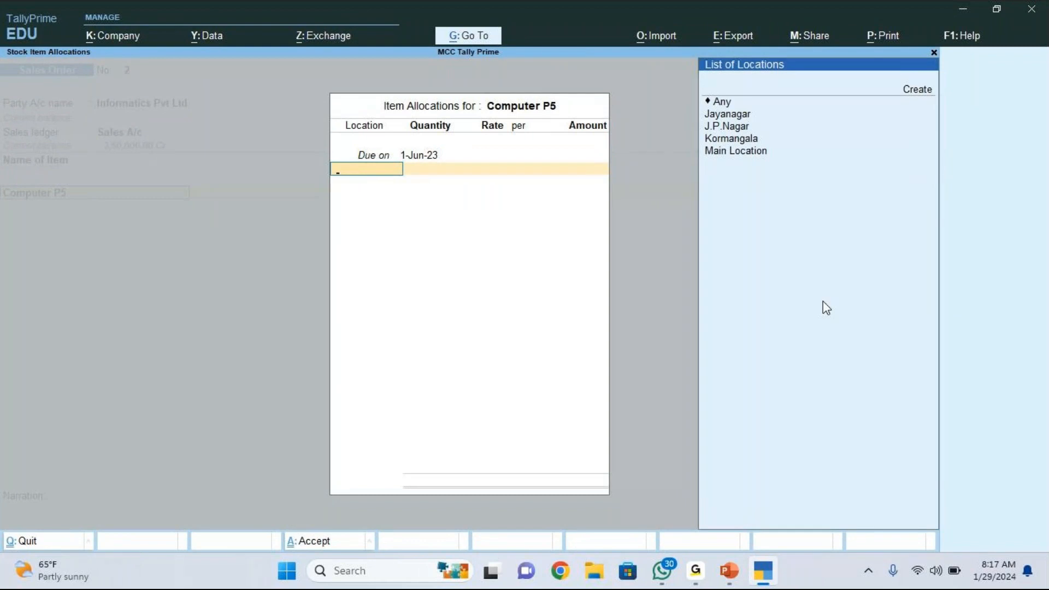
{"action": "key", "text": "Down"}
{"action": "key", "text": "Down"}
{"action": "key", "text": "Down"}
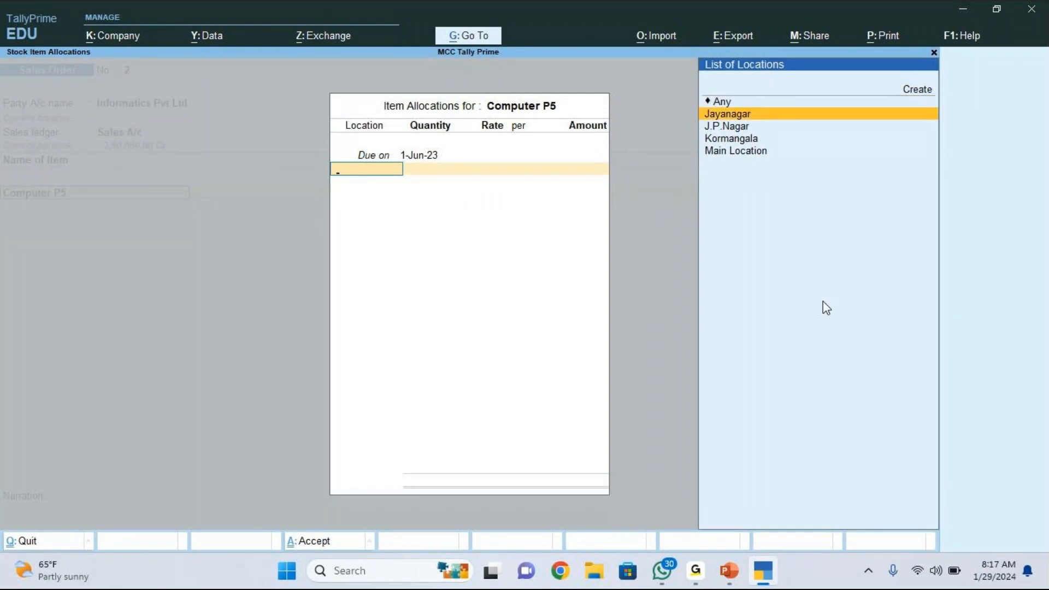
{"action": "key", "text": "Return"}
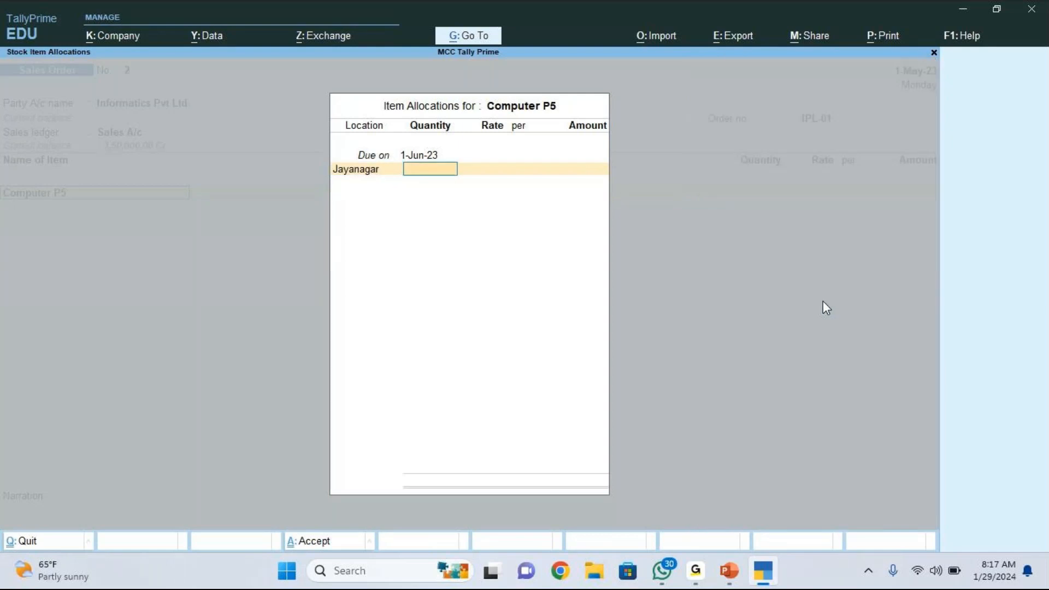
{"action": "key", "text": "alt+Tab"}
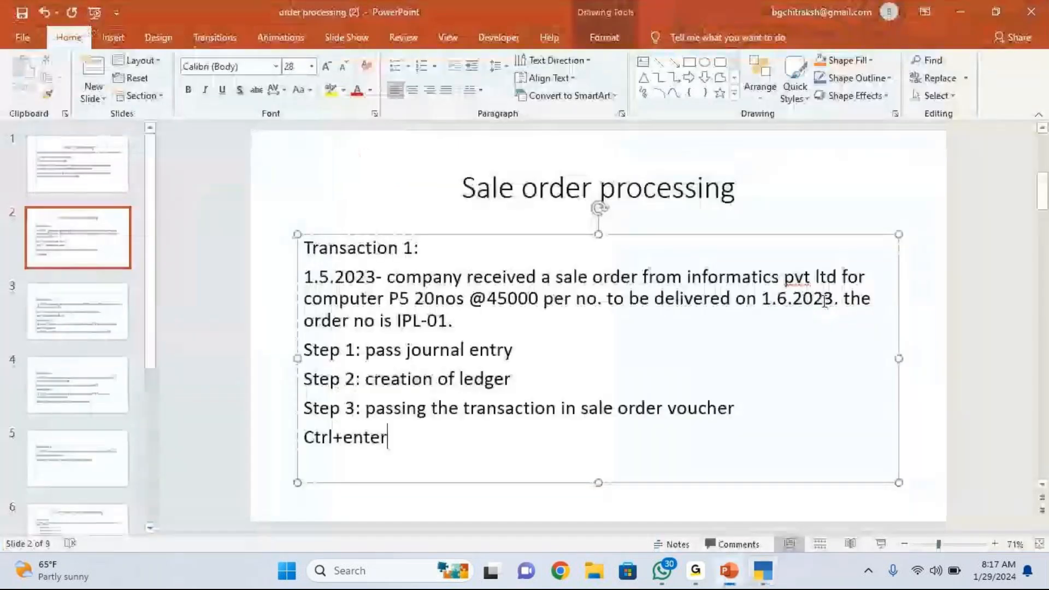
{"action": "key", "text": "alt+Tab"}
{"action": "type", "text": "20"}
{"action": "key", "text": "Return"}
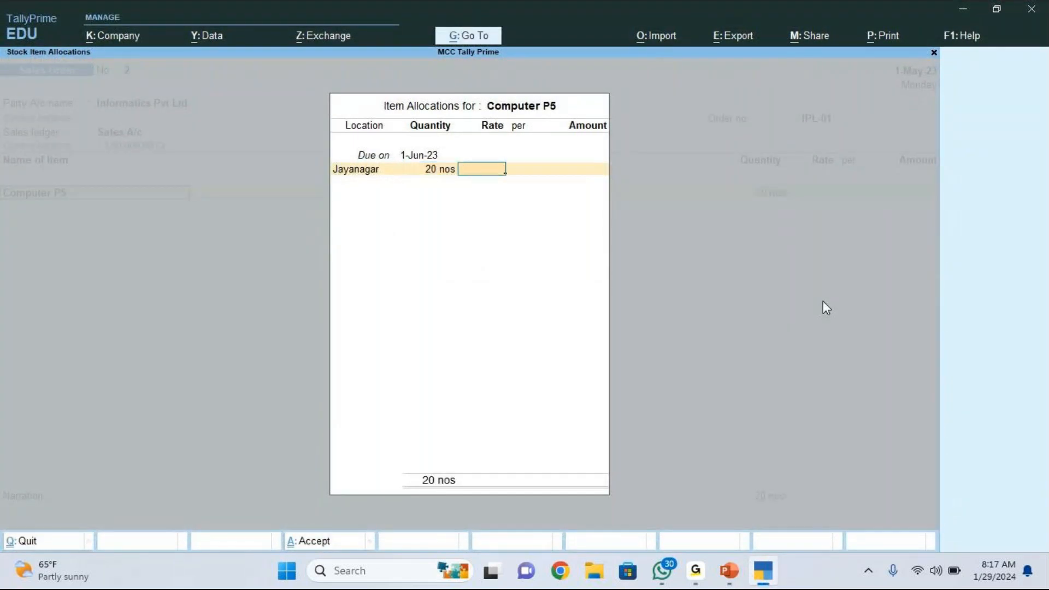
- Set the Computer P5 rate to 45,000 per nos, end the item list without a narration, and save the sales order
{"action": "type", "text": "45,000"}
{"action": "key", "text": "Return"}
{"action": "key", "text": "Return"}
{"action": "key", "text": "Return"}
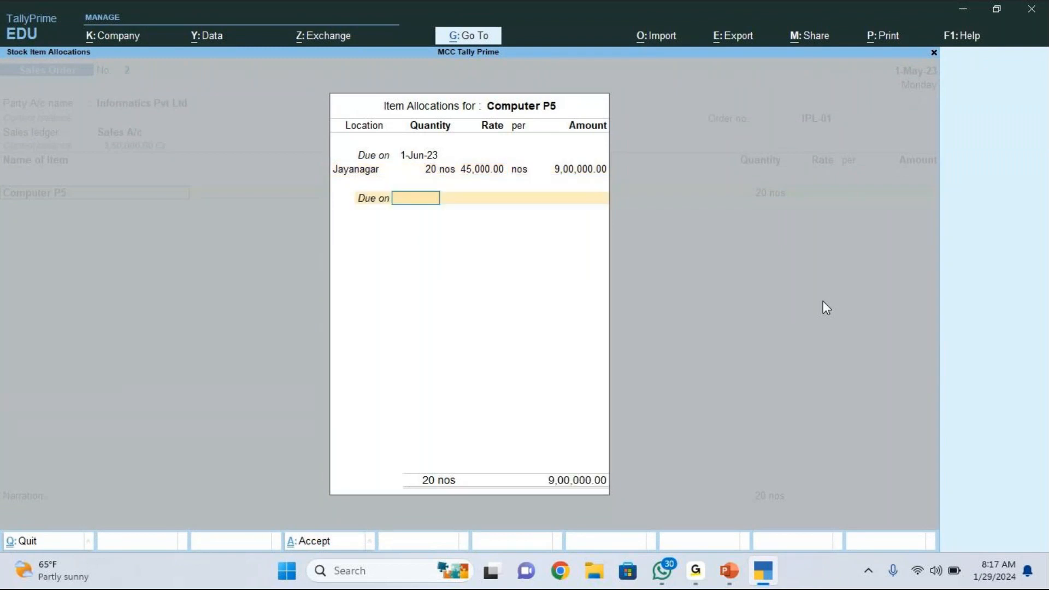
{"action": "key", "text": "Return"}
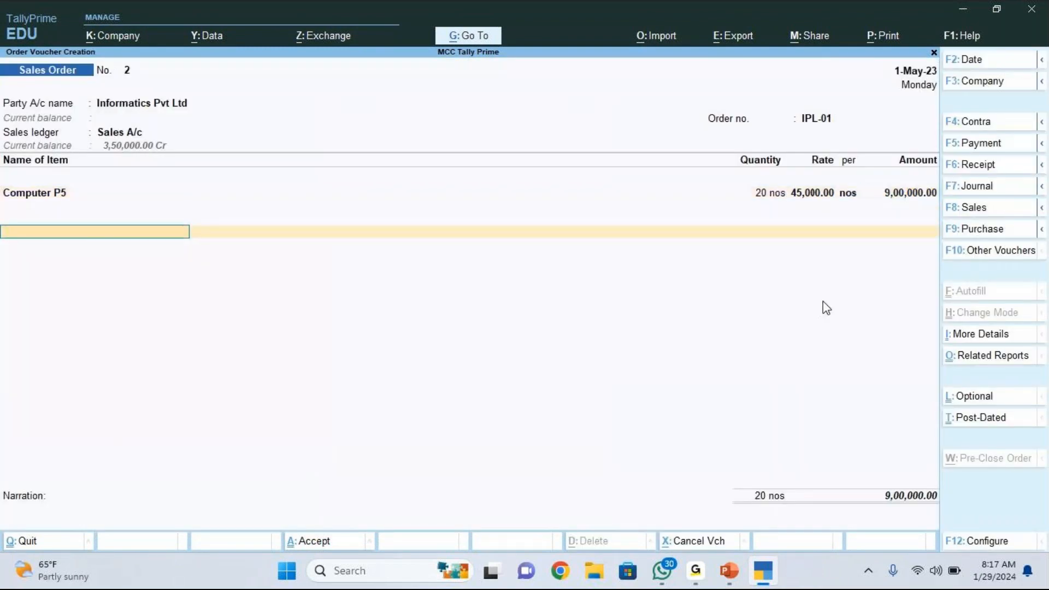
{"action": "key", "text": "Return"}
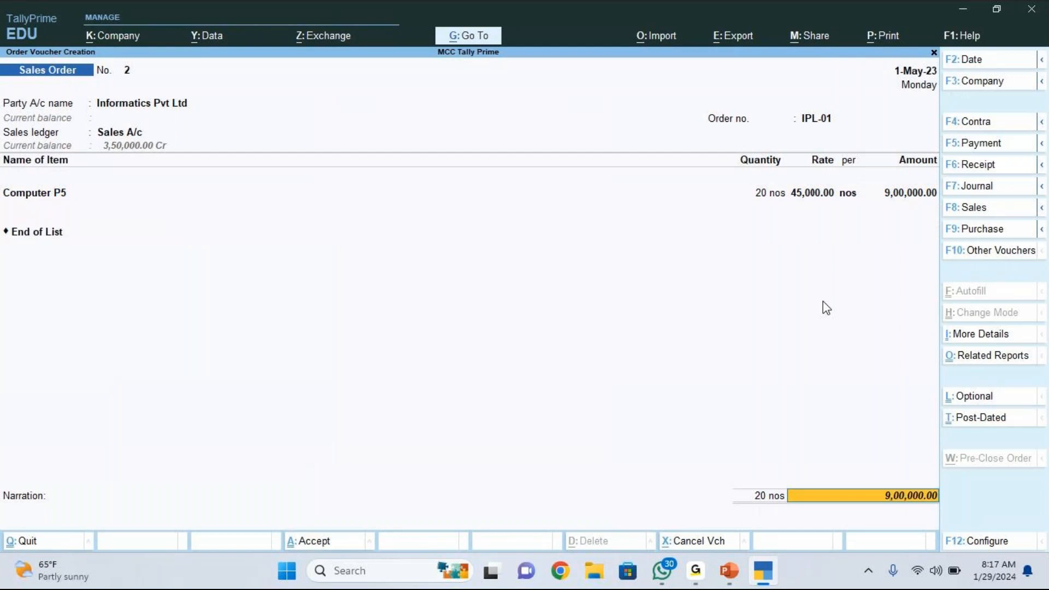
{"action": "key", "text": "Return"}
{"action": "key", "text": "Return"}
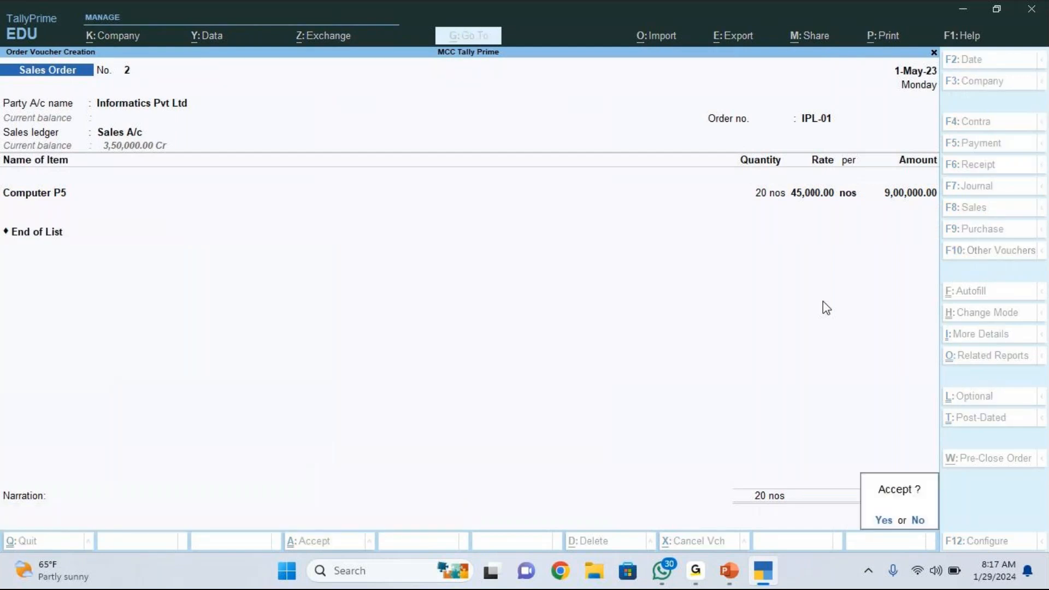
{"action": "key", "text": "Return"}
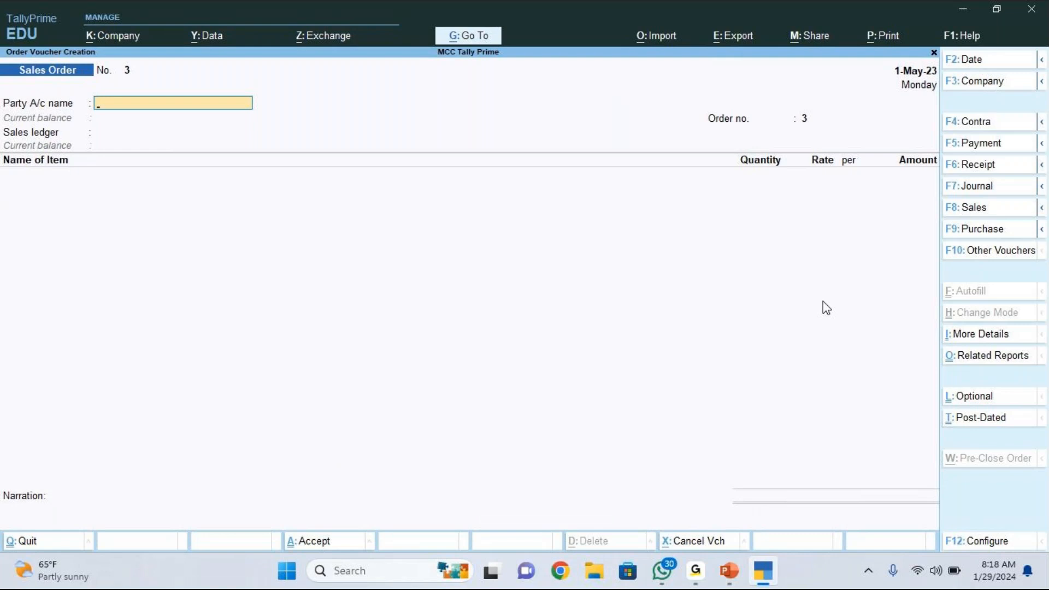
- Quit the blank sales order voucher and switch to the PowerPoint slides to read the transactions
{"action": "key", "text": "Escape"}
{"action": "key", "text": "Return"}
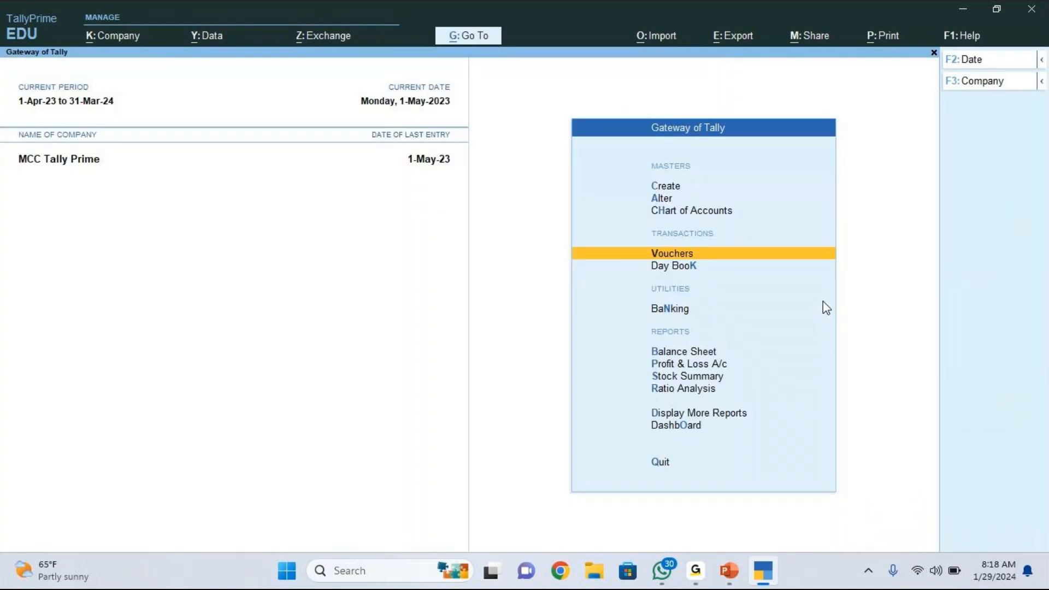
{"action": "key", "text": "alt+Tab"}
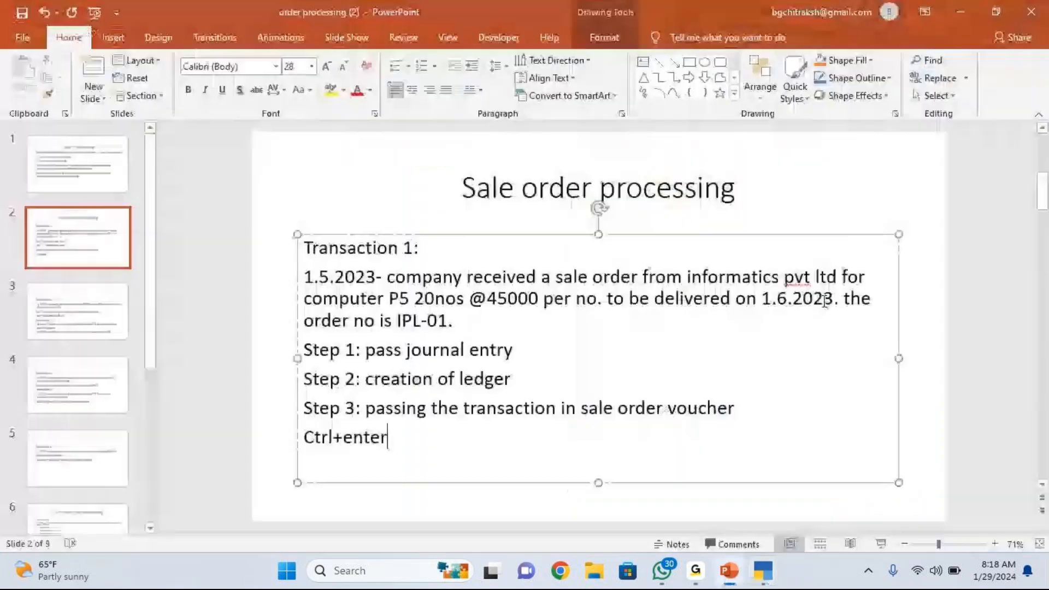
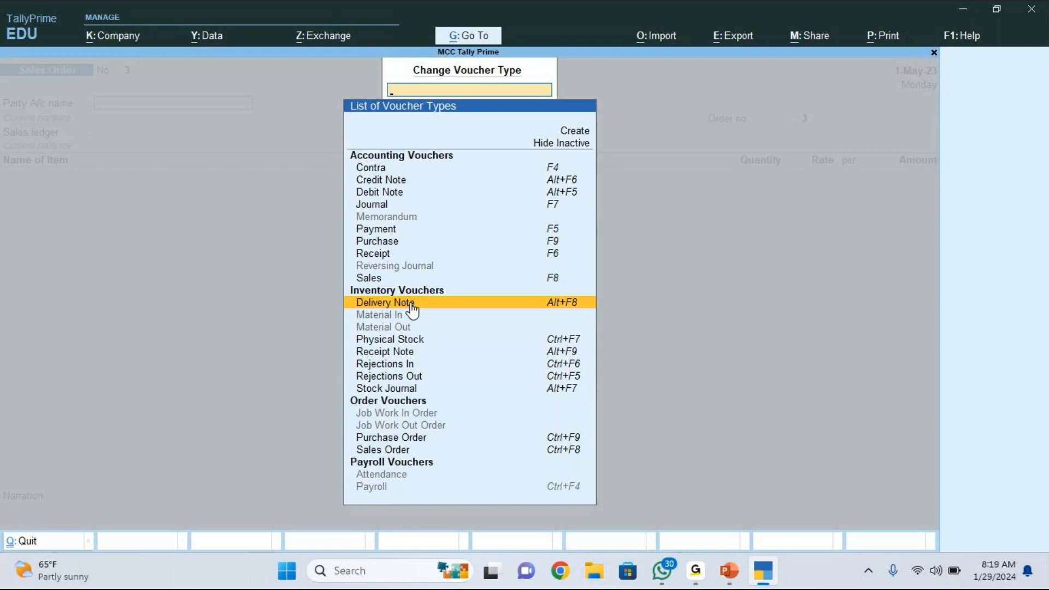
- Change the voucher type to Delivery Note and set its date to 2-Jun-23
{"action": "left_click", "coordinate": [412, 309]}
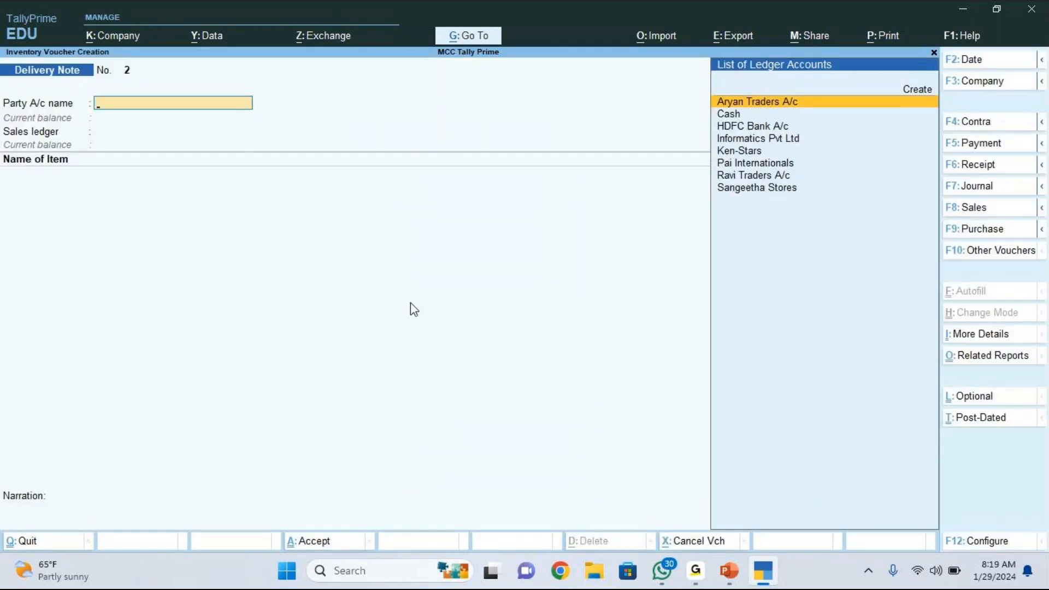
{"action": "key", "text": "F2"}
{"action": "type", "text": "2.6."}
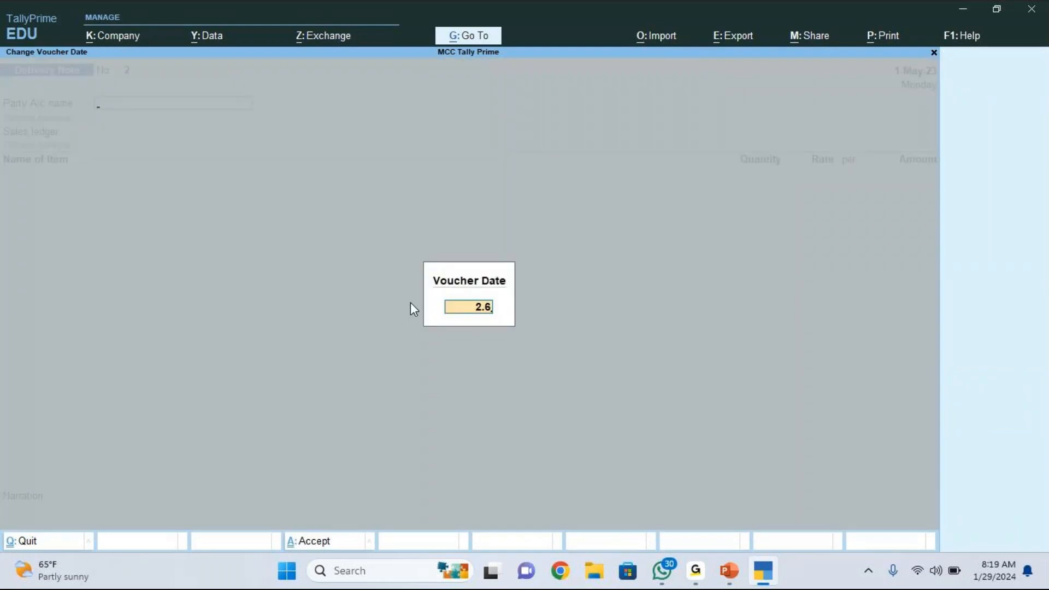
{"action": "key", "text": "Return"}
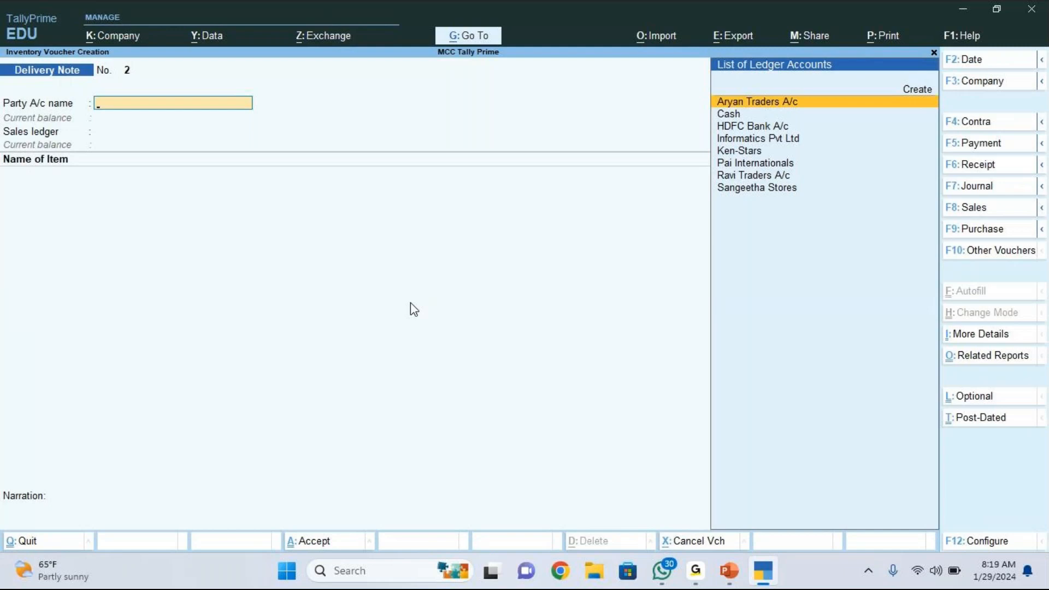
- Choose Informatics Pvt Ltd as the delivery note's party and link its pending sales order dated 1-May-23
{"action": "key", "text": "Down"}
{"action": "key", "text": "Down"}
{"action": "key", "text": "Down"}
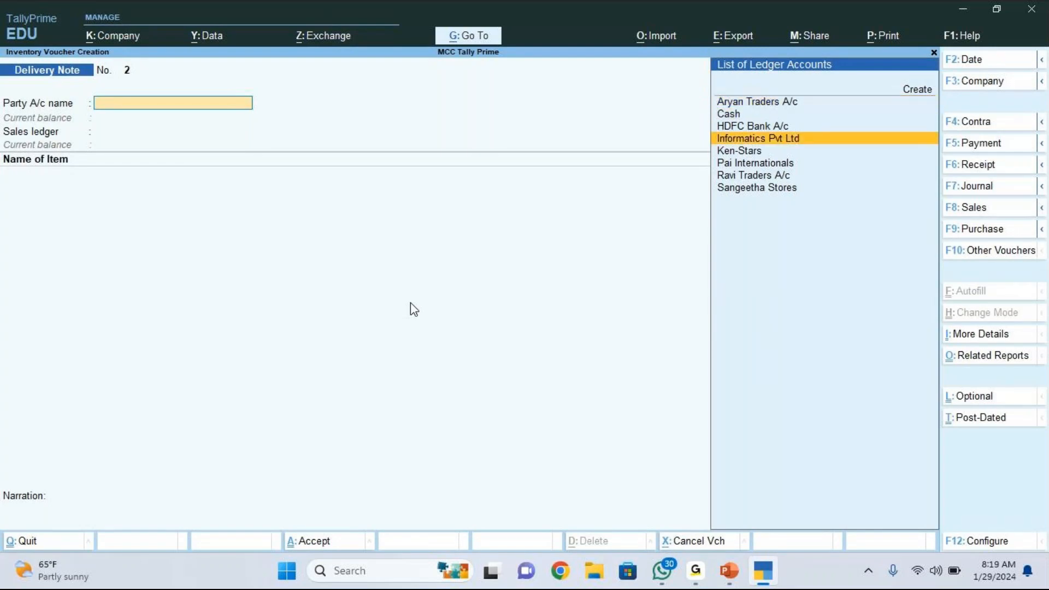
{"action": "key", "text": "Return"}
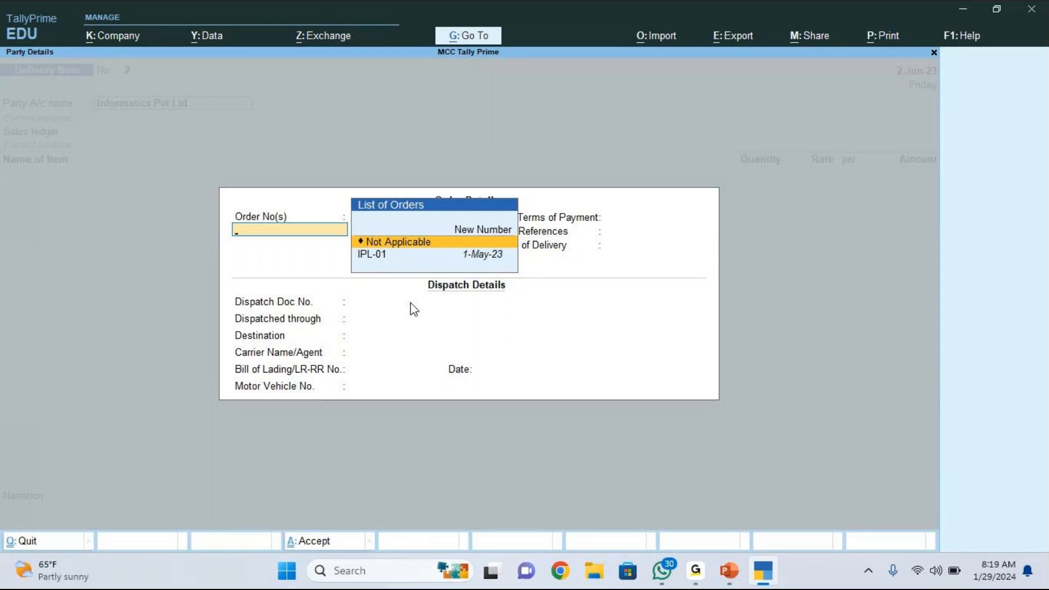
{"action": "key", "text": "Down"}
{"action": "key", "text": "Return"}
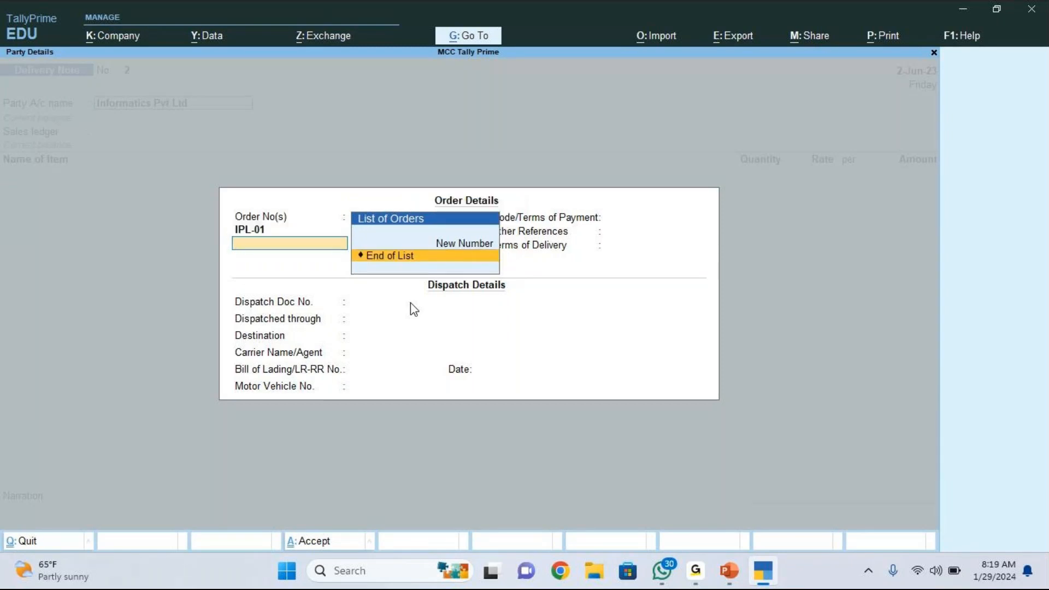
{"action": "key", "text": "Return"}
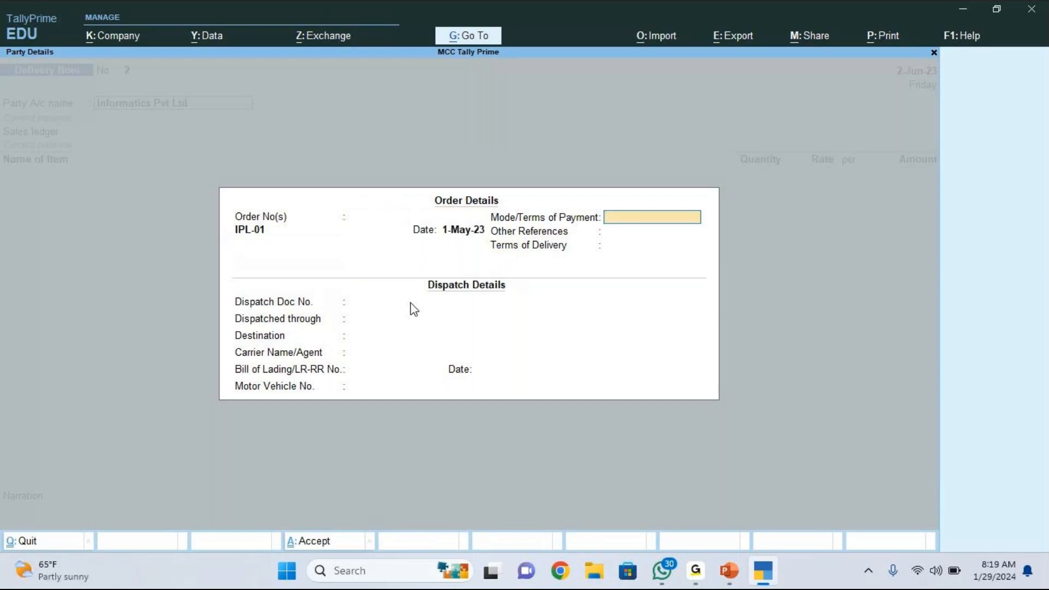
- Leave the delivery note's payment terms, references and dispatch details blank, and accept the order and dispatch details
{"action": "key", "text": "Return"}
{"action": "key", "text": "Return"}
{"action": "key", "text": "Return"}
{"action": "key", "text": "Return"}
{"action": "key", "text": "Return"}
{"action": "key", "text": "Return"}
{"action": "key", "text": "Return"}
{"action": "key", "text": "Return"}
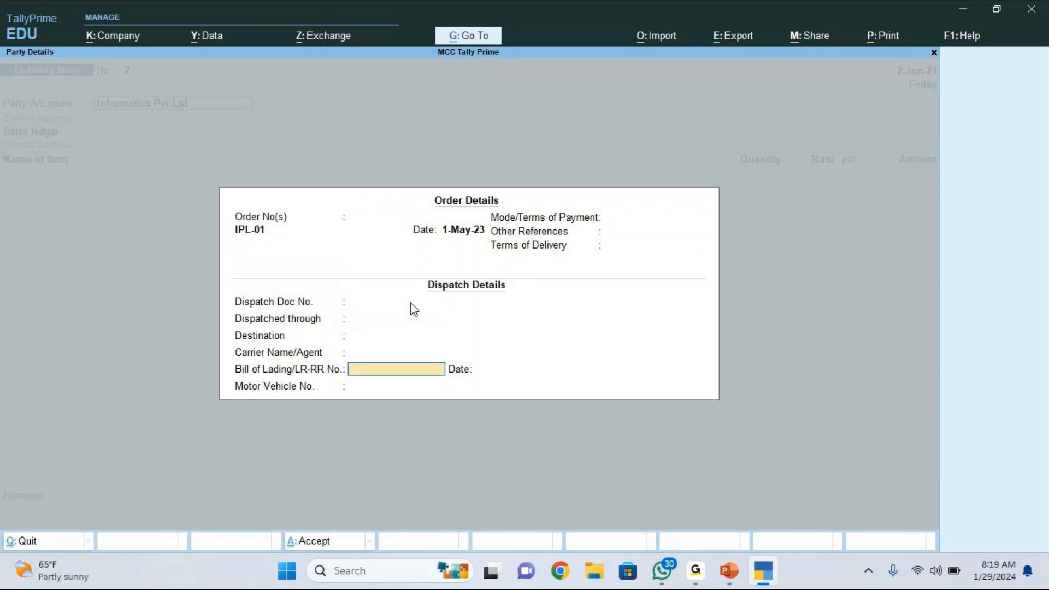
{"action": "key", "text": "Return"}
{"action": "key", "text": "Return"}
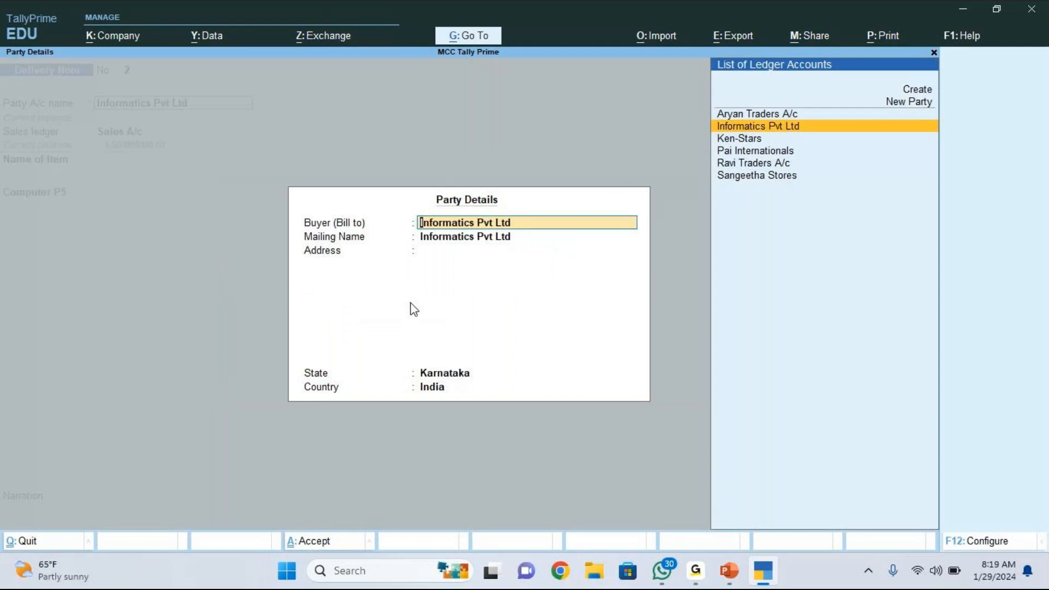
- Accept the buyer details for Informatics Pvt Ltd with state Karnataka and country India, and keep Sales A/c as the sales ledger
{"action": "key", "text": "Return"}
{"action": "key", "text": "Return"}
{"action": "key", "text": "Return"}
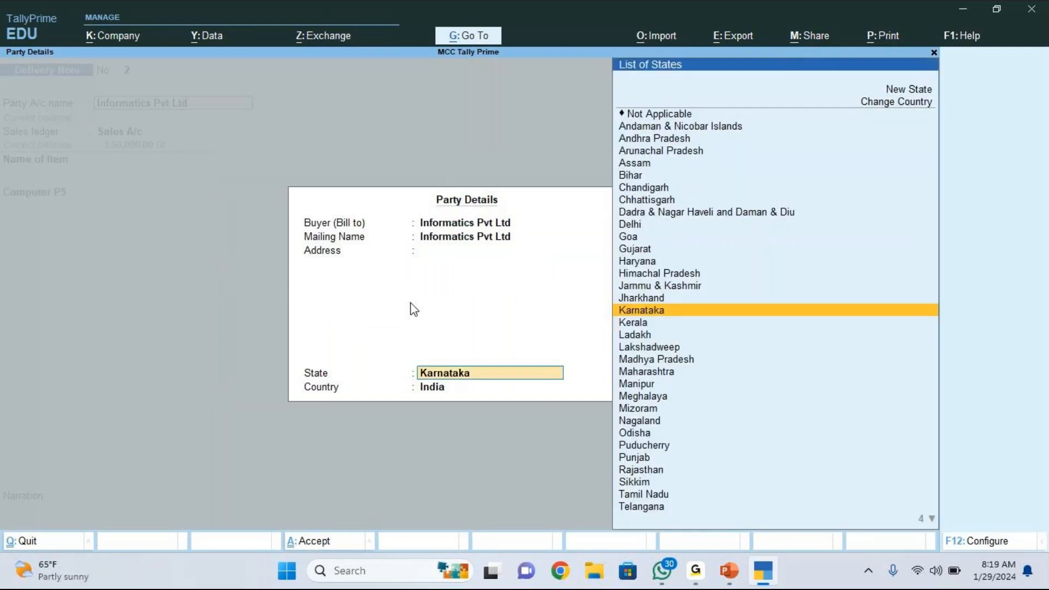
{"action": "key", "text": "Return"}
{"action": "key", "text": "Return"}
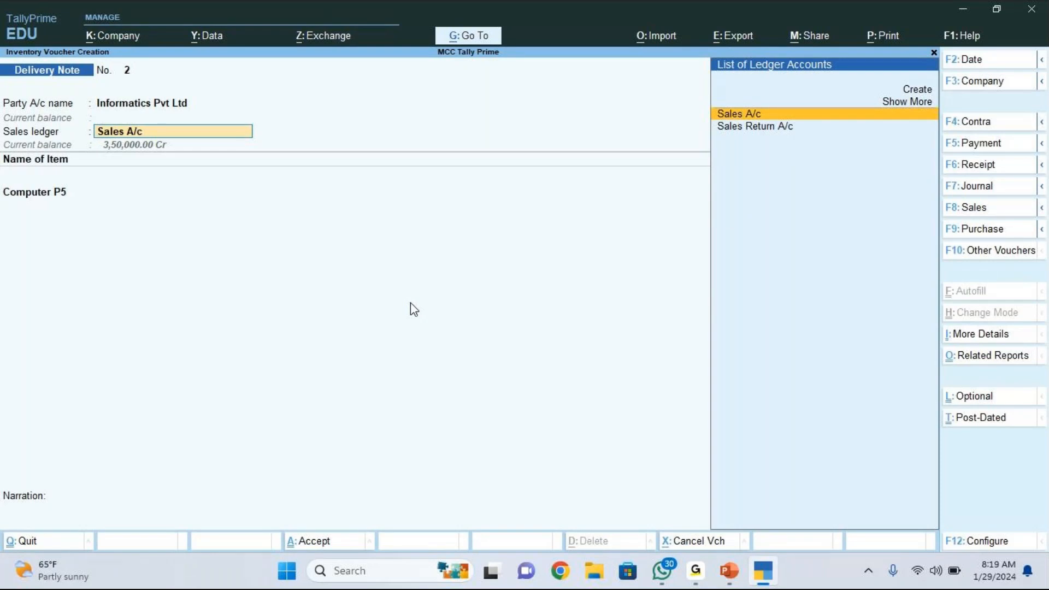
{"action": "key", "text": "Return"}
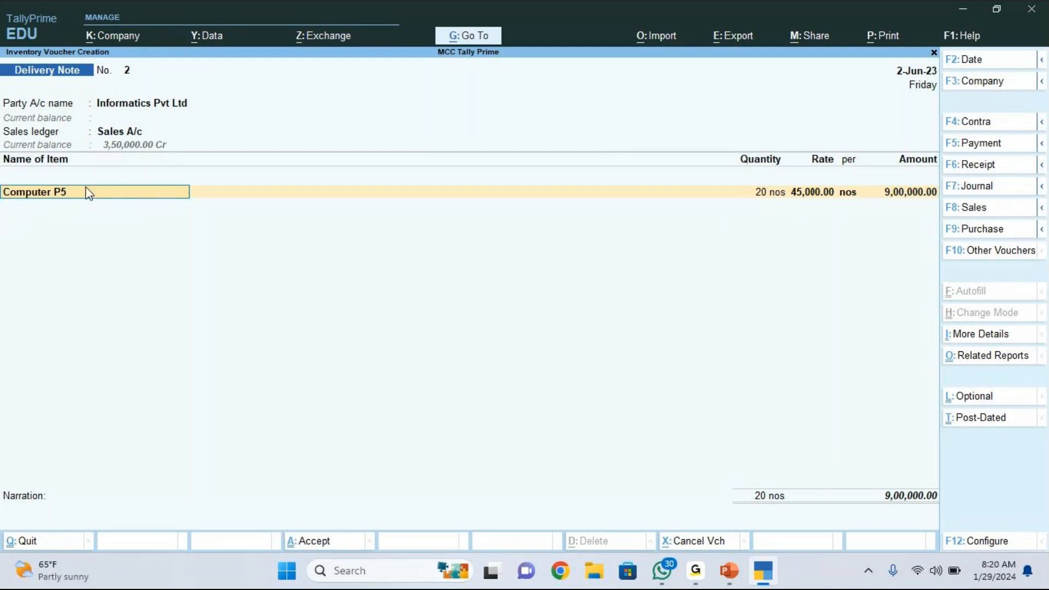
- Open the Computer P5 item allocation and create the new tracking number DN01
{"action": "key", "text": "Return"}
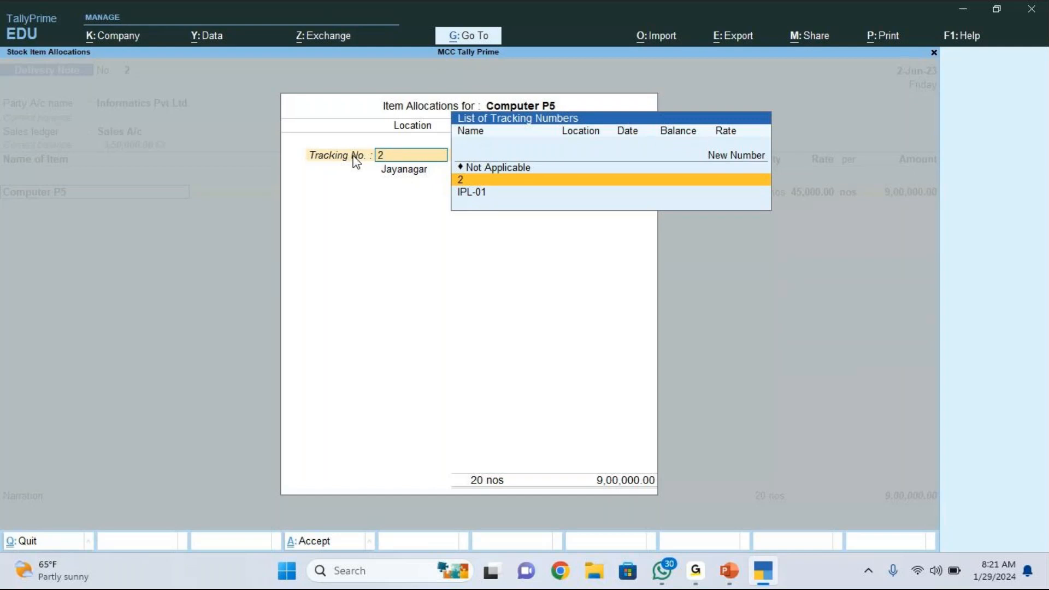
{"action": "key", "text": "Up"}
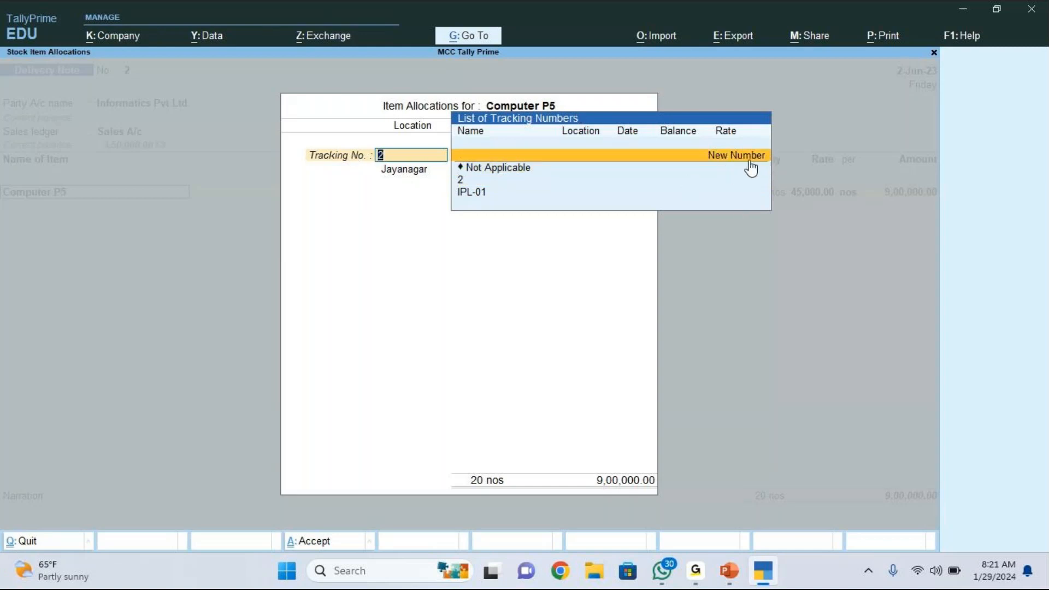
{"action": "left_click", "coordinate": [750, 162]}
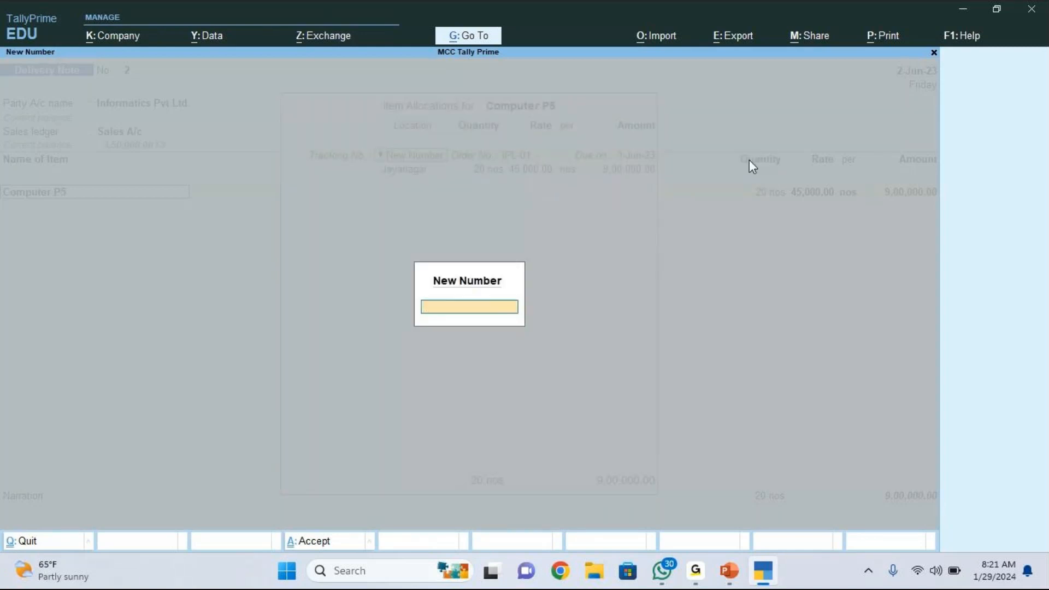
{"action": "type", "text": "DN01"}
{"action": "key", "text": "Return"}
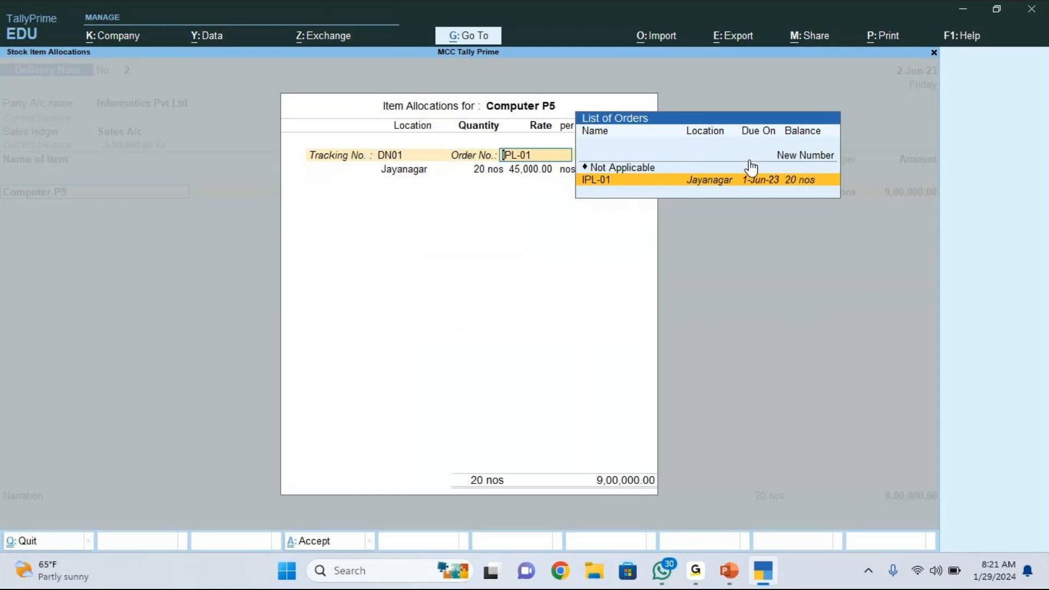
- Allocate the Computer P5 delivery to order IPL-01 from Jayanagar, with 20 nos at 45,000 per nos
{"action": "key", "text": "Return"}
{"action": "key", "text": "Return"}
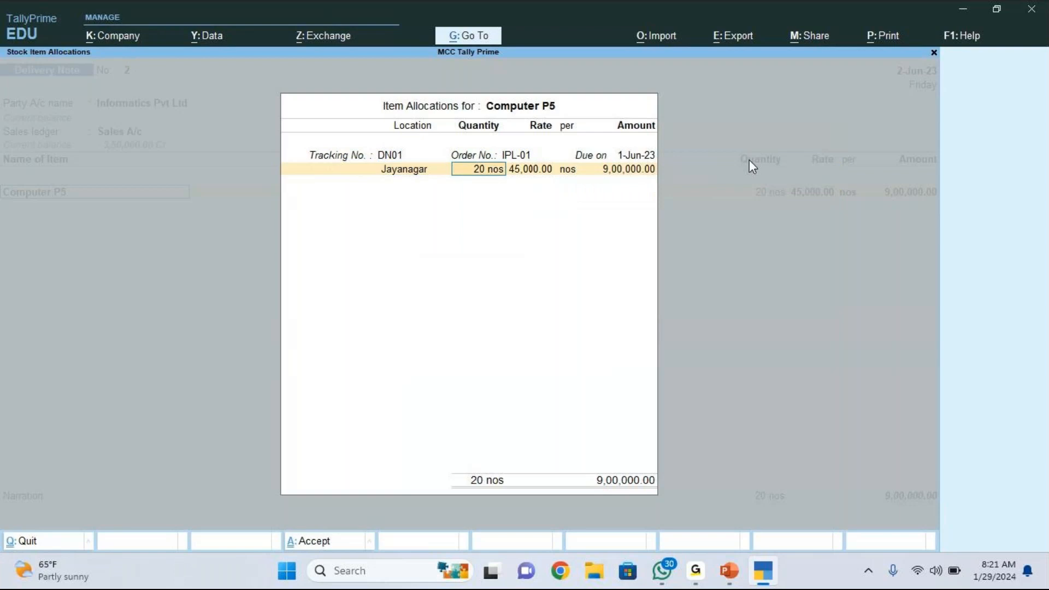
{"action": "key", "text": "Return"}
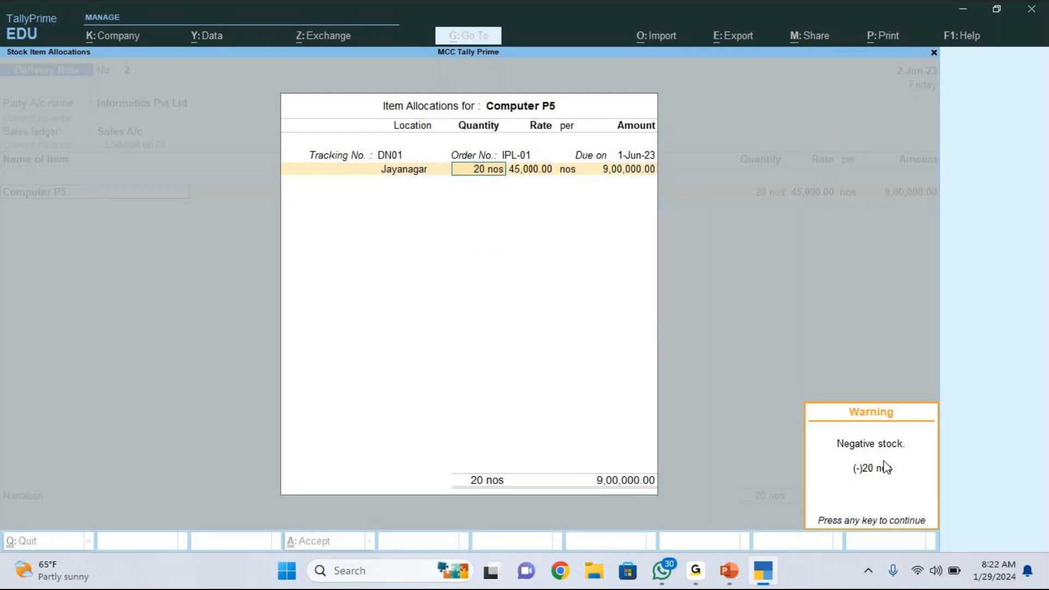
{"action": "key", "text": "Return"}
{"action": "key", "text": "Return"}
{"action": "key", "text": "Return"}
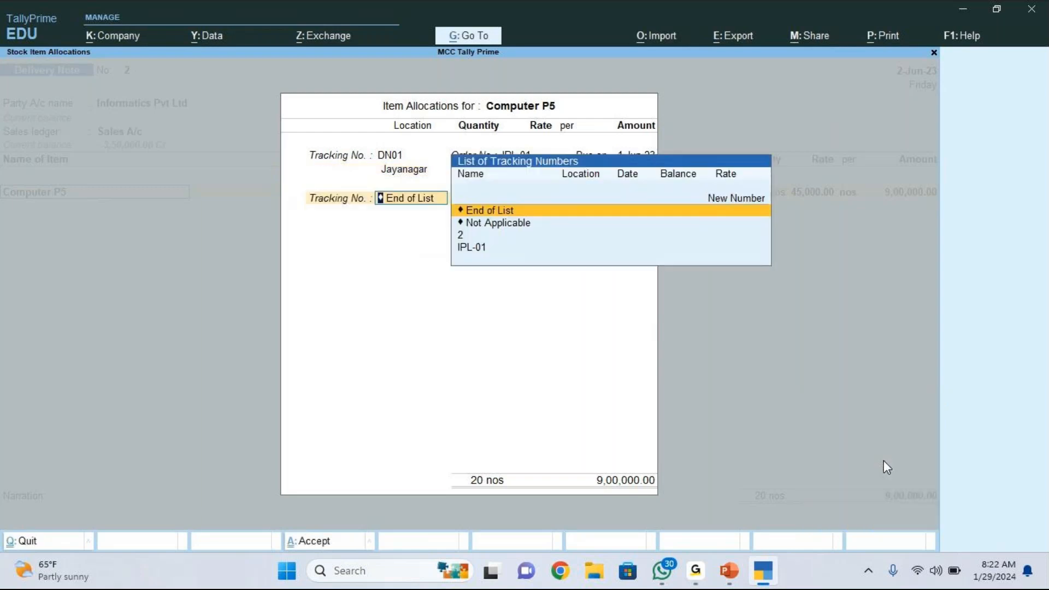
- End the tracking and item lists, leave the narration blank, and save the delivery note
{"action": "key", "text": "Return"}
{"action": "key", "text": "Return"}
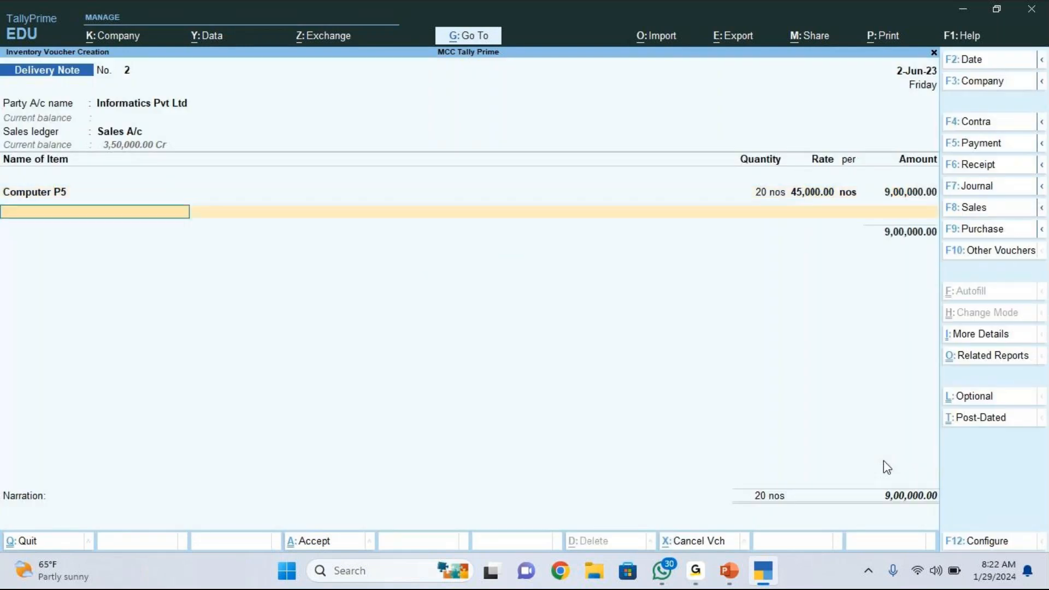
{"action": "key", "text": "Return"}
{"action": "key", "text": "Return"}
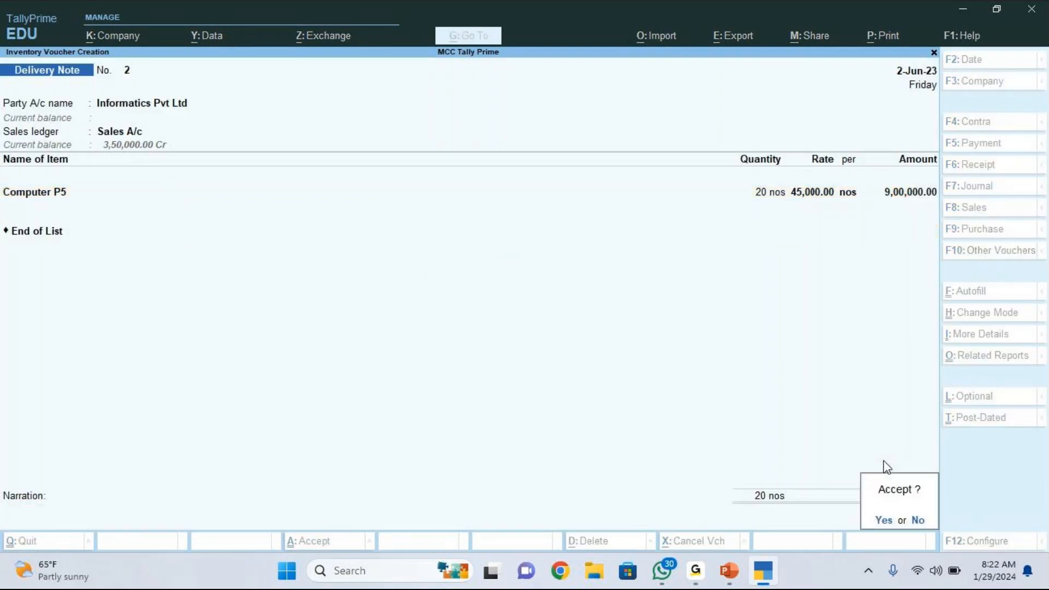
{"action": "key", "text": "Return"}
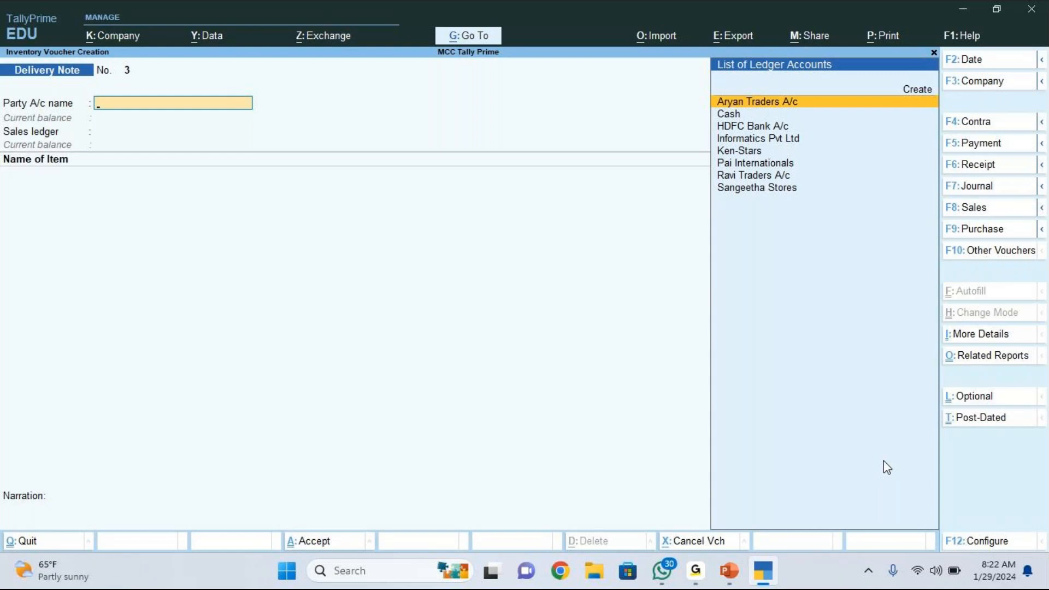
- Quit the blank delivery note and switch to the PowerPoint slides to read Transaction 3
{"action": "key", "text": "Escape"}
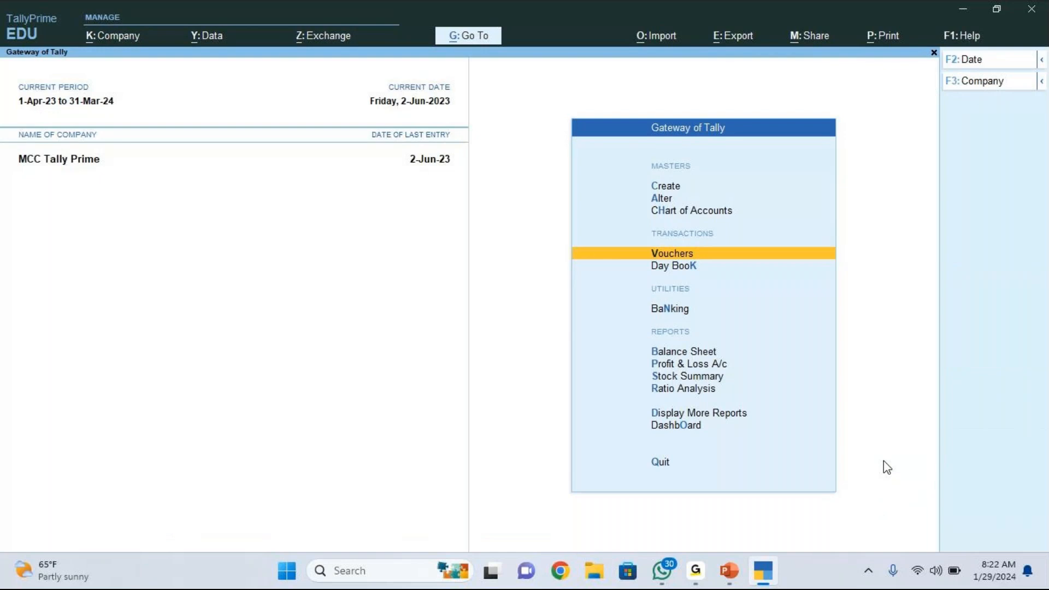
{"action": "key", "text": "alt+Tab"}
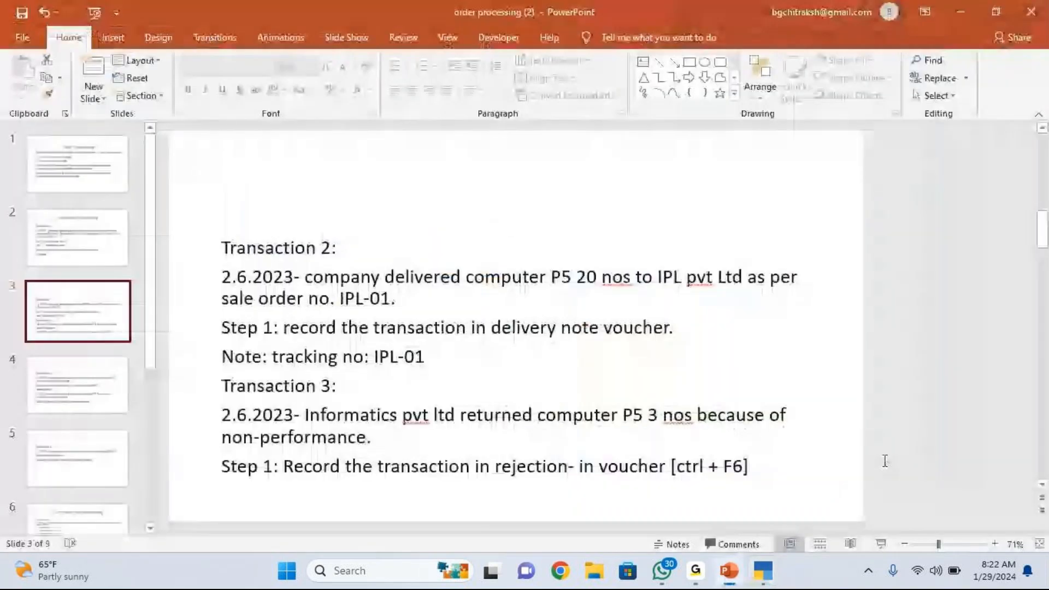
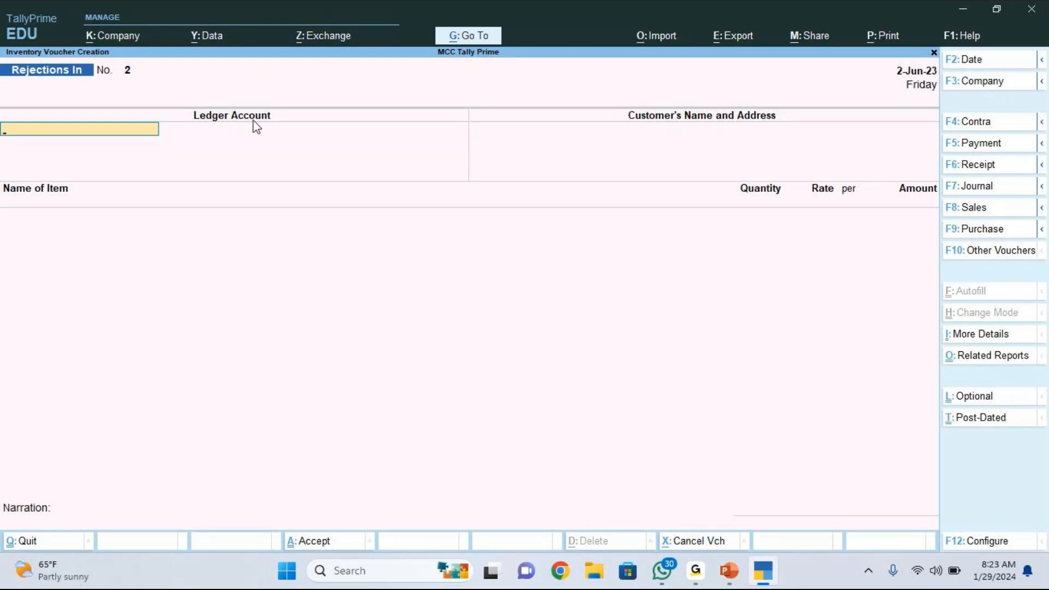
- Choose Informatics Pvt Ltd as the Rejections In voucher's ledger account and customer name, leaving the address blank
{"action": "key", "text": "space"}
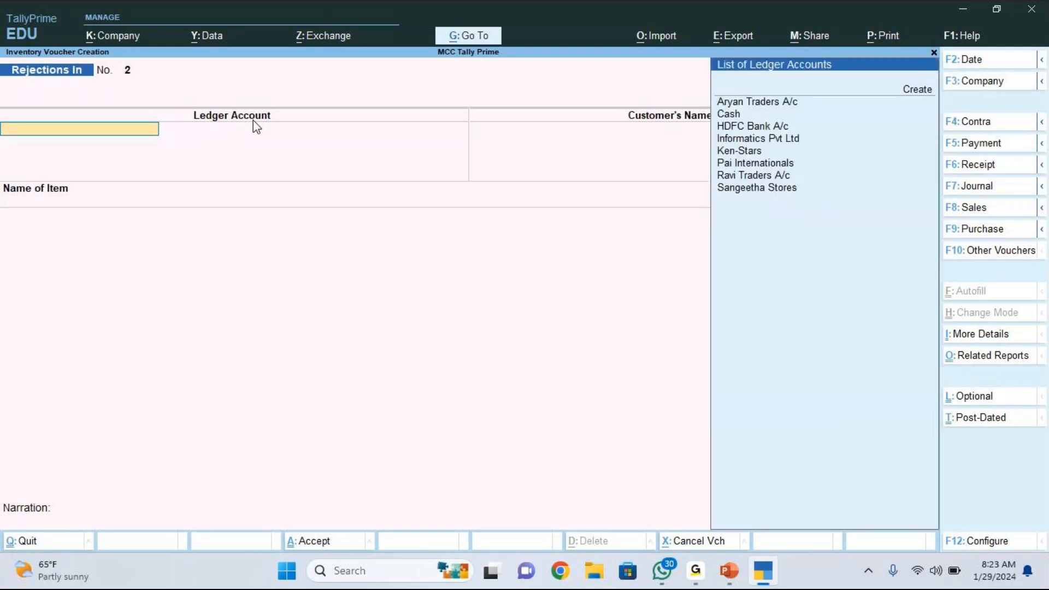
{"action": "left_click", "coordinate": [951, 105]}
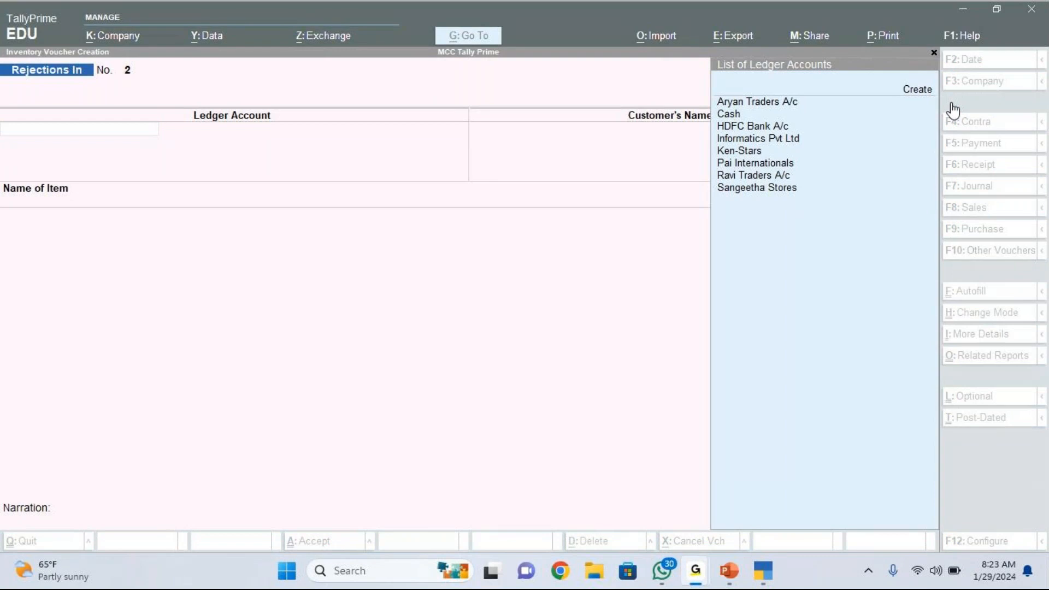
{"action": "left_click", "coordinate": [953, 109]}
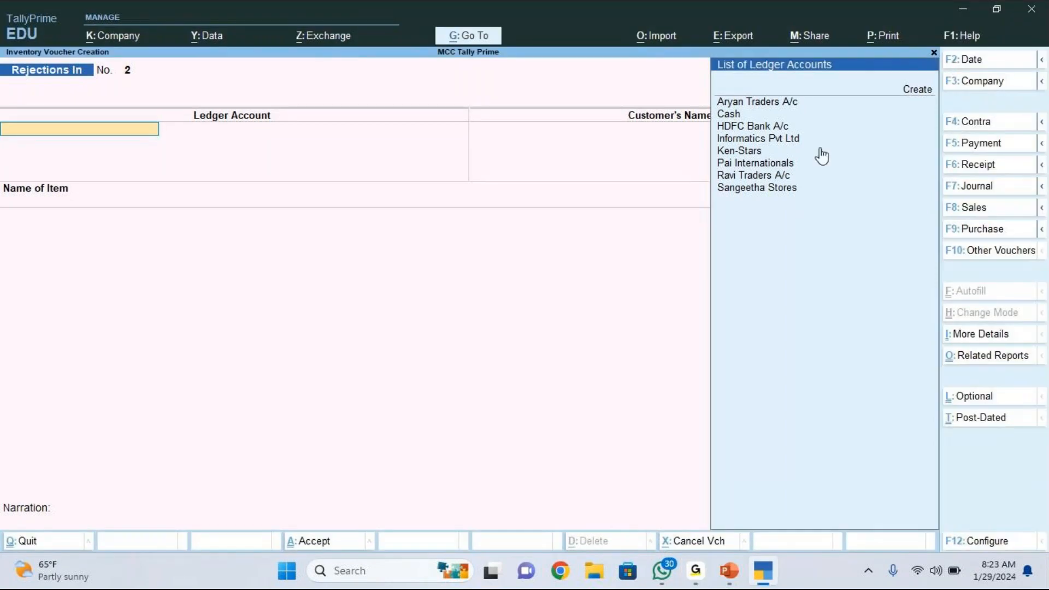
{"action": "left_click", "coordinate": [794, 143]}
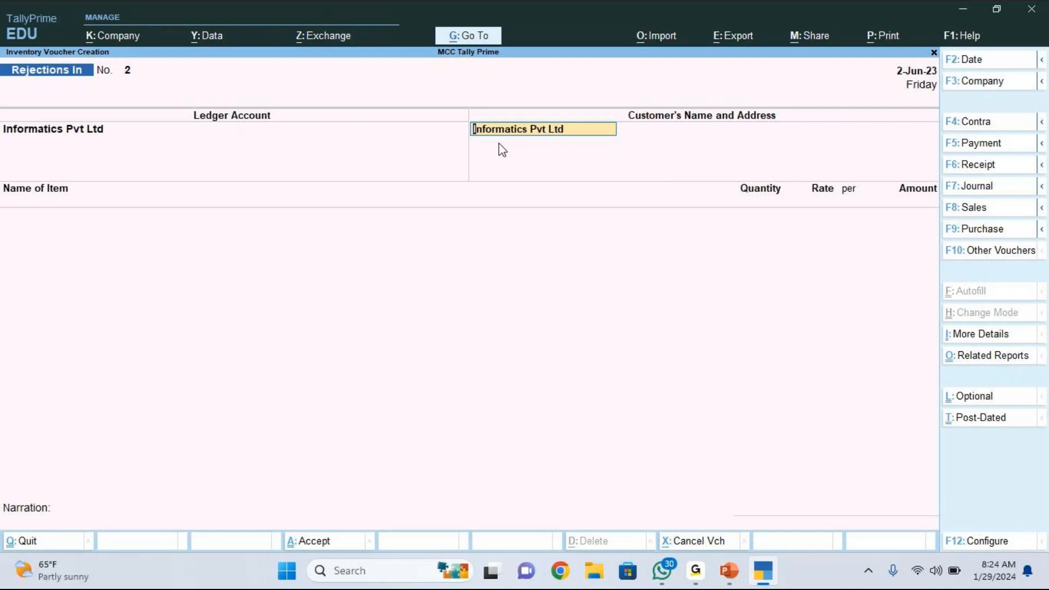
{"action": "key", "text": "Return"}
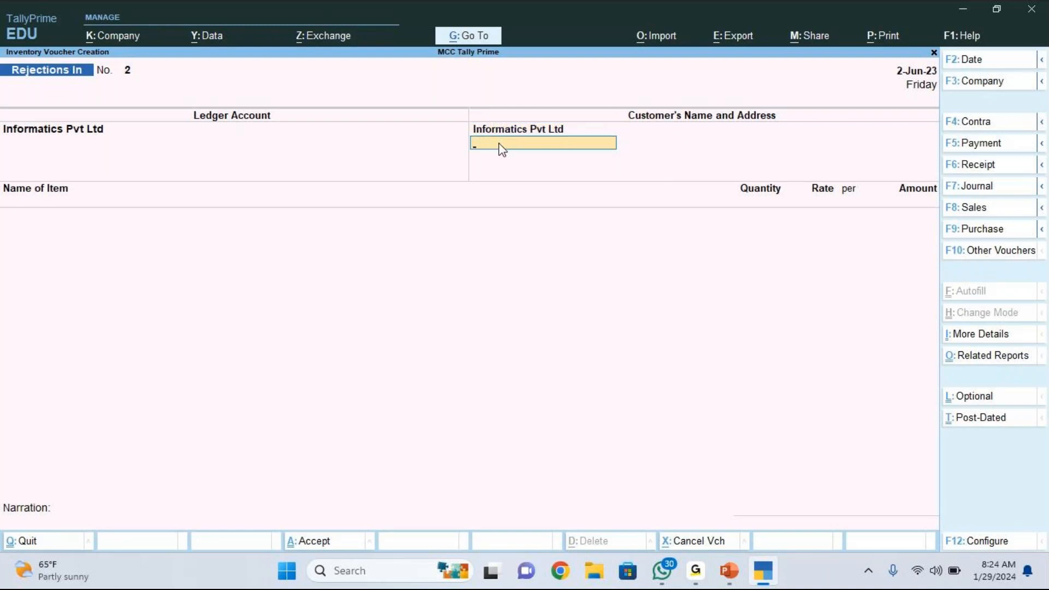
{"action": "key", "text": "Return"}
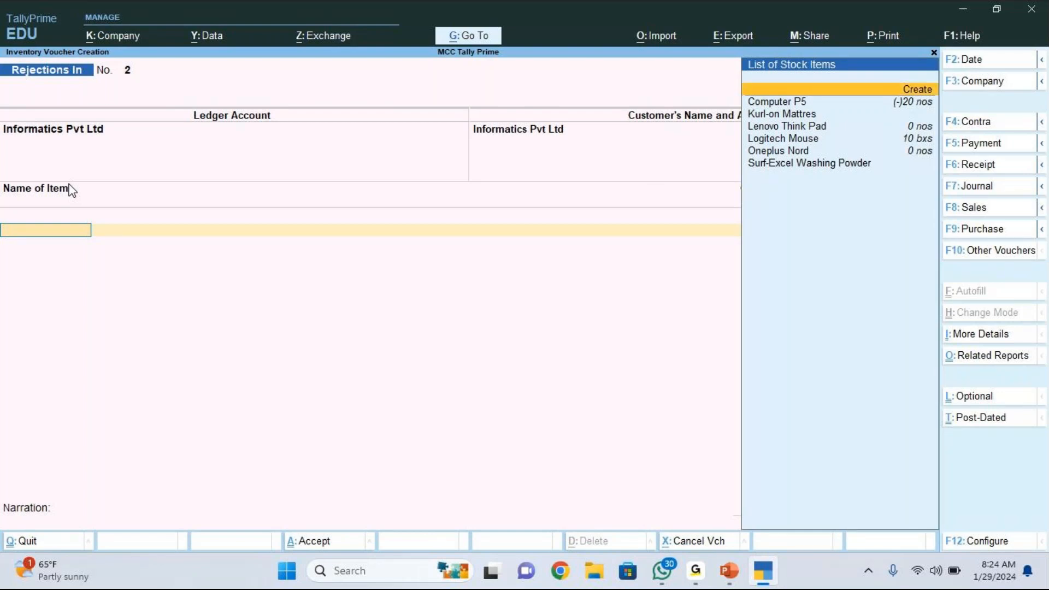
- Add Computer P5 to the Rejections In voucher against tracking number DN01, with Jayanagar as the location
{"action": "key", "text": "Return"}
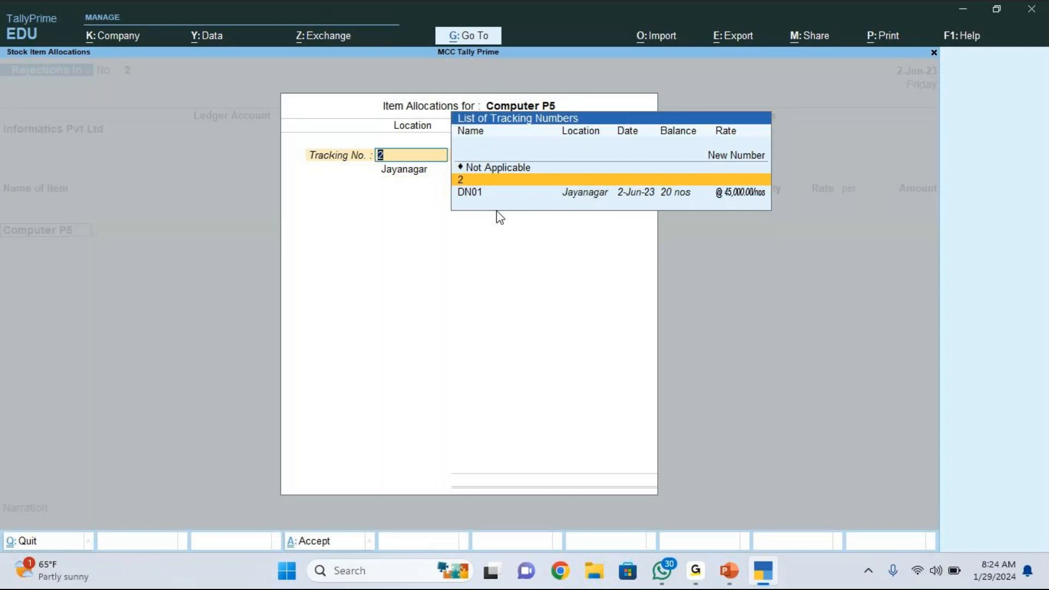
{"action": "left_click", "coordinate": [466, 194]}
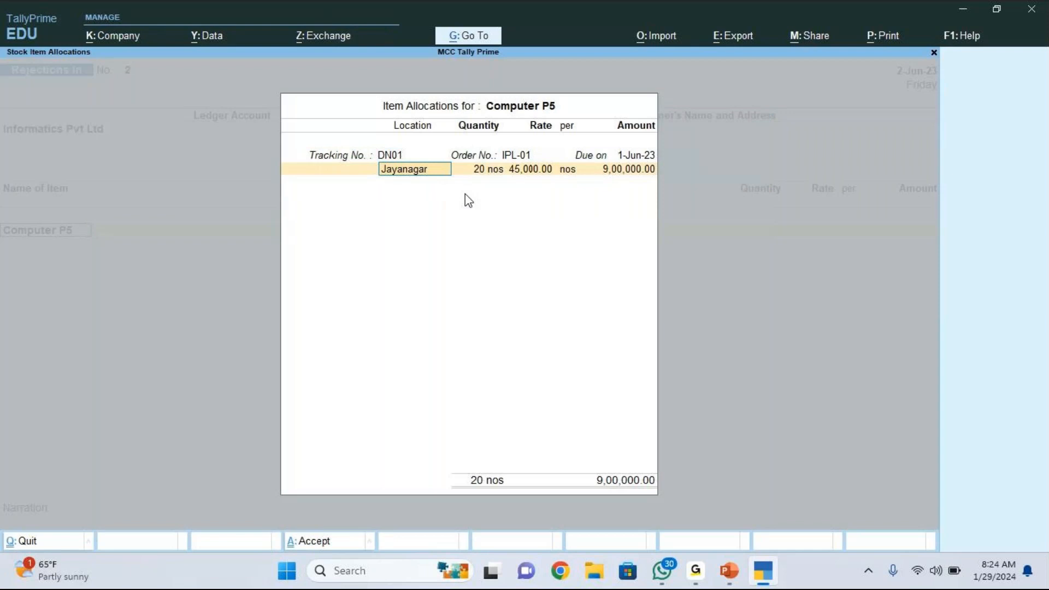
{"action": "key", "text": "Return"}
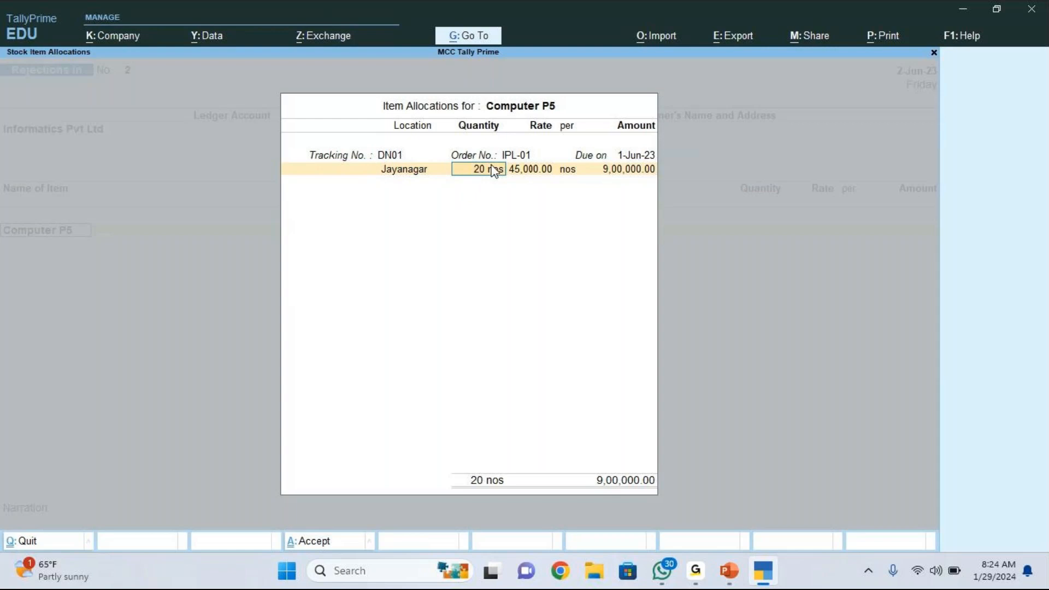
- Set the rejected quantity to 3 nos, keep the rate of 45,000 per nos, and end the tracking number list
{"action": "type", "text": "3"}
{"action": "key", "text": "Return"}
{"action": "key", "text": "Return"}
{"action": "key", "text": "Return"}
{"action": "key", "text": "Return"}
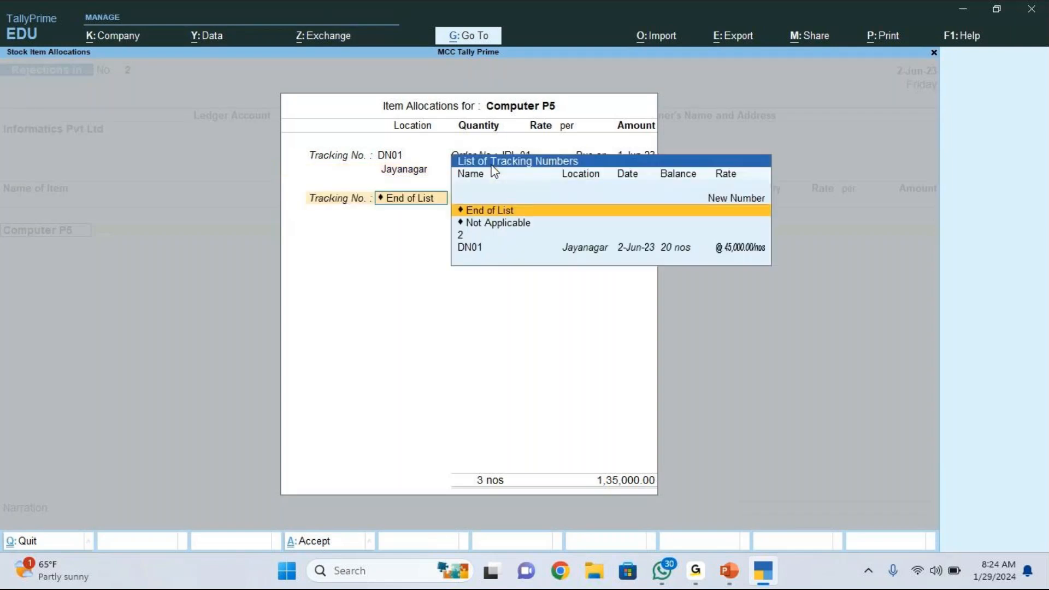
{"action": "key", "text": "Return"}
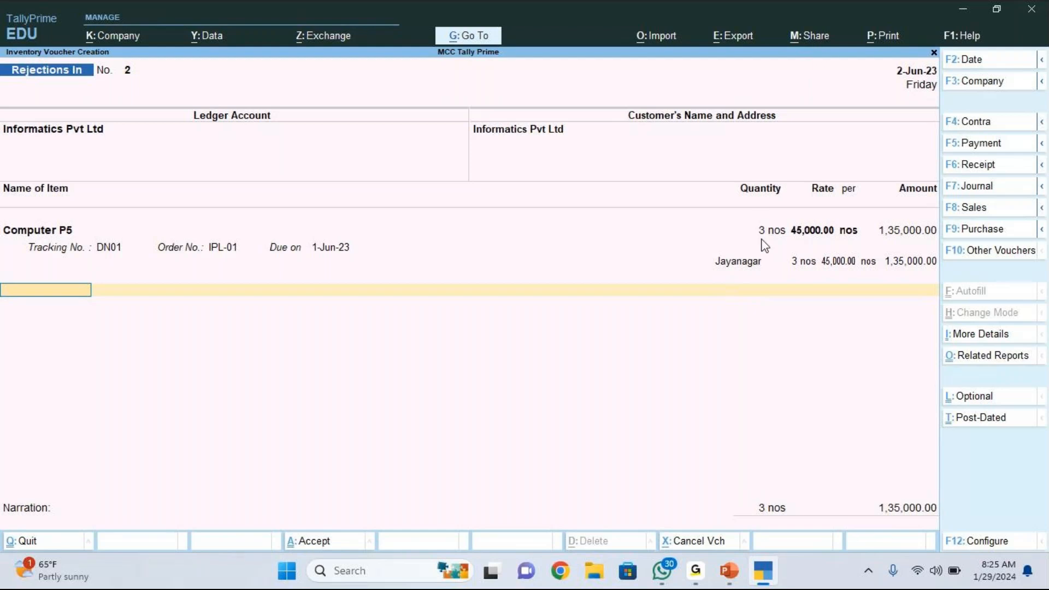
- Save the Rejections In voucher without a narration and quit the blank voucher to the Gateway of Tally
{"action": "key", "text": "Return"}
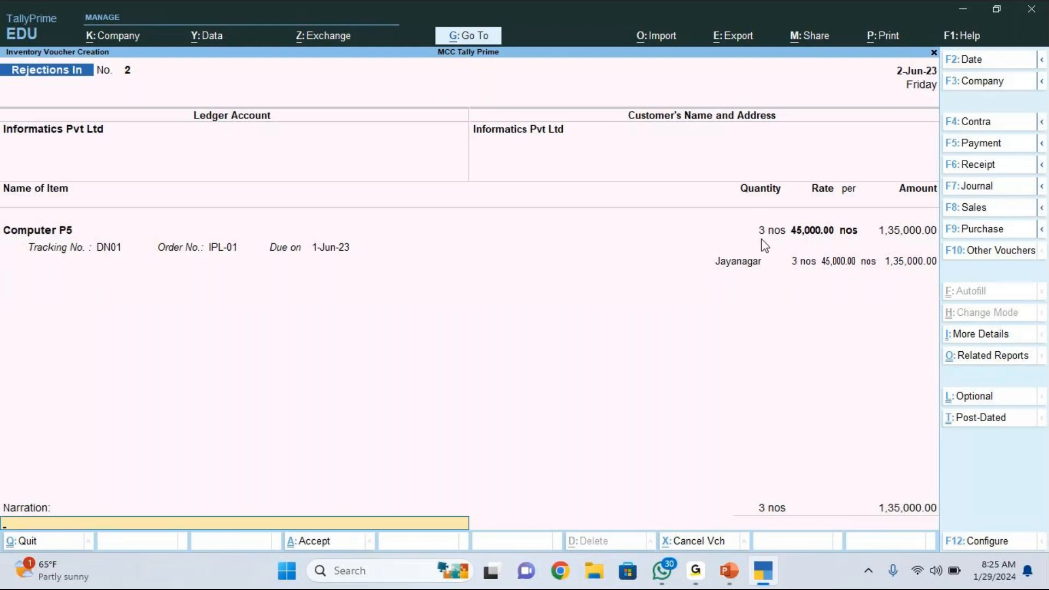
{"action": "key", "text": "Return"}
{"action": "key", "text": "y"}
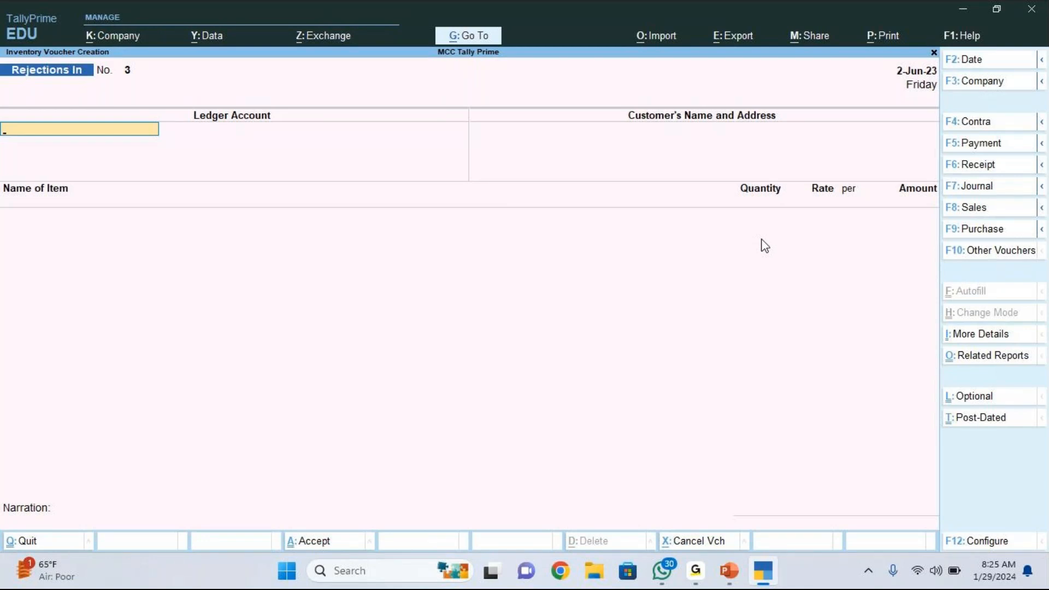
{"action": "key", "text": "Escape"}
{"action": "key", "text": "Return"}
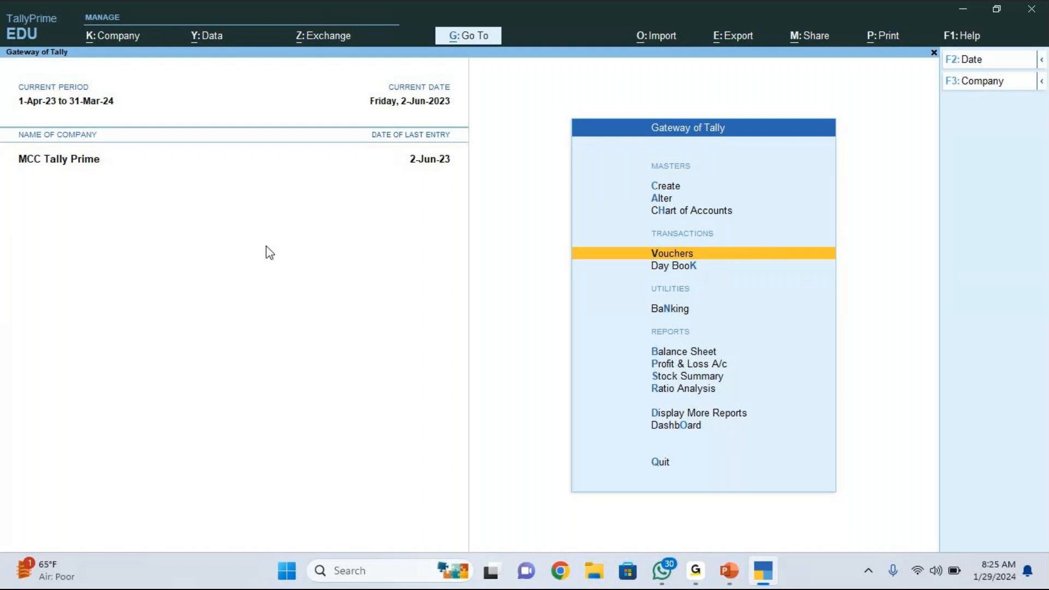
- Open the Day Book and select the Rejections In entry for Computer P5
{"action": "key", "text": "Down"}
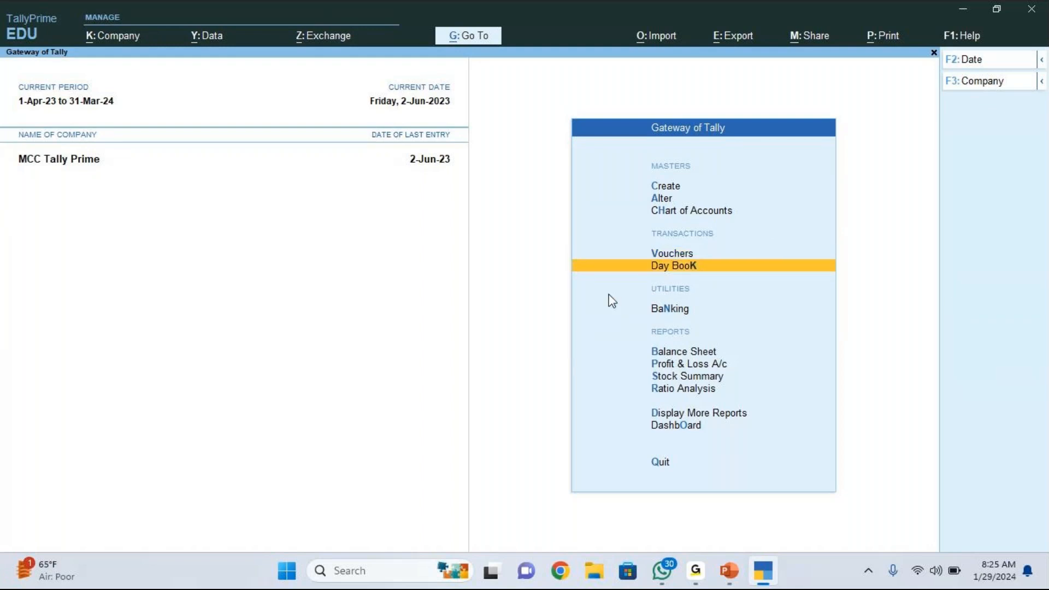
{"action": "key", "text": "Return"}
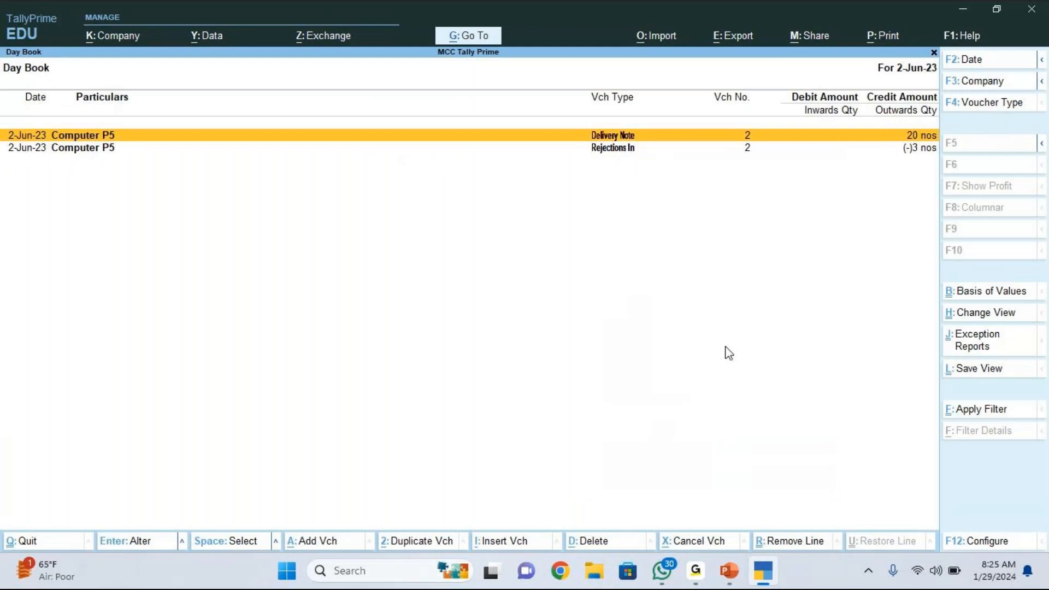
{"action": "key", "text": "Down"}
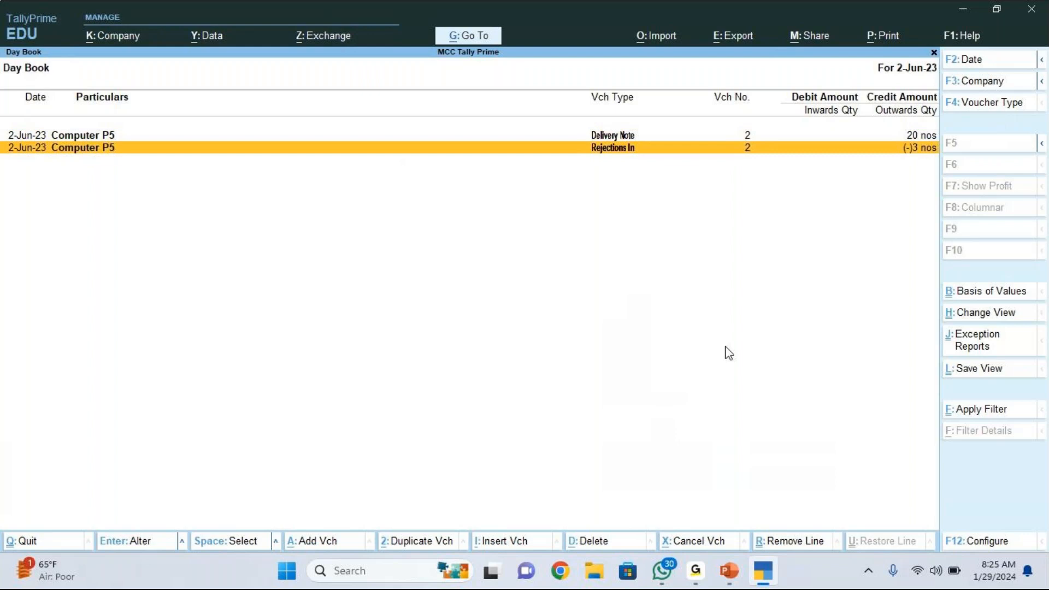
- Open the Rejections In entry for Computer P5 to review it, and quit without saving
{"action": "key", "text": "Return"}
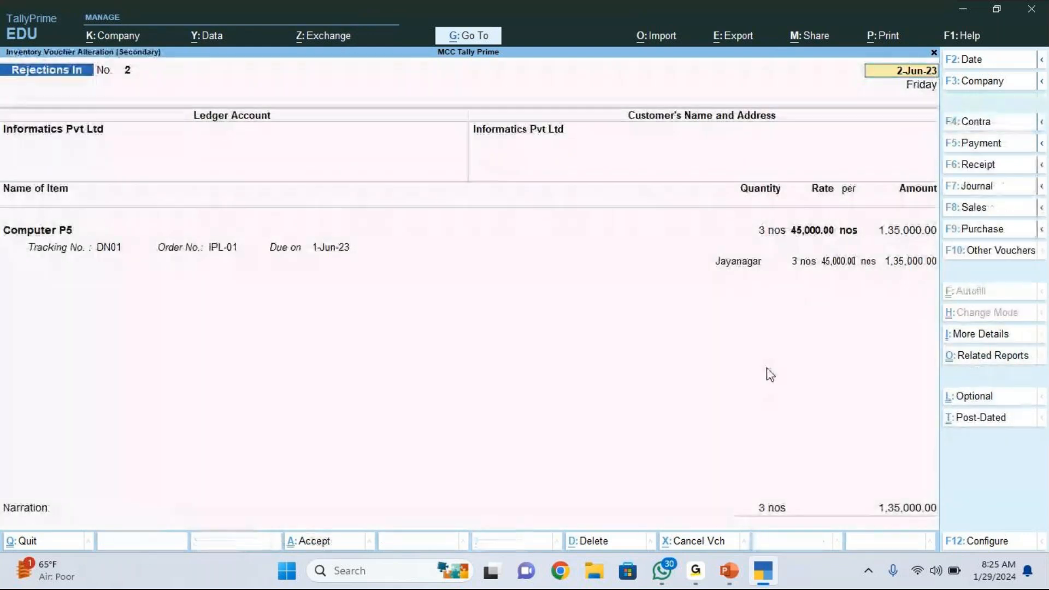
{"action": "key", "text": "Escape"}
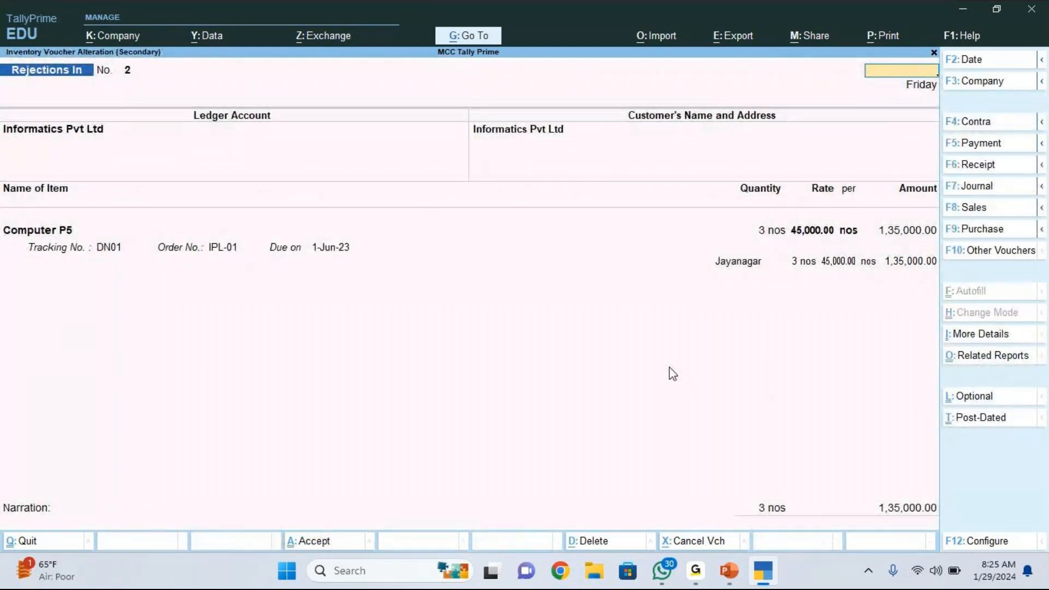
{"action": "key", "text": "Escape"}
{"action": "key", "text": "y"}
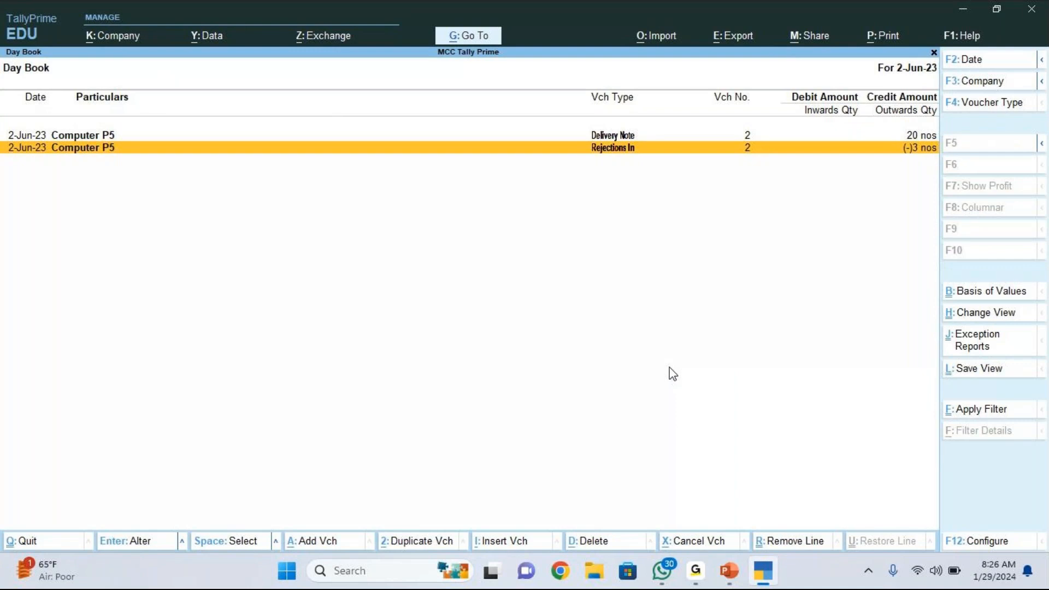
- Delete the Rejections In entry for Computer P5 from the Day Book and return to the Gateway of Tally
{"action": "key", "text": "alt+d"}
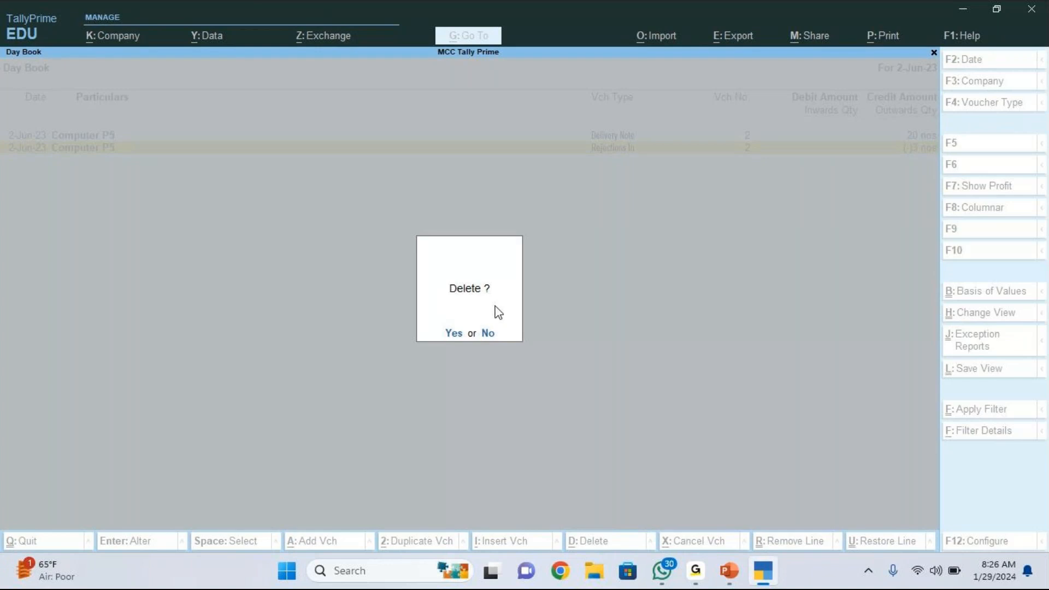
{"action": "key", "text": "y"}
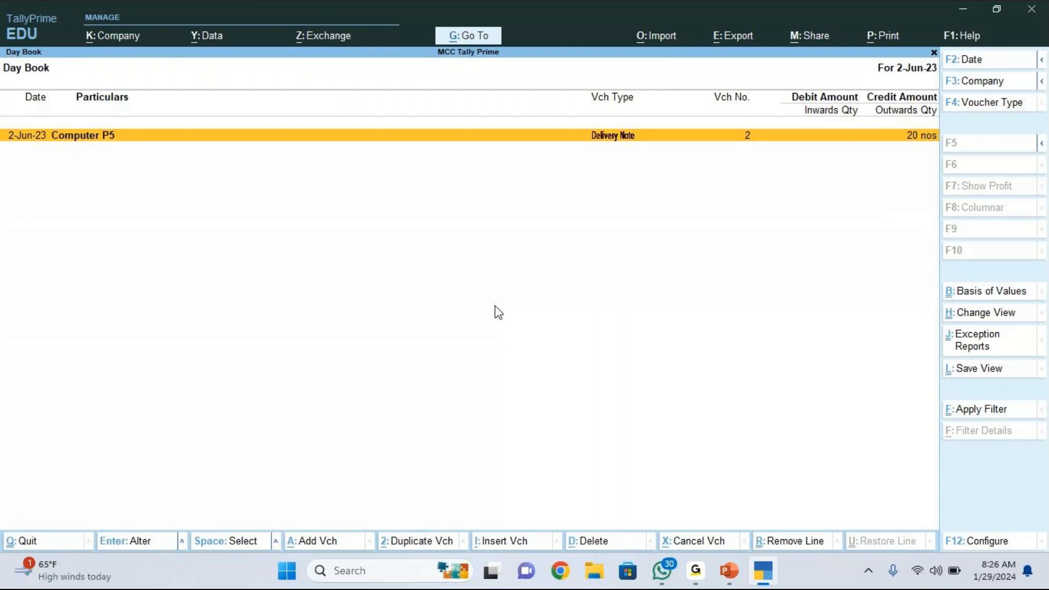
{"action": "key", "text": "Escape"}
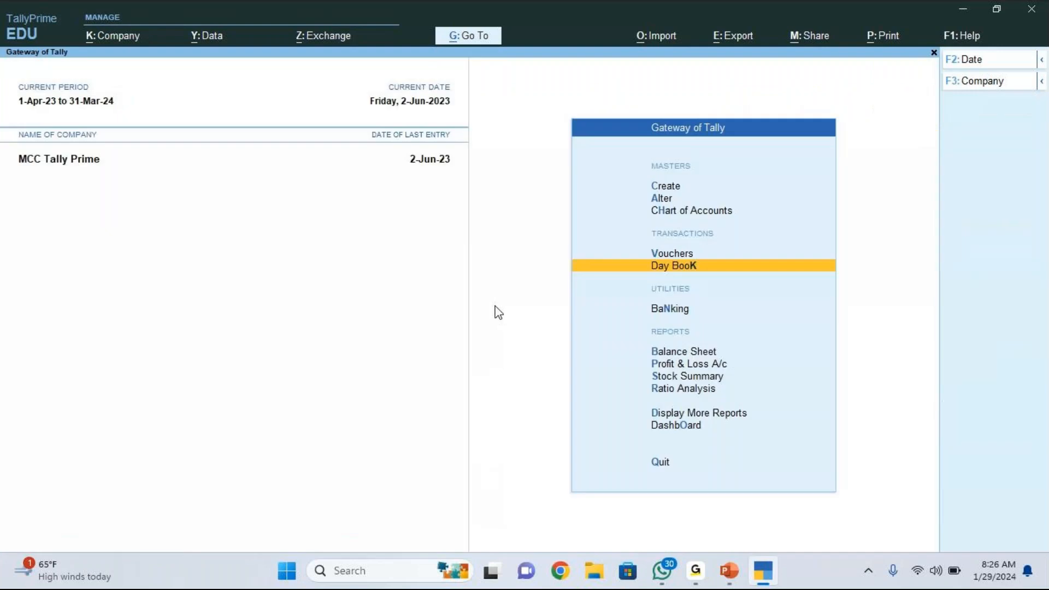
- Switch to PowerPoint, review transactions 1 to 3 on slides 2 and 3, and return to TallyPrime
{"action": "key", "text": "Up"}
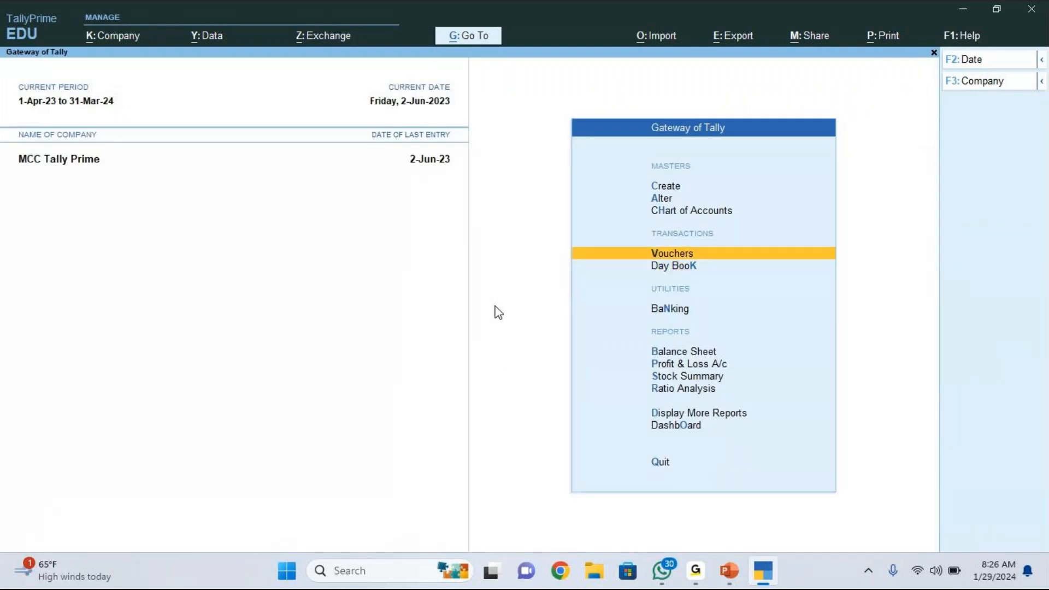
{"action": "key", "text": "alt"}
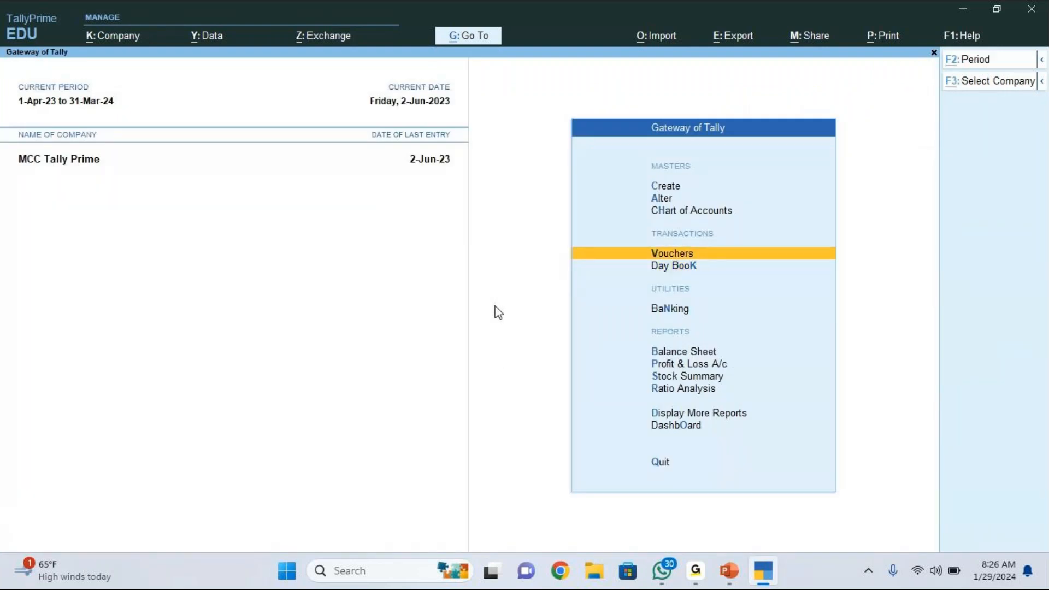
{"action": "key", "text": "alt+Tab"}
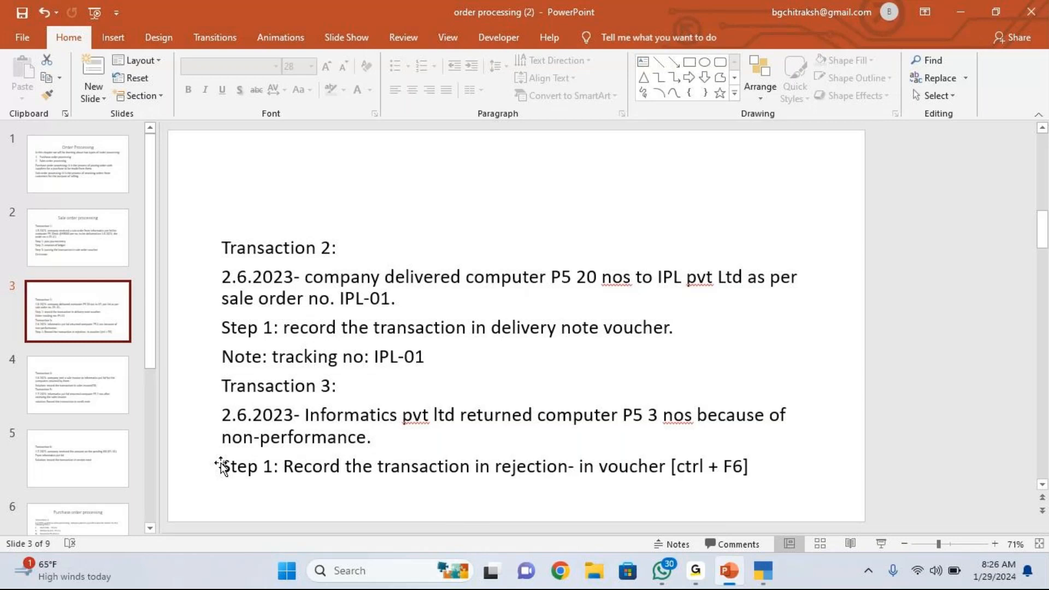
{"action": "left_click", "coordinate": [73, 231]}
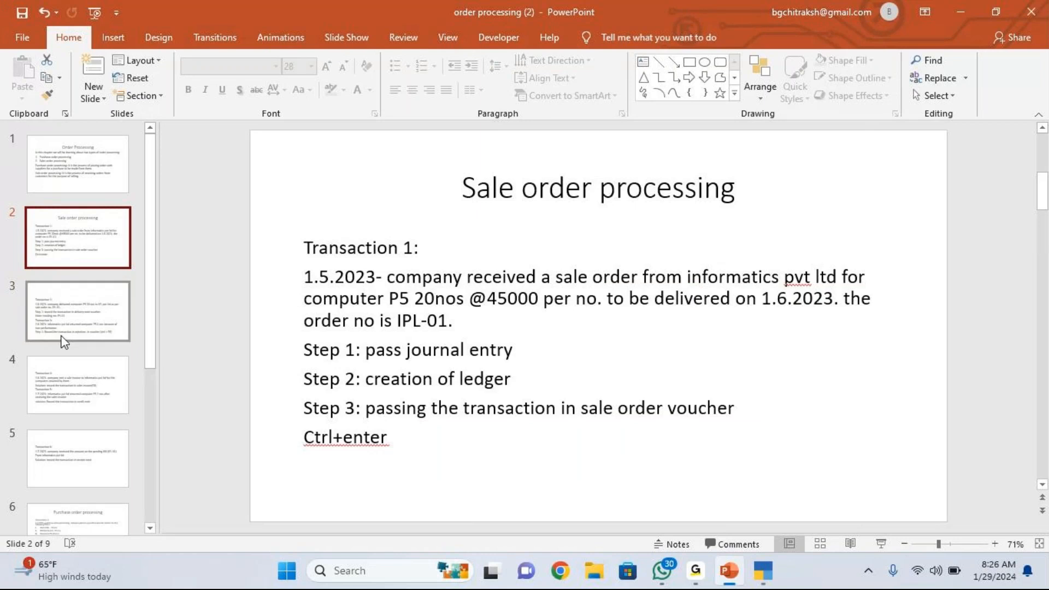
{"action": "left_click", "coordinate": [38, 328]}
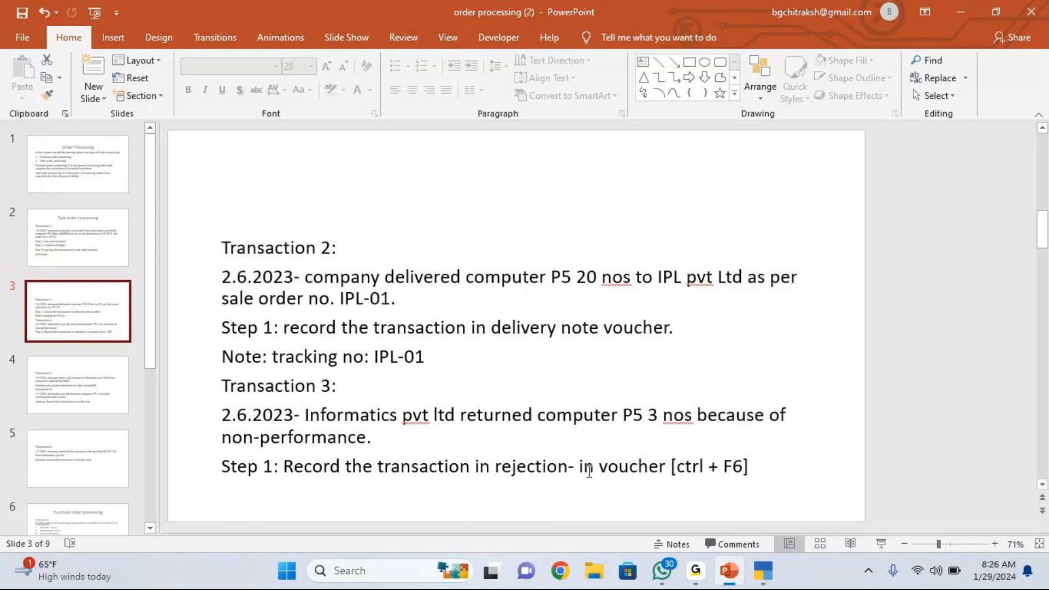
{"action": "key", "text": "alt+Tab"}
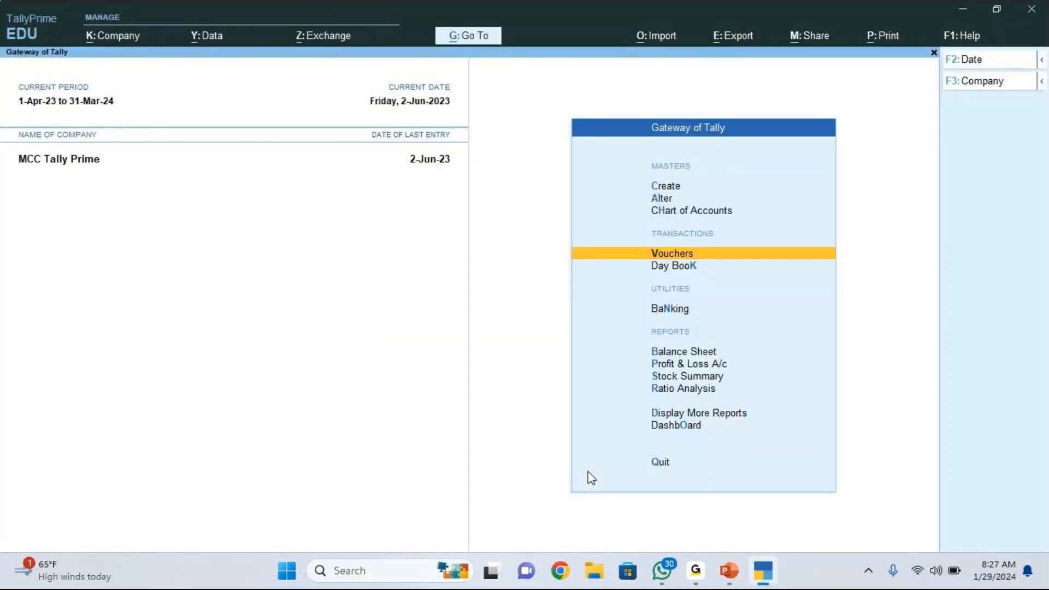
- Start a new voucher and expand its list of voucher types to include the inactive ones
{"action": "key", "text": "Return"}
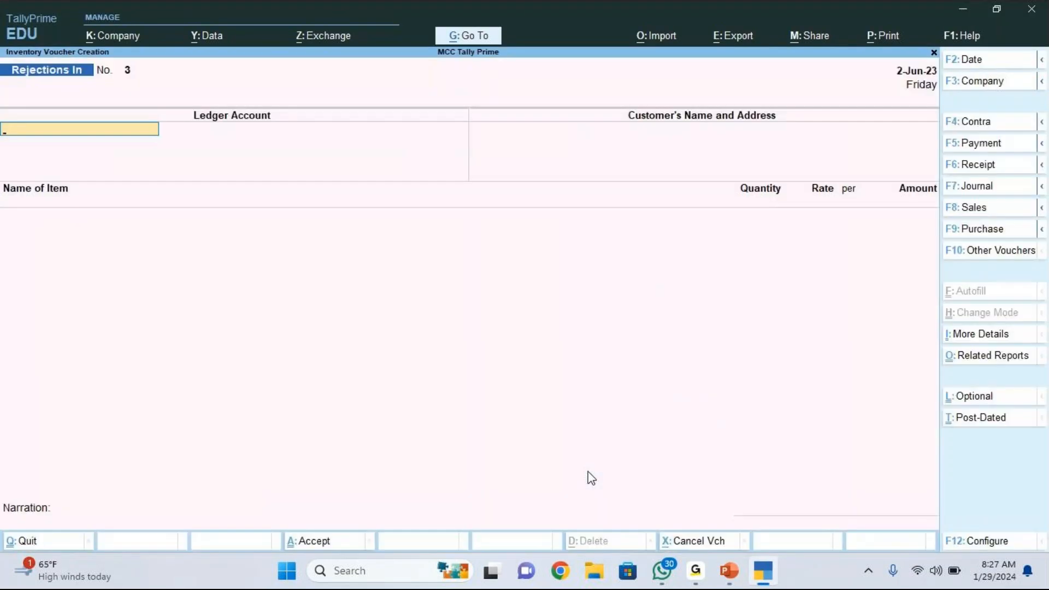
{"action": "left_click", "coordinate": [996, 251]}
{"action": "key", "text": "Up"}
{"action": "key", "text": "Up"}
{"action": "key", "text": "Up"}
{"action": "key", "text": "Up"}
{"action": "key", "text": "Up"}
{"action": "key", "text": "Up"}
{"action": "key", "text": "Up"}
{"action": "key", "text": "Up"}
{"action": "key", "text": "Up"}
{"action": "key", "text": "Up"}
{"action": "key", "text": "Up"}
{"action": "key", "text": "Up"}
{"action": "key", "text": "Up"}
{"action": "key", "text": "Up"}
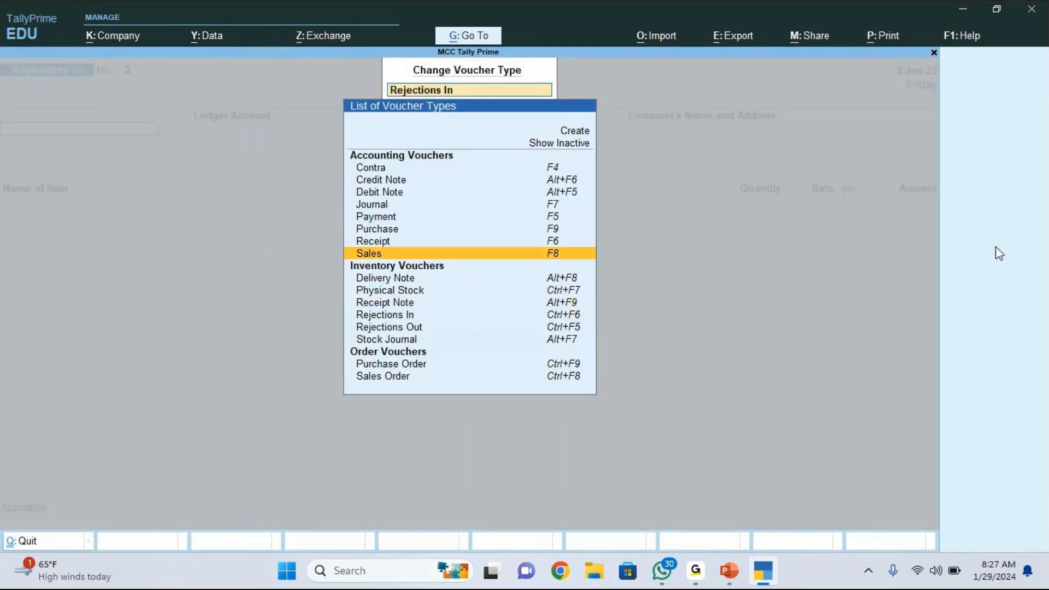
{"action": "key", "text": "Return"}
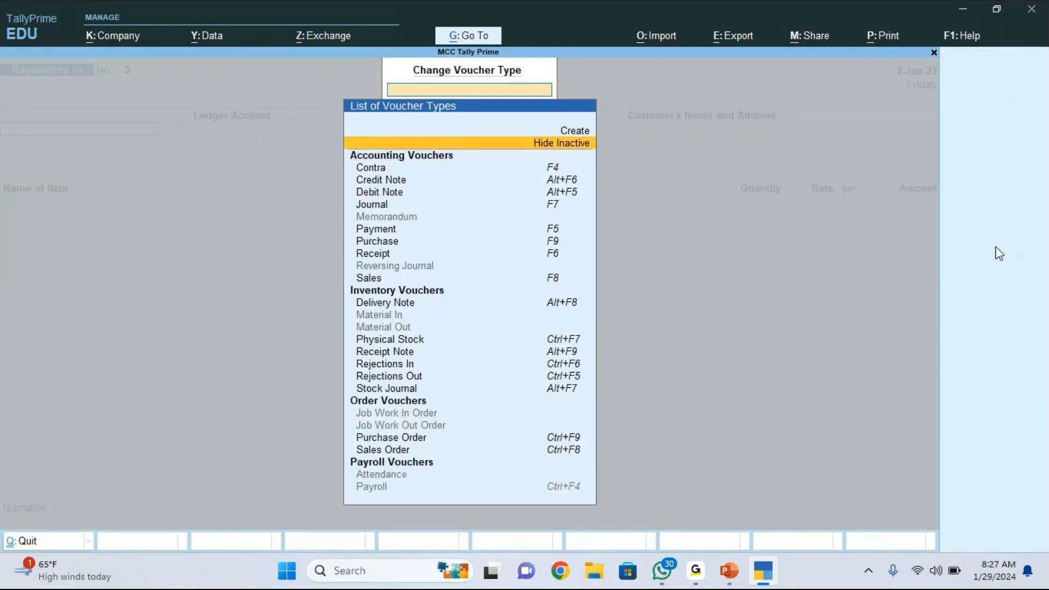
- Choose Rejections In among the inventory vouchers as the type of the new voucher
{"action": "key", "text": "Down"}
{"action": "key", "text": "Down"}
{"action": "key", "text": "Down"}
{"action": "key", "text": "Down"}
{"action": "key", "text": "Down"}
{"action": "key", "text": "Down"}
{"action": "key", "text": "Down"}
{"action": "key", "text": "Down"}
{"action": "key", "text": "Down"}
{"action": "key", "text": "Down"}
{"action": "key", "text": "Down"}
{"action": "key", "text": "Down"}
{"action": "key", "text": "Down"}
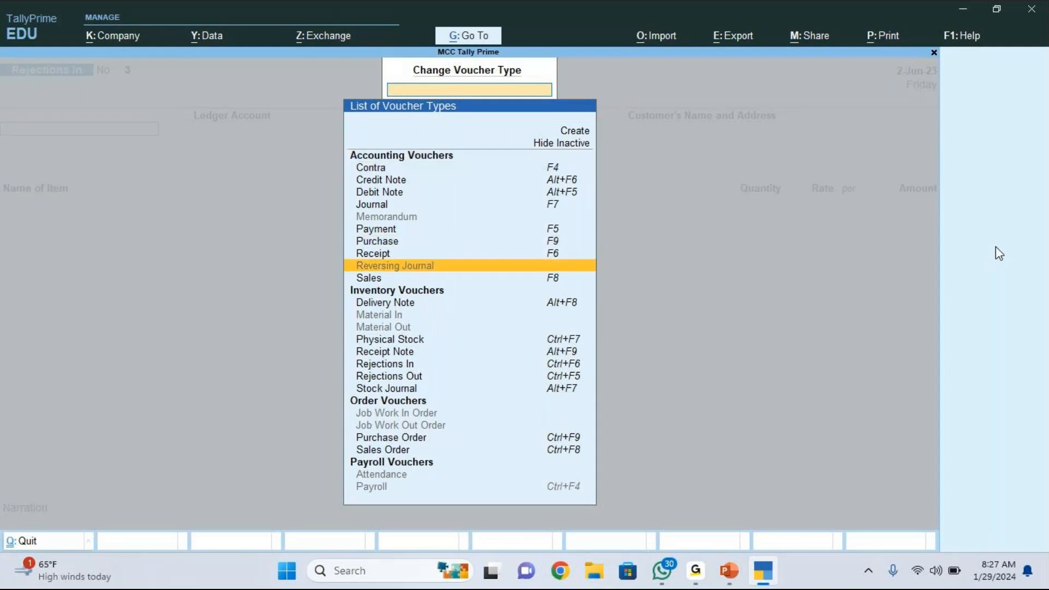
{"action": "key", "text": "Down"}
{"action": "key", "text": "Down"}
{"action": "key", "text": "Down"}
{"action": "key", "text": "Down"}
{"action": "key", "text": "Down"}
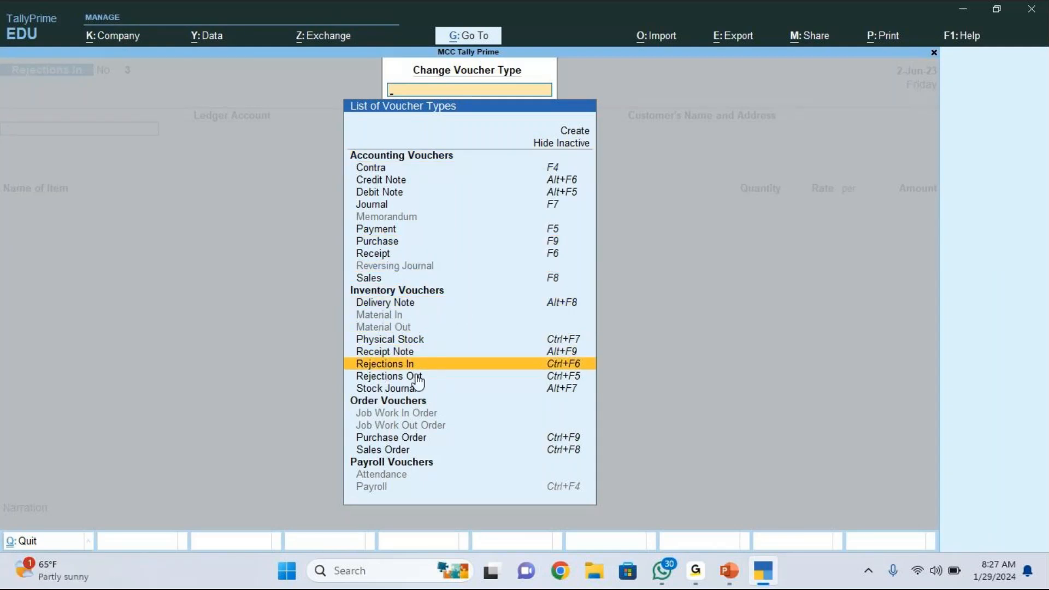
{"action": "left_click", "coordinate": [473, 365]}
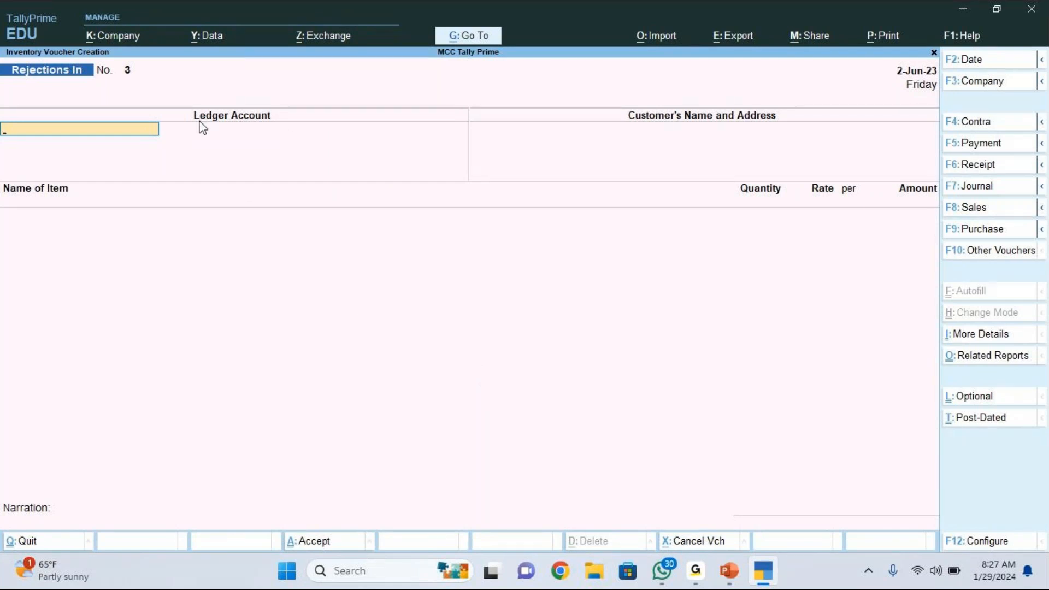
- Set Informatics Pvt Ltd as the ledger account of the Rejections In voucher and keep it as the customer's name
{"action": "key", "text": "space"}
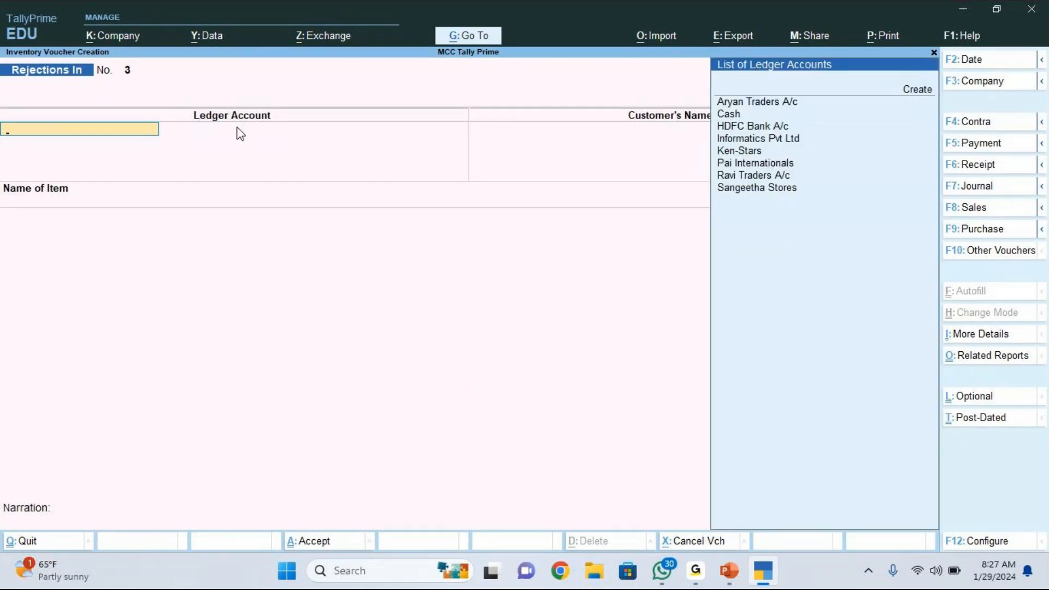
{"action": "key", "text": "Down"}
{"action": "key", "text": "Down"}
{"action": "key", "text": "Down"}
{"action": "key", "text": "Down"}
{"action": "key", "text": "Down"}
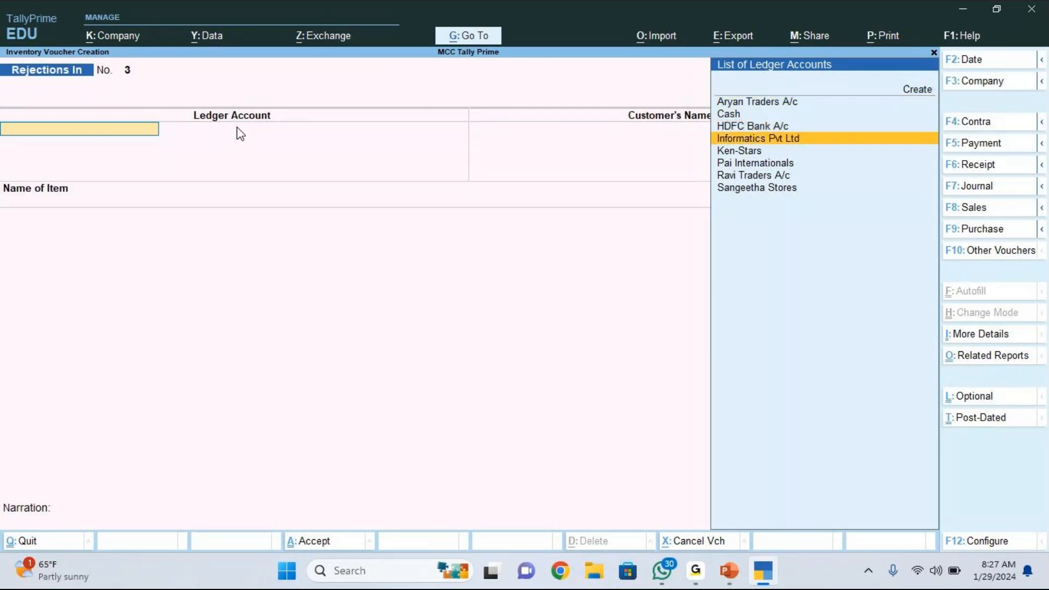
{"action": "key", "text": "Return"}
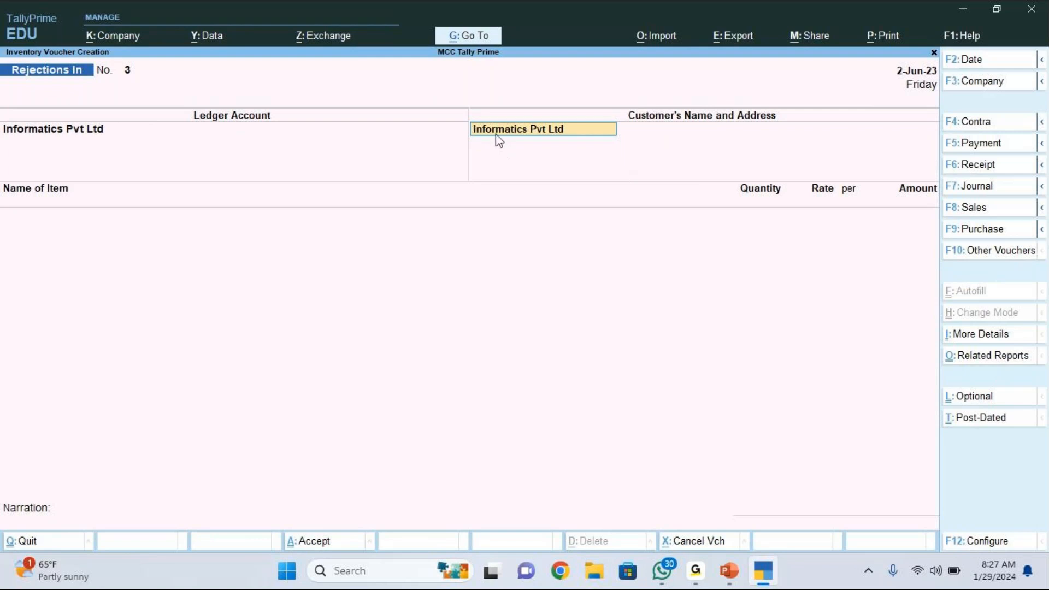
{"action": "key", "text": "Return"}
{"action": "key", "text": "Return"}
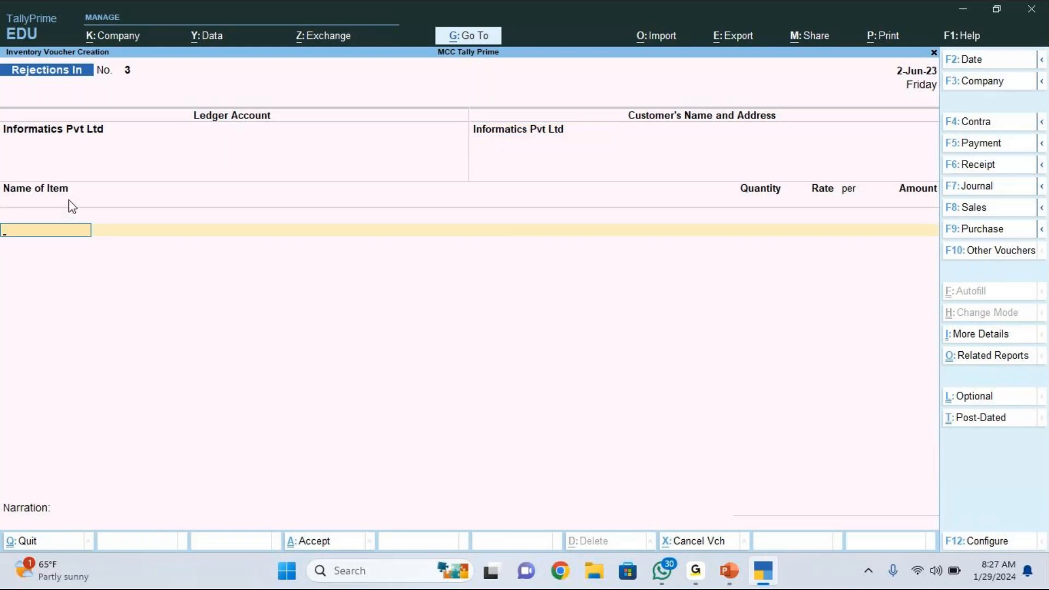
- Bring up the tracking numbers for Computer P5 in the Rejections In voucher, and quit the voucher without saving
{"action": "left_click", "coordinate": [60, 229]}
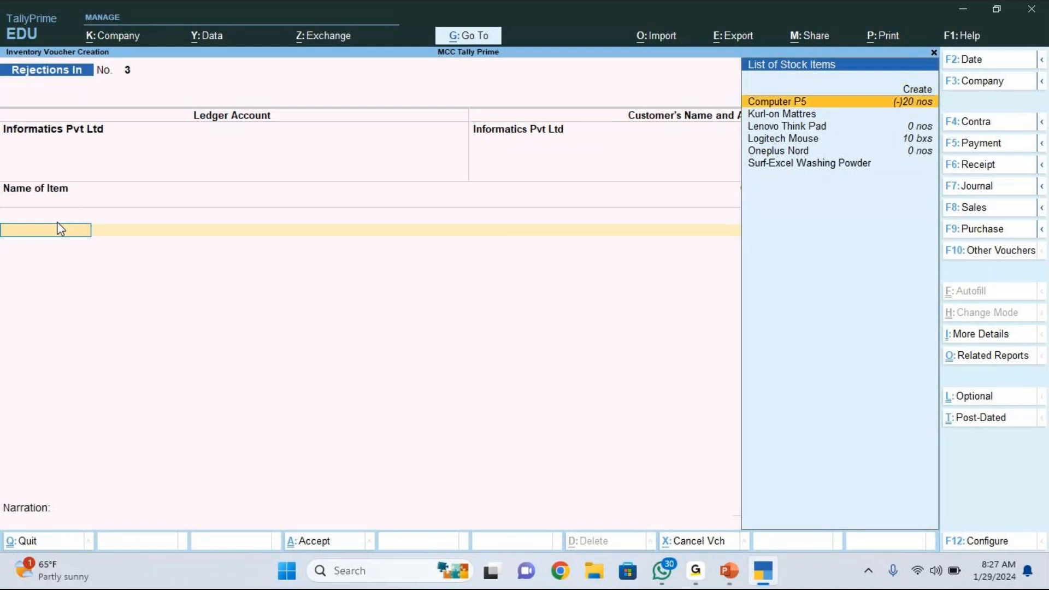
{"action": "key", "text": "Return"}
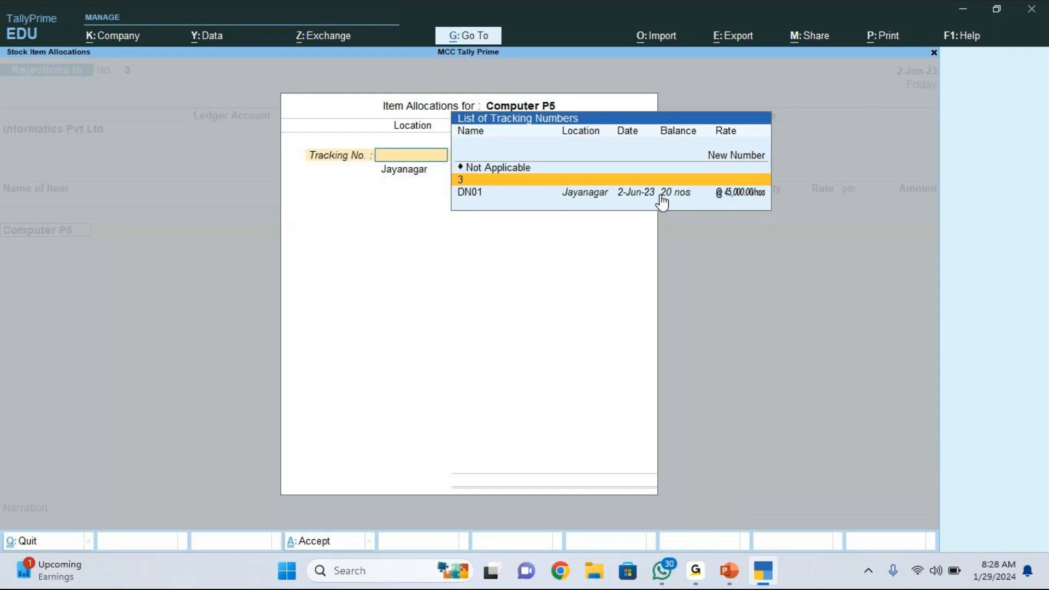
{"action": "key", "text": "Escape"}
{"action": "key", "text": "Escape"}
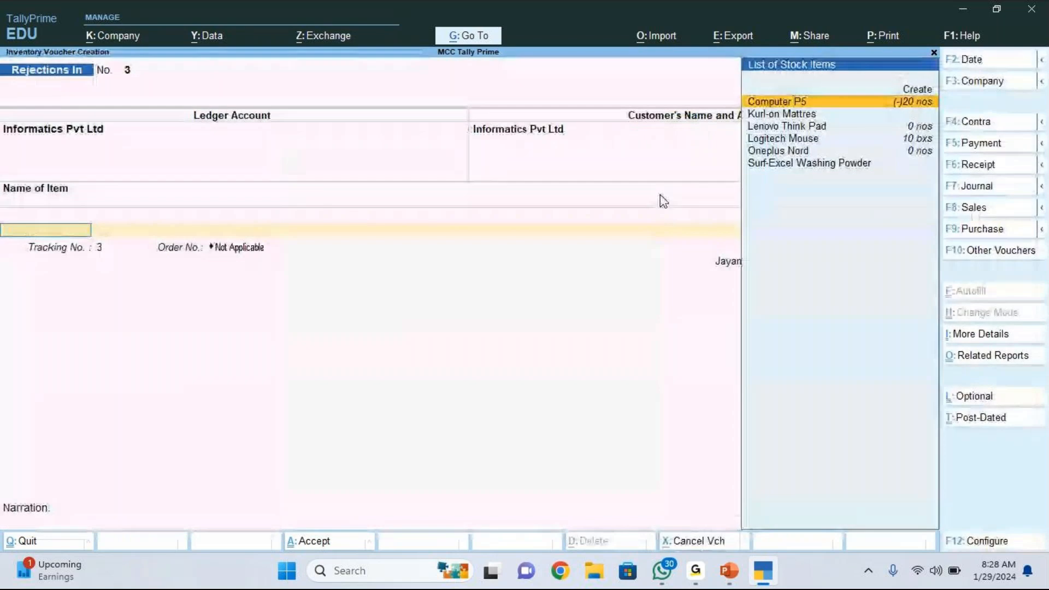
{"action": "key", "text": "Escape"}
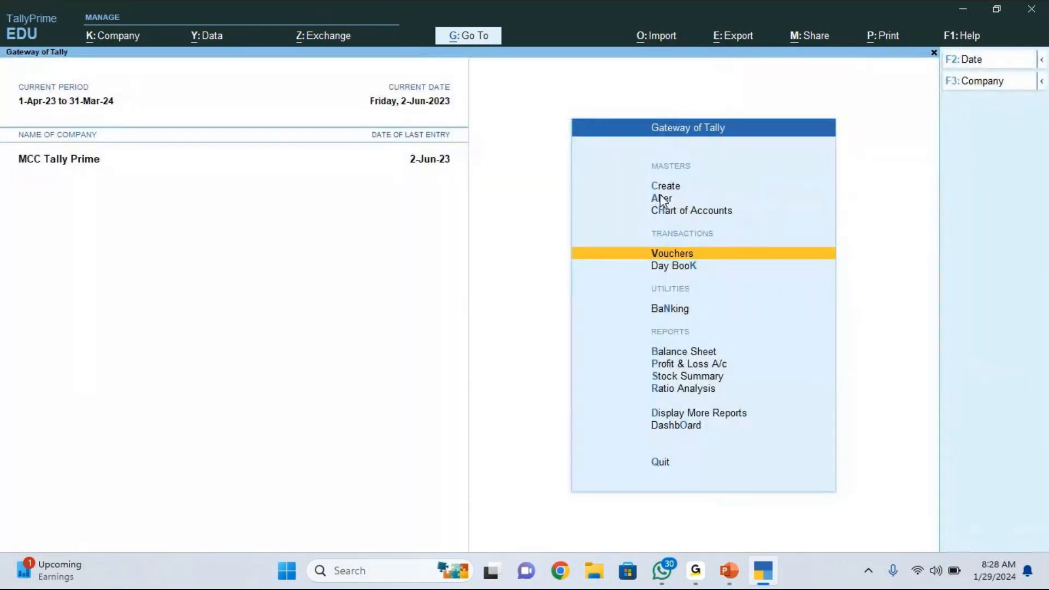
- Open the Computer P5 Delivery Note from the Day Book for alteration
{"action": "key", "text": "Down"}
{"action": "key", "text": "Return"}
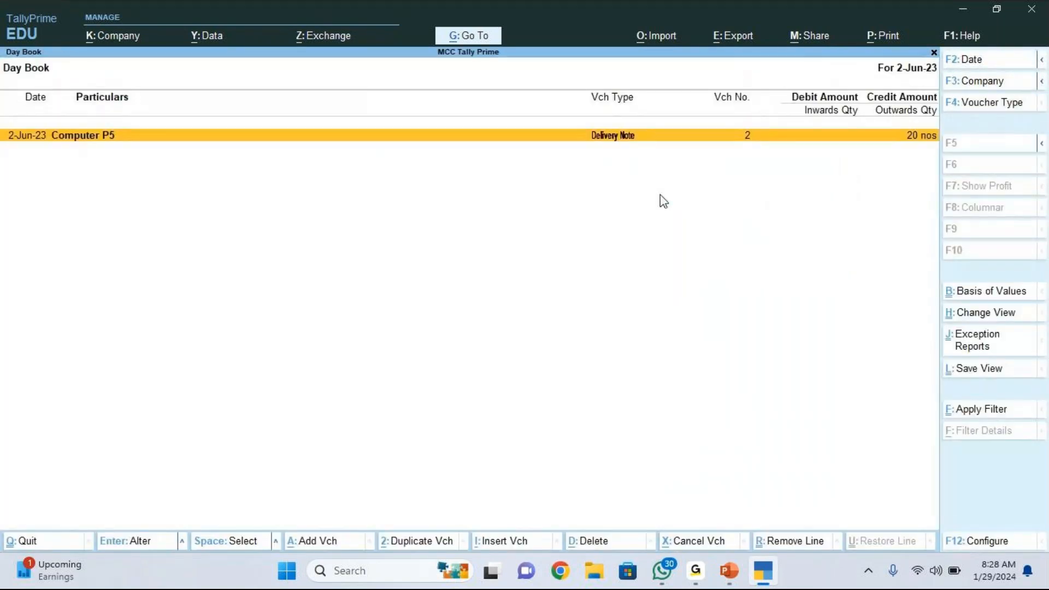
{"action": "key", "text": "F2"}
{"action": "key", "text": "BackSpace"}
{"action": "key", "text": "Escape"}
{"action": "key", "text": "Return"}
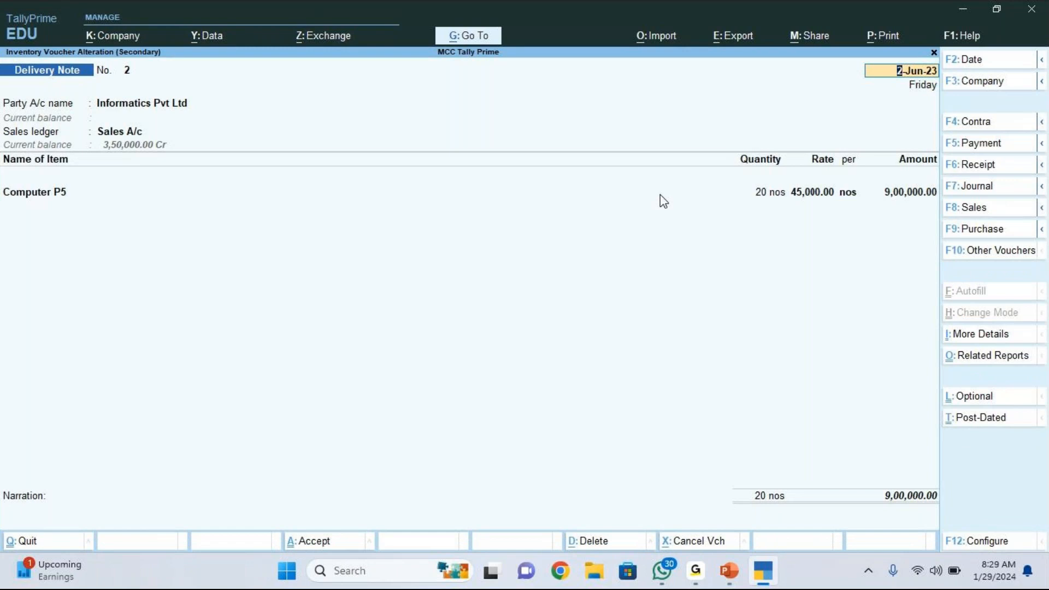
- Keep the Delivery Note's date, party, order and dispatch details, and open the item allocations for Computer P5
{"action": "key", "text": "Return"}
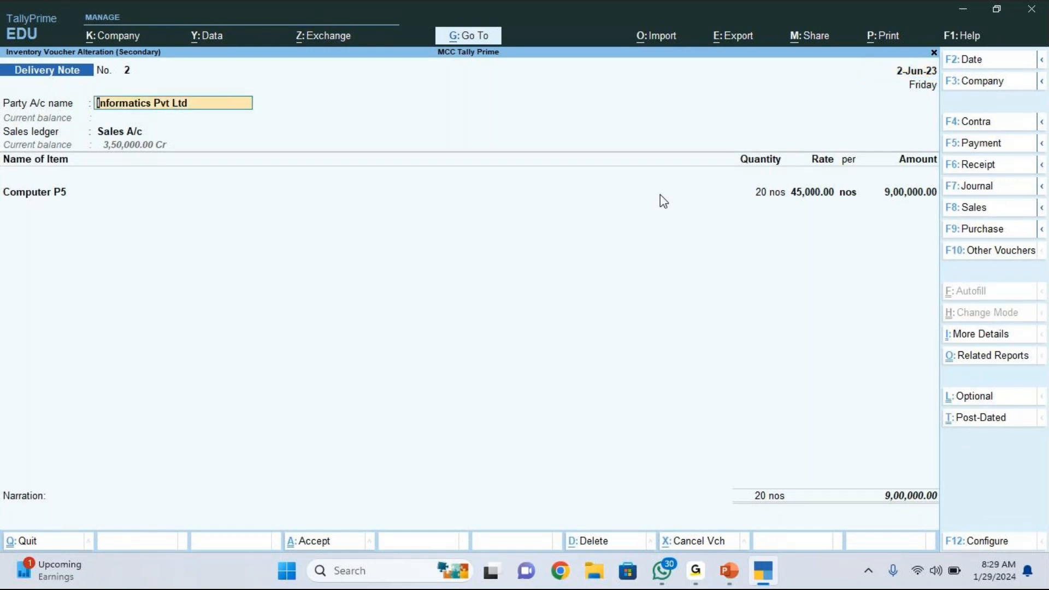
{"action": "key", "text": "Return"}
{"action": "key", "text": "Return"}
{"action": "key", "text": "Return"}
{"action": "key", "text": "Return"}
{"action": "key", "text": "Return"}
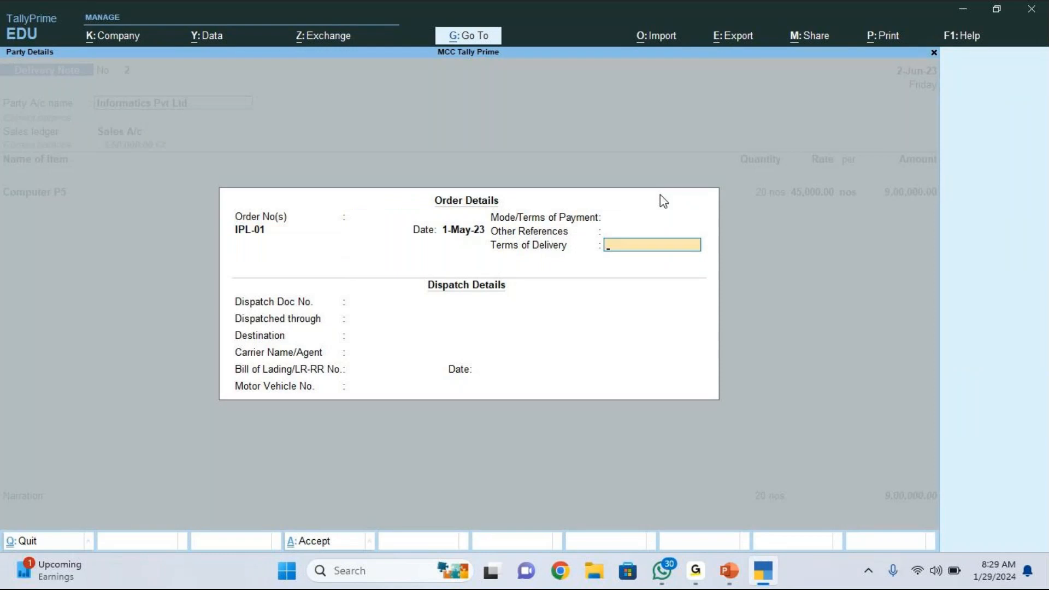
{"action": "key", "text": "Return"}
{"action": "key", "text": "ctrl+a"}
{"action": "key", "text": "Return"}
{"action": "key", "text": "Return"}
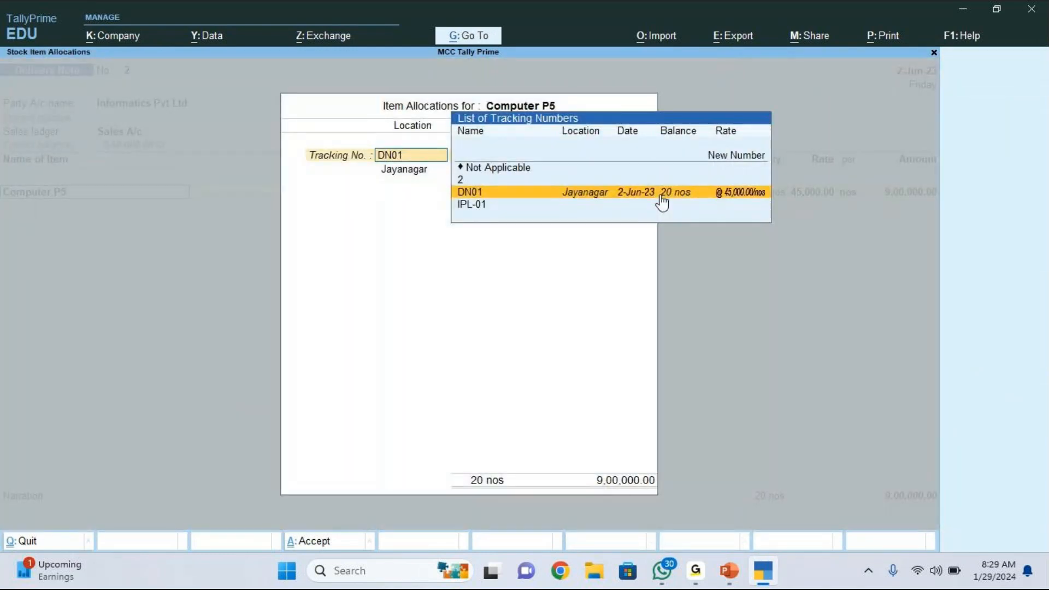
- Review the tracking number options for Computer P5 in the Delivery Note, and leave the item allocations without keeping changes
{"action": "key", "text": "Down"}
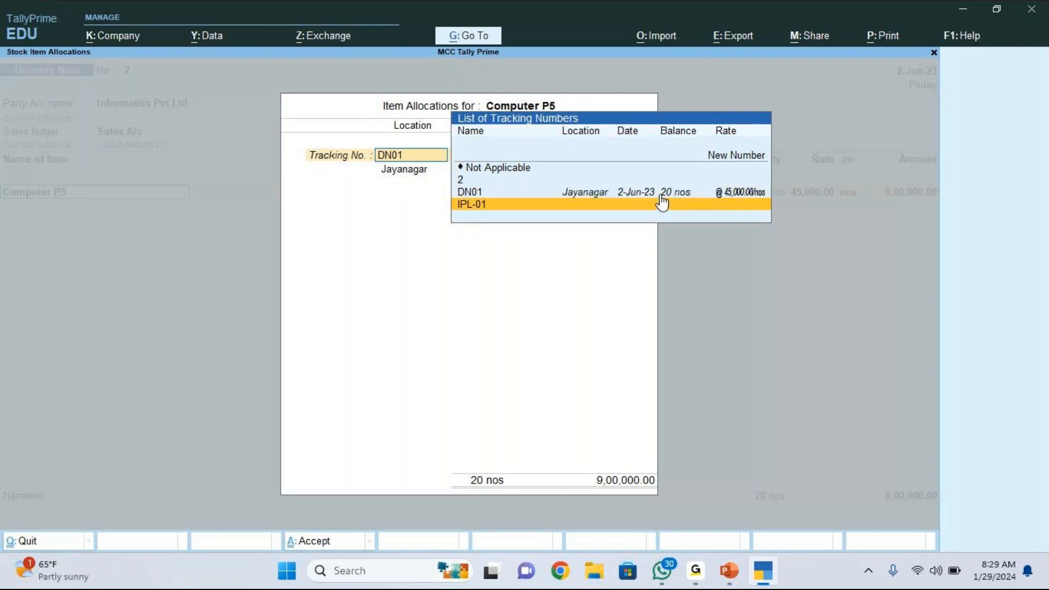
{"action": "key", "text": "Up"}
{"action": "key", "text": "Up"}
{"action": "key", "text": "Up"}
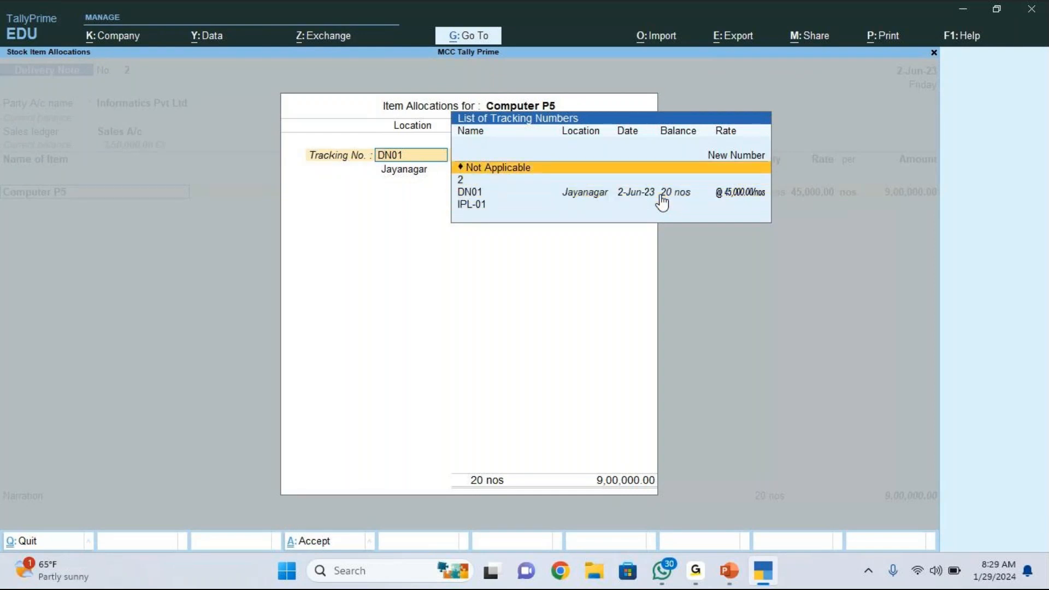
{"action": "key", "text": "Up"}
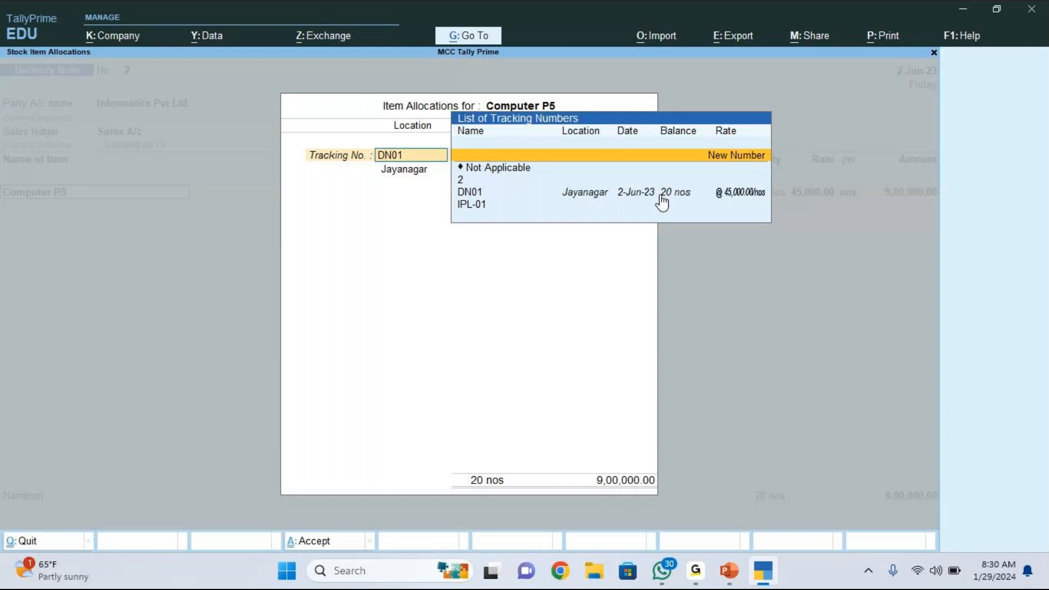
{"action": "key", "text": "Down"}
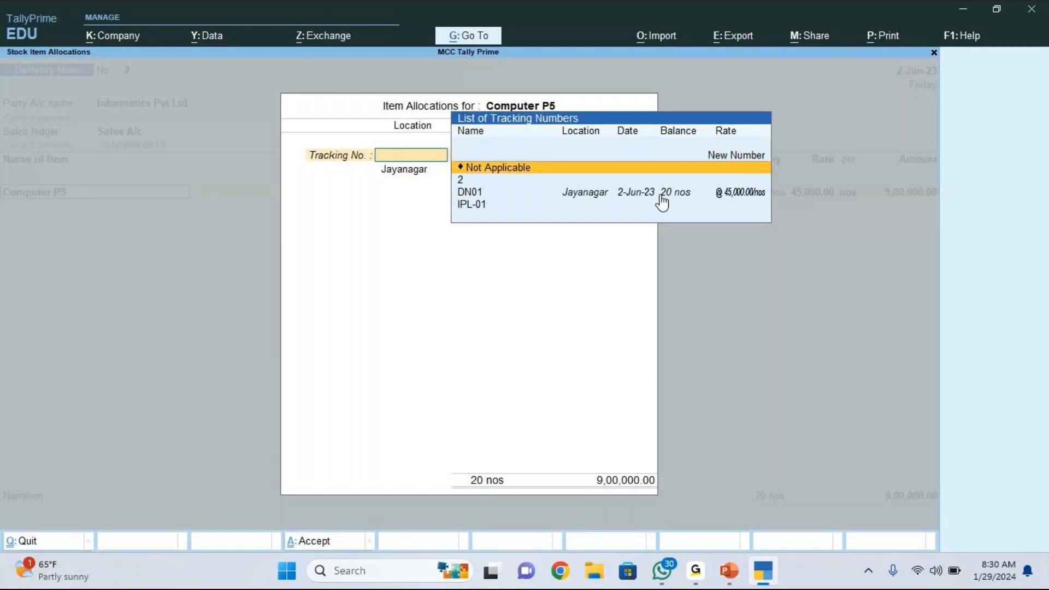
{"action": "key", "text": "Escape"}
{"action": "key", "text": "y"}
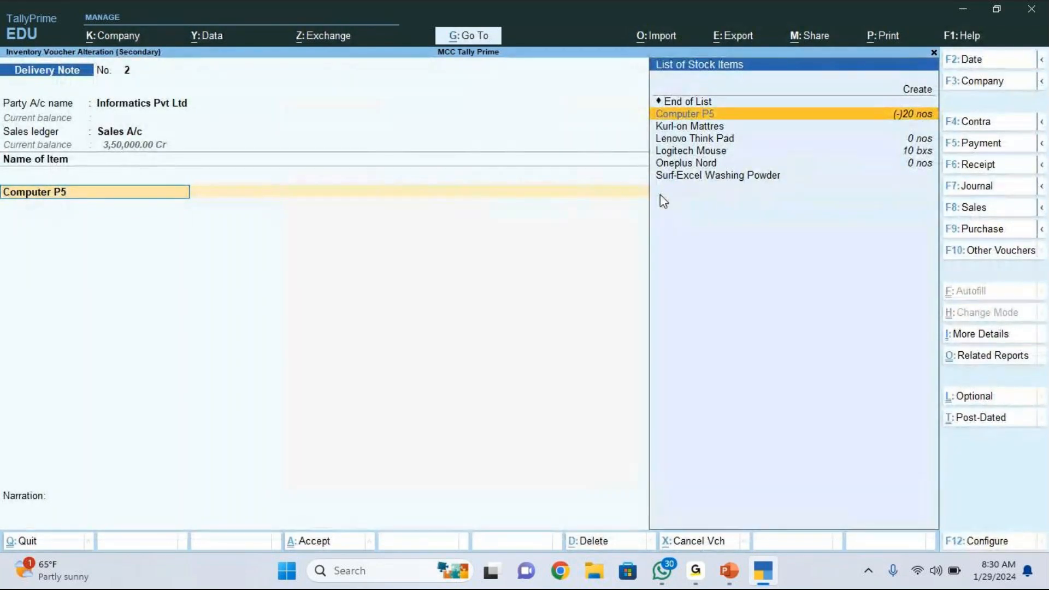
- Reopen the Computer P5 allocations and keep tracking number DN01, order IPL-01 and 20 nos at 45,000 in Jayanagar
{"action": "key", "text": "Return"}
{"action": "key", "text": "Return"}
{"action": "key", "text": "Return"}
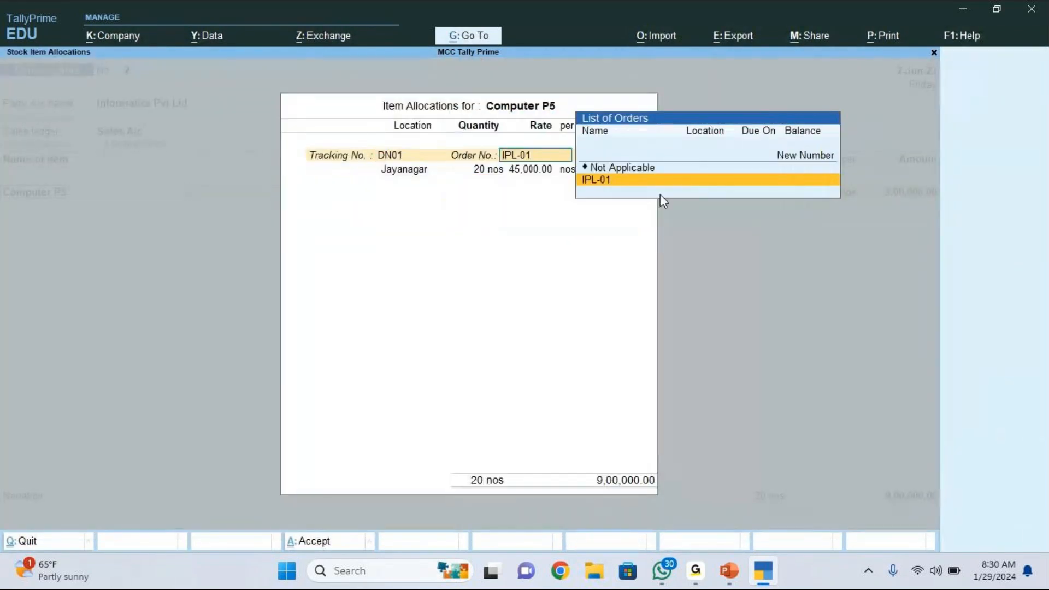
{"action": "key", "text": "Return"}
{"action": "key", "text": "Return"}
{"action": "key", "text": "Return"}
{"action": "key", "text": "Return"}
{"action": "key", "text": "Return"}
{"action": "key", "text": "Return"}
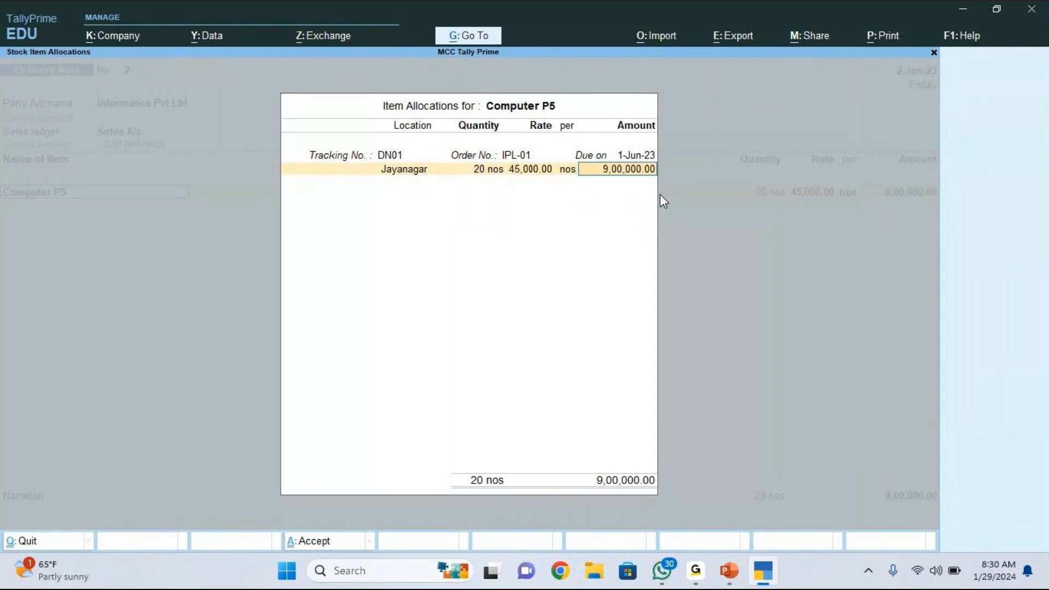
- Finish the Delivery Note's allocations and item list, save the note, and return from the Day Book to the Gateway of Tally
{"action": "key", "text": "Return"}
{"action": "key", "text": "Return"}
{"action": "key", "text": "Return"}
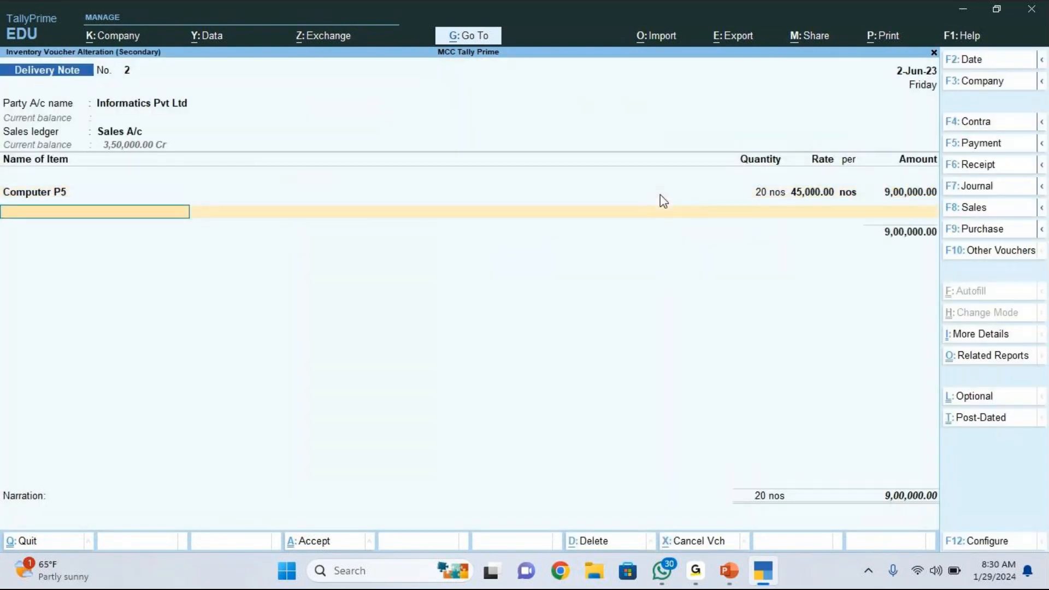
{"action": "key", "text": "Return"}
{"action": "key", "text": "Return"}
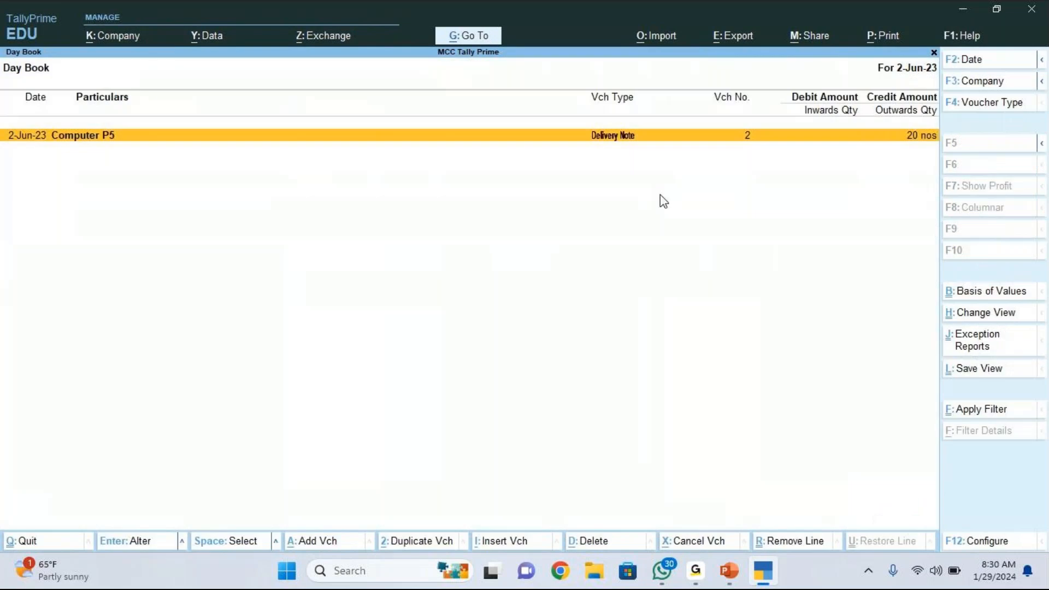
{"action": "key", "text": "Escape"}
- Start a new voucher and change its type from Delivery Note to Rejections In
{"action": "key", "text": "Up"}
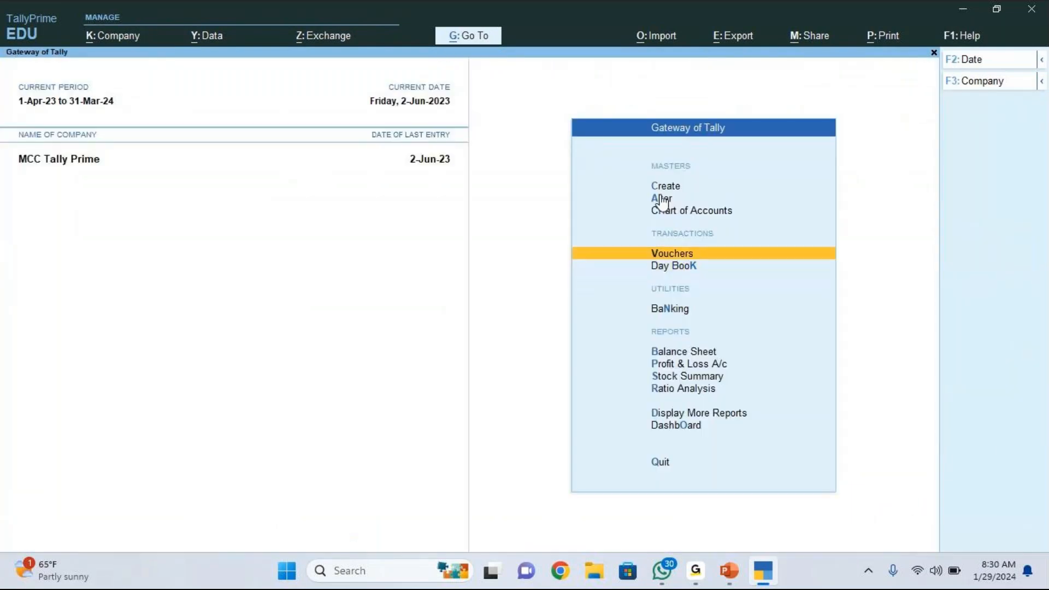
{"action": "key", "text": "Return"}
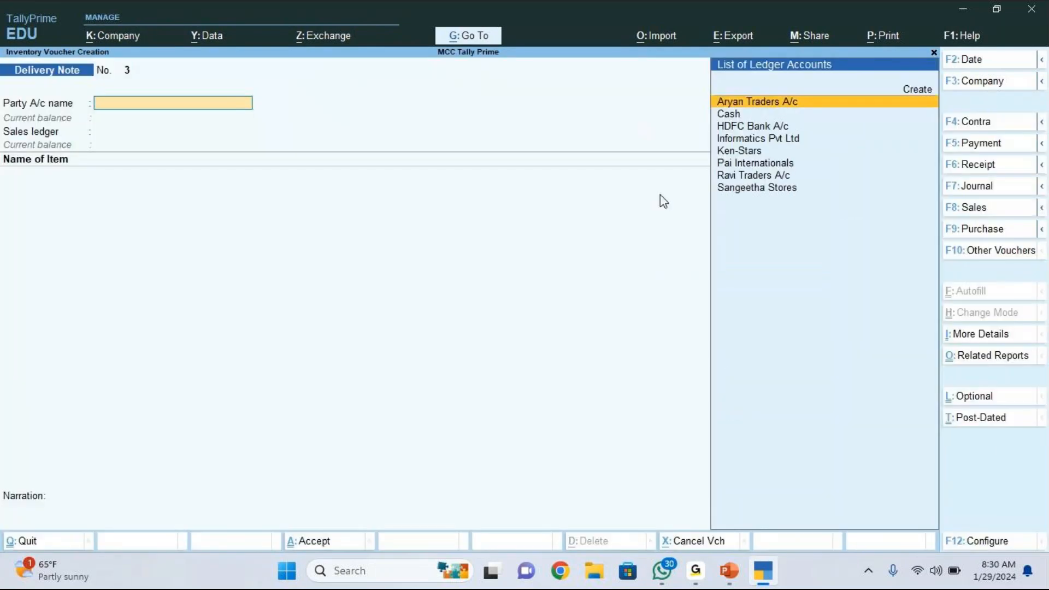
{"action": "left_click", "coordinate": [993, 254]}
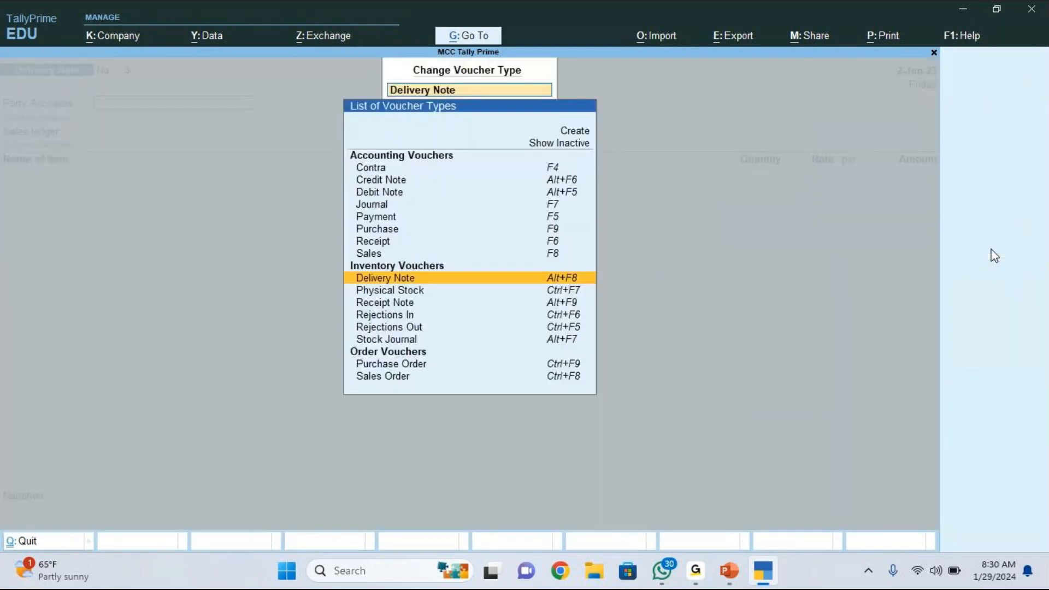
{"action": "key", "text": "Down"}
{"action": "key", "text": "Down"}
{"action": "key", "text": "Down"}
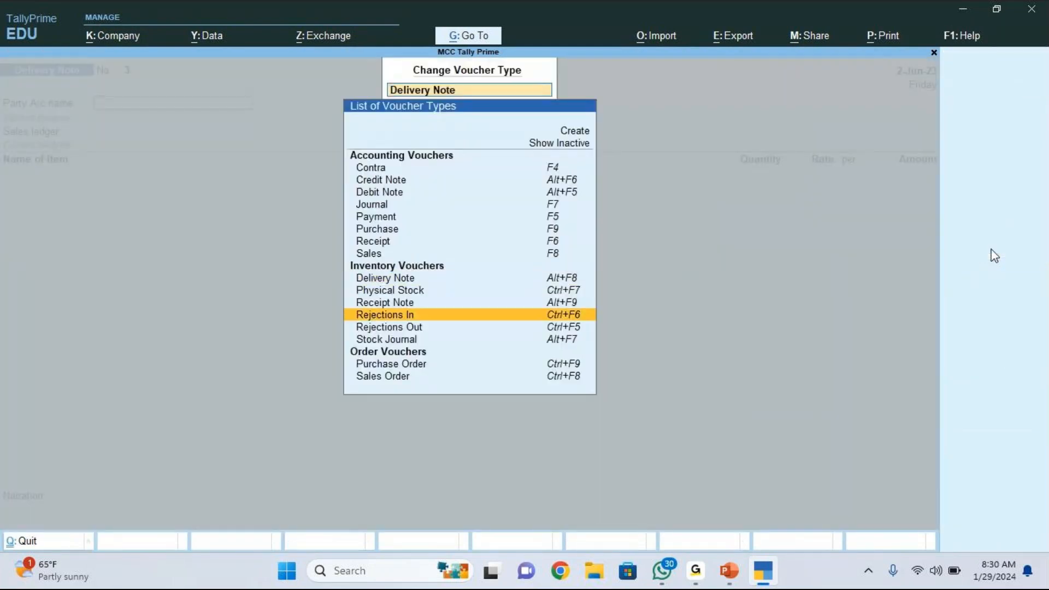
{"action": "key", "text": "Return"}
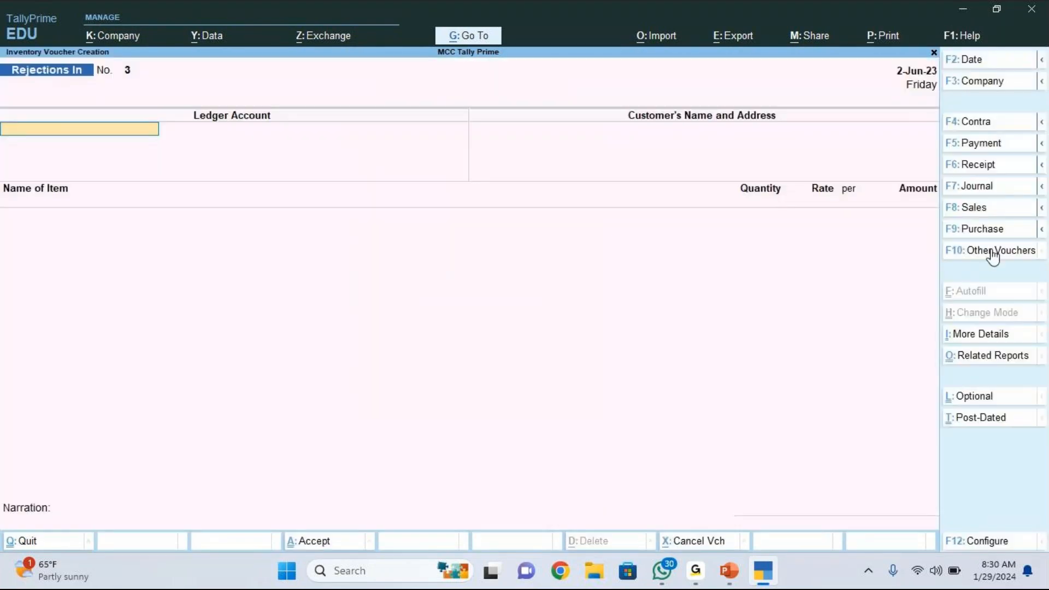
- Choose Informatics Pvt Ltd as the ledger account of the new Rejections In voucher and accept it as the customer's name
{"action": "key", "text": "Down"}
{"action": "key", "text": "Down"}
{"action": "key", "text": "Down"}
{"action": "key", "text": "Down"}
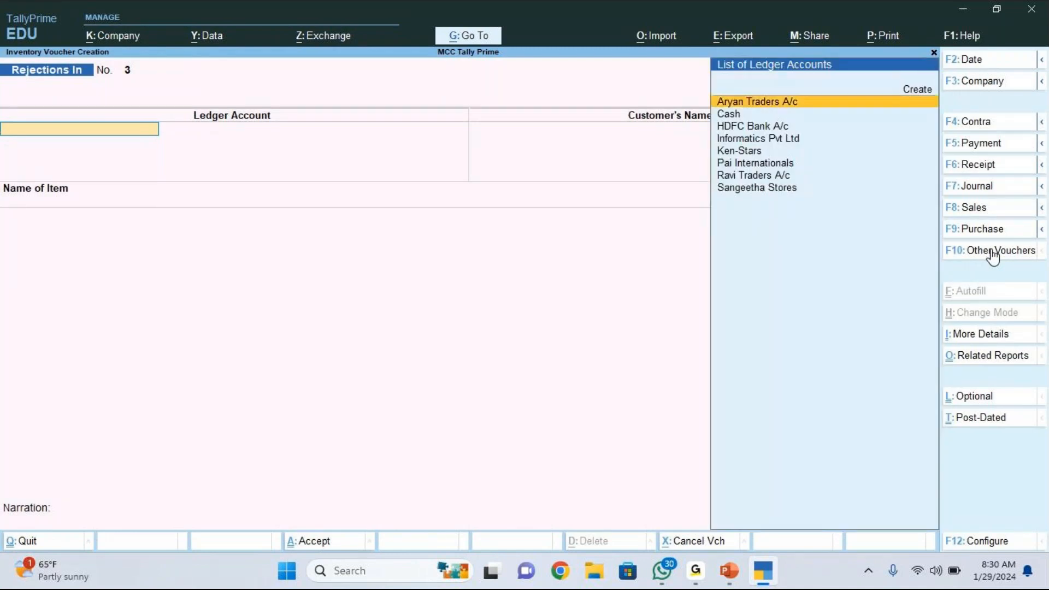
{"action": "key", "text": "Return"}
{"action": "key", "text": "Return"}
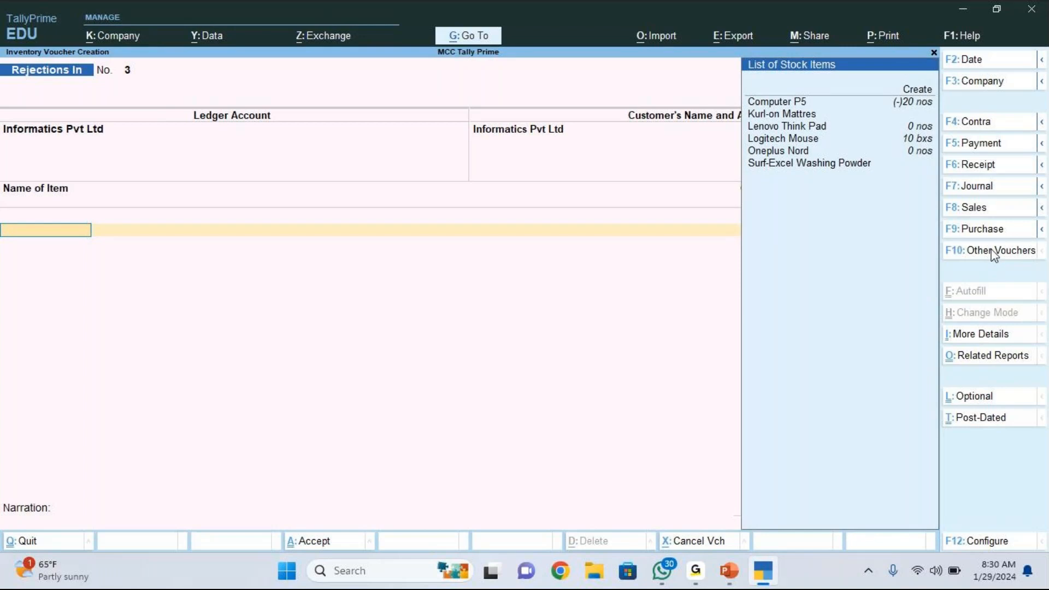
- Add Computer P5 to the Rejections In voucher with tracking number DN01, keeping Jayanagar as the location
{"action": "key", "text": "Down"}
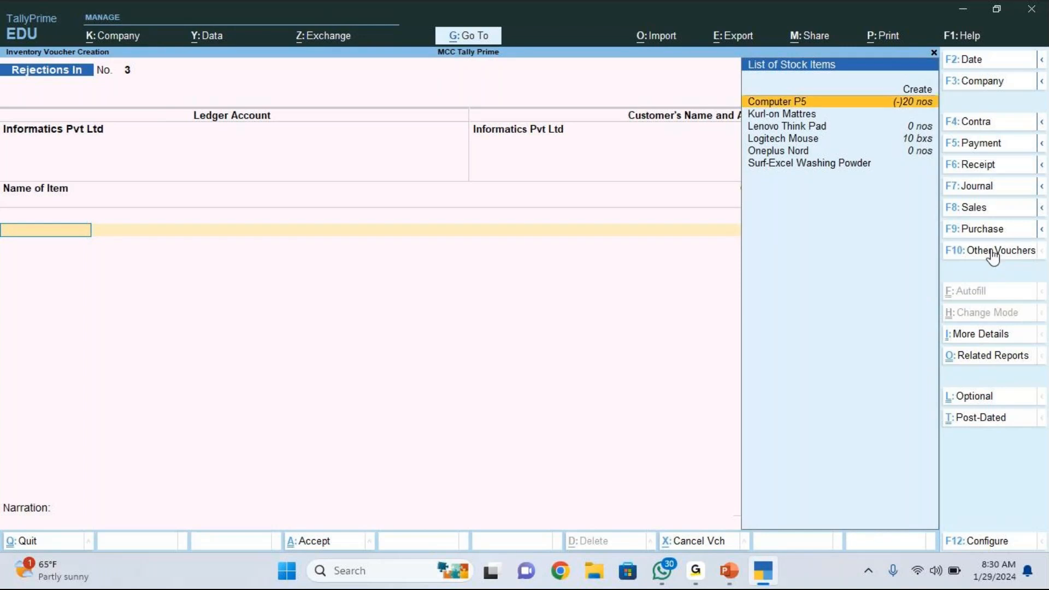
{"action": "left_click", "coordinate": [918, 106]}
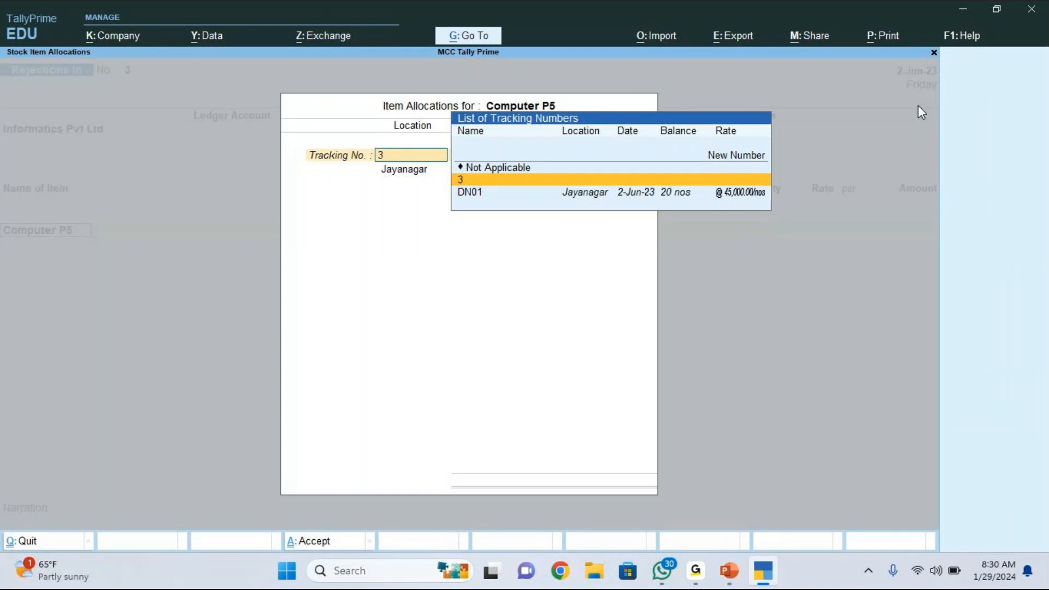
{"action": "double_click", "coordinate": [469, 192]}
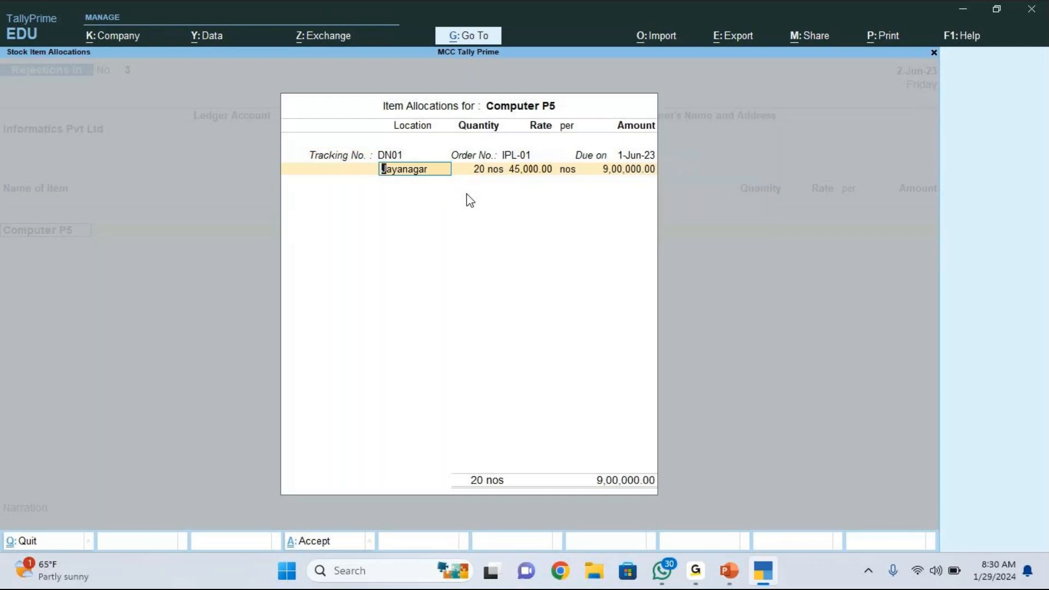
{"action": "key", "text": "Return"}
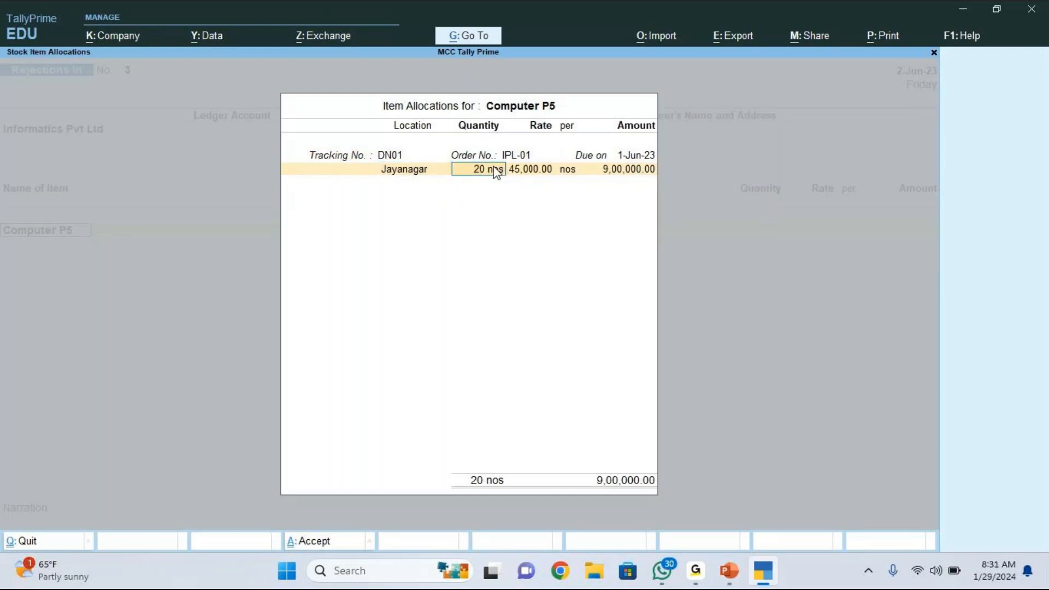
- Set the rejected quantity of Computer P5 to 3 nos, keep the rate of 45,000, and end the item allocations
{"action": "type", "text": "3"}
{"action": "key", "text": "Return"}
{"action": "key", "text": "Return"}
{"action": "key", "text": "Return"}
{"action": "key", "text": "Return"}
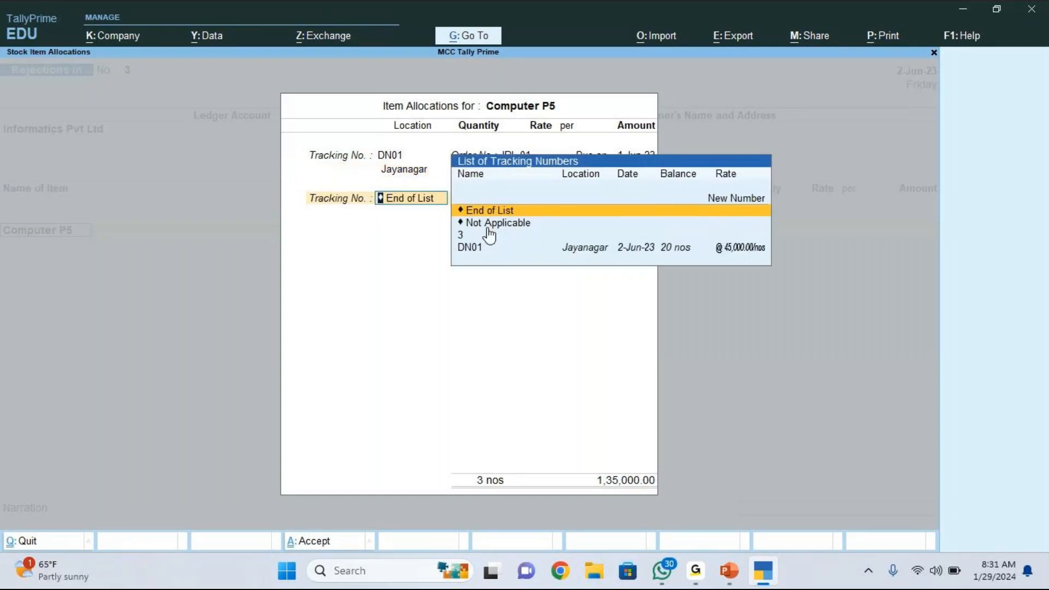
{"action": "key", "text": "Return"}
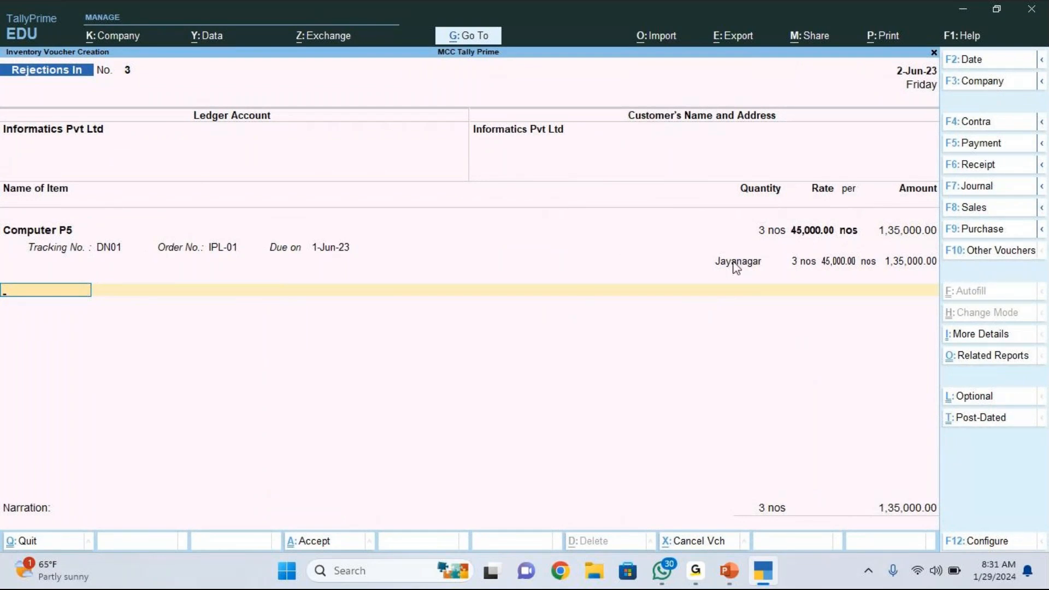
- Save the Rejections In voucher without a narration and return to the Gateway of Tally
{"action": "key", "text": "Return"}
{"action": "key", "text": "Return"}
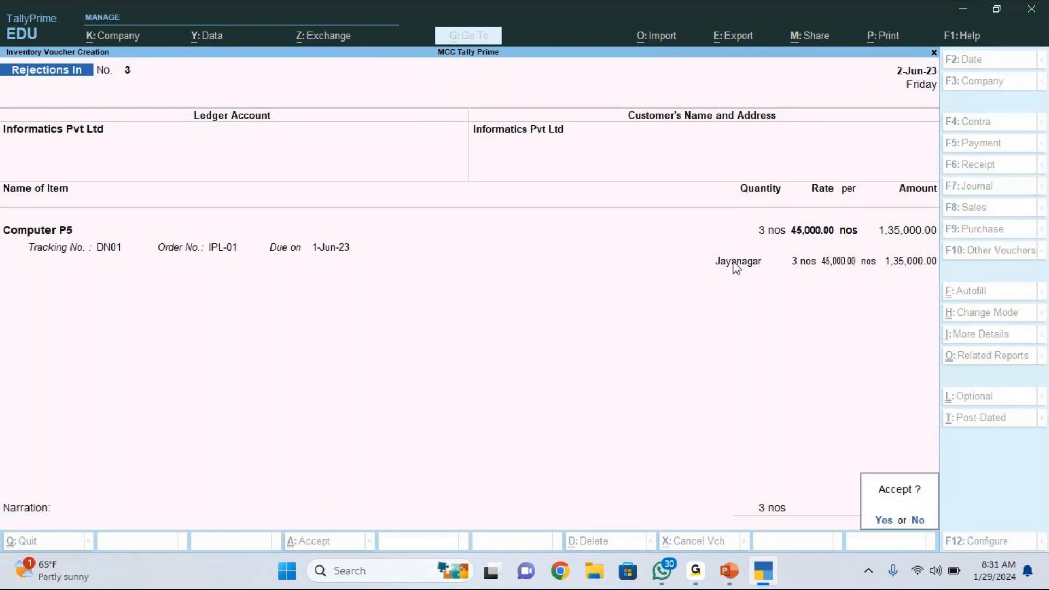
{"action": "key", "text": "Return"}
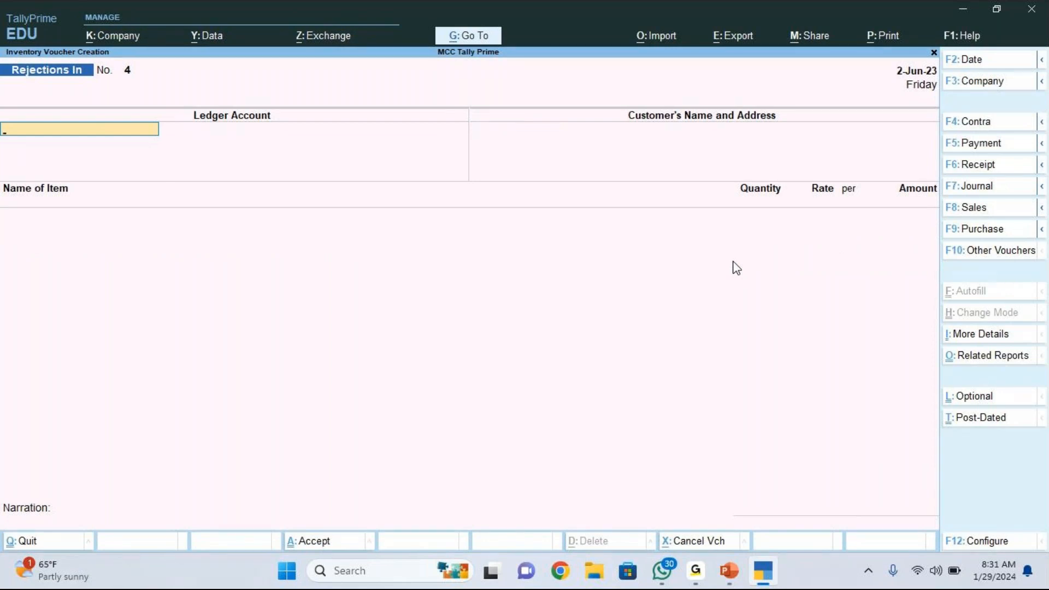
{"action": "key", "text": "Escape"}
{"action": "key", "text": "Return"}
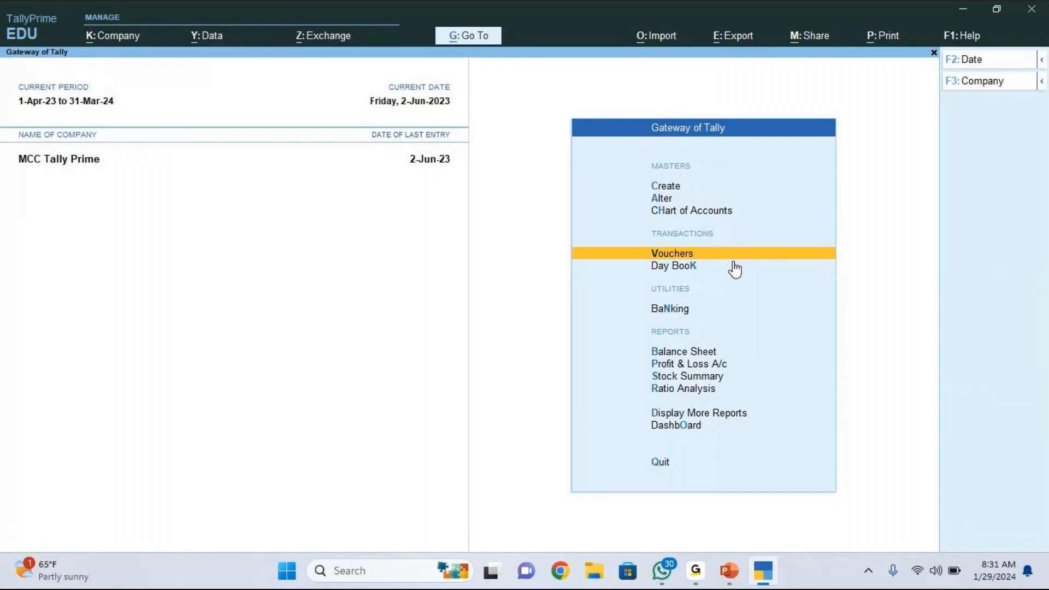
- Switch to the order processing presentation in PowerPoint and bring up slide 4 with Transactions 4 and 5
{"action": "key", "text": "alt+Tab"}
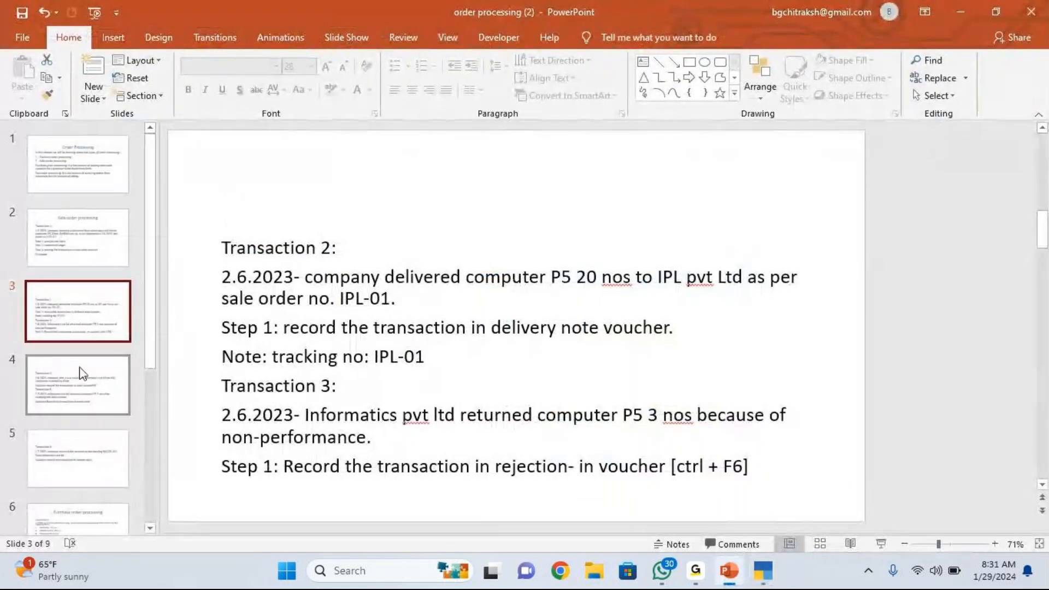
{"action": "left_click", "coordinate": [82, 373]}
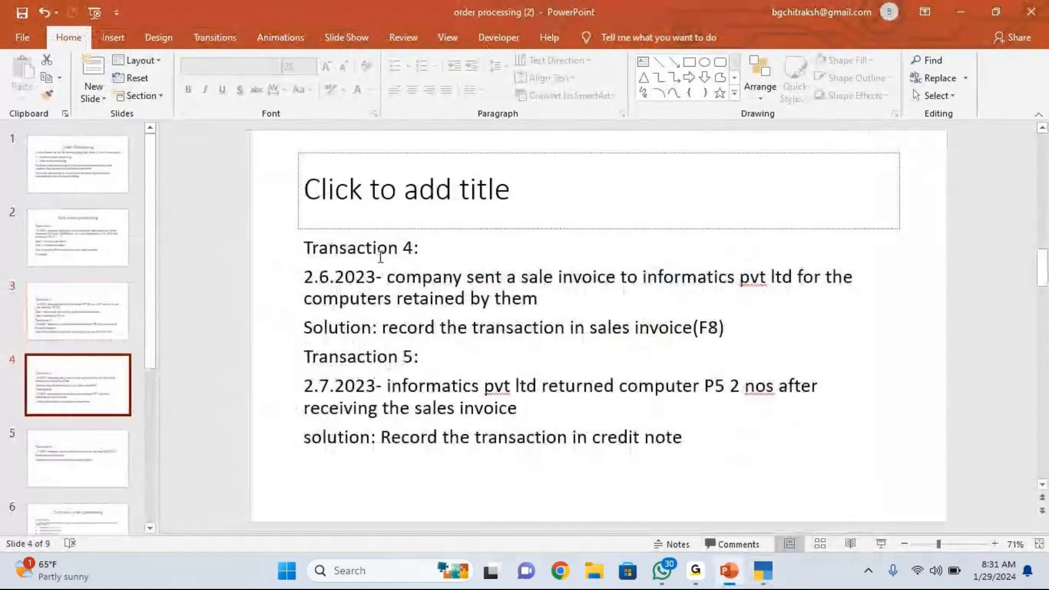
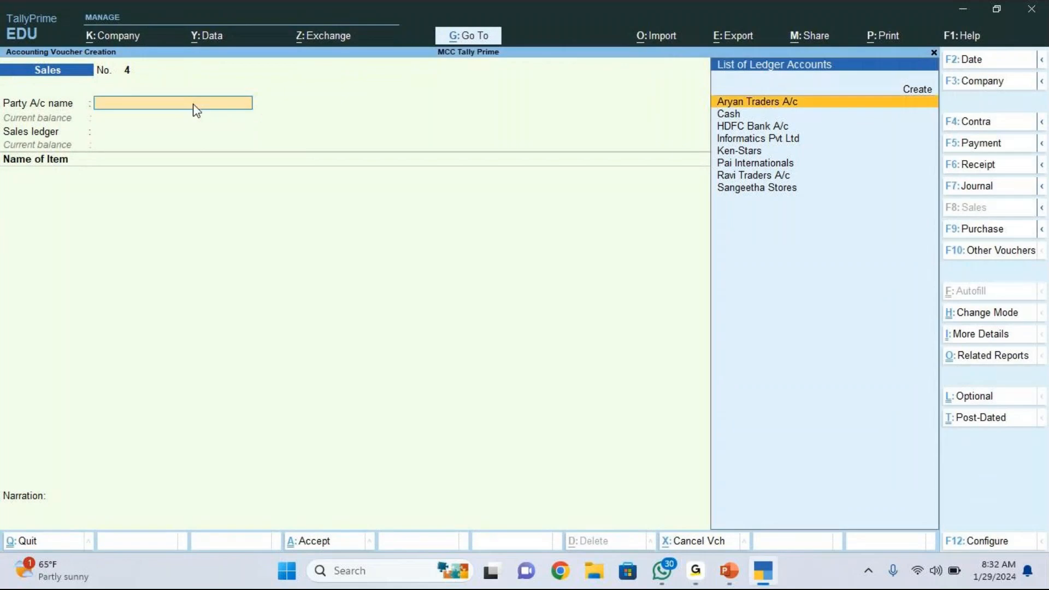
- Choose Informatics Pvt Ltd as the party account of the new Sales voucher
{"action": "key", "text": "Down"}
{"action": "key", "text": "Down"}
{"action": "key", "text": "Down"}
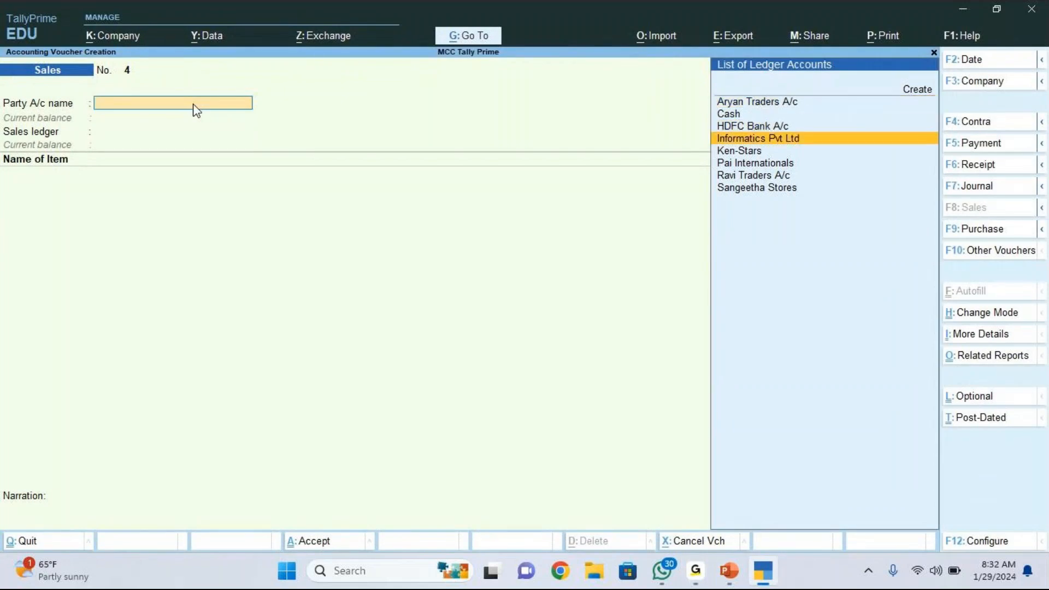
{"action": "key", "text": "Return"}
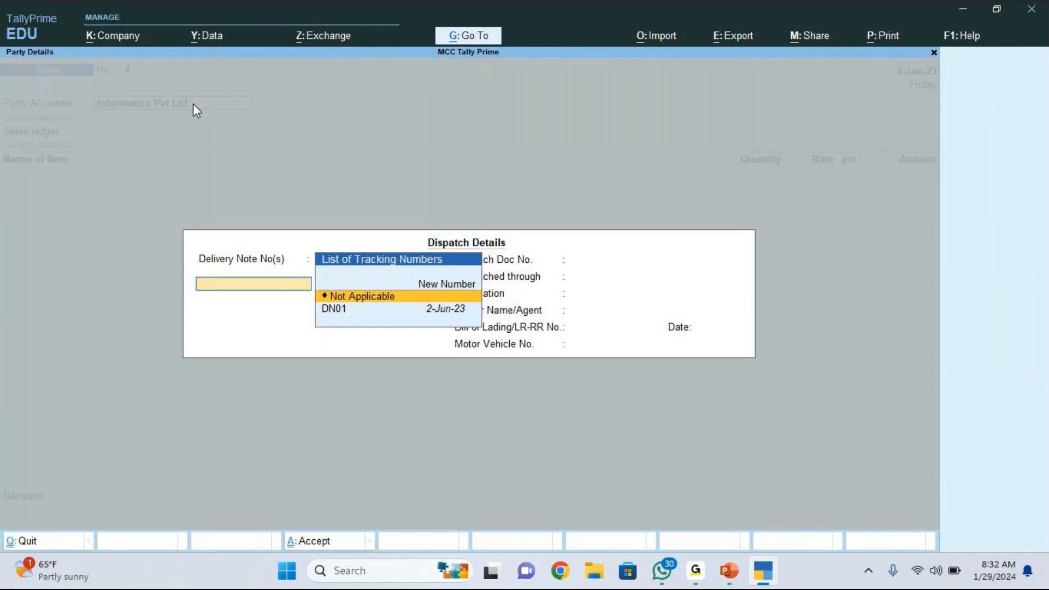
- Link delivery note DN01 dated 2-Jun-23 in the Sales voucher's dispatch details, and leave the remaining dispatch fields blank
{"action": "key", "text": "Down"}
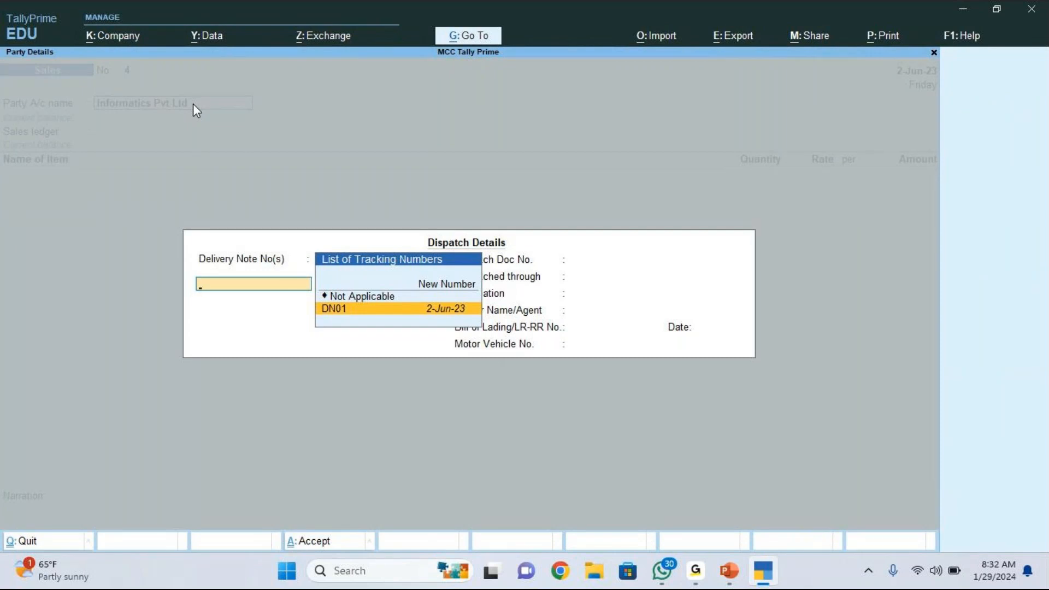
{"action": "key", "text": "Return"}
{"action": "key", "text": "Return"}
{"action": "key", "text": "Return"}
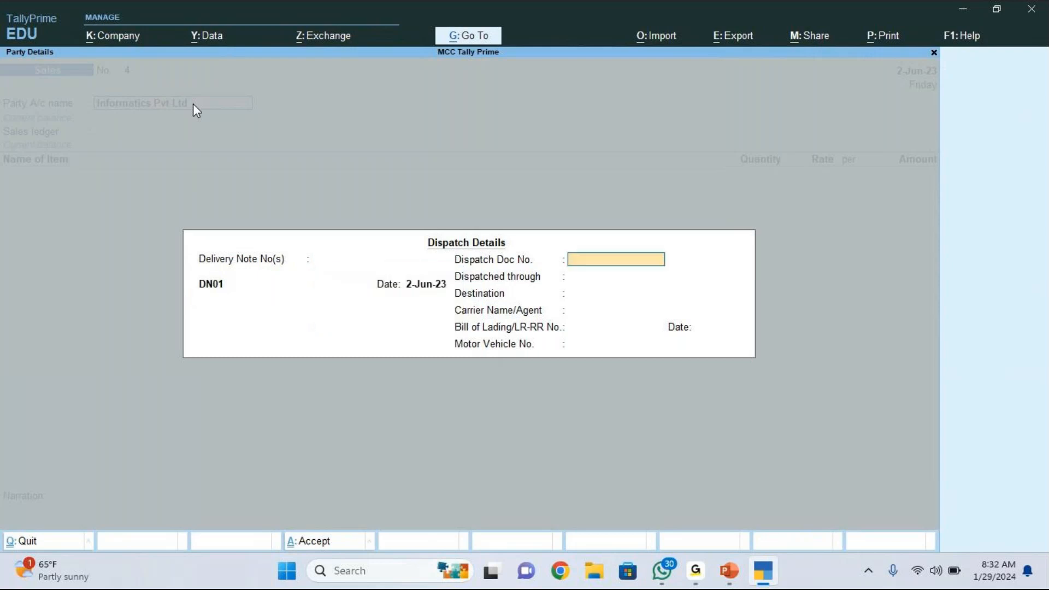
{"action": "key", "text": "Return"}
{"action": "key", "text": "Return"}
{"action": "key", "text": "Return"}
{"action": "key", "text": "Return"}
{"action": "key", "text": "Return"}
{"action": "key", "text": "Return"}
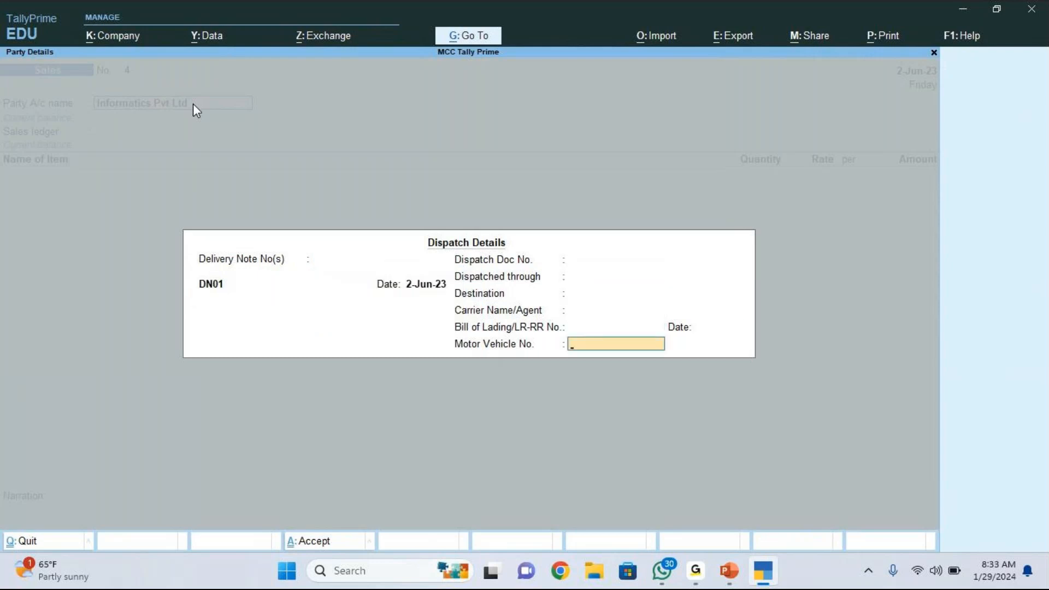
{"action": "key", "text": "Return"}
- Keep Informatics Pvt Ltd as buyer and mailing name in the Sales voucher's party details, leaving the address blank
{"action": "key", "text": "Return"}
{"action": "key", "text": "Return"}
{"action": "key", "text": "Return"}
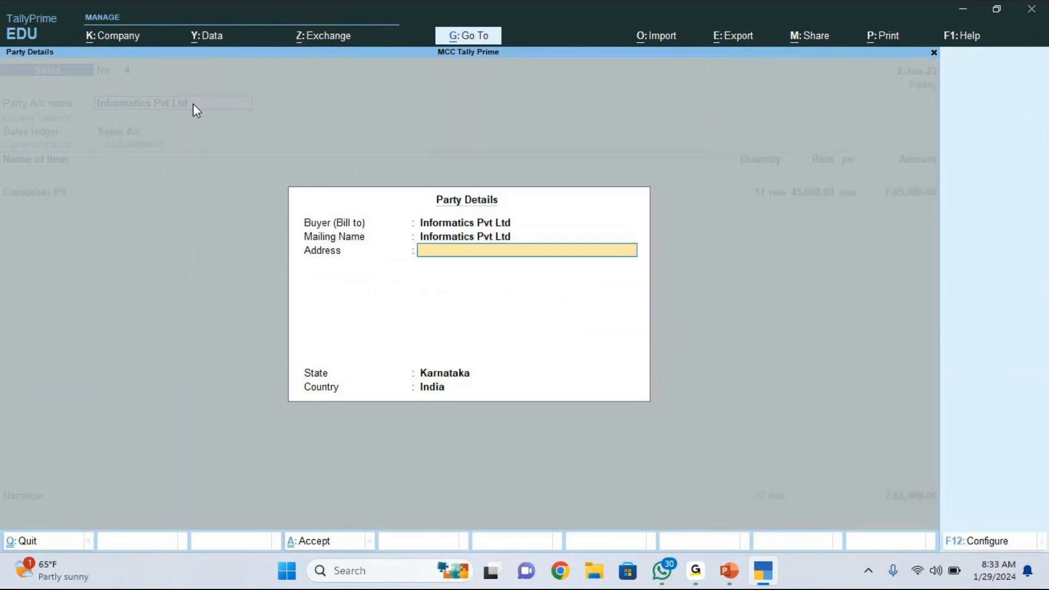
{"action": "key", "text": "Return"}
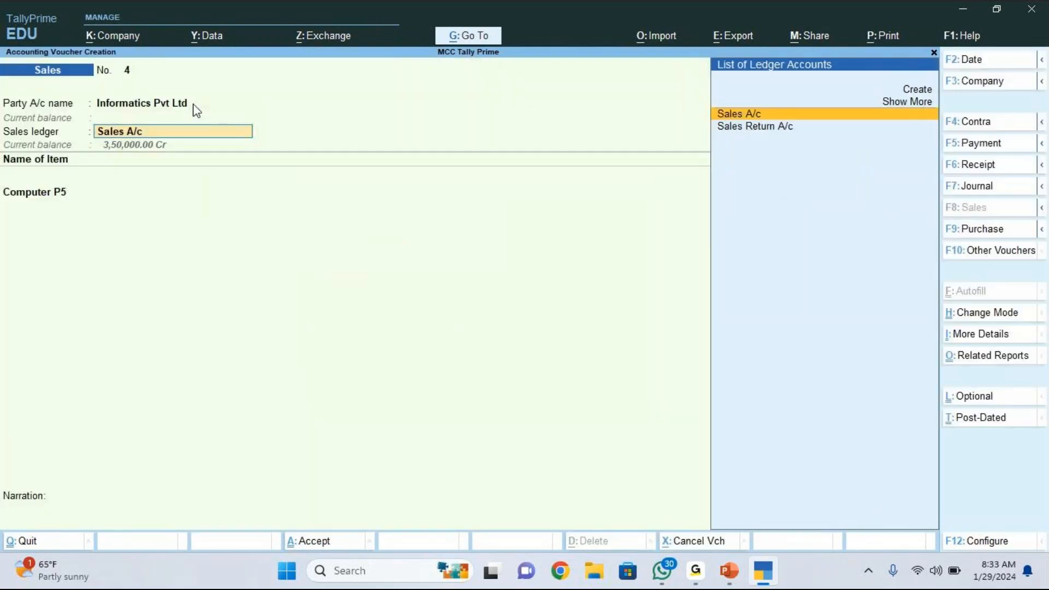
- Use Sales A/c as the sales ledger and allocate Computer P5 to tracking number DN01 at Jayanagar, 17 nos at 45,000.00, ending the item list
{"action": "key", "text": "Return"}
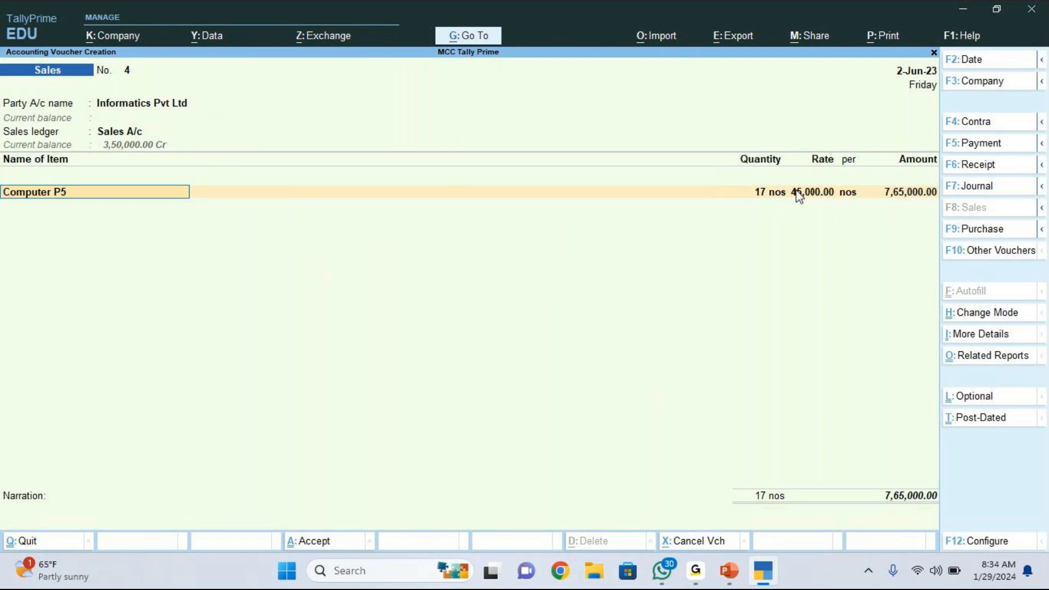
{"action": "key", "text": "Return"}
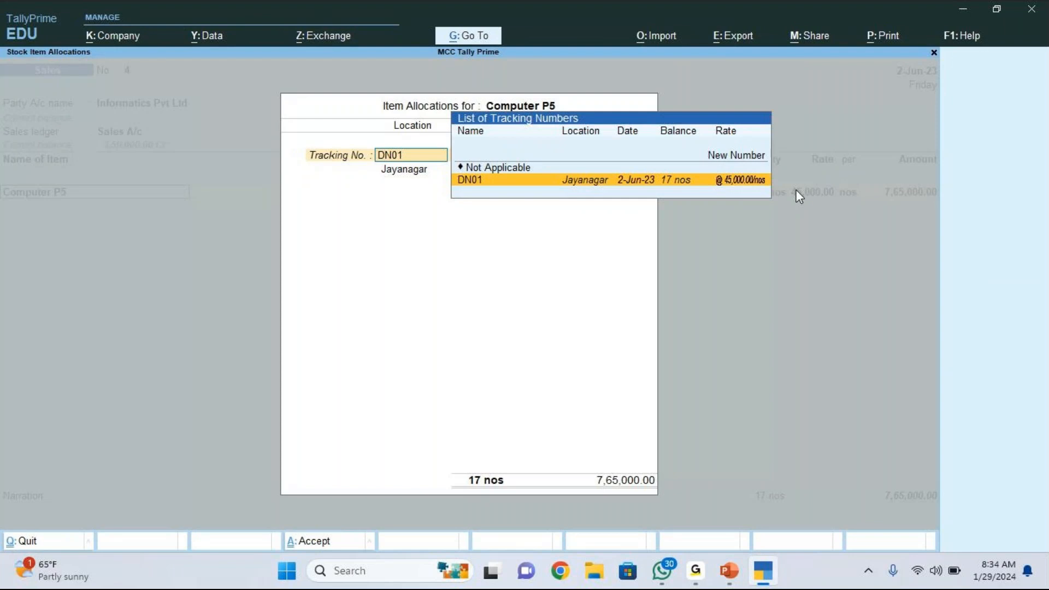
{"action": "key", "text": "Return"}
{"action": "key", "text": "Return"}
{"action": "key", "text": "Return"}
{"action": "key", "text": "Return"}
{"action": "key", "text": "Return"}
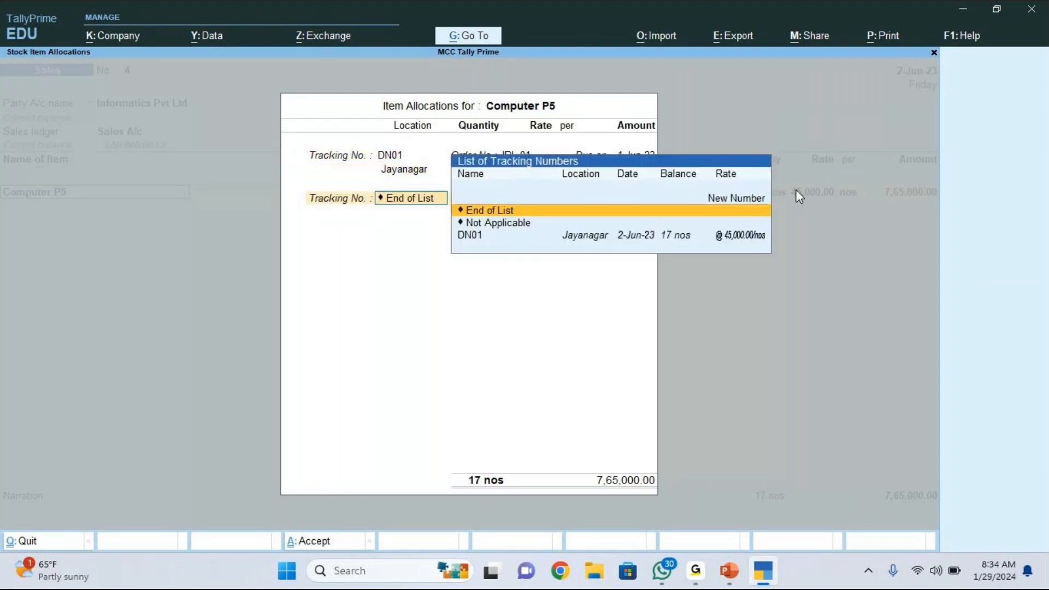
{"action": "key", "text": "Return"}
{"action": "key", "text": "Return"}
{"action": "key", "text": "Return"}
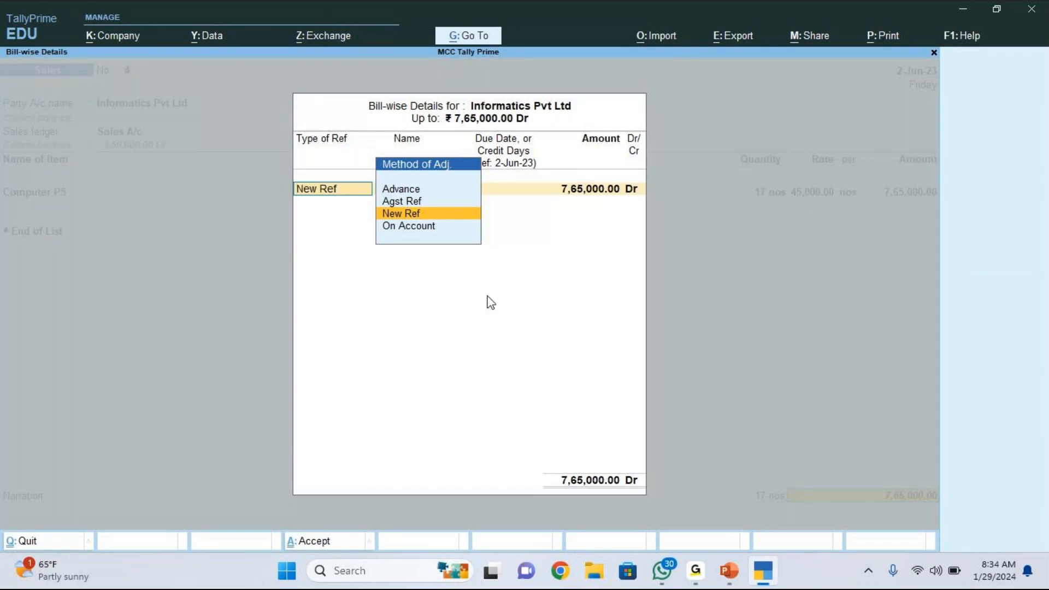
- Record the bill-wise details as New Ref SALE-111 for the full 7,65,000.00 Dr and save the Sales voucher without narration
{"action": "key", "text": "Return"}
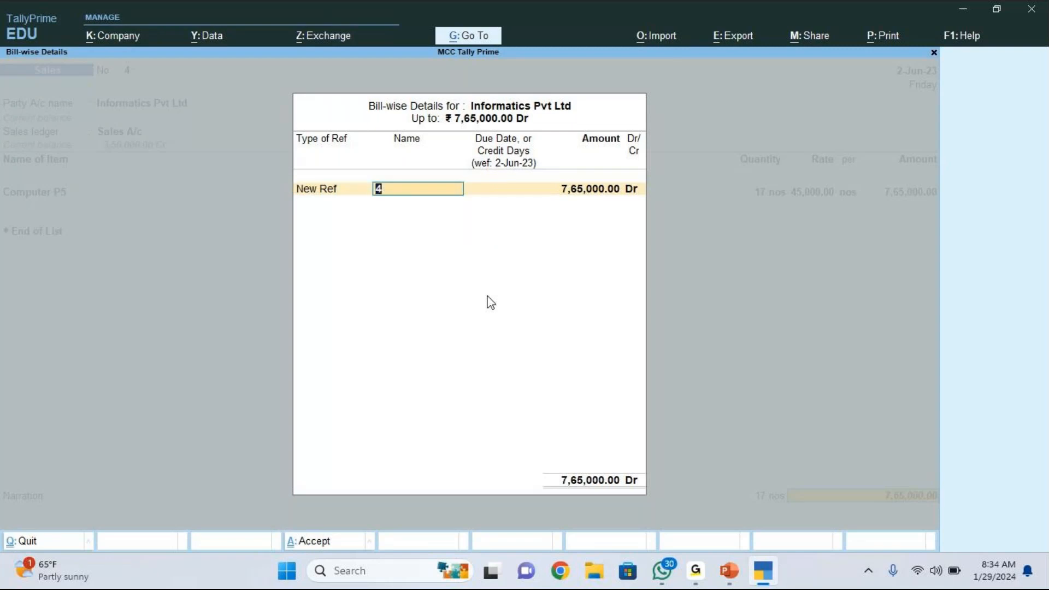
{"action": "type", "text": "SALE-111"}
{"action": "key", "text": "Return"}
{"action": "key", "text": "Return"}
{"action": "key", "text": "Return"}
{"action": "key", "text": "Return"}
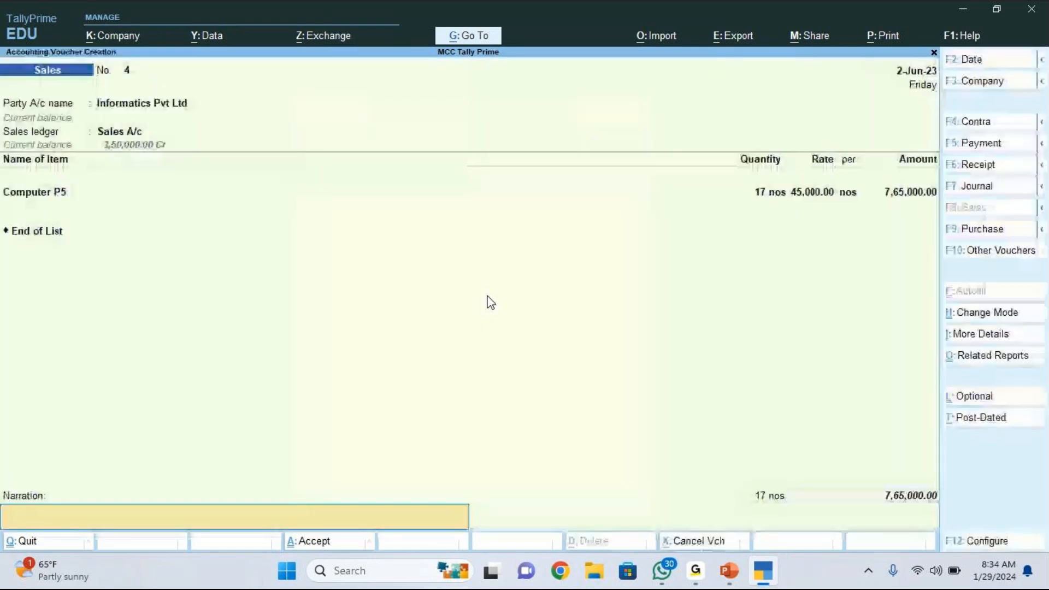
{"action": "key", "text": "Return"}
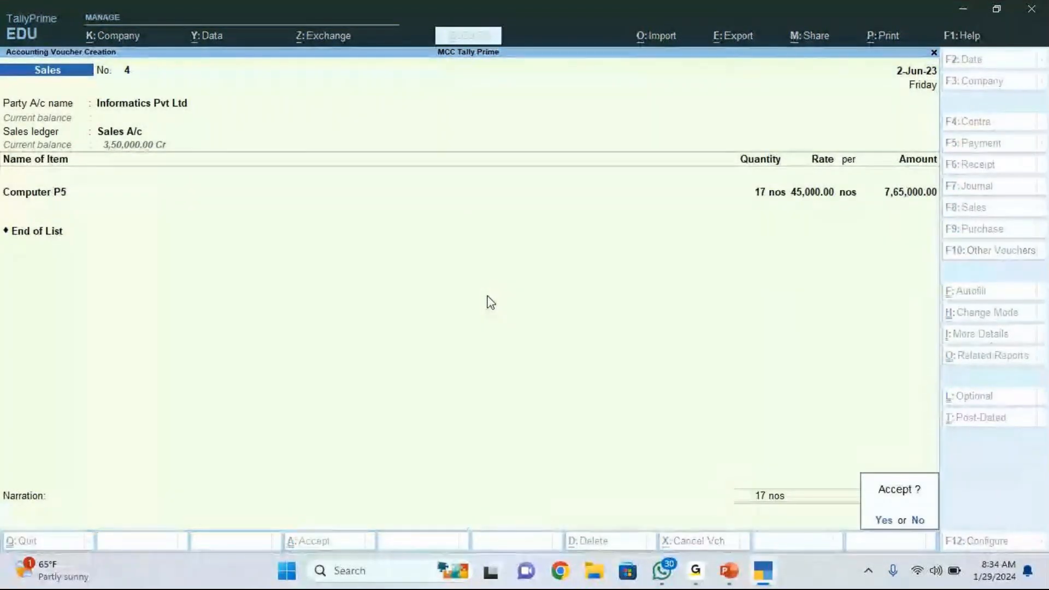
{"action": "key", "text": "Return"}
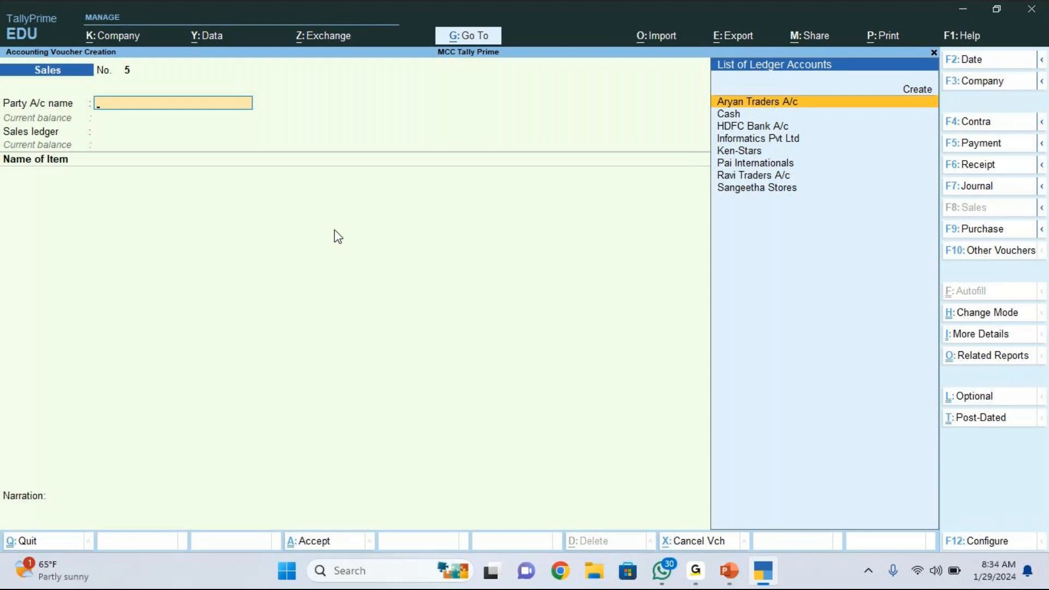
- Leave voucher creation and open the Informatics Pvt Ltd Sales voucher No. 4 from the Day Book
{"action": "key", "text": "Escape"}
{"action": "key", "text": "Down"}
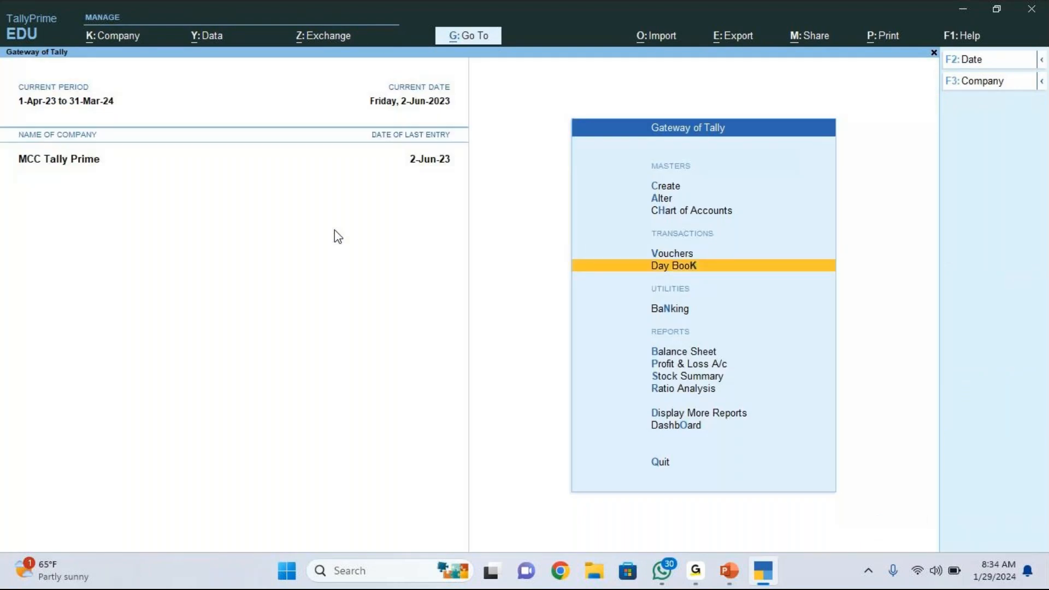
{"action": "key", "text": "Return"}
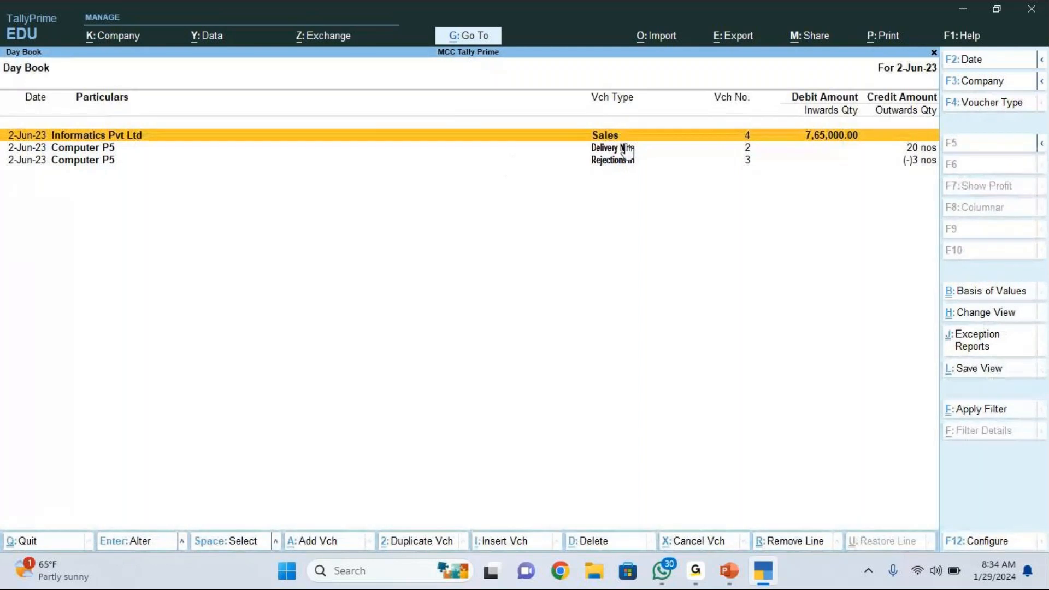
{"action": "key", "text": "Return"}
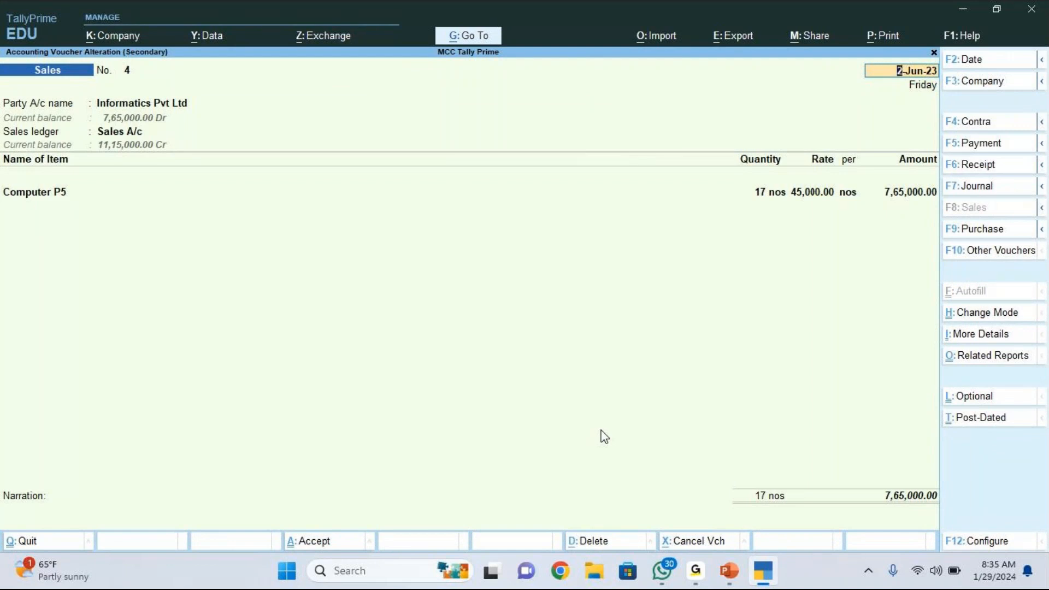
- Preview the printed invoice of the Sales voucher at enlarged size, and return to the Gateway of Tally without printing
{"action": "key", "text": "ctrl"}
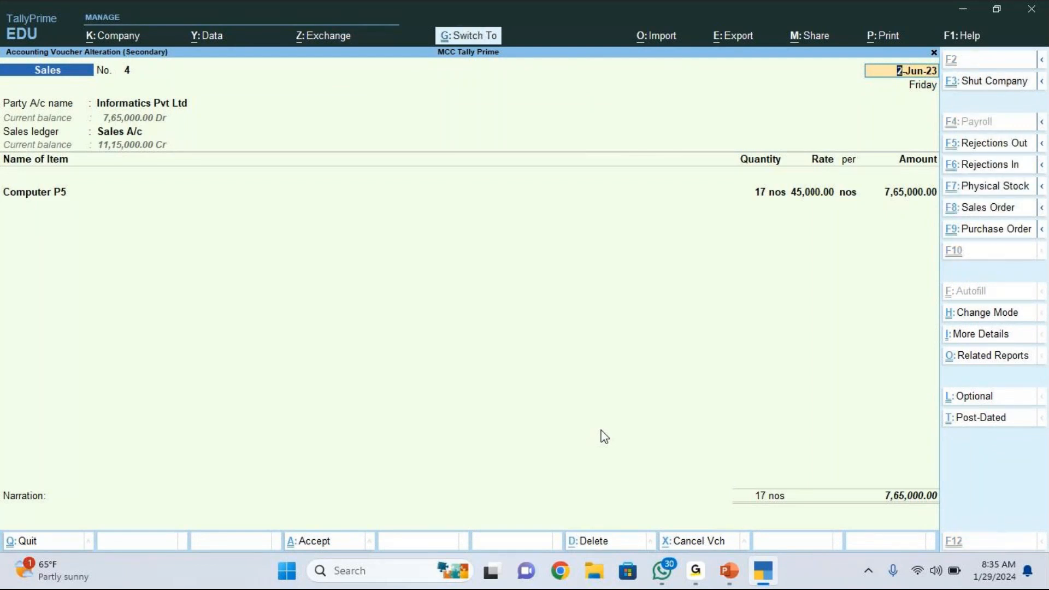
{"action": "key", "text": "ctrl+p"}
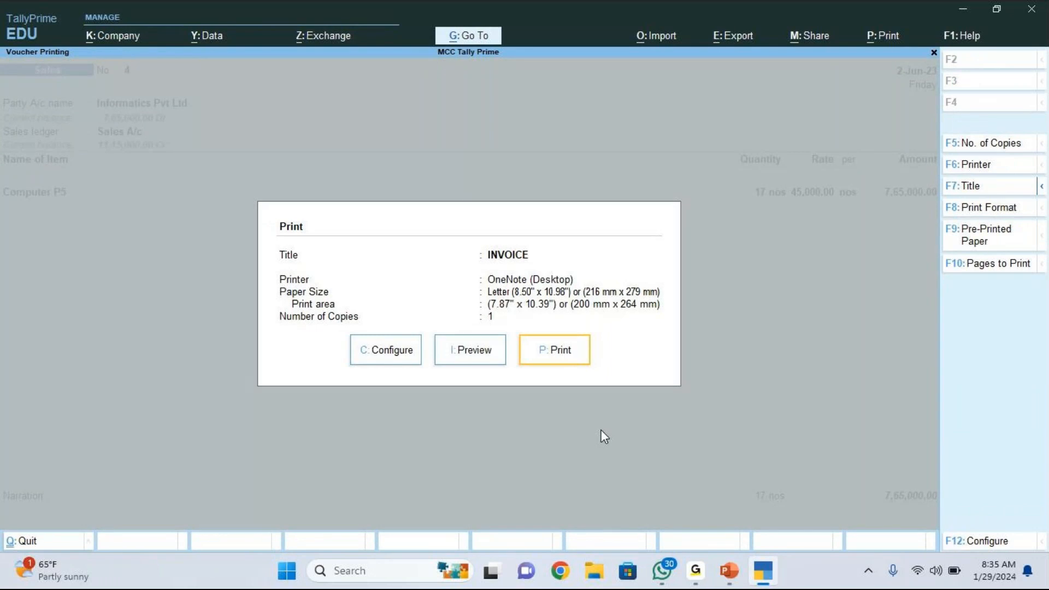
{"action": "left_click", "coordinate": [473, 362]}
{"action": "left_click", "coordinate": [474, 371]}
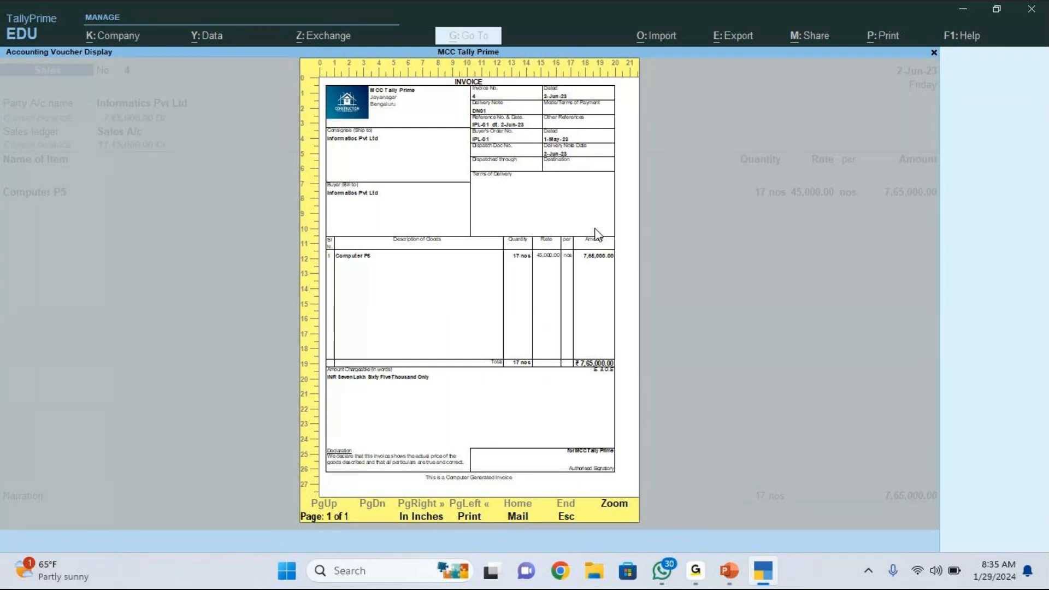
{"action": "key", "text": "Return"}
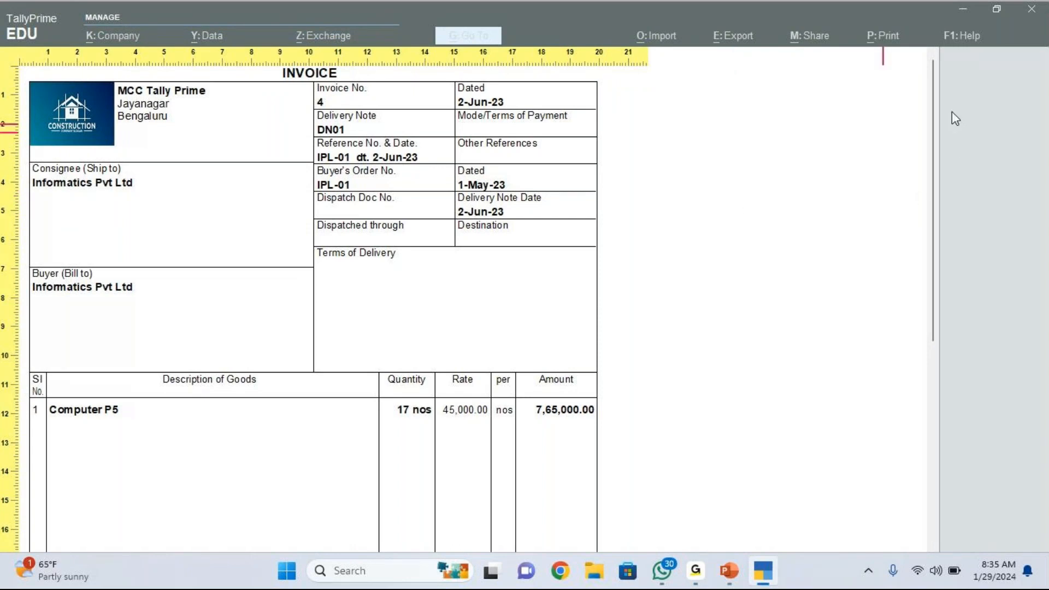
{"action": "key", "text": "Escape"}
{"action": "key", "text": "Escape"}
{"action": "key", "text": "Escape"}
{"action": "key", "text": "Escape"}
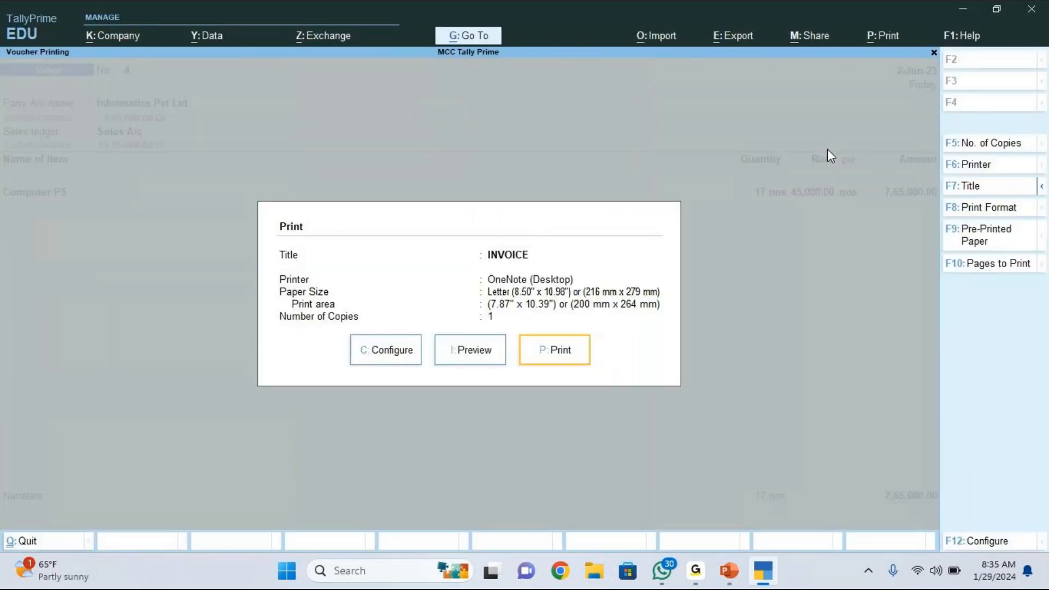
{"action": "key", "text": "Escape"}
{"action": "key", "text": "y"}
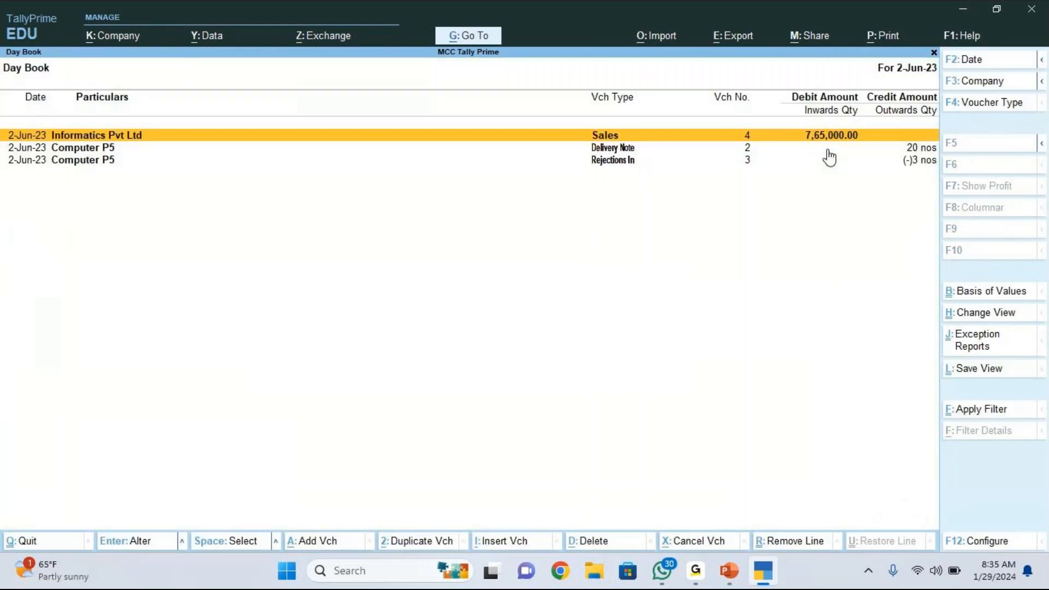
{"action": "key", "text": "Escape"}
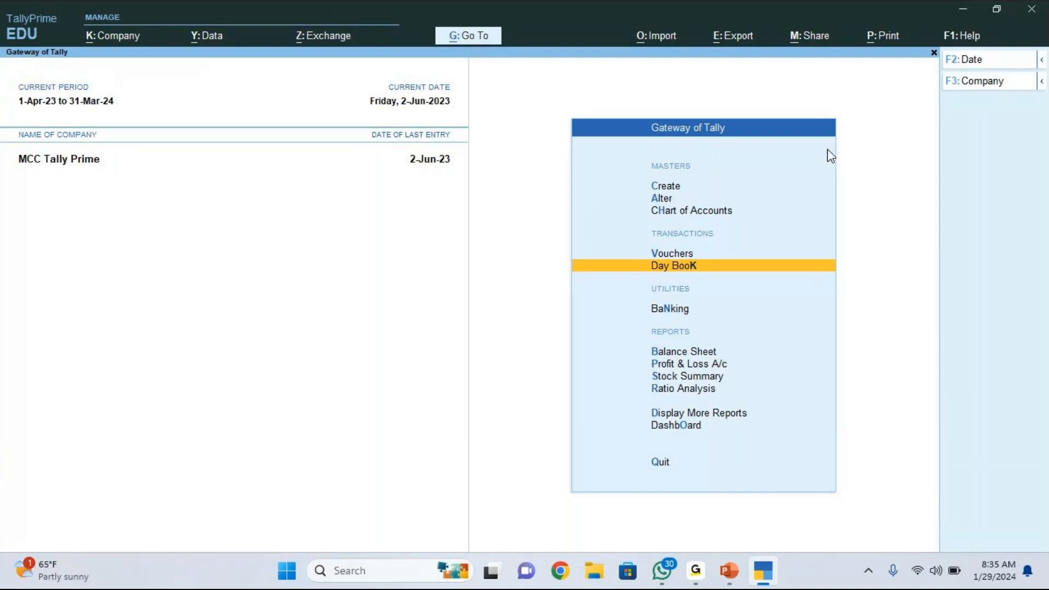
- Reopen Sales voucher No. 4 from the Day Book and show its invoice print preview at enlarged size
{"action": "key", "text": "Return"}
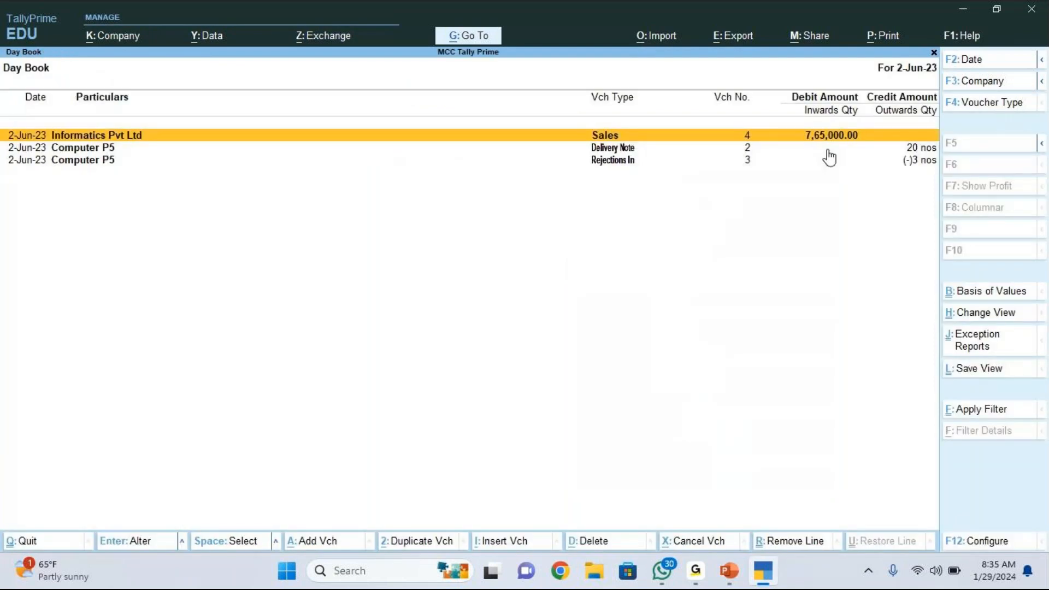
{"action": "left_click", "coordinate": [616, 136]}
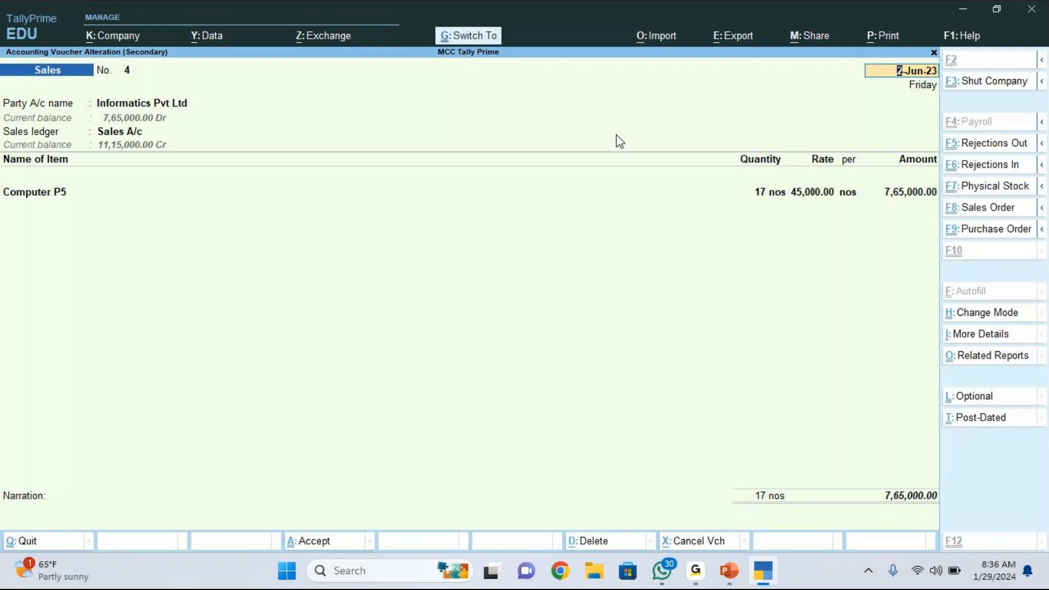
{"action": "key", "text": "ctrl+p"}
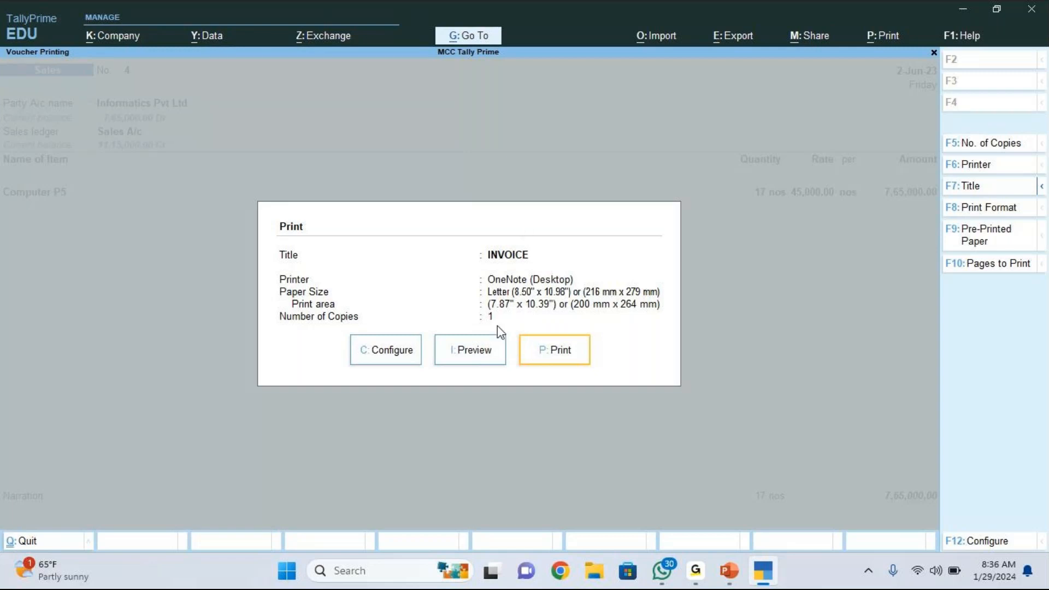
{"action": "left_click", "coordinate": [474, 351]}
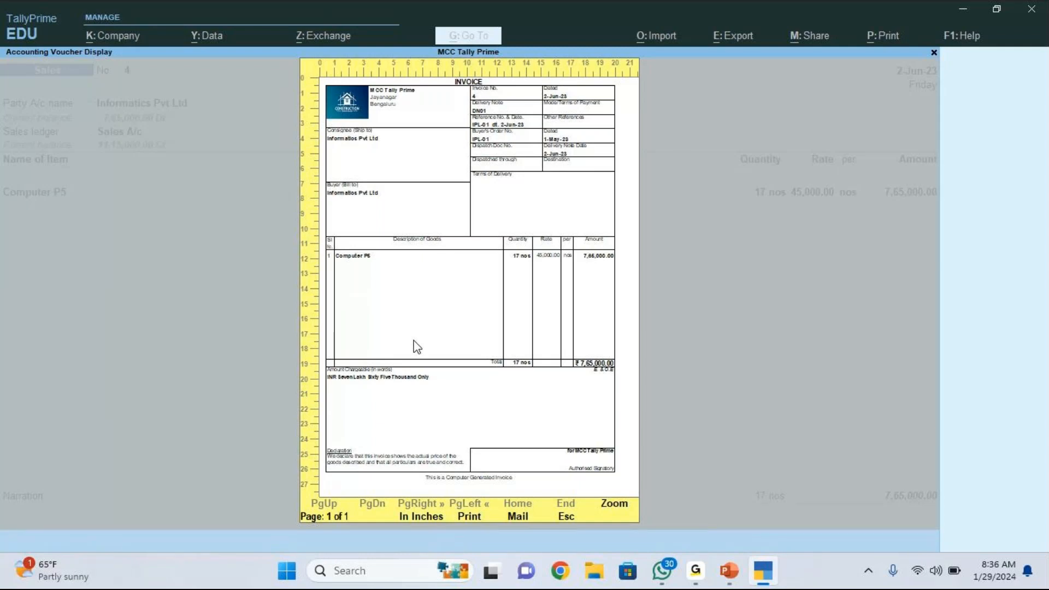
{"action": "key", "text": "alt+z"}
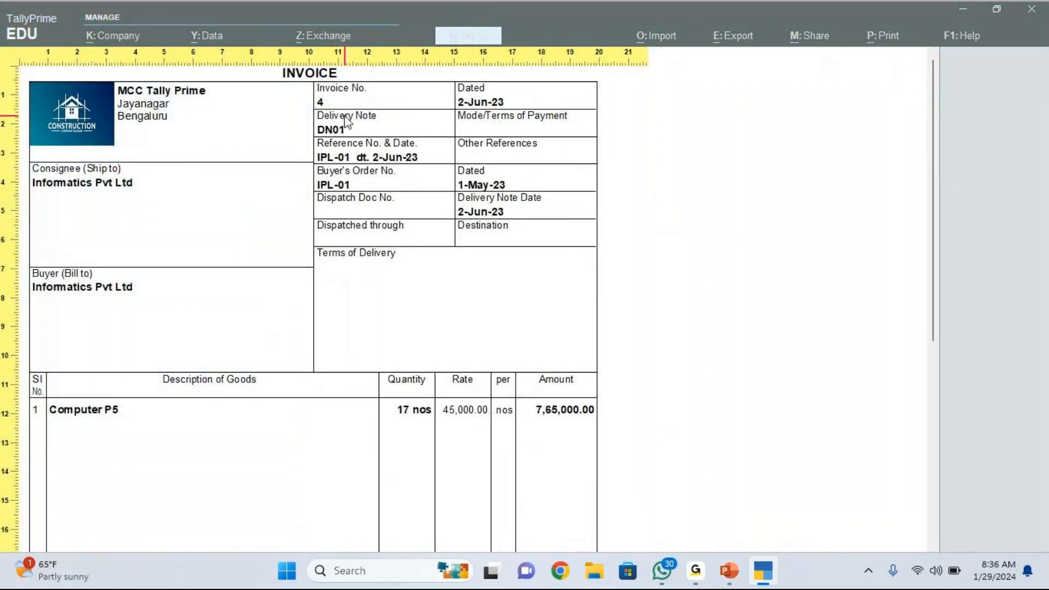
- Review the enlarged invoice preview from header to footer, and close the voucher and Day Book
{"action": "scroll", "coordinate": [398, 202], "scroll_direction": "down", "scroll_amount": 5}
{"action": "scroll", "coordinate": [400, 202], "scroll_direction": "up", "scroll_amount": 6}
{"action": "key", "text": "z"}
{"action": "key", "text": "Escape"}
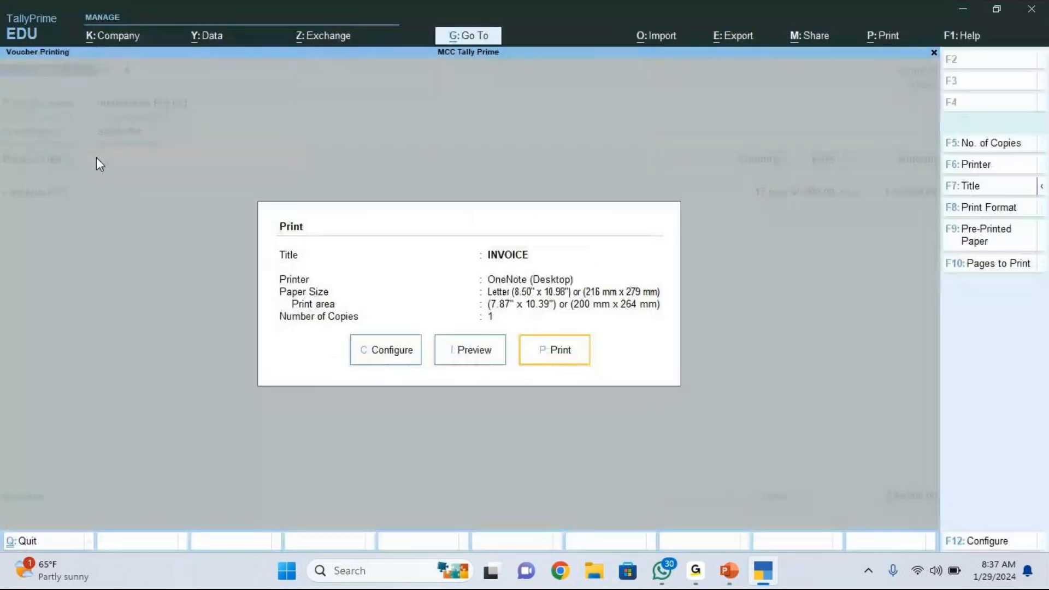
{"action": "key", "text": "Escape"}
{"action": "key", "text": "Escape"}
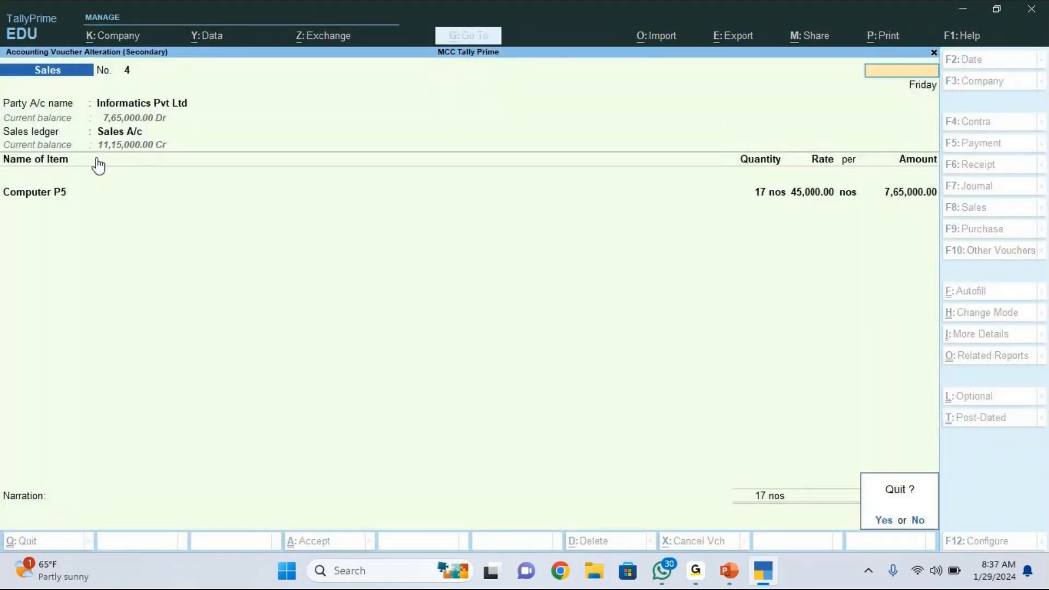
{"action": "key", "text": "Return"}
{"action": "key", "text": "Escape"}
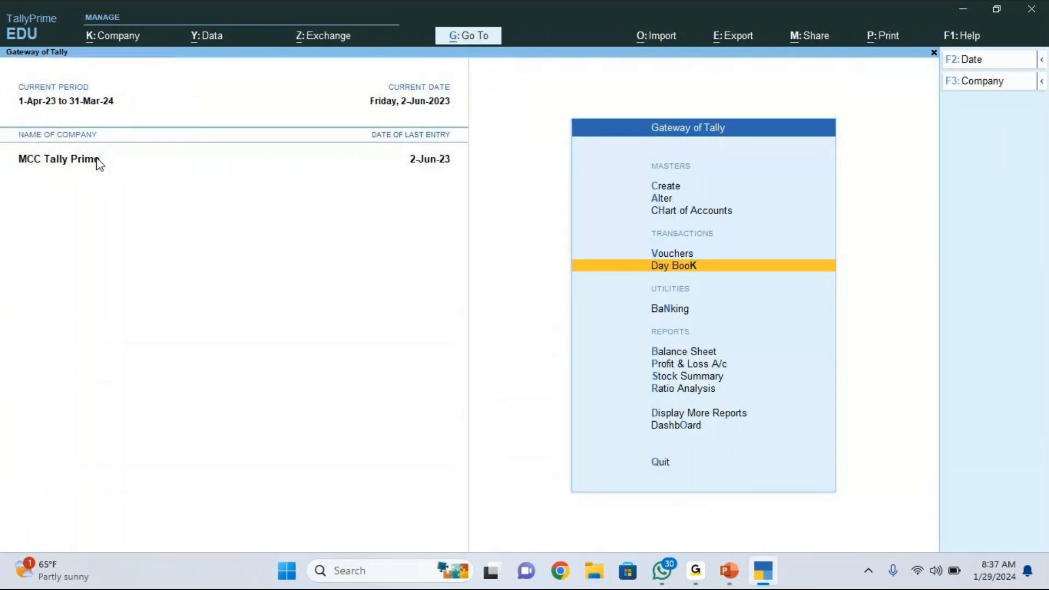
- Switch to the order processing presentation in PowerPoint to read Transaction 5 on the computers returned by Informatics Pvt Ltd
{"action": "key", "text": "alt+Tab"}
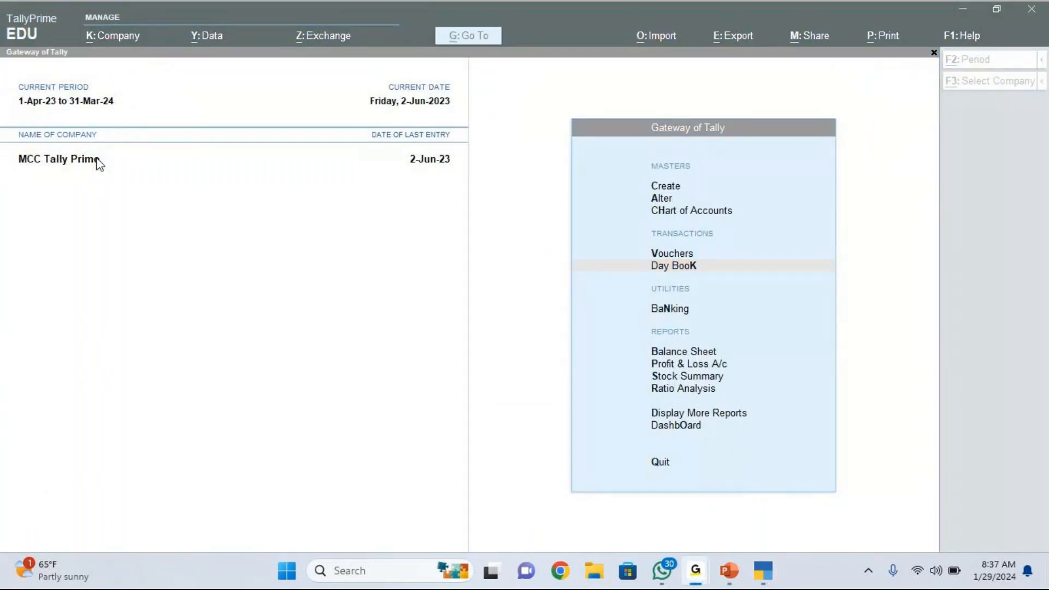
{"action": "key", "text": "alt+Tab"}
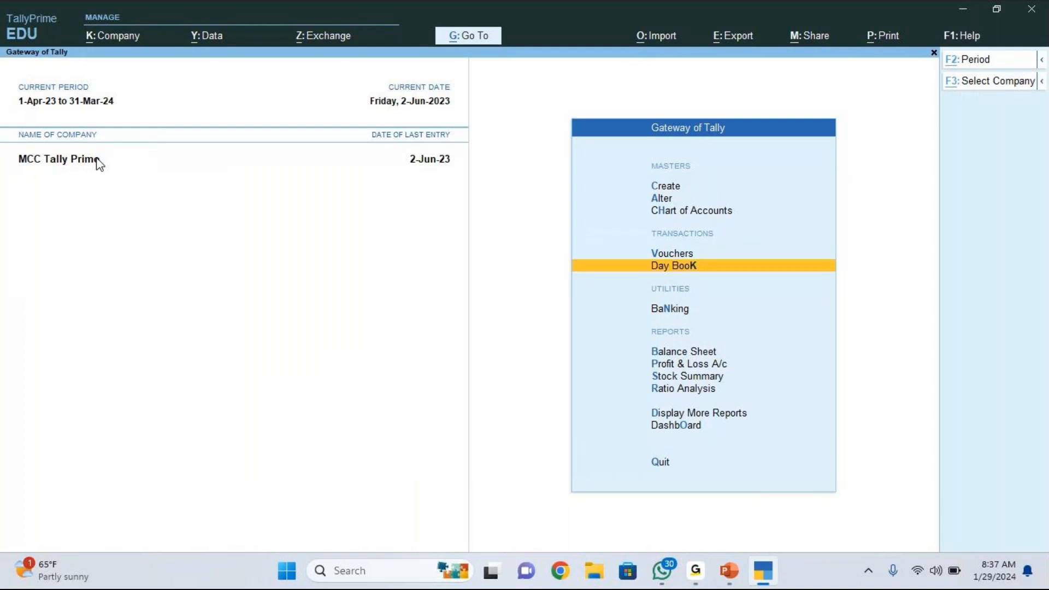
{"action": "key", "text": "alt+Tab"}
{"action": "key", "text": "alt+Tab"}
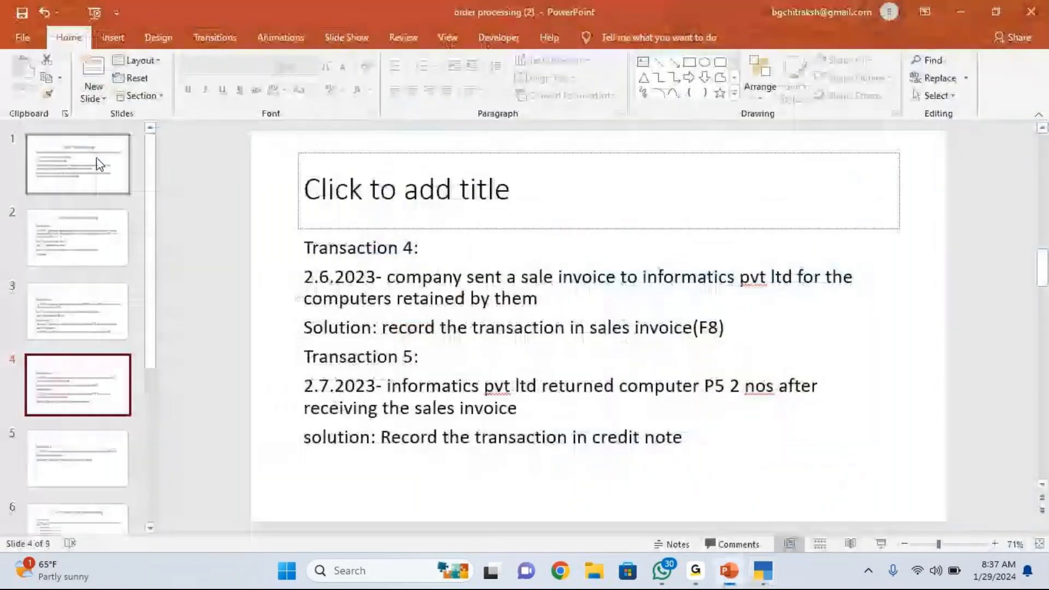
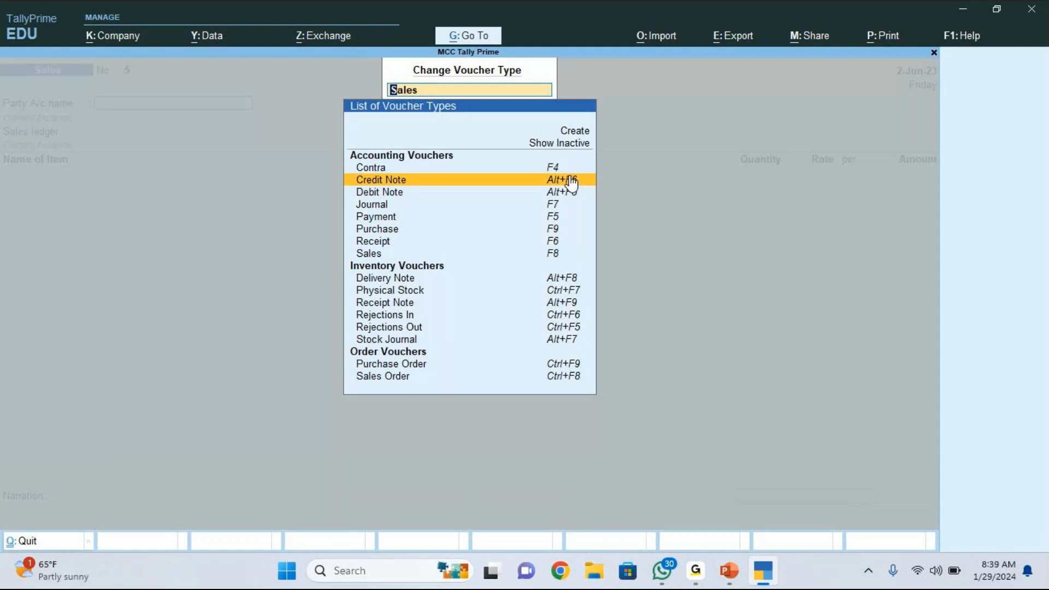
- Change the voucher type to Credit Note and set the voucher date to 2-Jul-23
{"action": "left_click", "coordinate": [571, 180]}
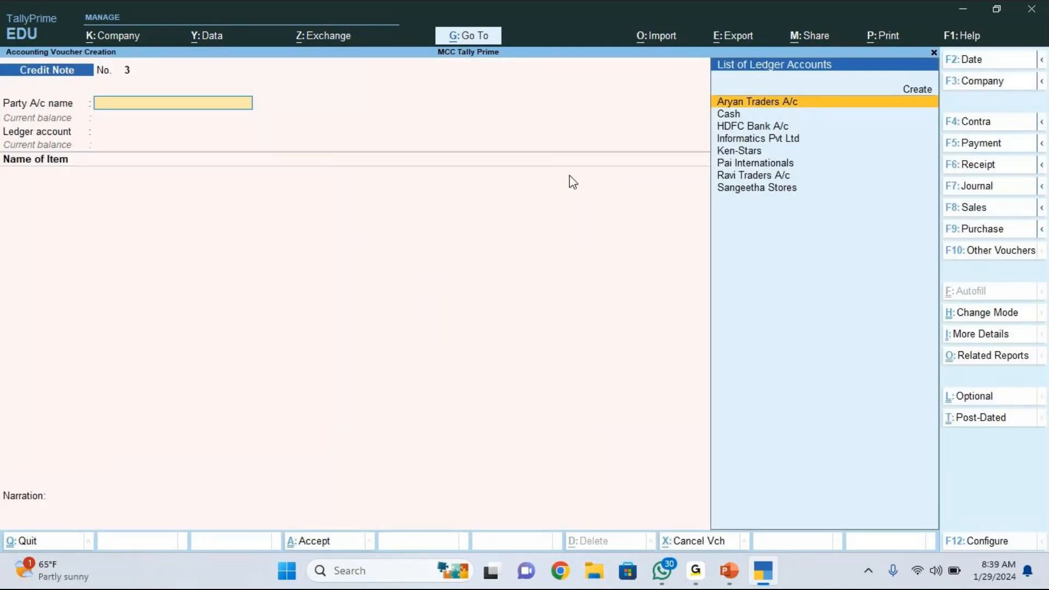
{"action": "key", "text": "F2"}
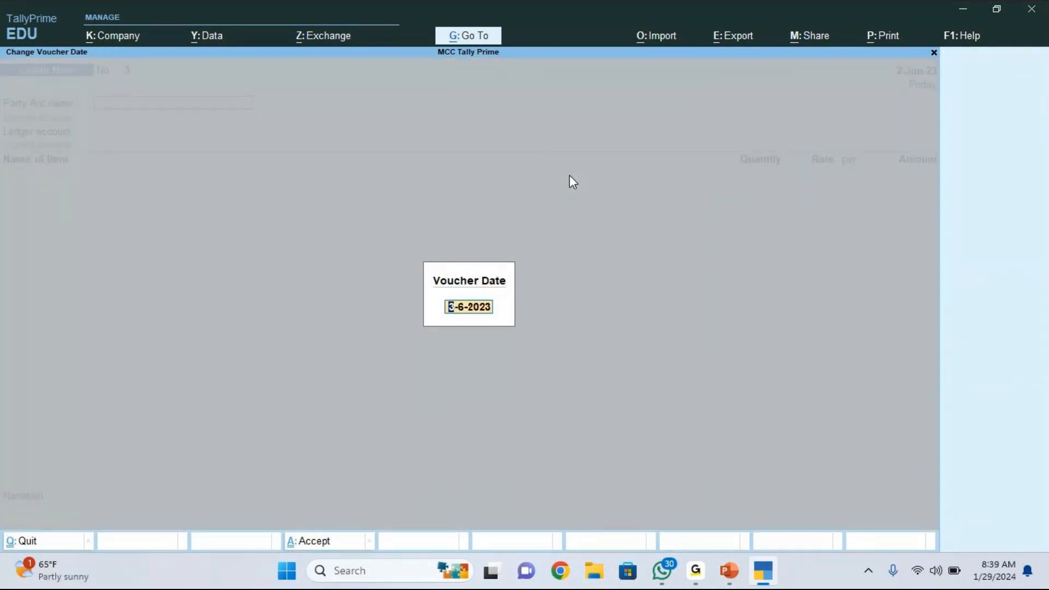
{"action": "type", "text": "2.7"}
{"action": "key", "text": "Return"}
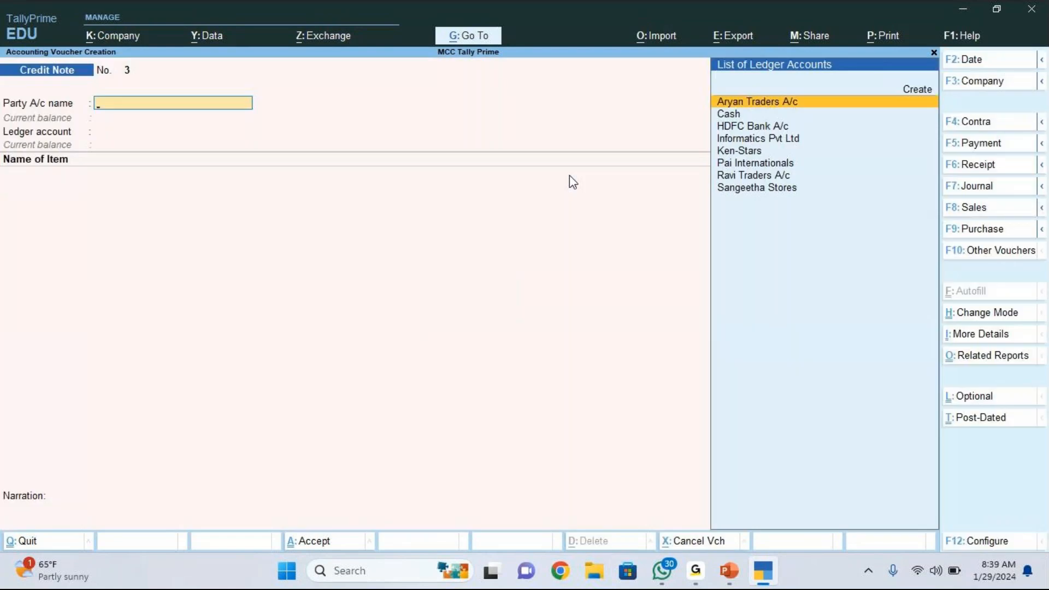
- Choose Informatics Pvt Ltd as the party account of the Credit Note
{"action": "key", "text": "Down"}
{"action": "key", "text": "Down"}
{"action": "key", "text": "Down"}
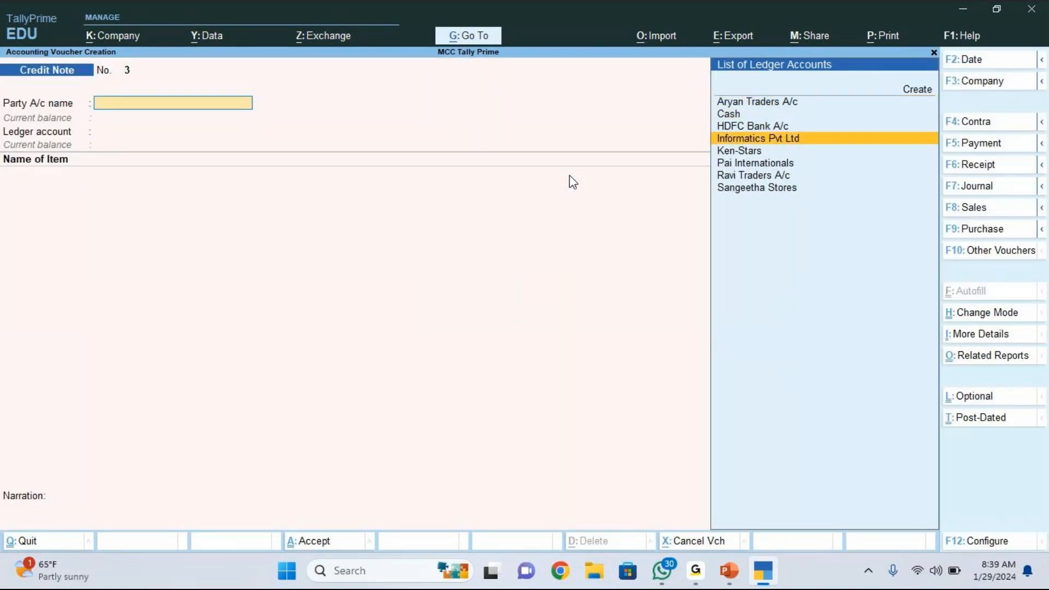
{"action": "key", "text": "Return"}
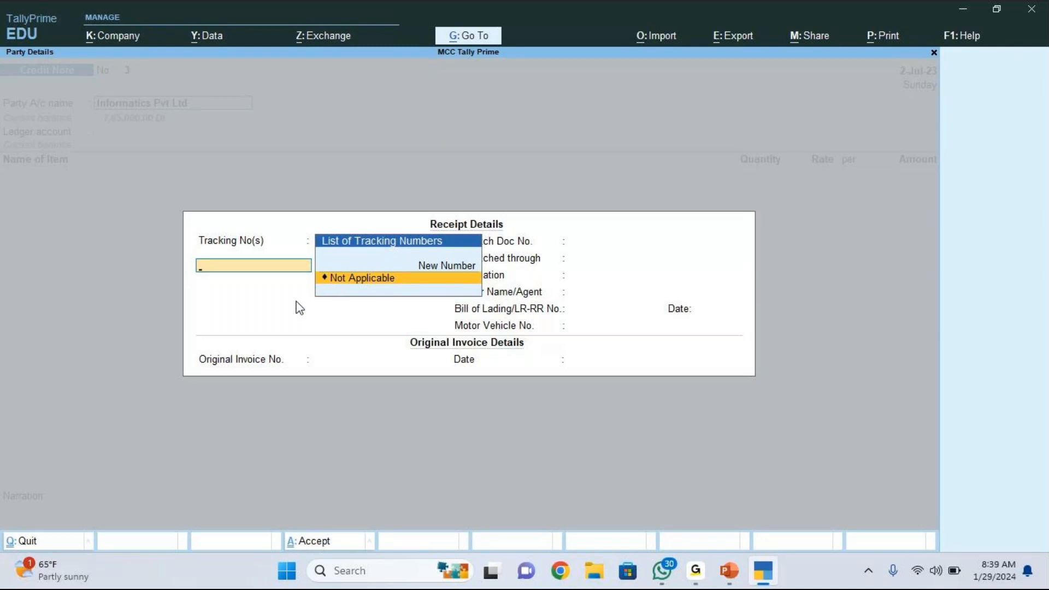
- Keep the Credit Note's tracking number as Not Applicable and enter SALE-111 as the original invoice number
{"action": "key", "text": "Return"}
{"action": "key", "text": "Return"}
{"action": "key", "text": "Return"}
{"action": "key", "text": "Return"}
{"action": "key", "text": "Return"}
{"action": "key", "text": "Return"}
{"action": "key", "text": "Return"}
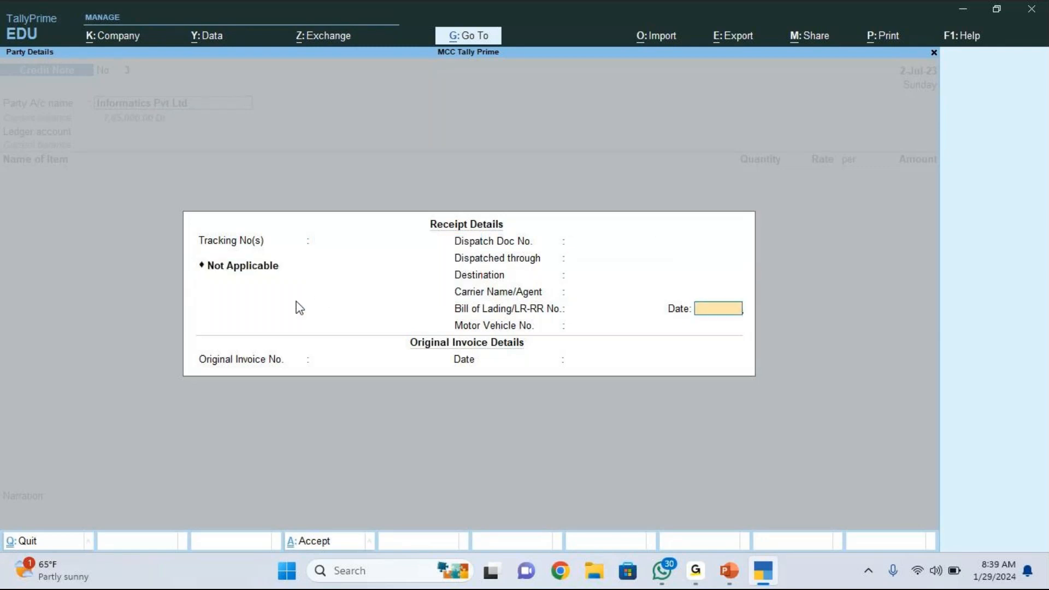
{"action": "key", "text": "Return"}
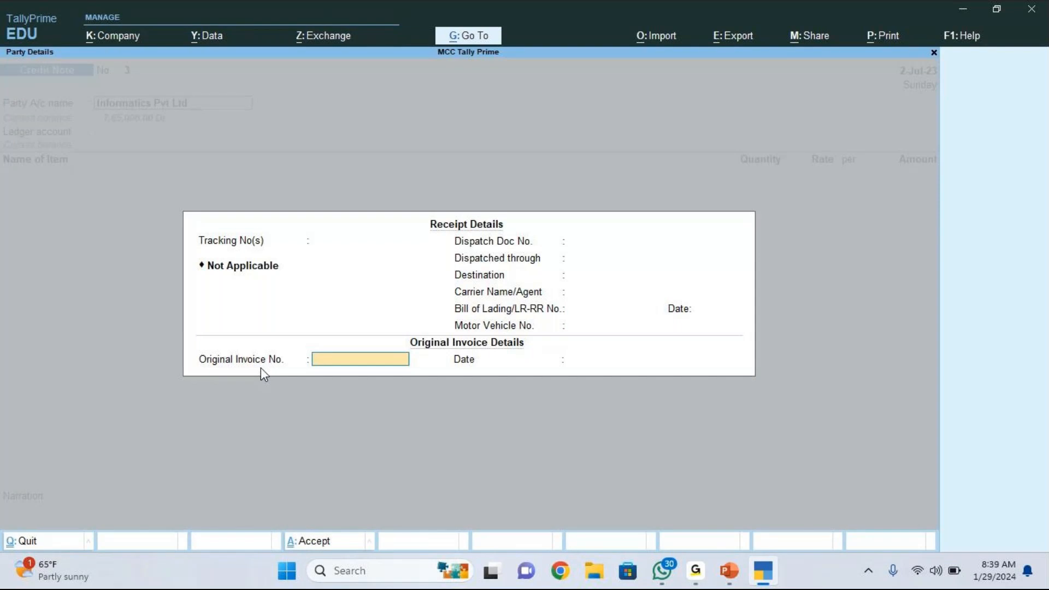
{"action": "type", "text": "SALE-111"}
{"action": "key", "text": "alt+Tab"}
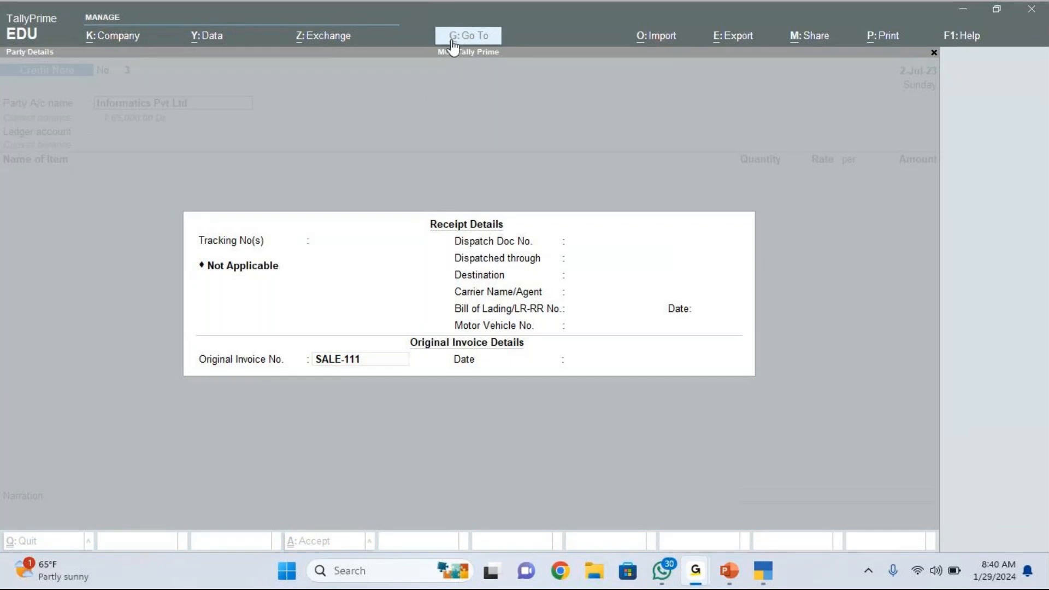
{"action": "left_click", "coordinate": [389, 312]}
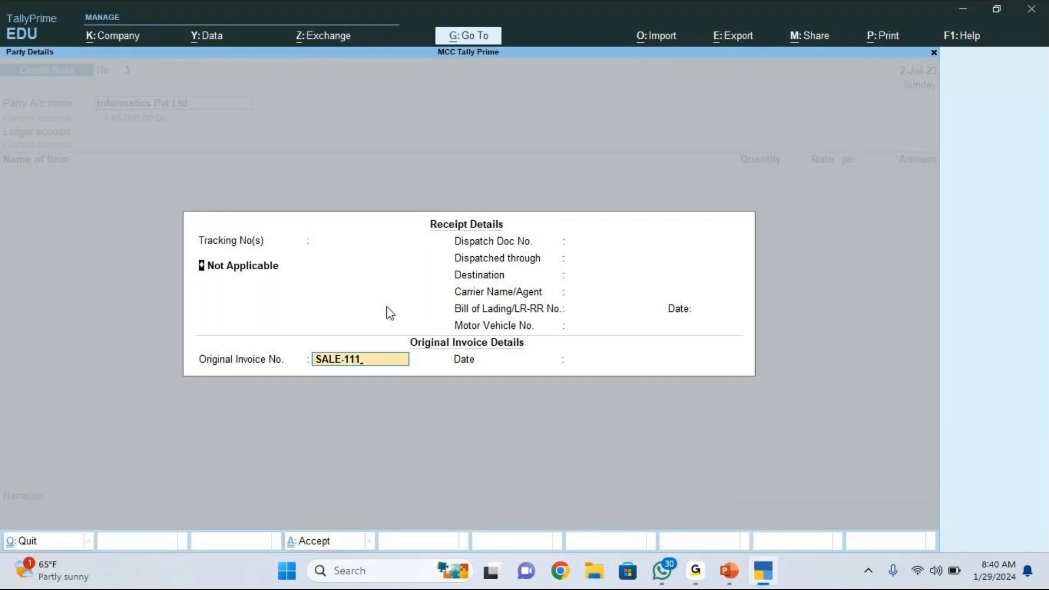
{"action": "key", "text": "Return"}
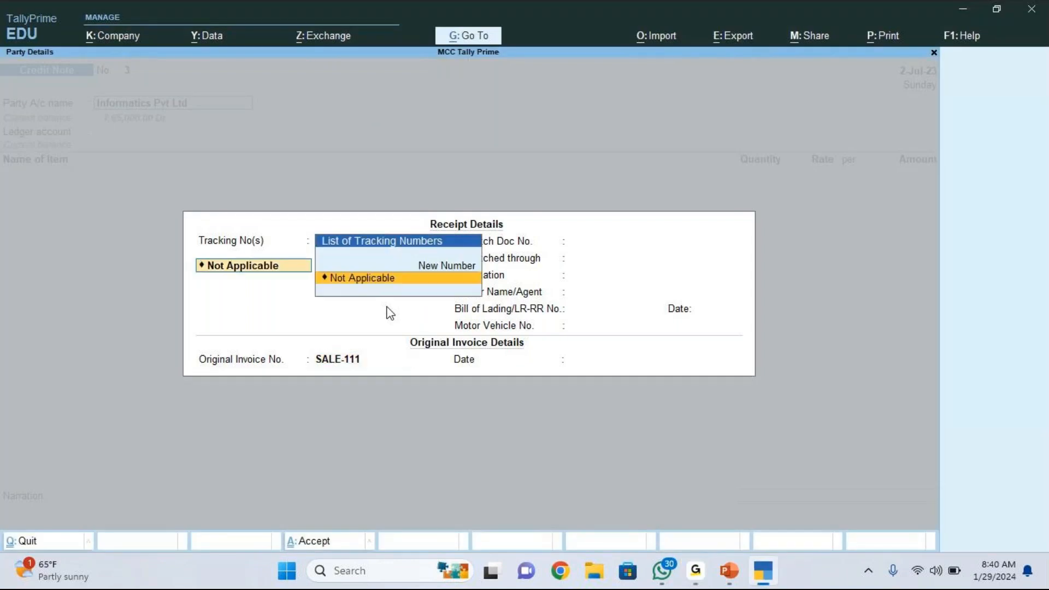
- Open the Day Book over the unfinished Credit Note and set its period to 1-Apr-23 to 2-Jun-23
{"action": "key", "text": "alt+g"}
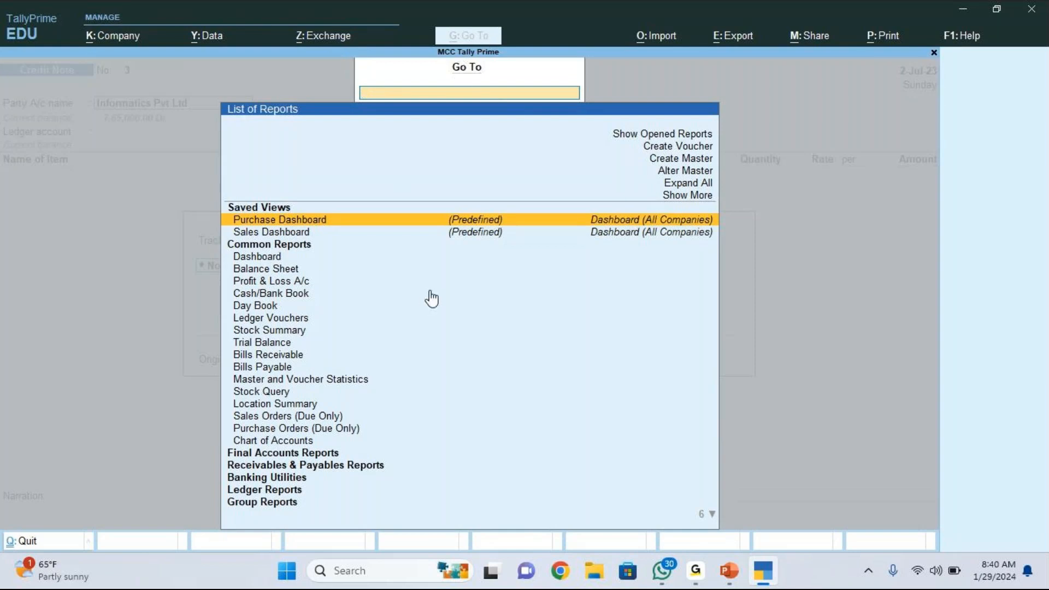
{"action": "key", "text": "Down"}
{"action": "key", "text": "Down"}
{"action": "key", "text": "Down"}
{"action": "key", "text": "Down"}
{"action": "key", "text": "Down"}
{"action": "key", "text": "Down"}
{"action": "key", "text": "Down"}
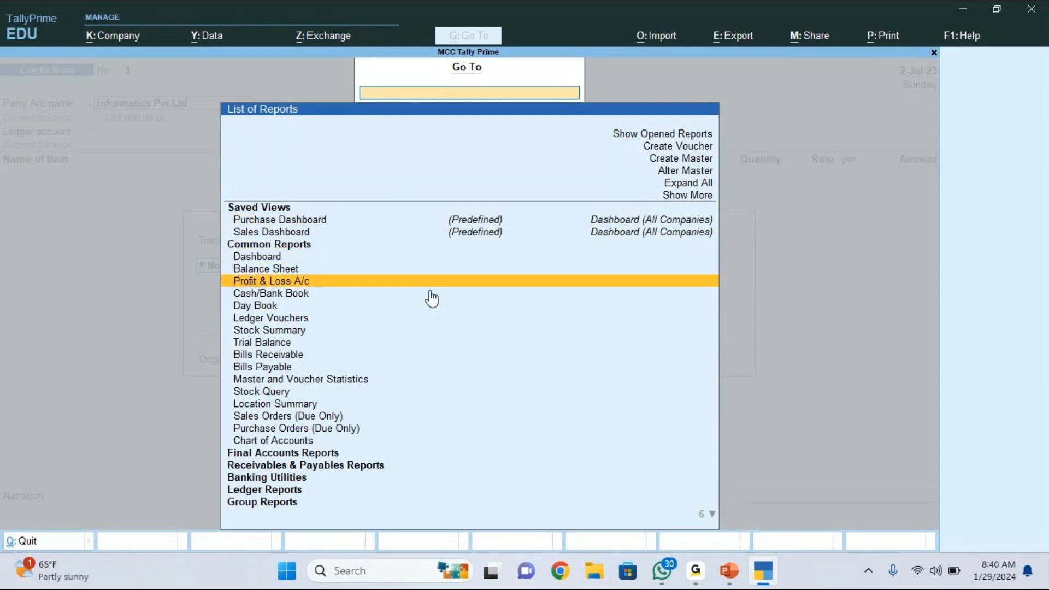
{"action": "key", "text": "Return"}
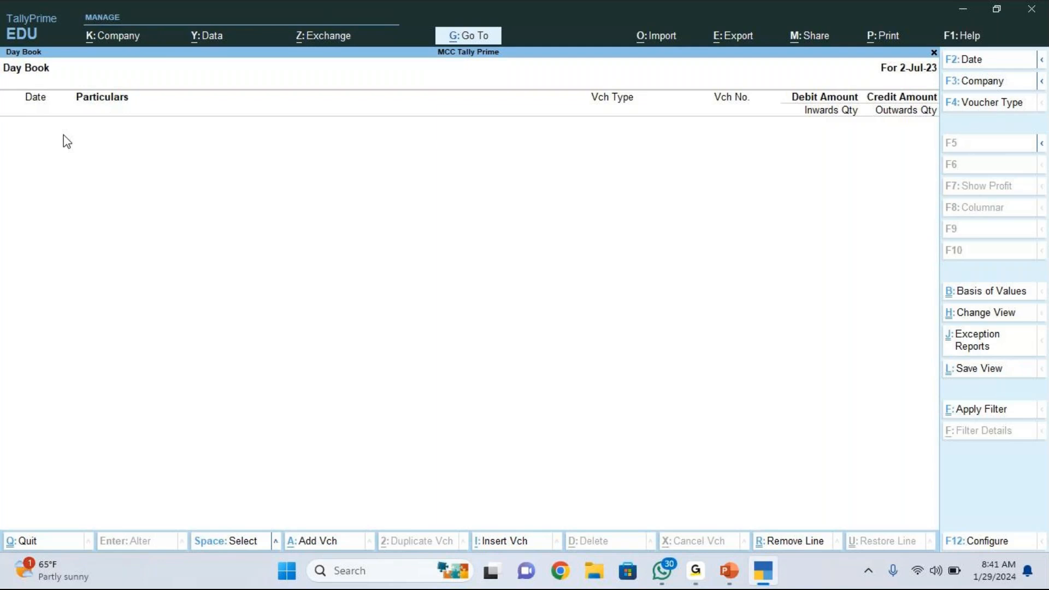
{"action": "key", "text": "F2"}
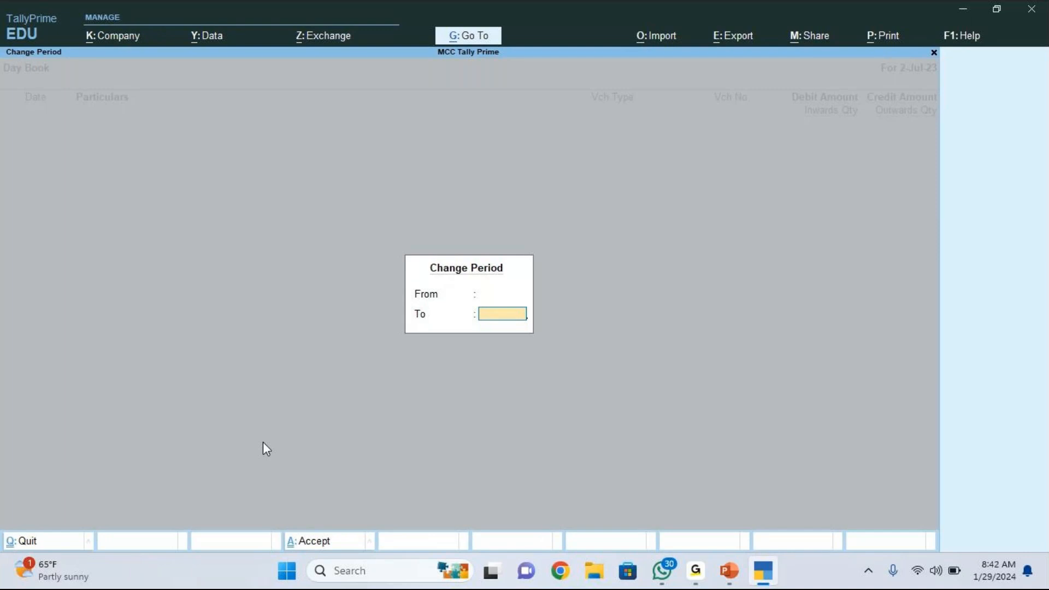
{"action": "key", "text": "Return"}
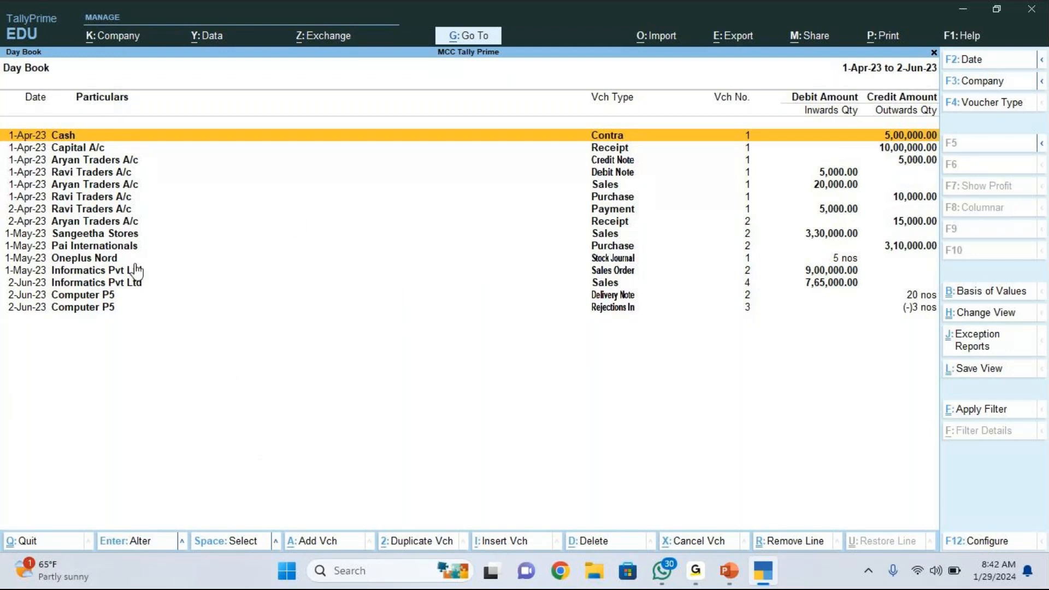
- Open the 2-Jun-23 Sales voucher of Informatics Pvt Ltd from the Day Book and go through its dispatch details
{"action": "left_click", "coordinate": [601, 284]}
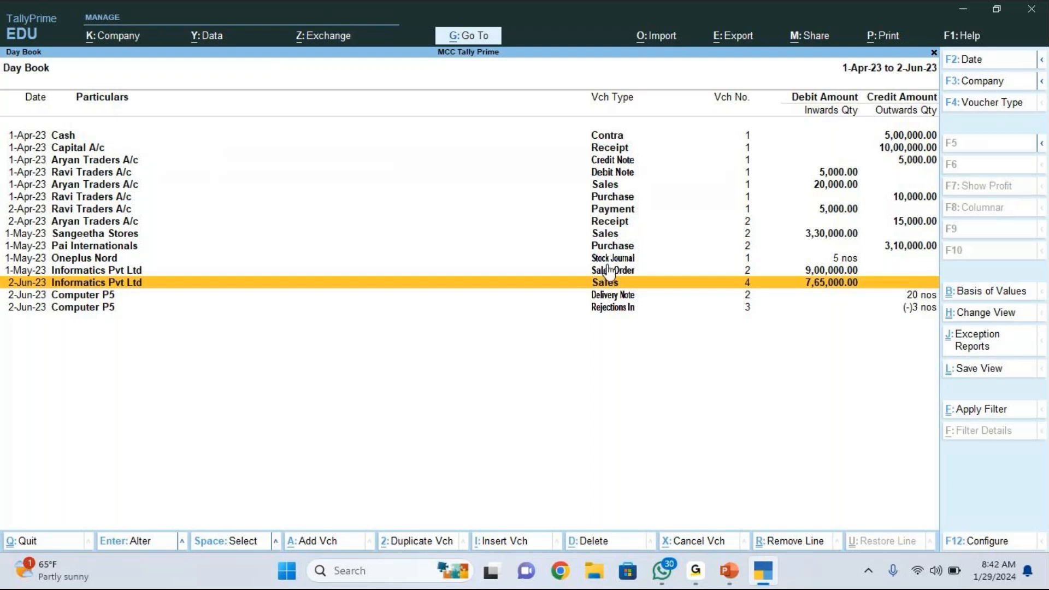
{"action": "left_click", "coordinate": [676, 288]}
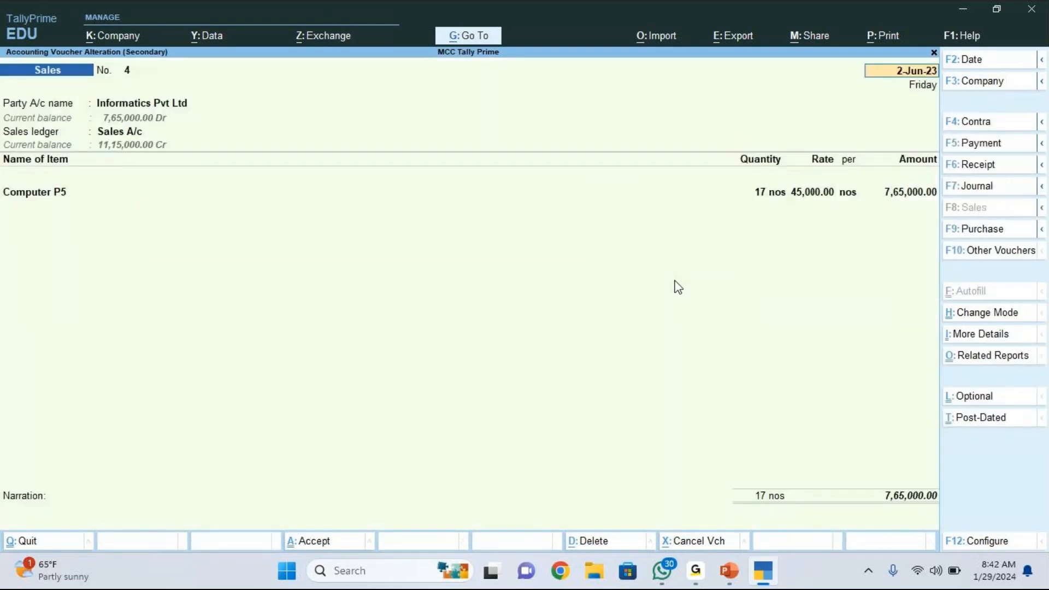
{"action": "left_click", "coordinate": [514, 106]}
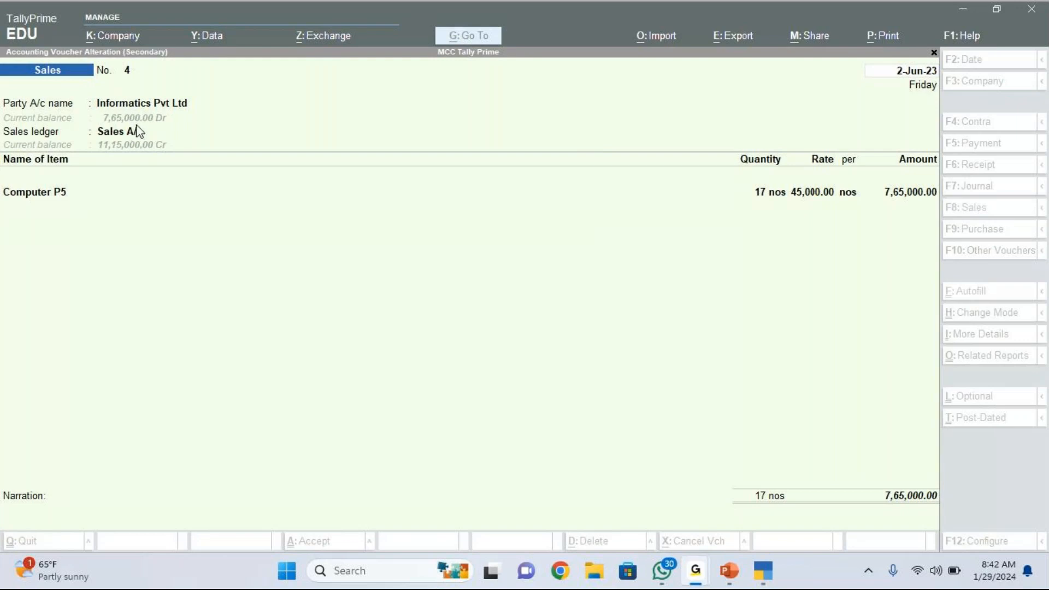
{"action": "left_click", "coordinate": [137, 105]}
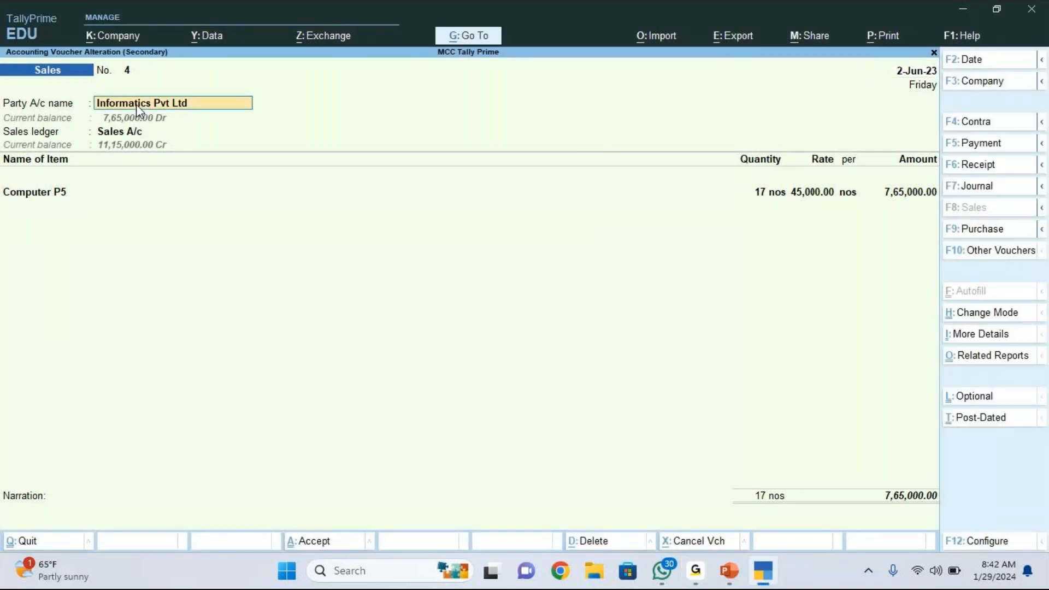
{"action": "key", "text": "Return"}
{"action": "key", "text": "Return"}
{"action": "key", "text": "Return"}
{"action": "key", "text": "Return"}
{"action": "key", "text": "Return"}
{"action": "key", "text": "Return"}
{"action": "key", "text": "Return"}
{"action": "key", "text": "Return"}
{"action": "key", "text": "Return"}
{"action": "key", "text": "Return"}
{"action": "key", "text": "Return"}
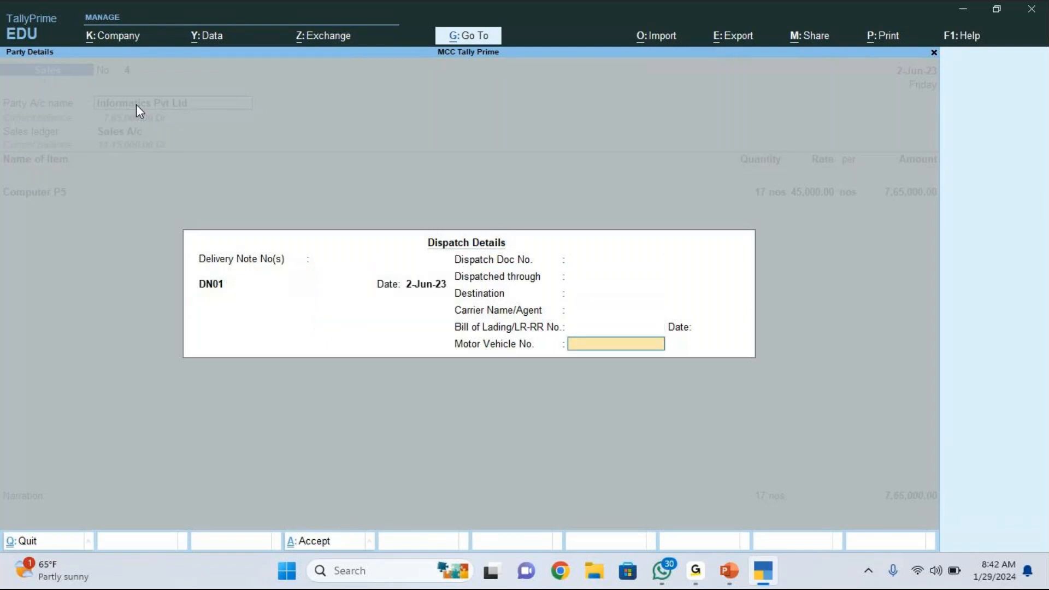
- Go through the rest of the Sales voucher to its bill-wise details to check the invoice reference name
{"action": "key", "text": "Return"}
{"action": "key", "text": "Return"}
{"action": "key", "text": "Return"}
{"action": "key", "text": "Return"}
{"action": "key", "text": "Return"}
{"action": "key", "text": "Return"}
{"action": "key", "text": "Return"}
{"action": "key", "text": "Return"}
{"action": "key", "text": "Return"}
{"action": "key", "text": "Return"}
{"action": "key", "text": "Return"}
{"action": "key", "text": "Return"}
{"action": "key", "text": "Return"}
{"action": "key", "text": "Return"}
{"action": "key", "text": "Return"}
{"action": "key", "text": "Return"}
{"action": "key", "text": "Return"}
{"action": "key", "text": "Return"}
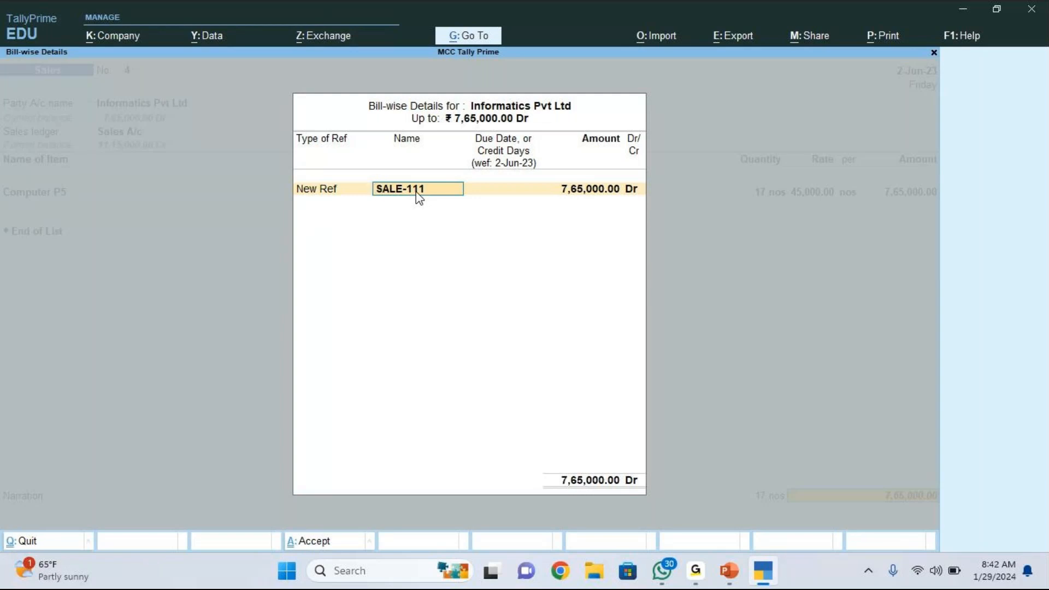
- Quit the bill-wise details and the Sales voucher without saving, and return from the Day Book to the Credit Note
{"action": "key", "text": "BackSpace"}
{"action": "key", "text": "Escape"}
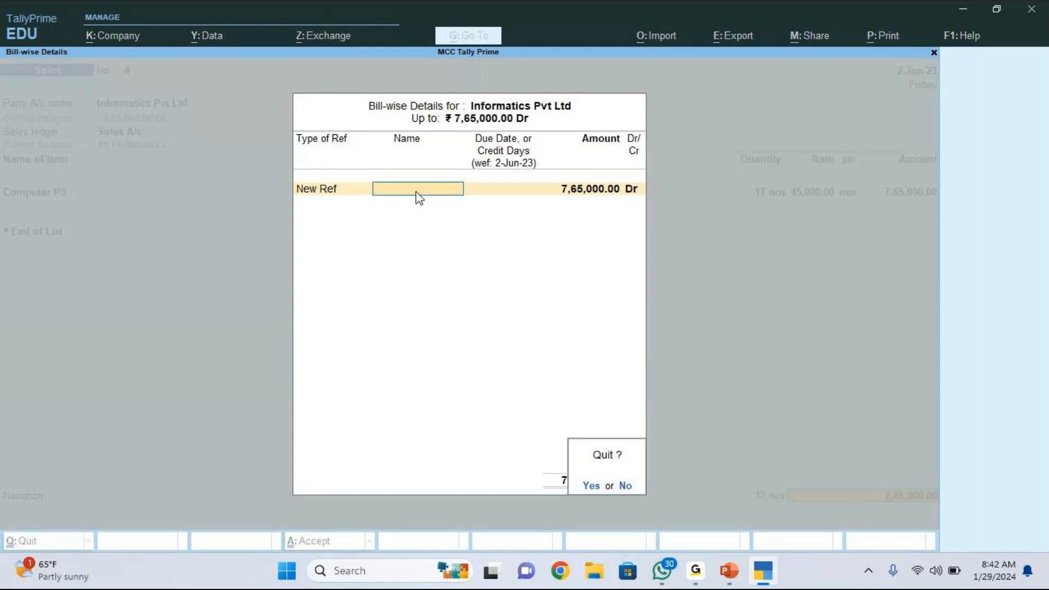
{"action": "key", "text": "y"}
{"action": "key", "text": "Escape"}
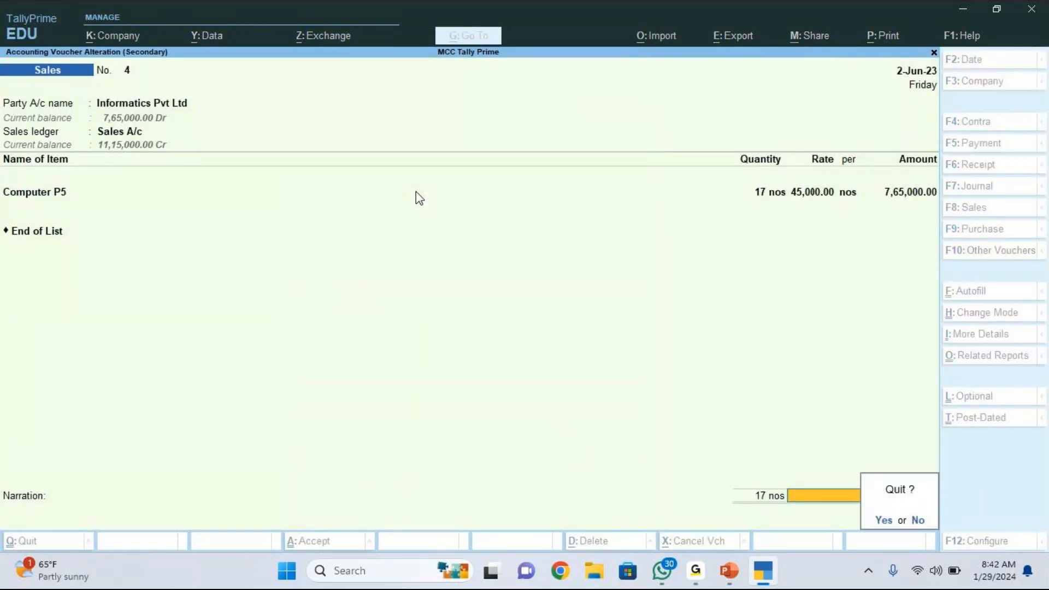
{"action": "key", "text": "y"}
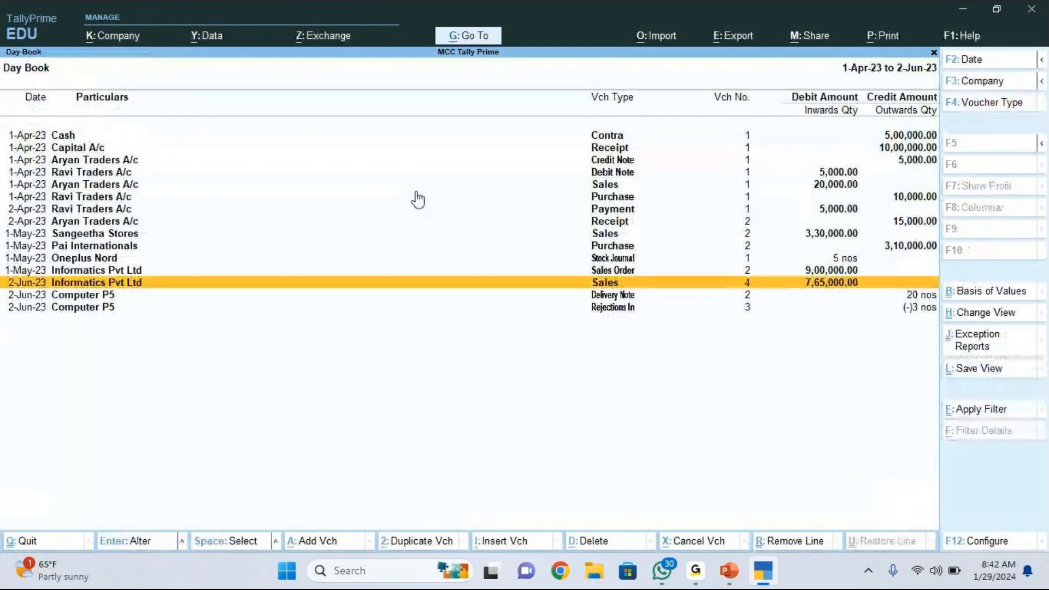
{"action": "key", "text": "Return"}
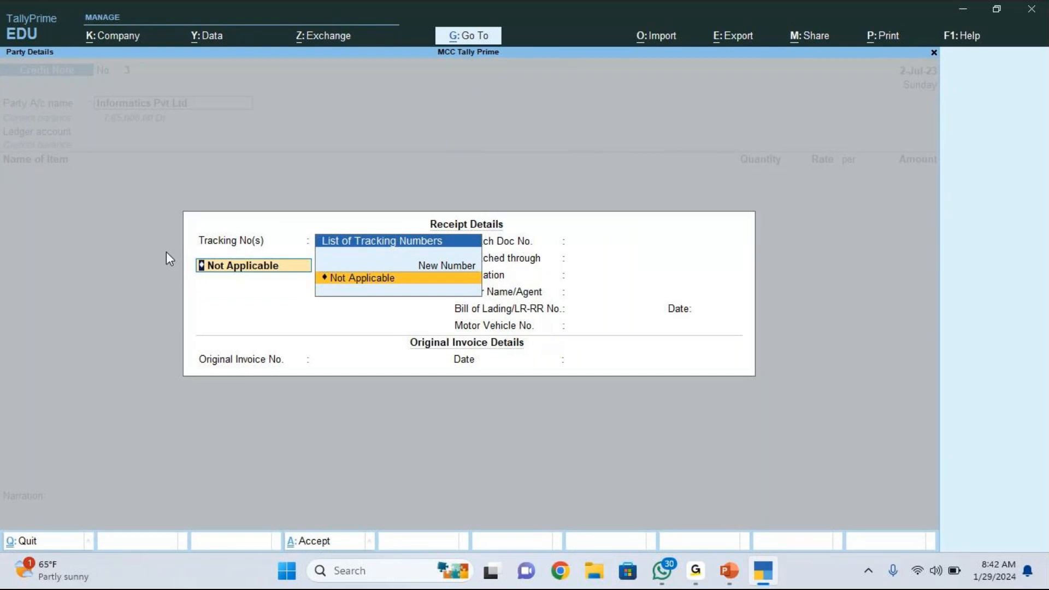
- Keep tracking as Not Applicable in the receipt details and enter original invoice number SALE-111, dated 2 June
{"action": "key", "text": "Return"}
{"action": "key", "text": "Return"}
{"action": "key", "text": "Return"}
{"action": "key", "text": "Return"}
{"action": "key", "text": "Return"}
{"action": "key", "text": "Return"}
{"action": "key", "text": "Return"}
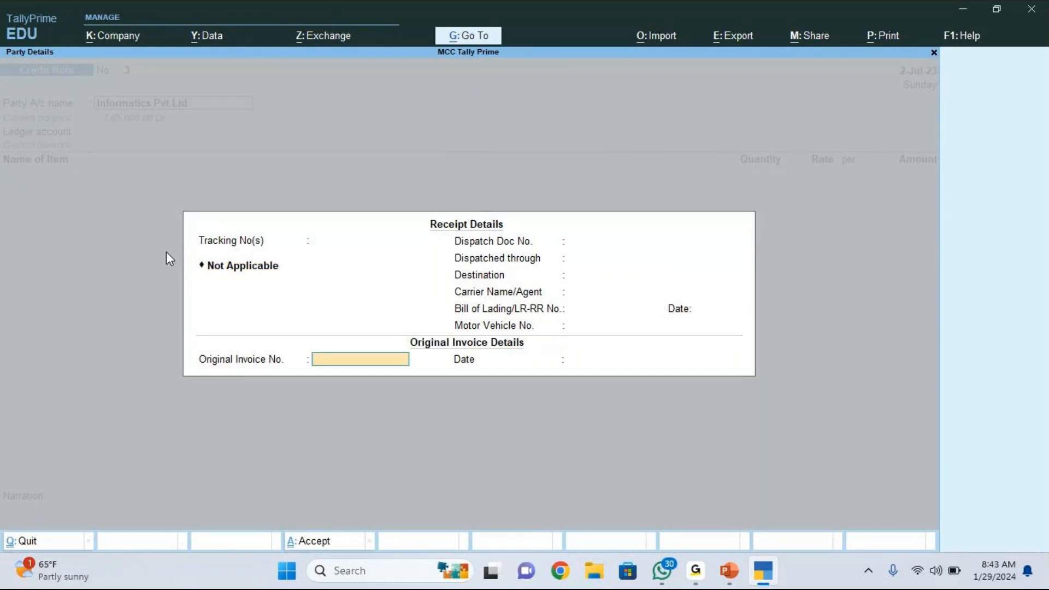
{"action": "type", "text": "SALE-111"}
{"action": "key", "text": "Return"}
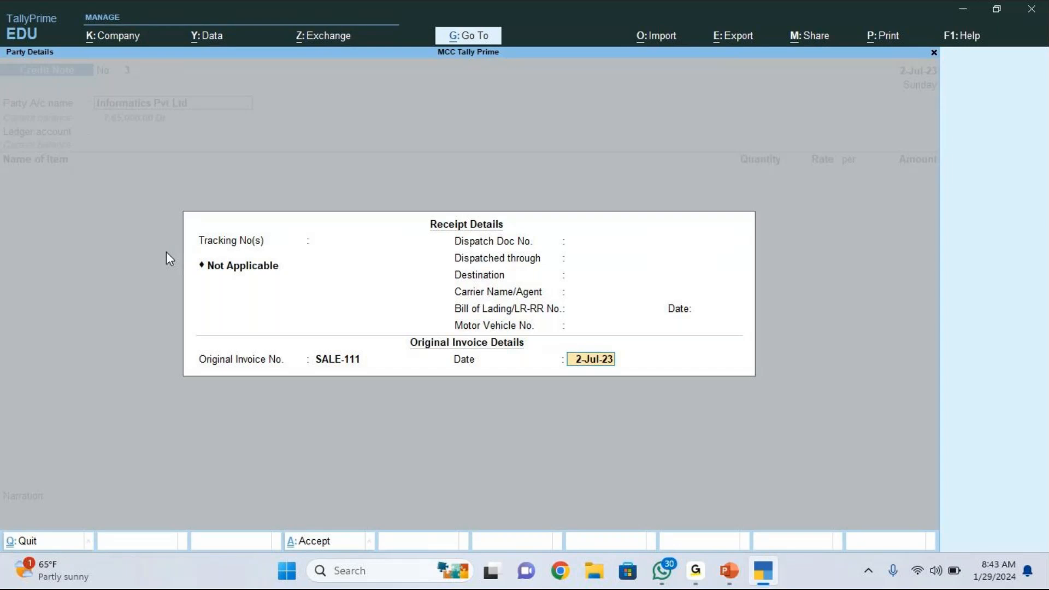
{"action": "type", "text": "2.6"}
{"action": "key", "text": "Return"}
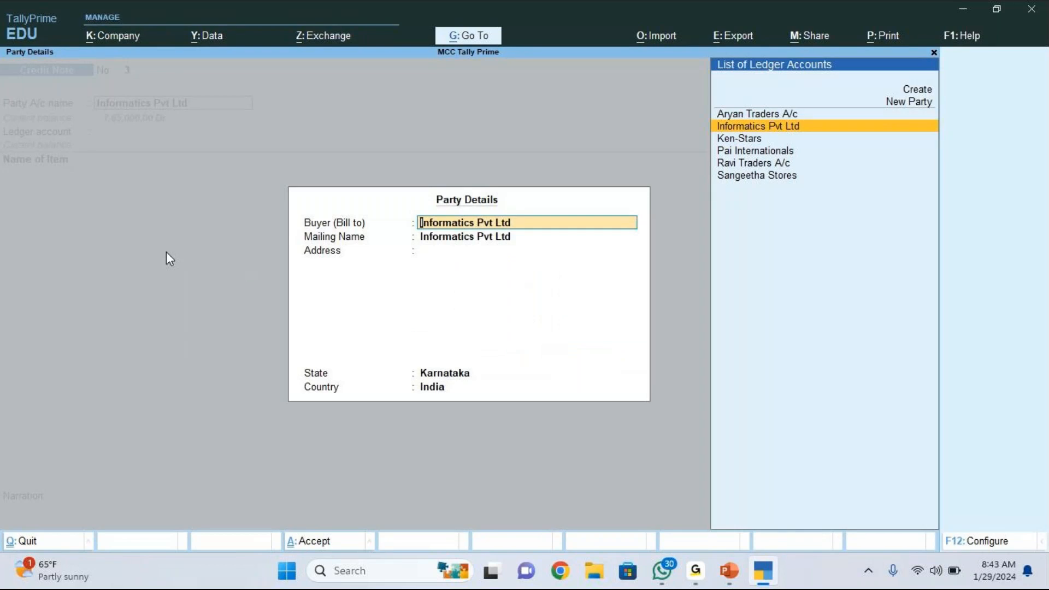
- Accept the party details for Informatics Pvt Ltd and choose Sales Return A/c as the ledger account
{"action": "key", "text": "Return"}
{"action": "key", "text": "Return"}
{"action": "key", "text": "Return"}
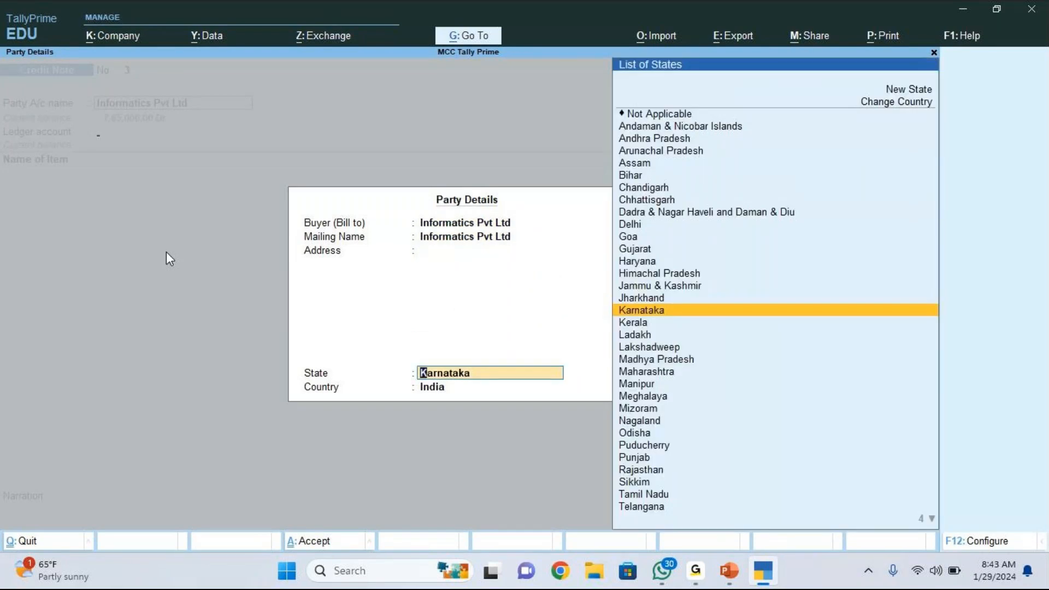
{"action": "key", "text": "Return"}
{"action": "key", "text": "Return"}
{"action": "key", "text": "Down"}
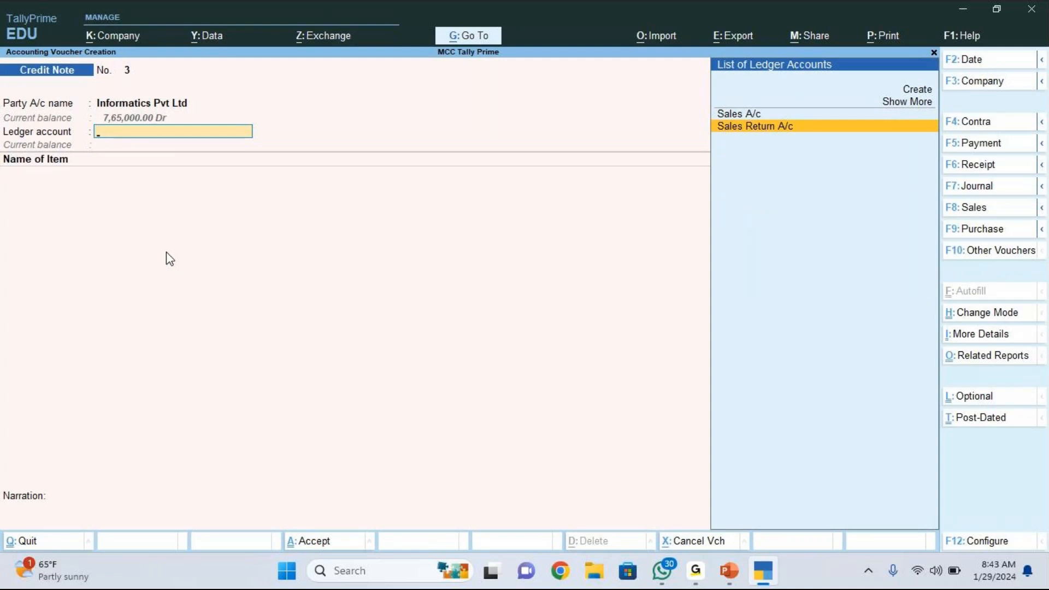
{"action": "key", "text": "Return"}
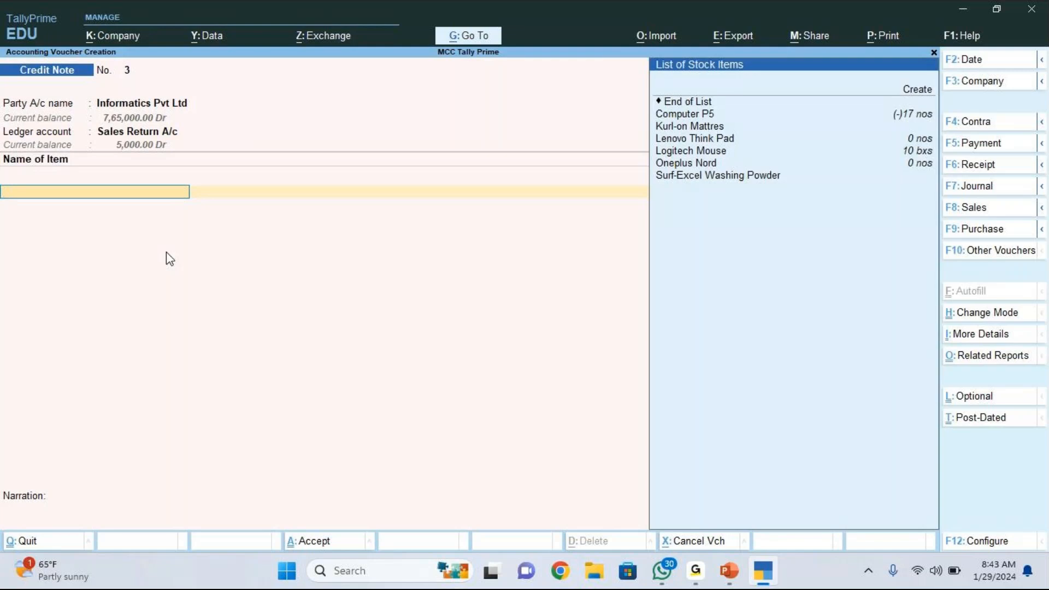
- Add Computer P5 to the Credit Note with tracking number Not Applicable, order IPL-01 and location Jayanagar
{"action": "key", "text": "Down"}
{"action": "key", "text": "Return"}
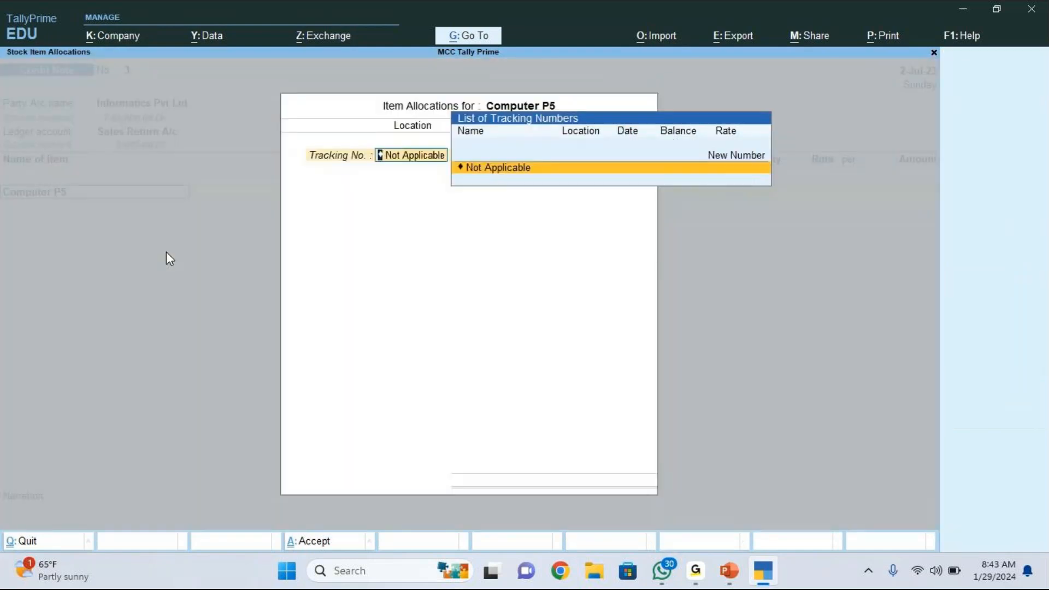
{"action": "key", "text": "Return"}
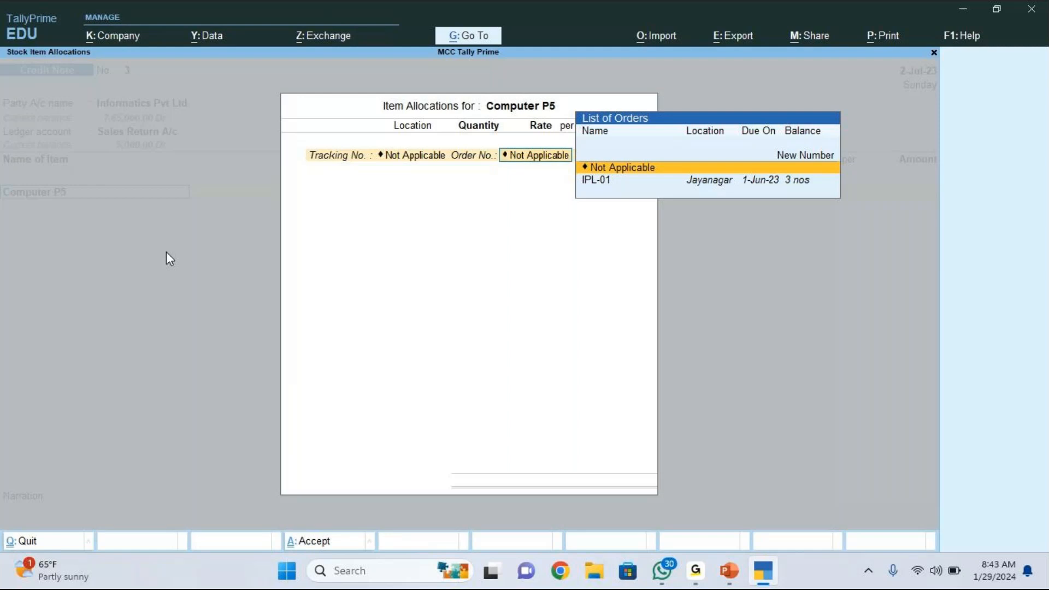
{"action": "key", "text": "Down"}
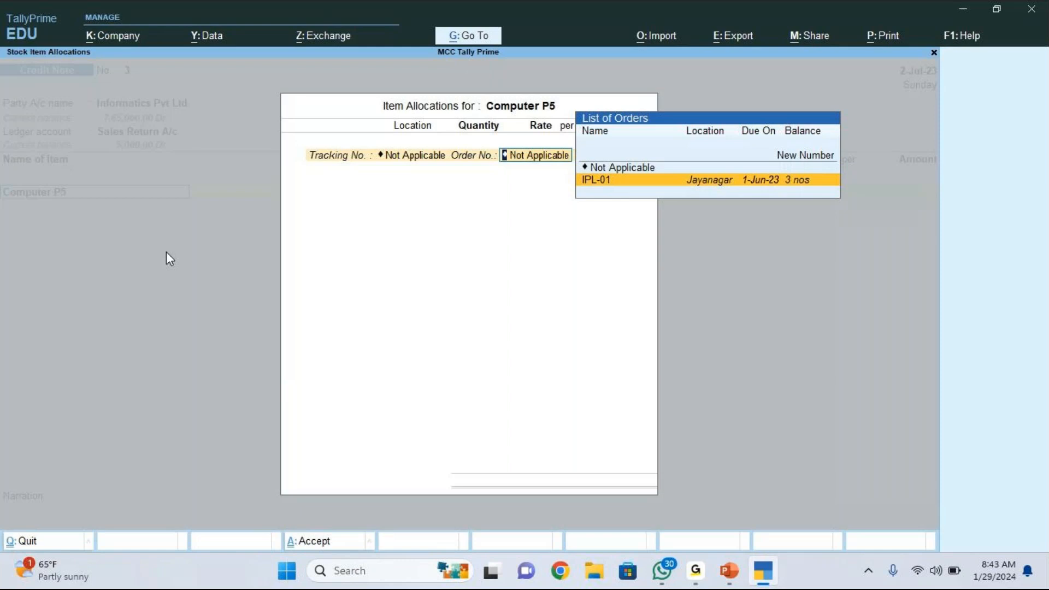
{"action": "key", "text": "Return"}
{"action": "key", "text": "Return"}
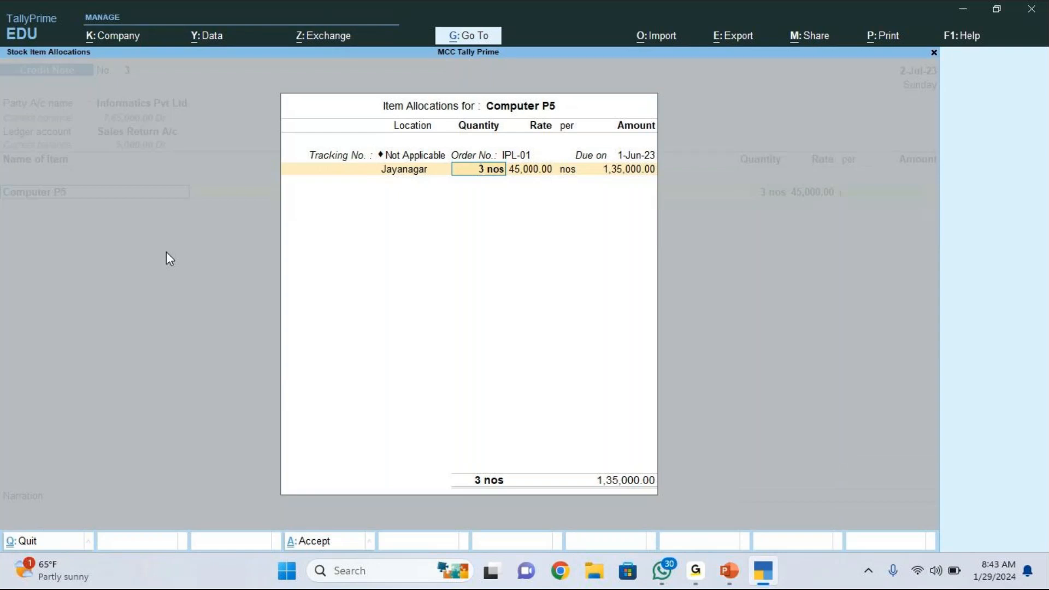
- Check Transaction 5 in the PowerPoint presentation, and complete the Computer P5 allocation with a quantity of 2 nos
{"action": "key", "text": "alt+Tab"}
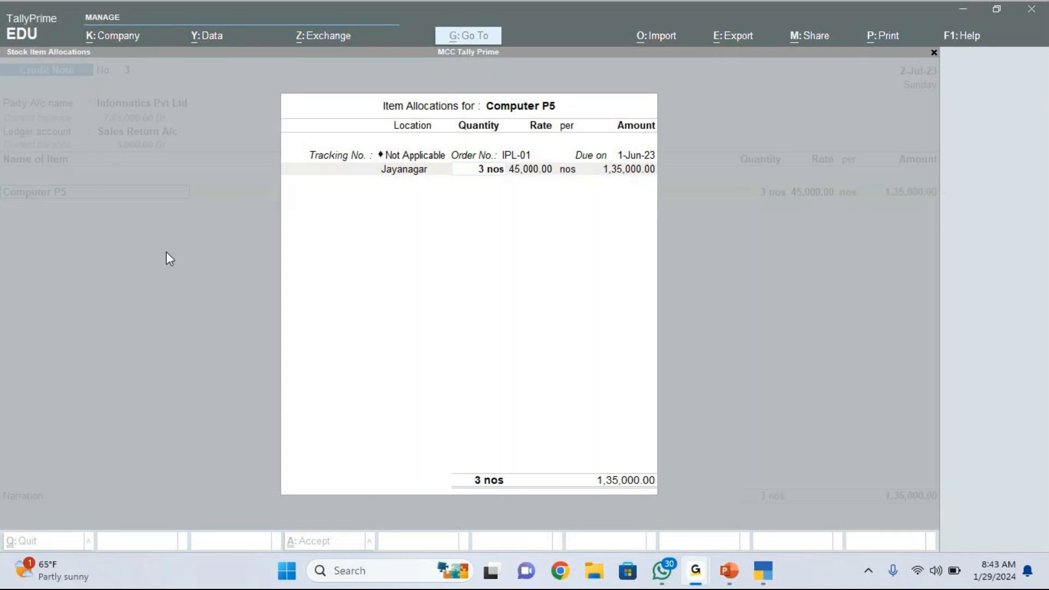
{"action": "key", "text": "alt+Tab"}
{"action": "key", "text": "alt+Tab"}
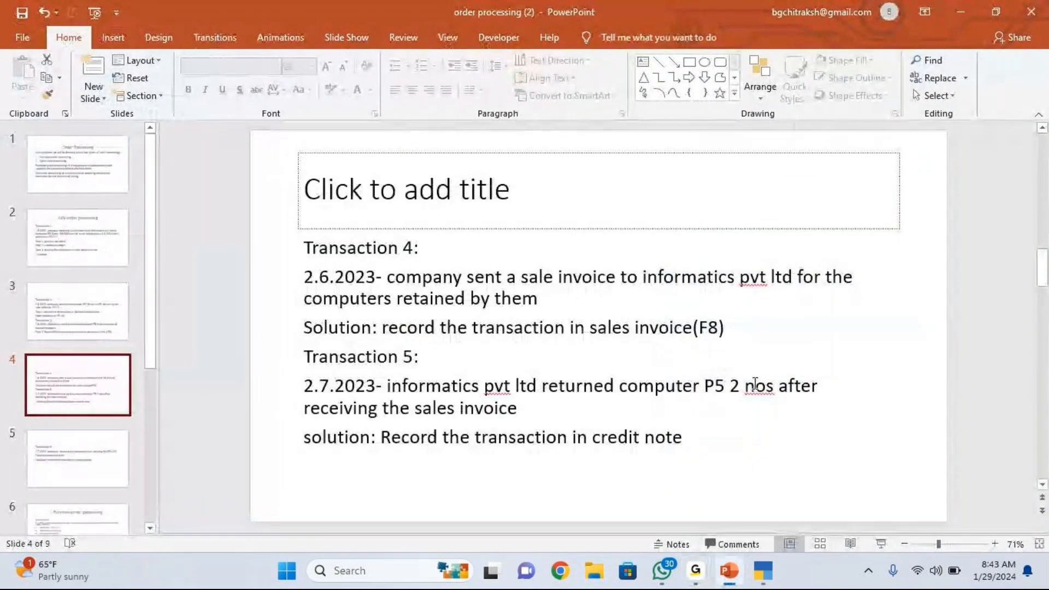
{"action": "key", "text": "alt+Tab"}
{"action": "key", "text": "alt+Tab"}
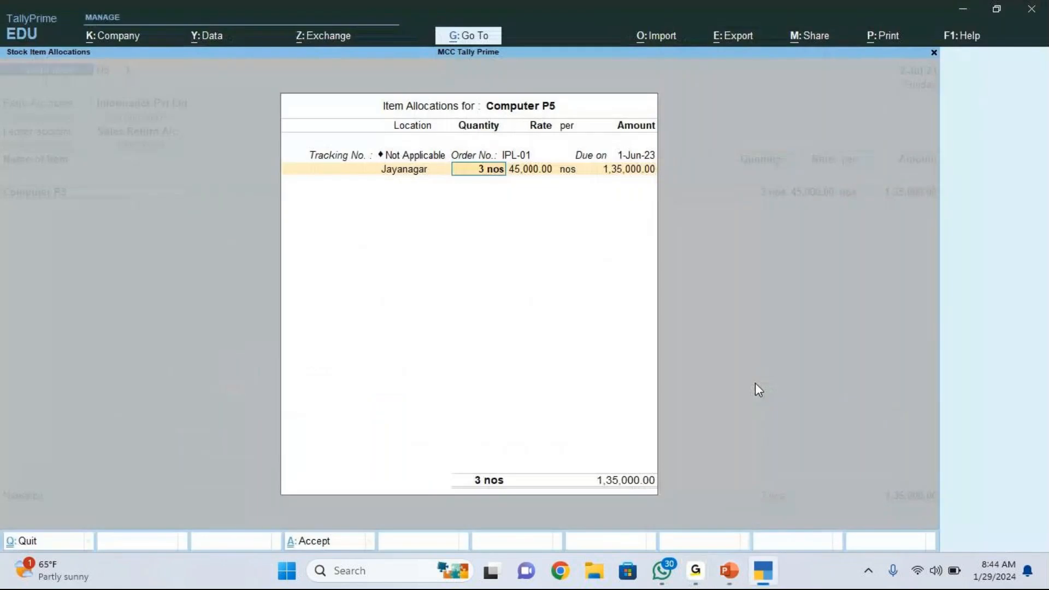
{"action": "type", "text": "2"}
{"action": "key", "text": "Return"}
{"action": "key", "text": "Return"}
{"action": "key", "text": "Return"}
{"action": "key", "text": "Return"}
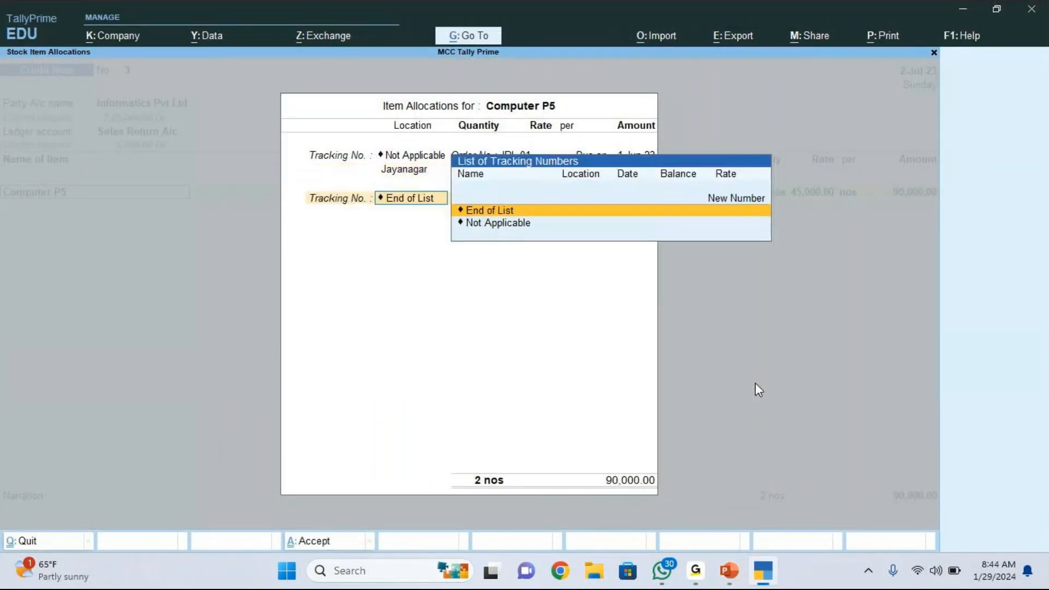
{"action": "key", "text": "Return"}
{"action": "key", "text": "Return"}
{"action": "key", "text": "Return"}
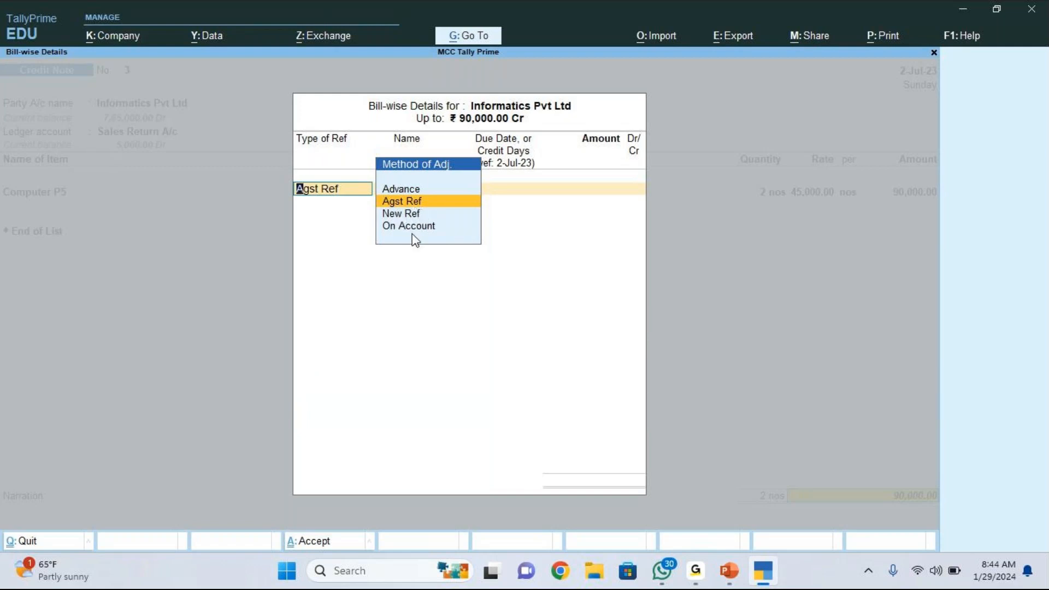
- Adjust the 90,000 credit against pending bill SALE-111, accept the Credit Note, and return to the Gateway of Tally
{"action": "key", "text": "Return"}
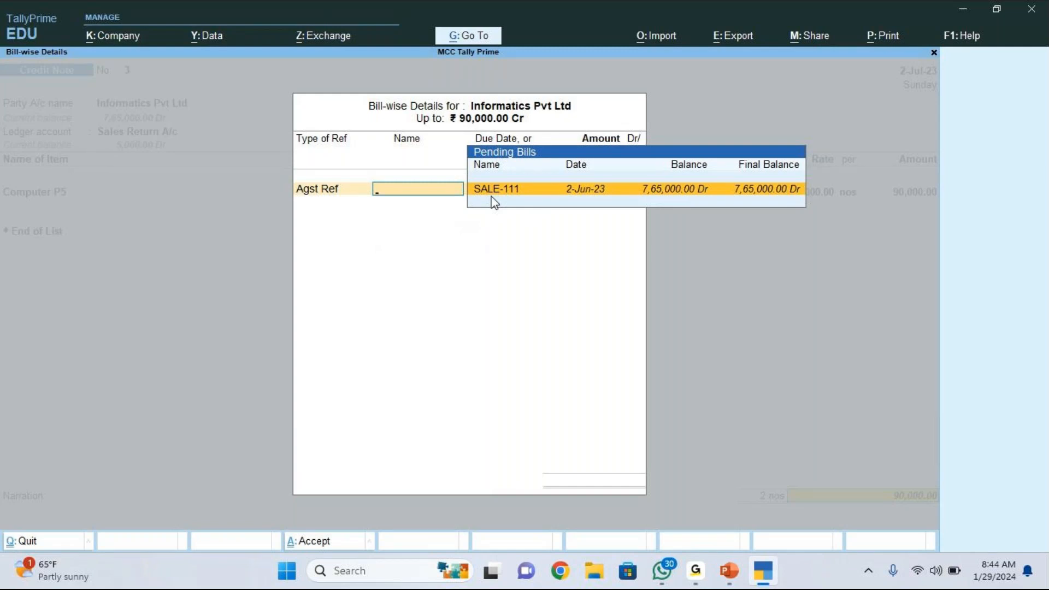
{"action": "key", "text": "Return"}
{"action": "key", "text": "Return"}
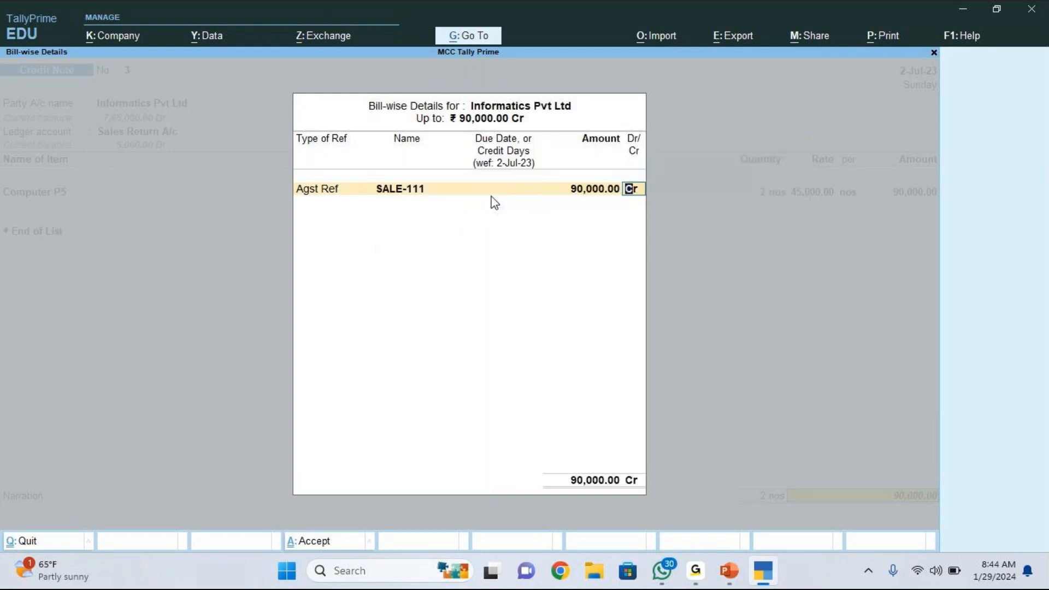
{"action": "key", "text": "Return"}
{"action": "key", "text": "Return"}
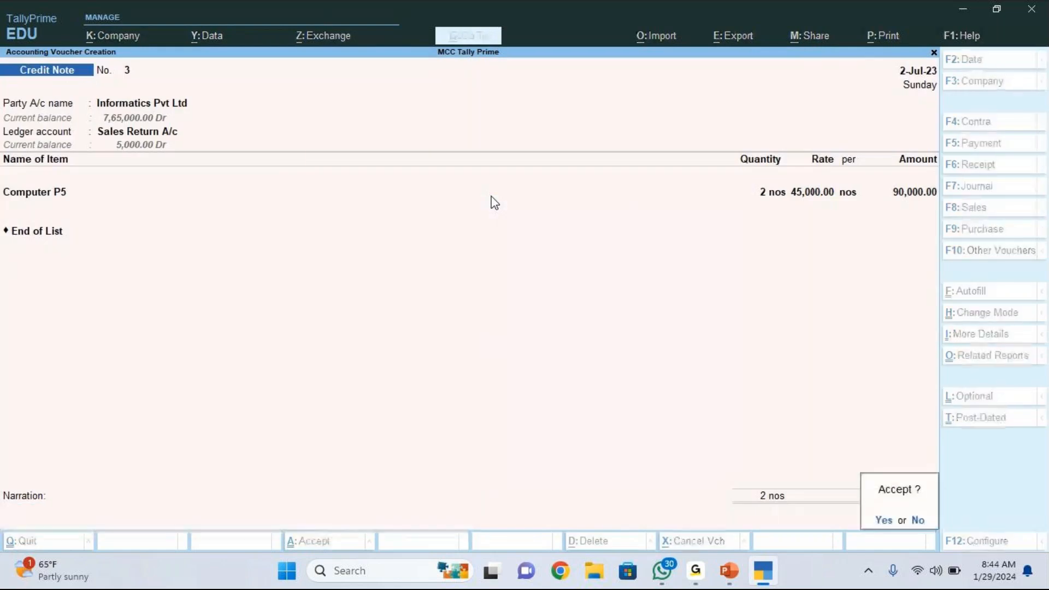
{"action": "key", "text": "Return"}
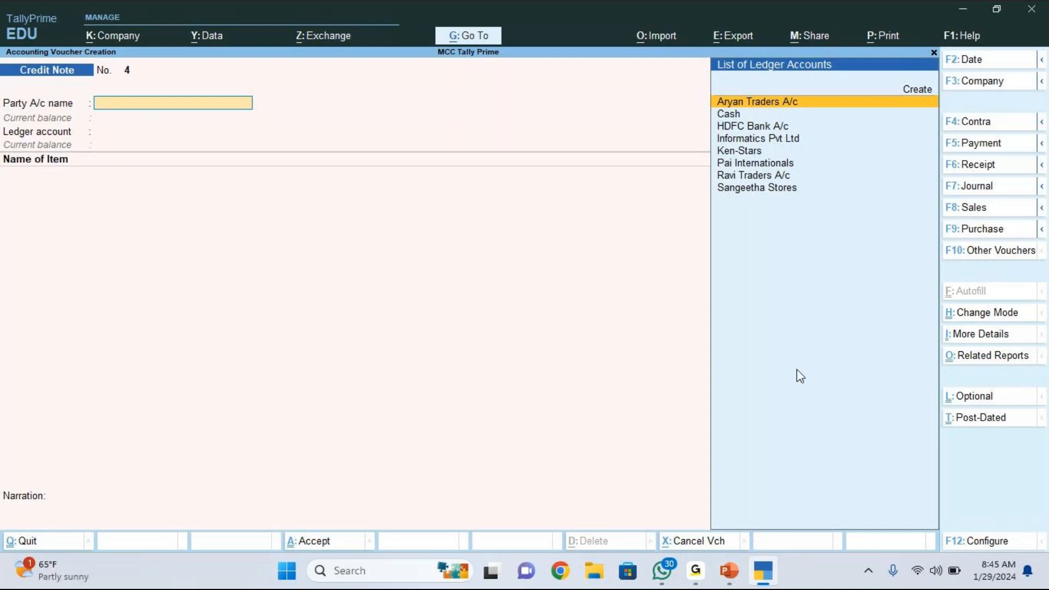
{"action": "key", "text": "Escape"}
{"action": "key", "text": "y"}
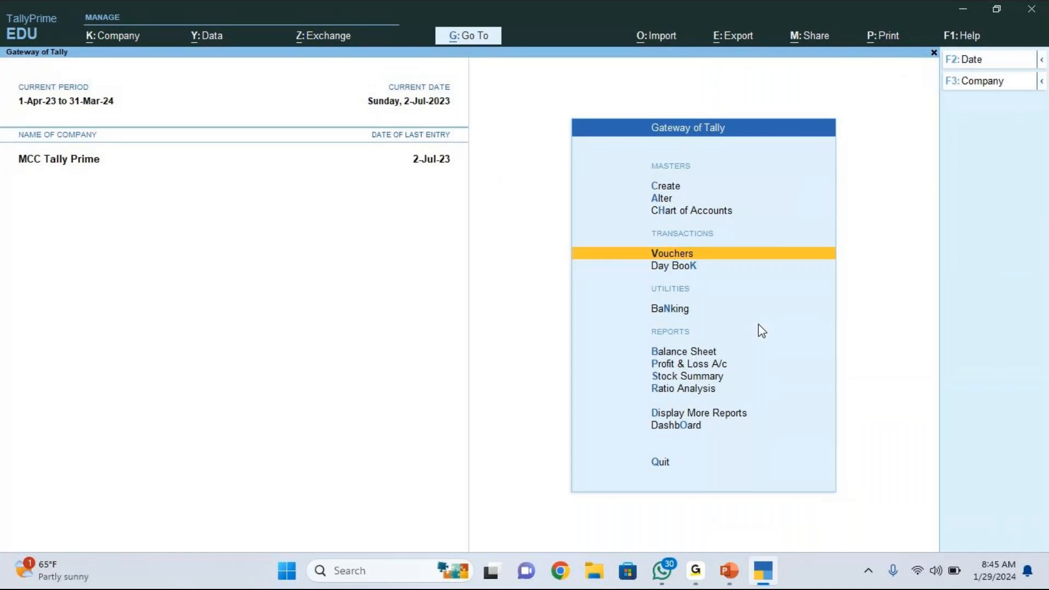
- Switch to the PowerPoint presentation, read Transaction 6, and return to TallyPrime
{"action": "key", "text": "alt+Tab"}
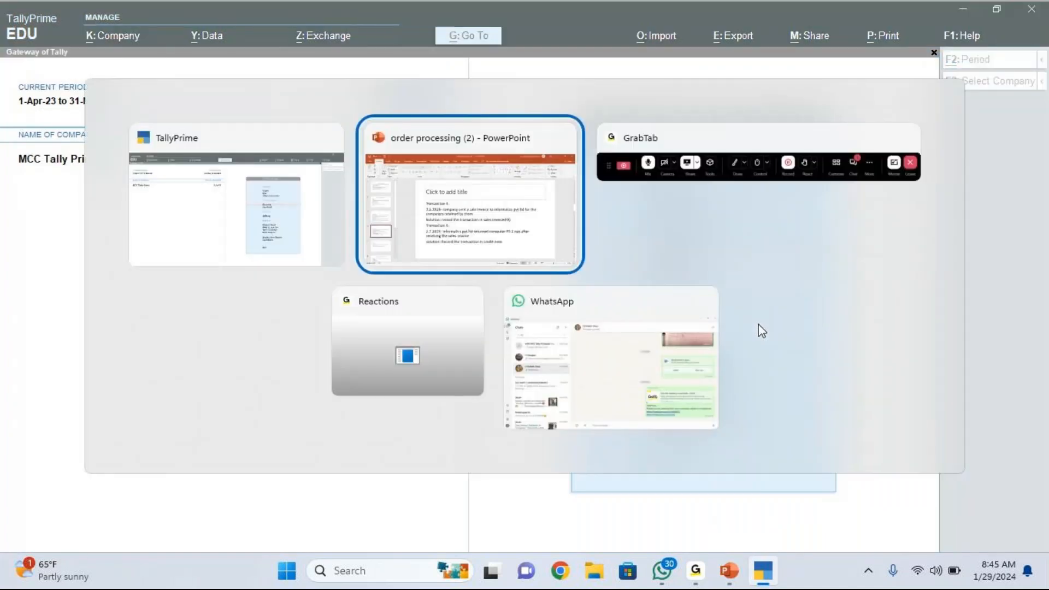
{"action": "scroll", "coordinate": [759, 324], "scroll_direction": "down", "scroll_amount": 1}
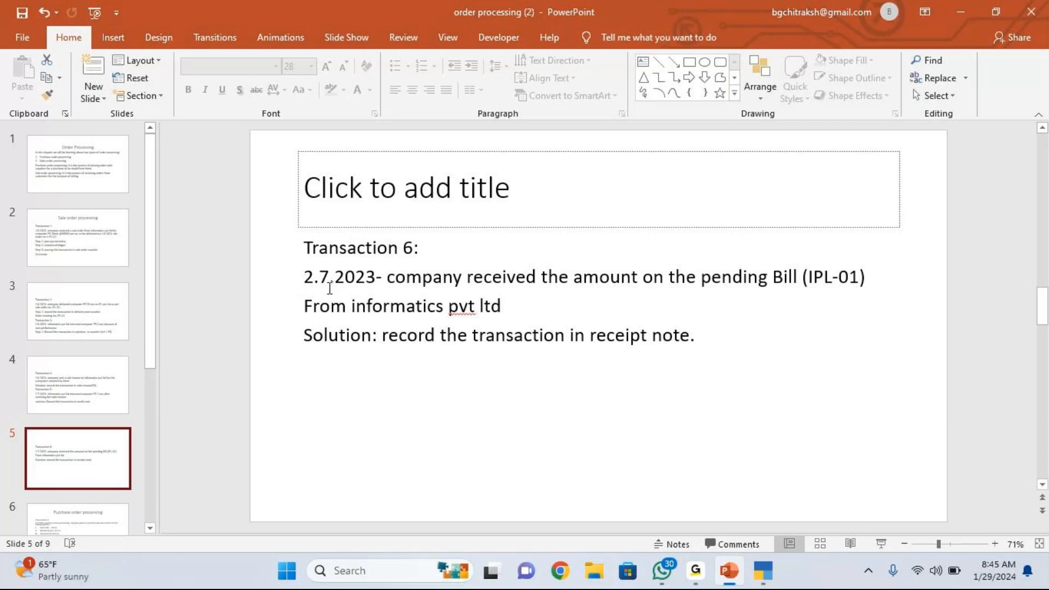
{"action": "key", "text": "alt+Tab"}
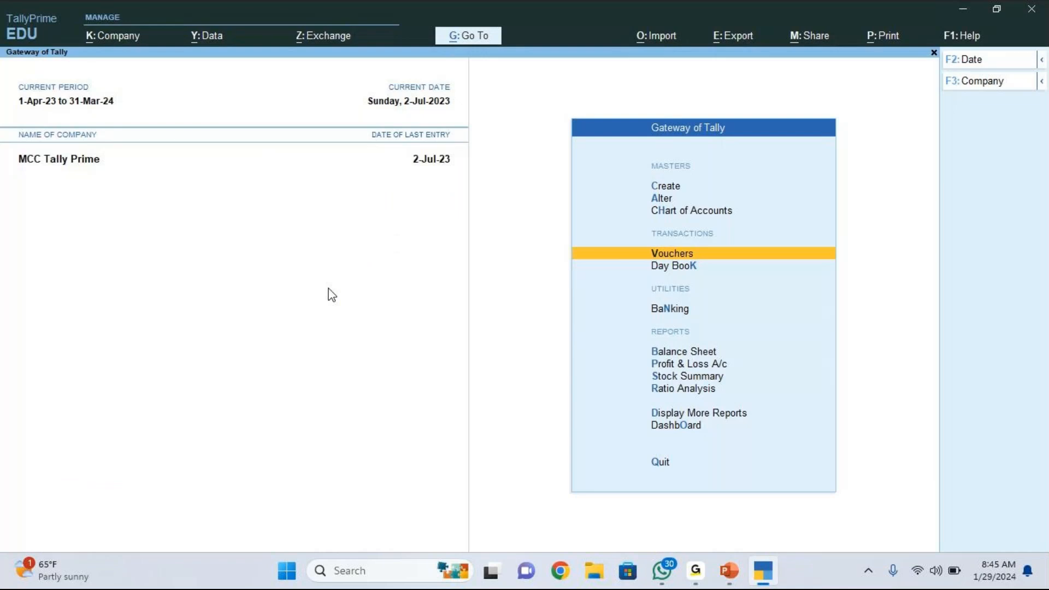
- Start a Receipt voucher and choose Informatics Pvt Ltd as the account to credit
{"action": "key", "text": "Return"}
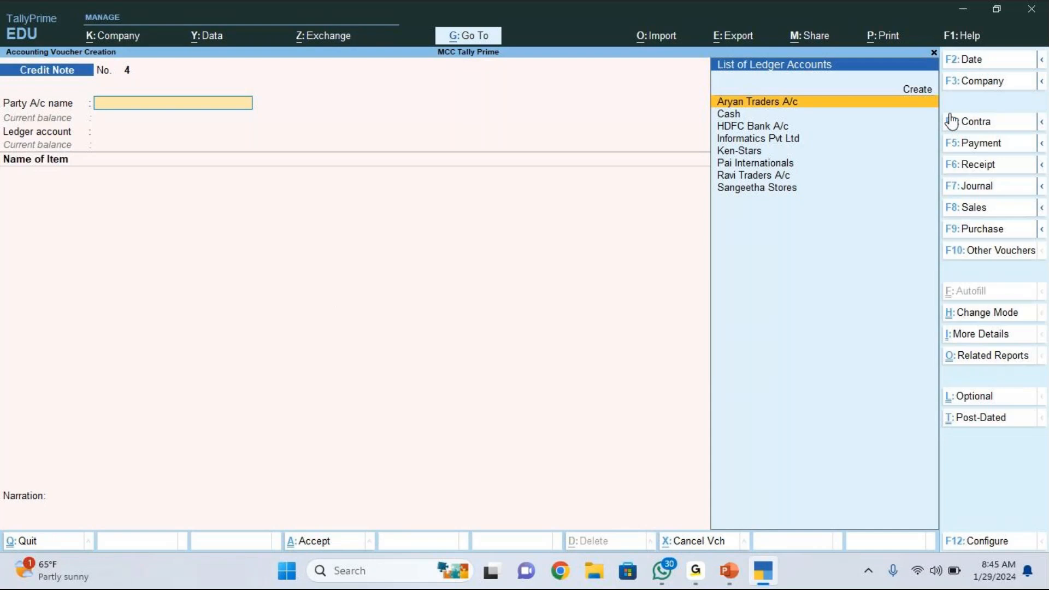
{"action": "left_click", "coordinate": [978, 164]}
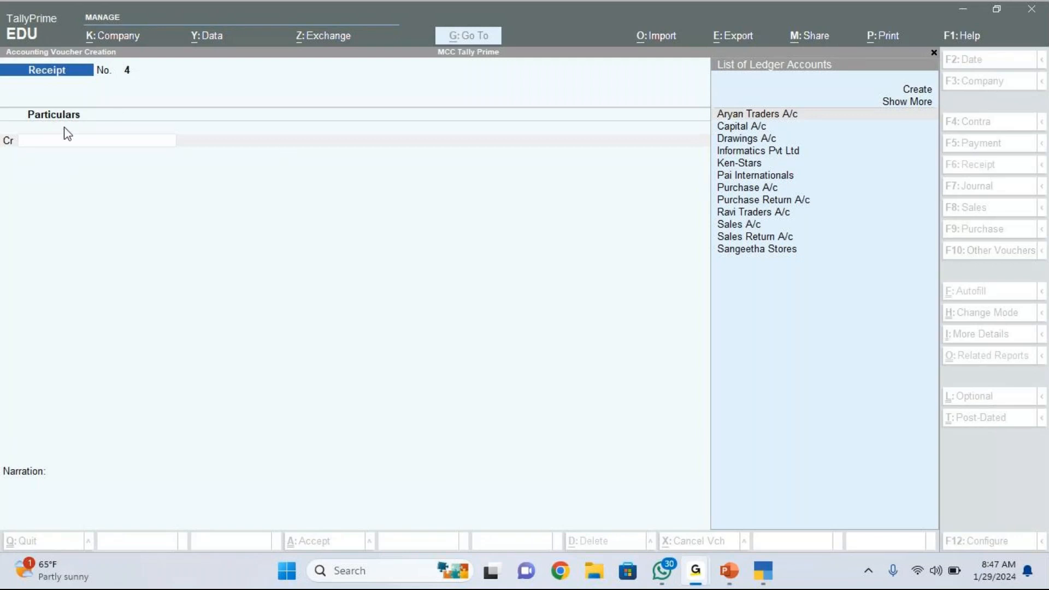
{"action": "left_click", "coordinate": [65, 143]}
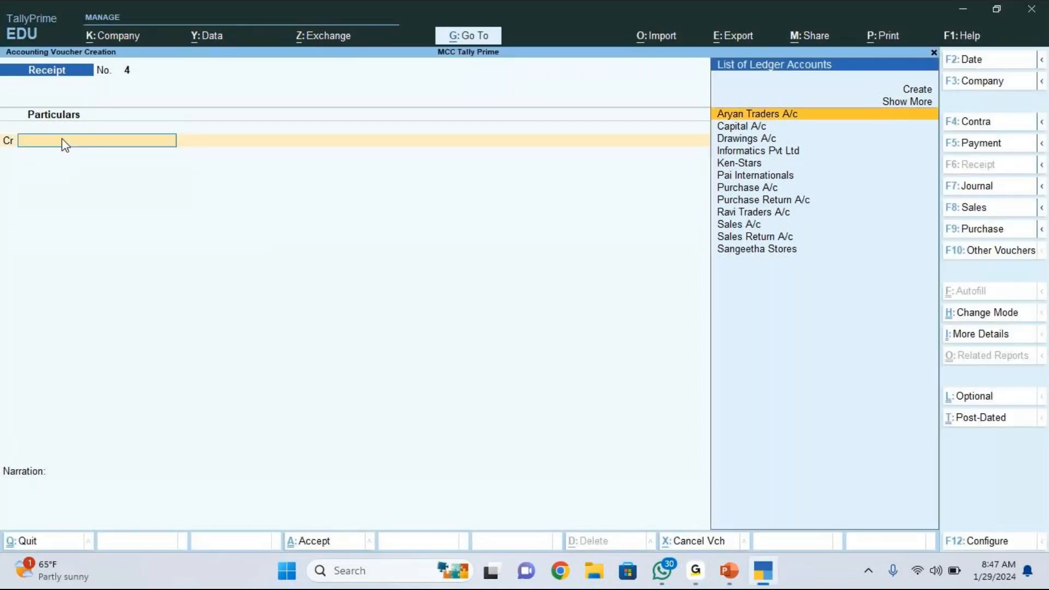
{"action": "key", "text": "Down"}
{"action": "key", "text": "Down"}
{"action": "key", "text": "Down"}
{"action": "key", "text": "Return"}
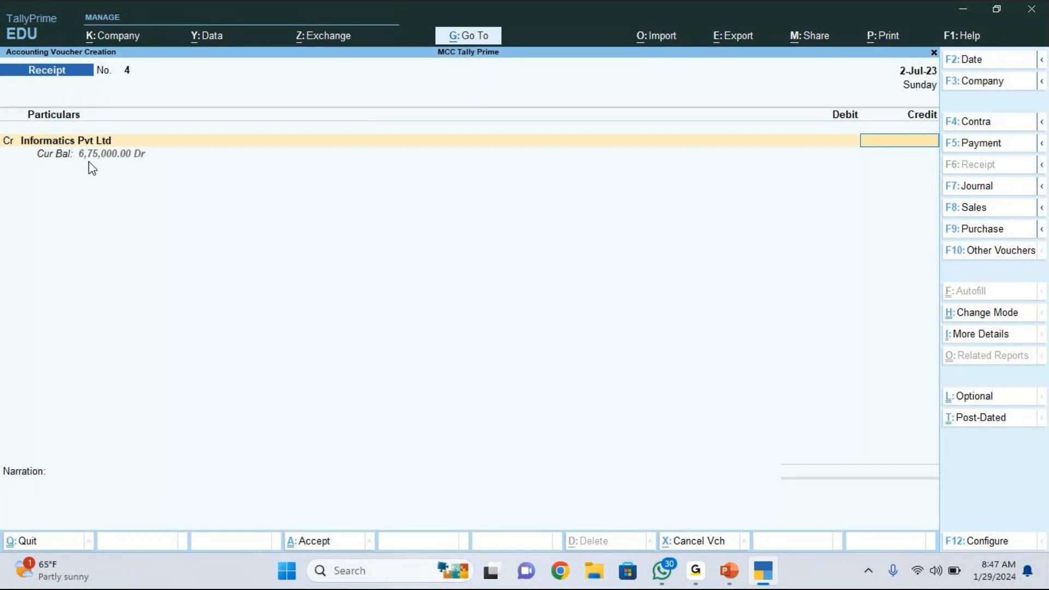
- Credit Informatics Pvt Ltd with 6,75,000 against reference SALE-111, and choose Cash as the debit account
{"action": "type", "text": "6,75,000"}
{"action": "key", "text": "Return"}
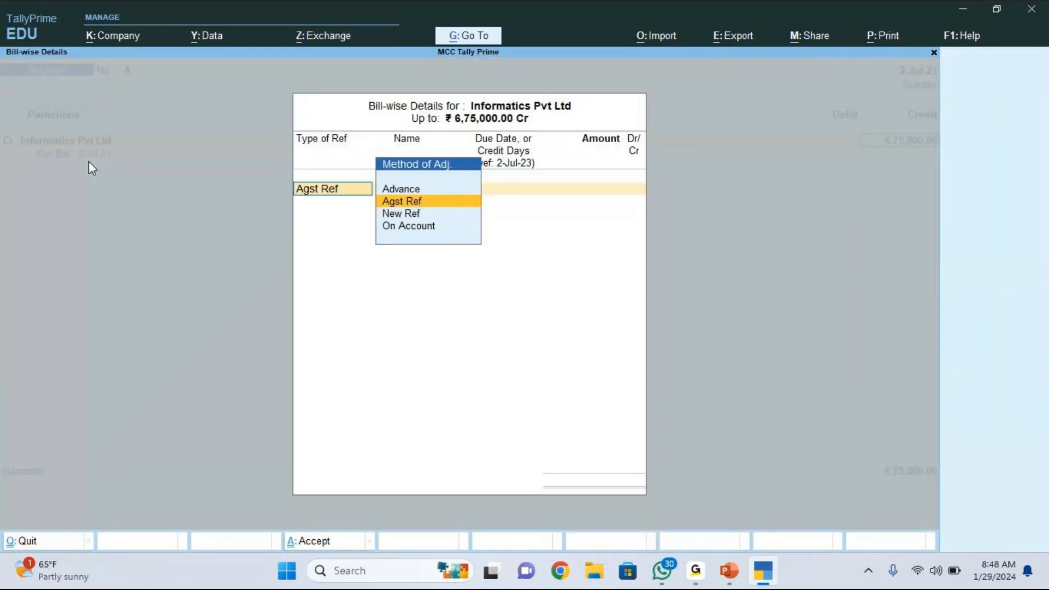
{"action": "left_click", "coordinate": [419, 207]}
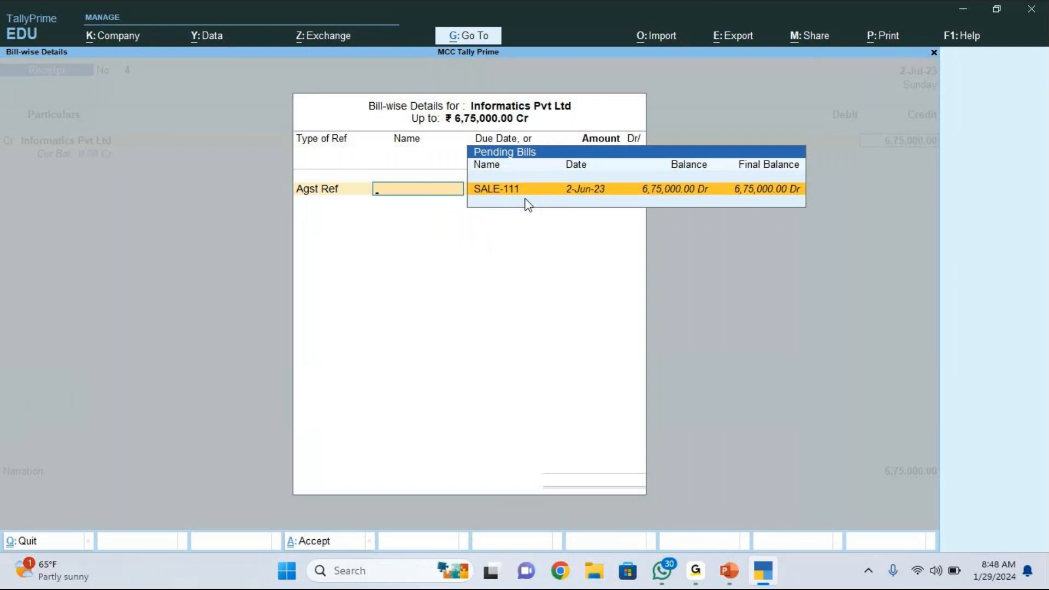
{"action": "key", "text": "Return"}
{"action": "key", "text": "Return"}
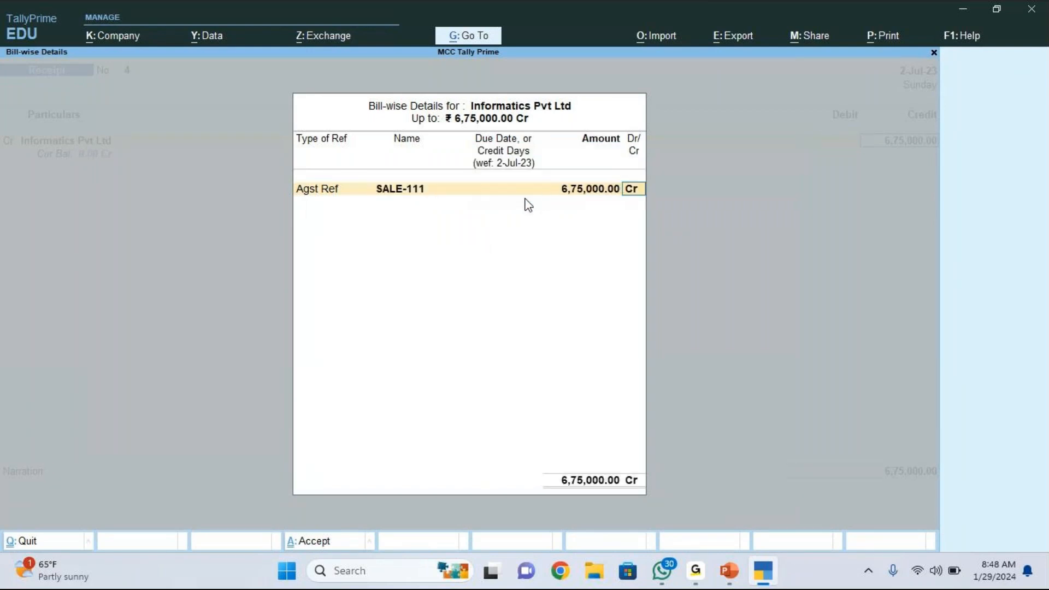
{"action": "key", "text": "Return"}
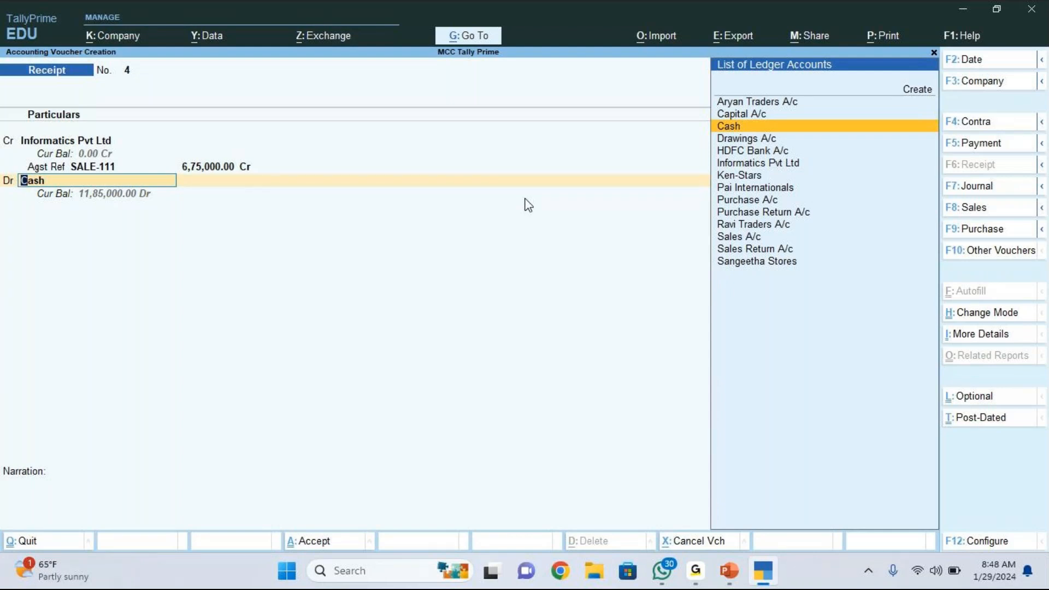
{"action": "key", "text": "Return"}
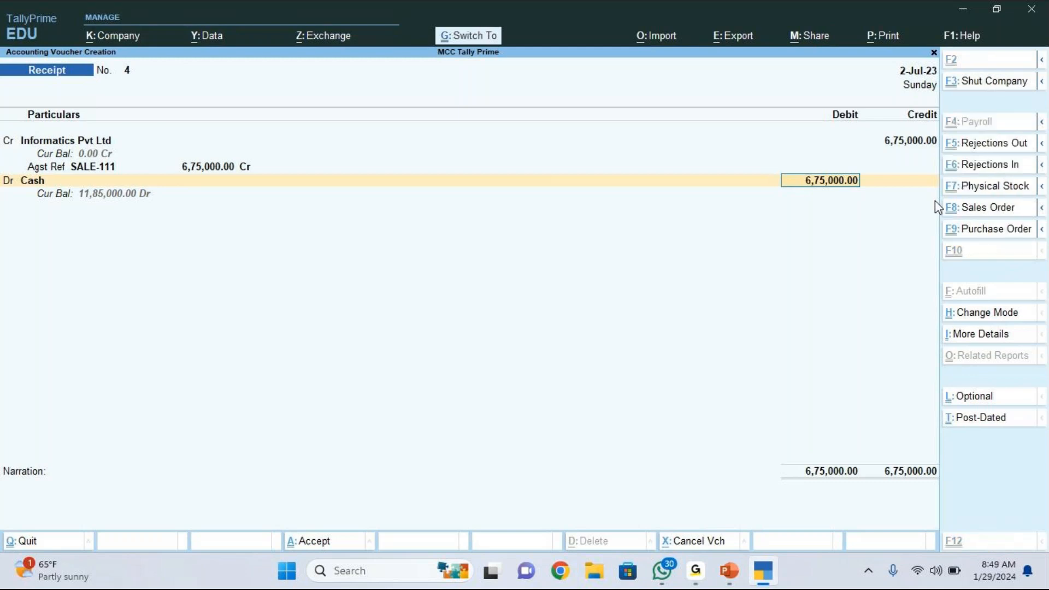
- Calculate 45000*15 in the built-in calculator to check the receipt amount, then close the calculator
{"action": "key", "text": "ctrl+n"}
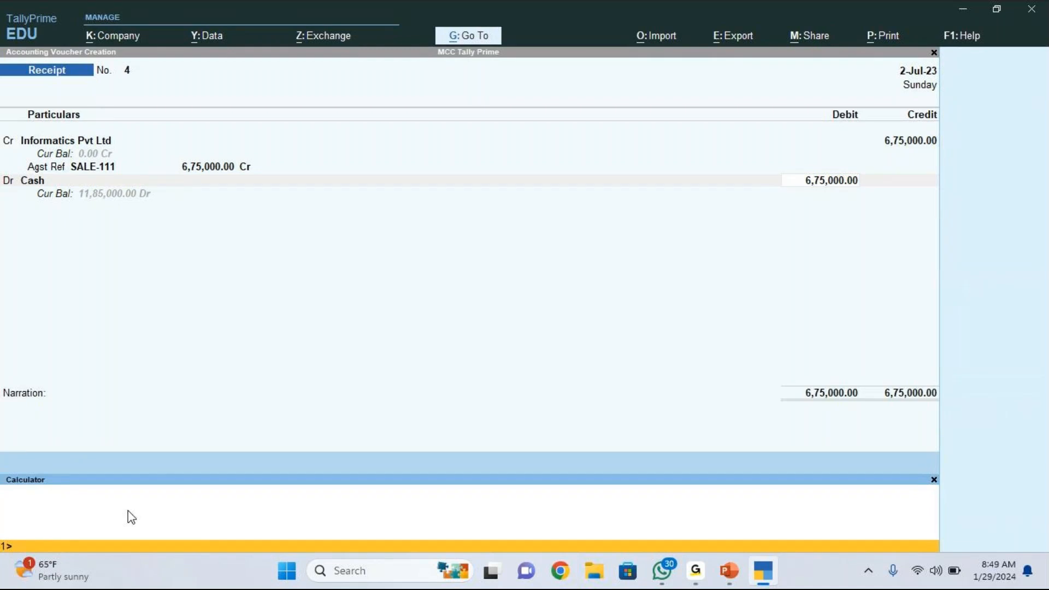
{"action": "type", "text": "45"}
{"action": "type", "text": "000*15"}
{"action": "key", "text": "Return"}
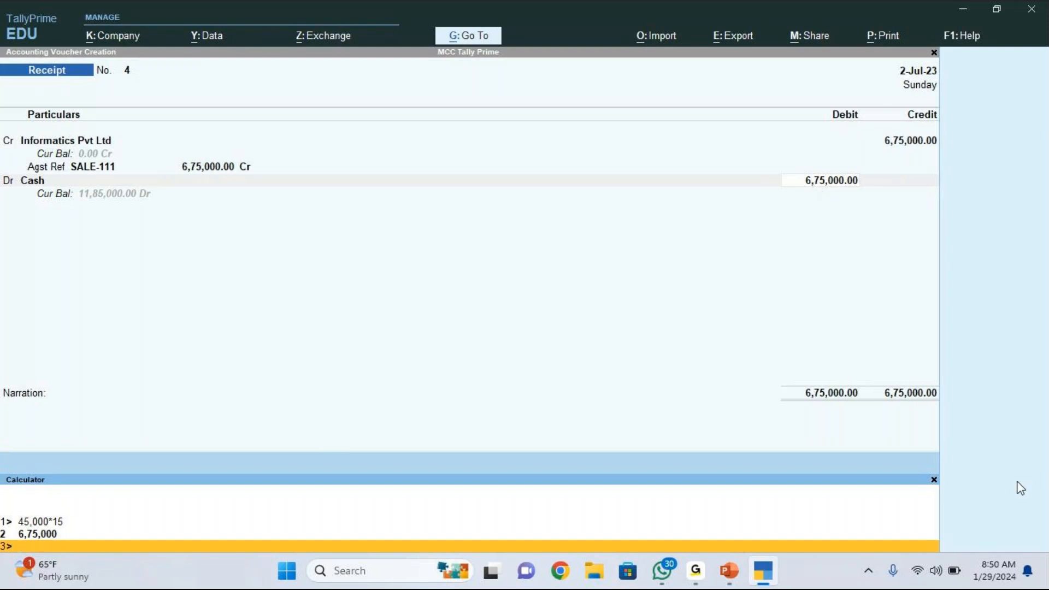
{"action": "left_click", "coordinate": [934, 480]}
- Accept the Cash debit of 6,75,000, save the Receipt voucher without a narration, and return to the Gateway of Tally
{"action": "key", "text": "Return"}
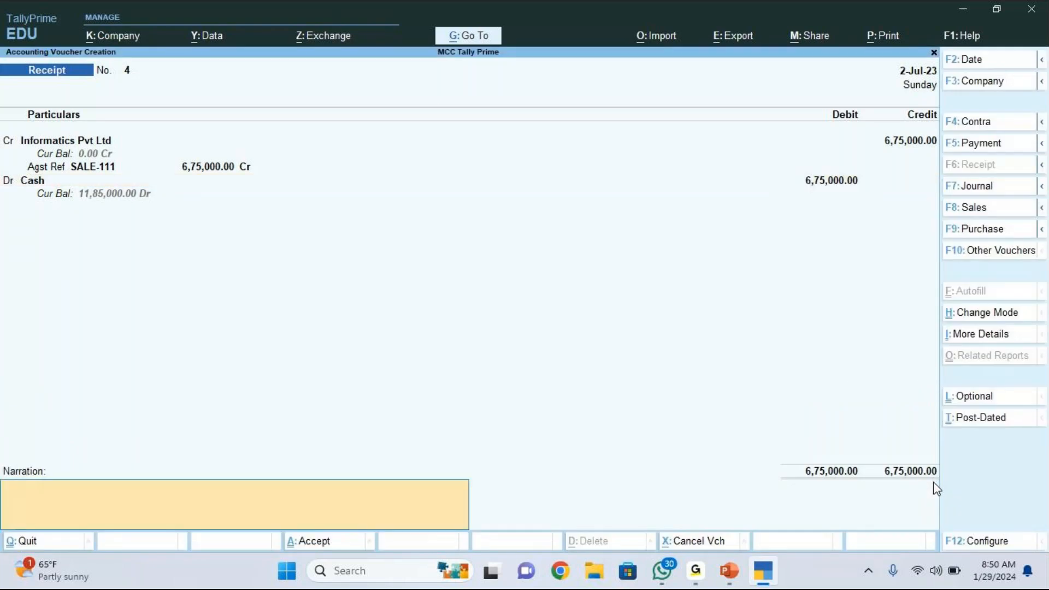
{"action": "key", "text": "Return"}
{"action": "key", "text": "Return"}
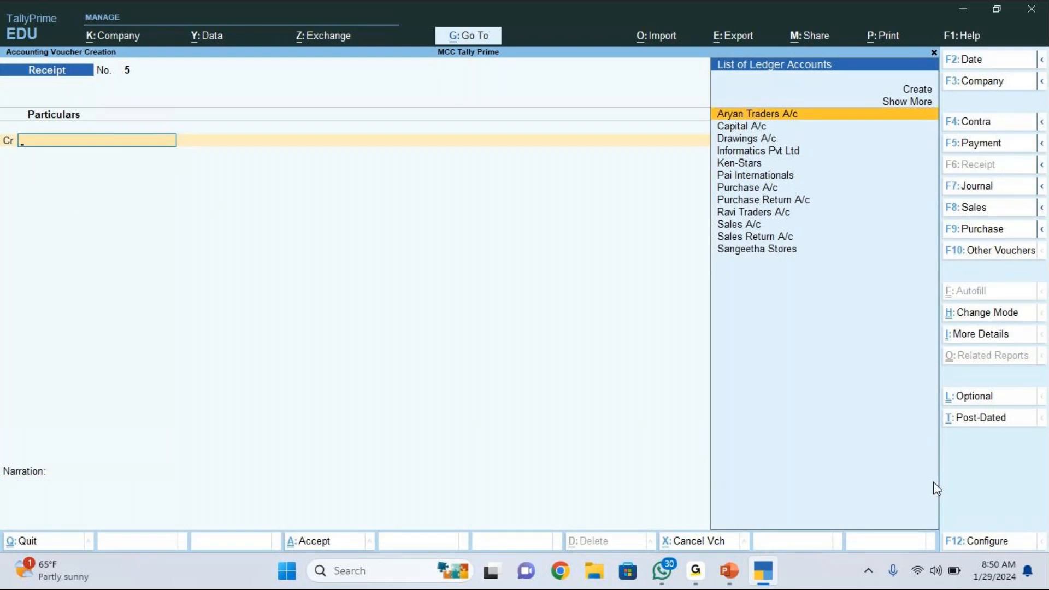
{"action": "key", "text": "Escape"}
{"action": "key", "text": "Return"}
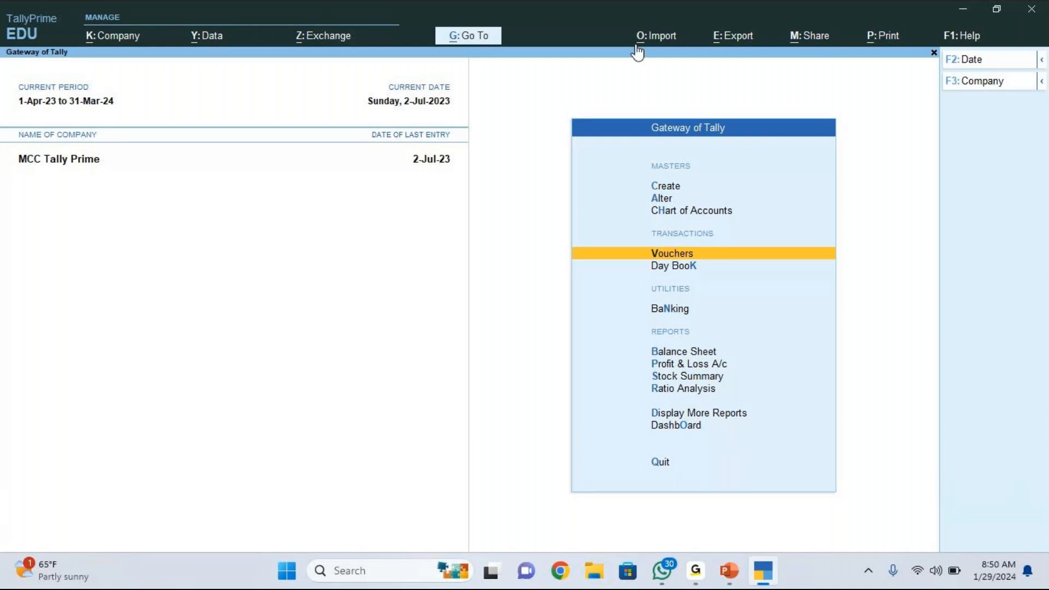
- Switch to the PowerPoint presentation
{"action": "left_click", "coordinate": [952, 114]}
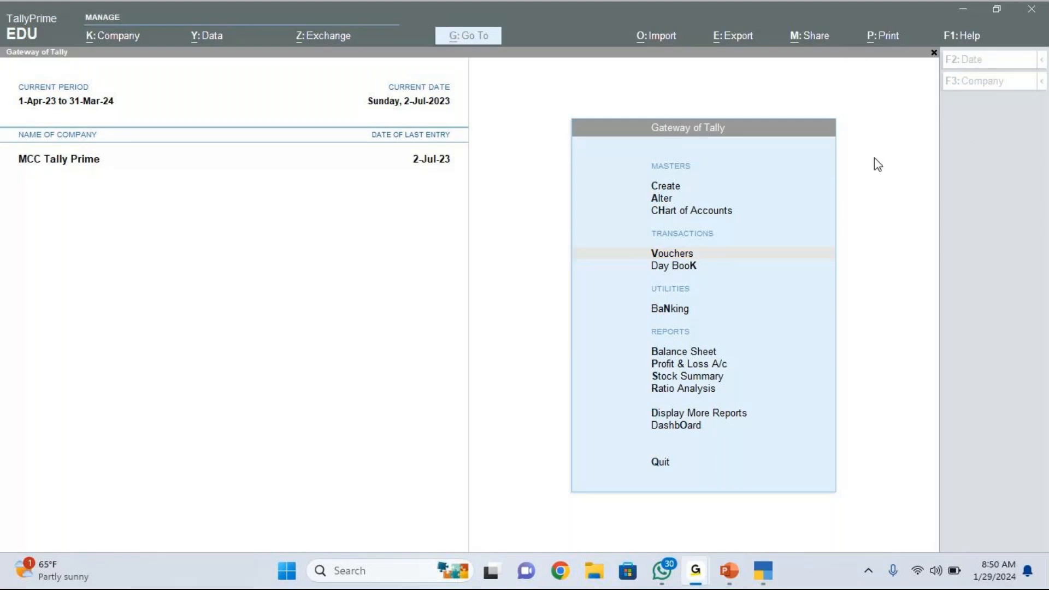
{"action": "left_click", "coordinate": [734, 580]}
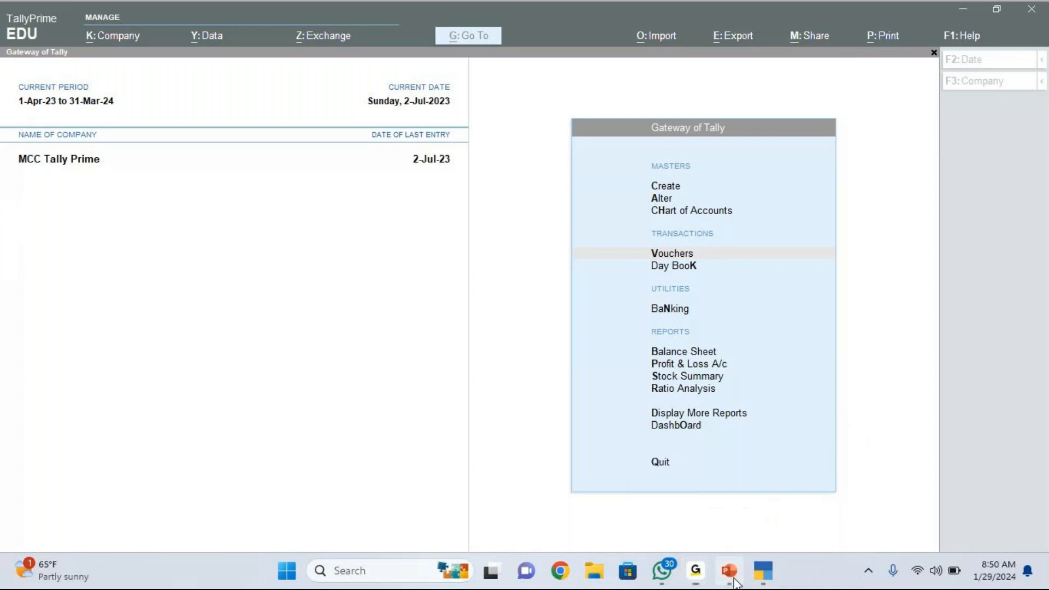
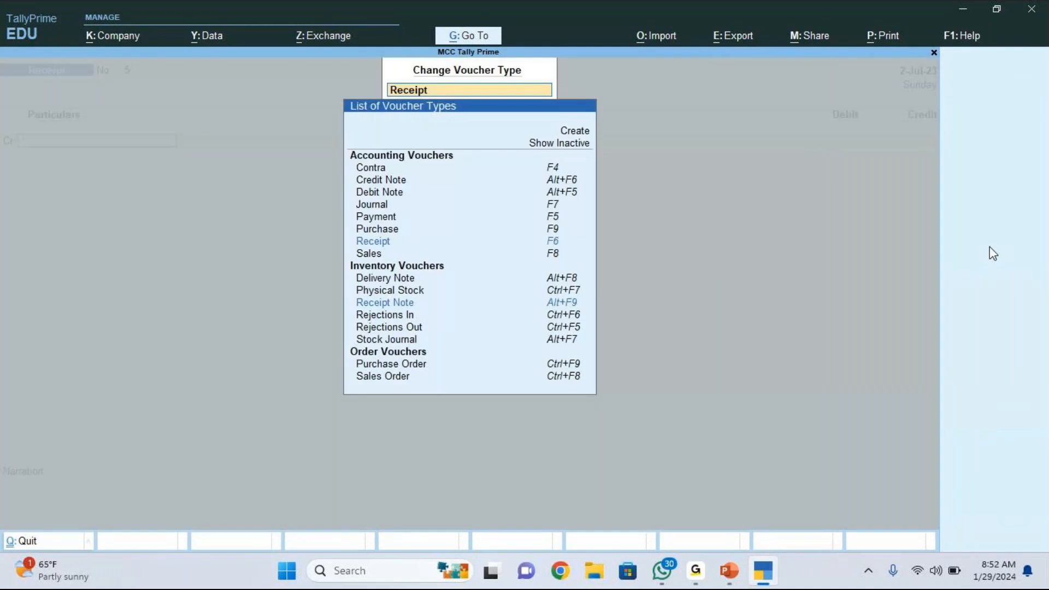
- Show the inactive voucher types in the voucher type list and change the voucher to Purchase Order
{"action": "key", "text": "Up"}
{"action": "key", "text": "Up"}
{"action": "key", "text": "Up"}
{"action": "key", "text": "Up"}
{"action": "key", "text": "Up"}
{"action": "key", "text": "Up"}
{"action": "key", "text": "Up"}
{"action": "key", "text": "Up"}
{"action": "key", "text": "Up"}
{"action": "key", "text": "Up"}
{"action": "key", "text": "Up"}
{"action": "key", "text": "Up"}
{"action": "key", "text": "Up"}
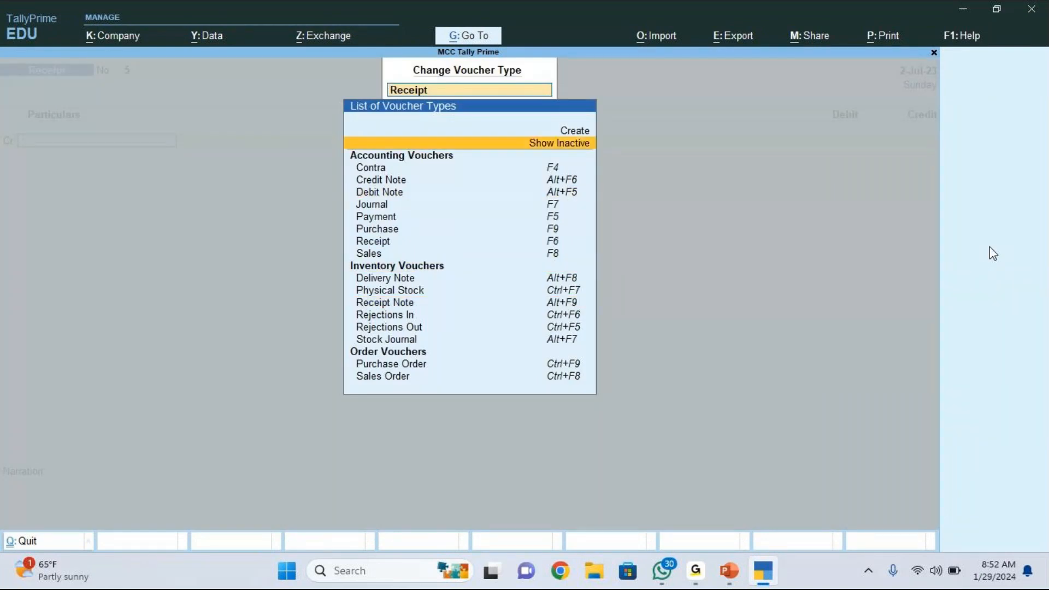
{"action": "key", "text": "Return"}
{"action": "key", "text": "Down"}
{"action": "key", "text": "Down"}
{"action": "key", "text": "Down"}
{"action": "key", "text": "Down"}
{"action": "key", "text": "Down"}
{"action": "key", "text": "Down"}
{"action": "key", "text": "Down"}
{"action": "key", "text": "Down"}
{"action": "key", "text": "Down"}
{"action": "key", "text": "Down"}
{"action": "key", "text": "Down"}
{"action": "key", "text": "Down"}
{"action": "key", "text": "Down"}
{"action": "key", "text": "Down"}
{"action": "key", "text": "Down"}
{"action": "key", "text": "Down"}
{"action": "key", "text": "Down"}
{"action": "key", "text": "Down"}
{"action": "key", "text": "Down"}
{"action": "key", "text": "Down"}
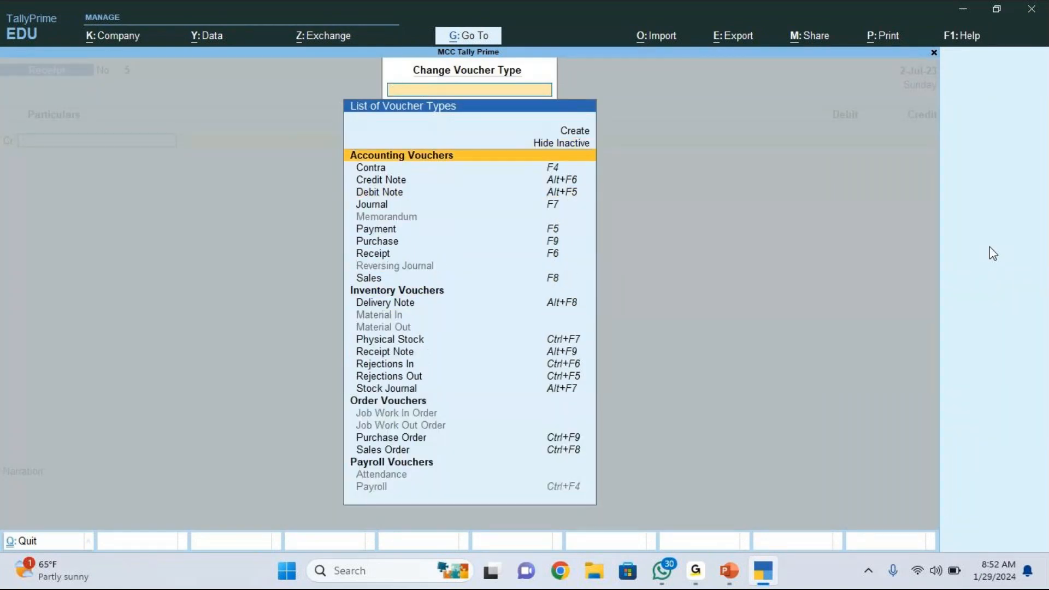
{"action": "key", "text": "Down"}
{"action": "key", "text": "Down"}
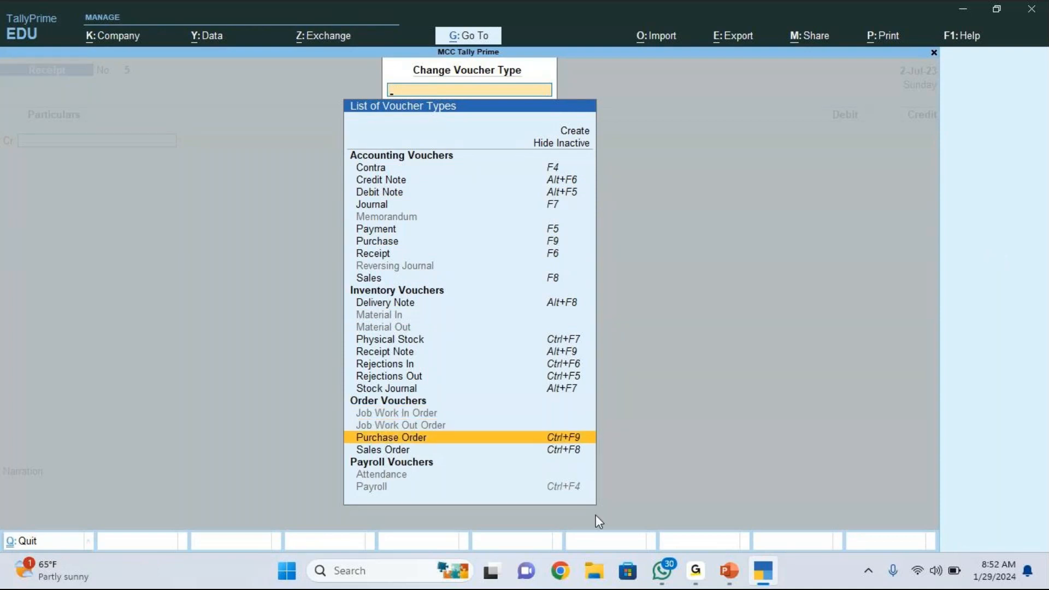
{"action": "left_click", "coordinate": [556, 443]}
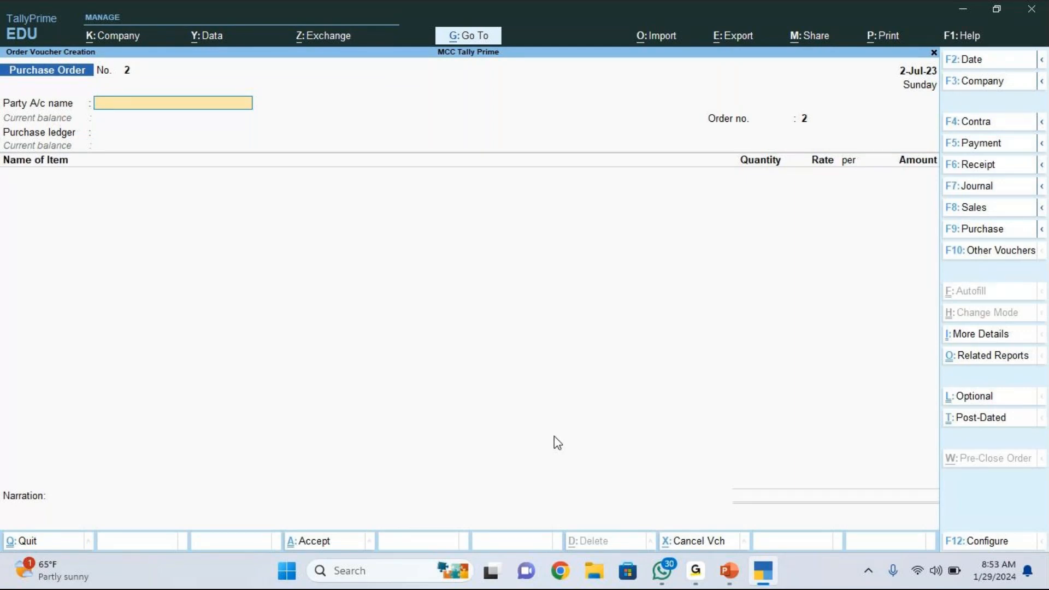
- Set the Purchase Order's voucher date to 1 July 2023
{"action": "key", "text": "F2"}
{"action": "type", "text": "1."}
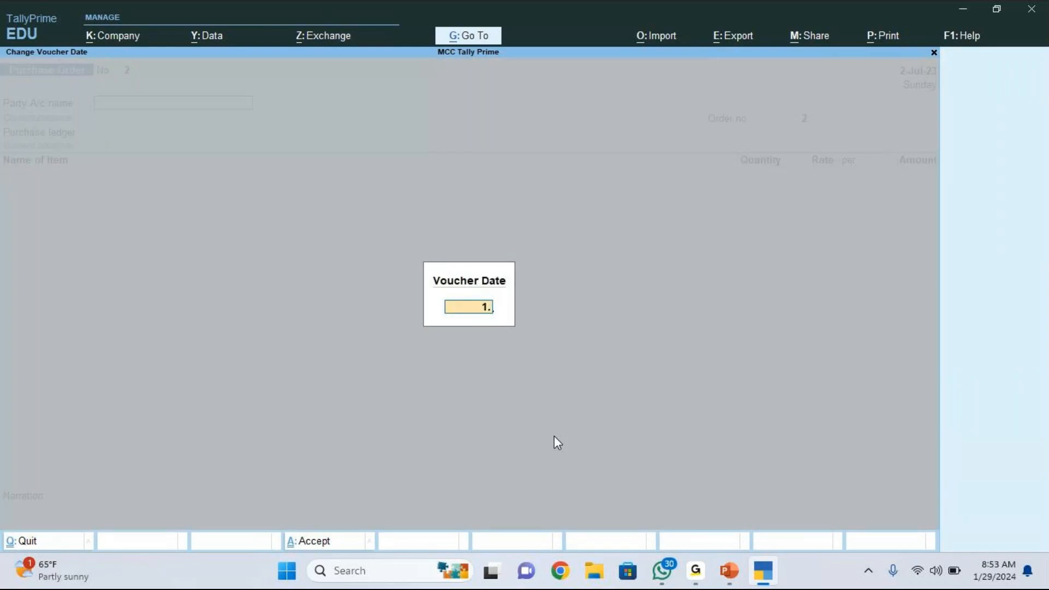
{"action": "type", "text": "7"}
{"action": "key", "text": "Return"}
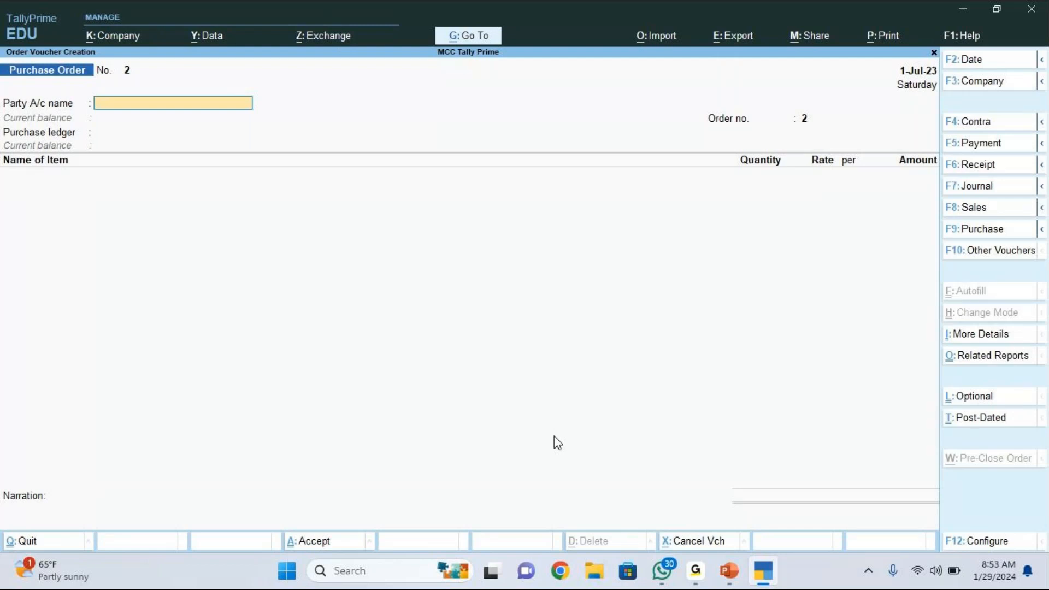
- Start a new party ledger from the Purchase Order's party account selection and name it KS Traders
{"action": "key", "text": "Down"}
{"action": "key", "text": "Down"}
{"action": "key", "text": "Down"}
{"action": "key", "text": "Down"}
{"action": "key", "text": "Down"}
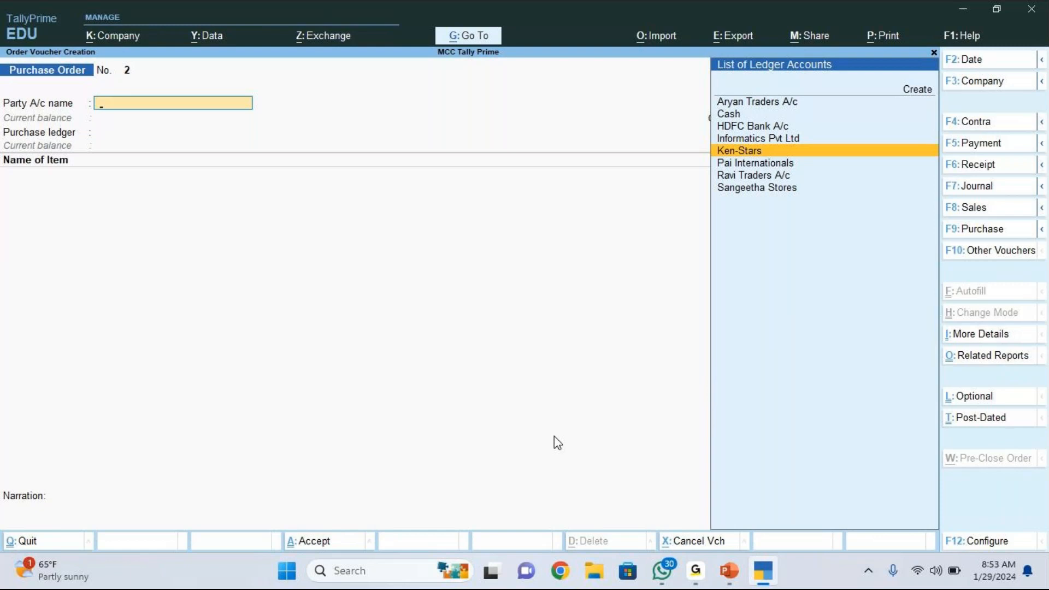
{"action": "key", "text": "Up"}
{"action": "key", "text": "Up"}
{"action": "key", "text": "Up"}
{"action": "key", "text": "Up"}
{"action": "key", "text": "Up"}
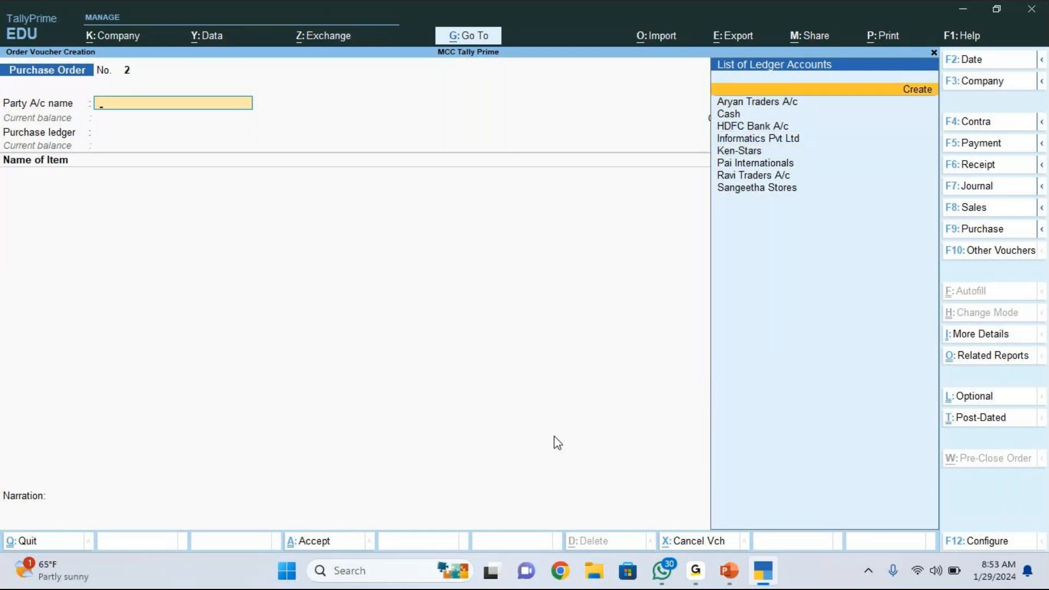
{"action": "key", "text": "Return"}
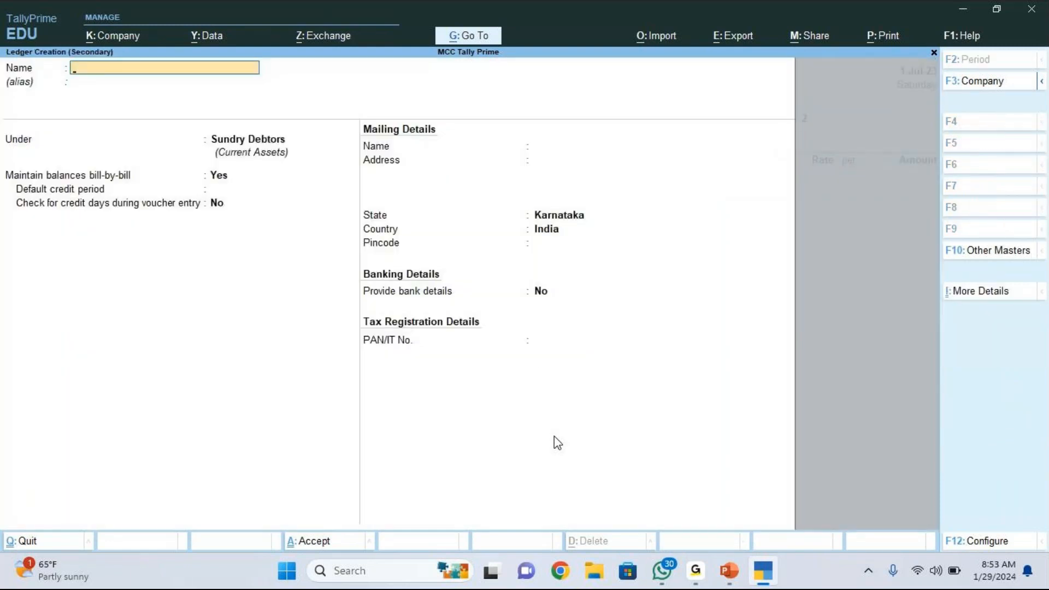
{"action": "left_click", "coordinate": [586, 88]}
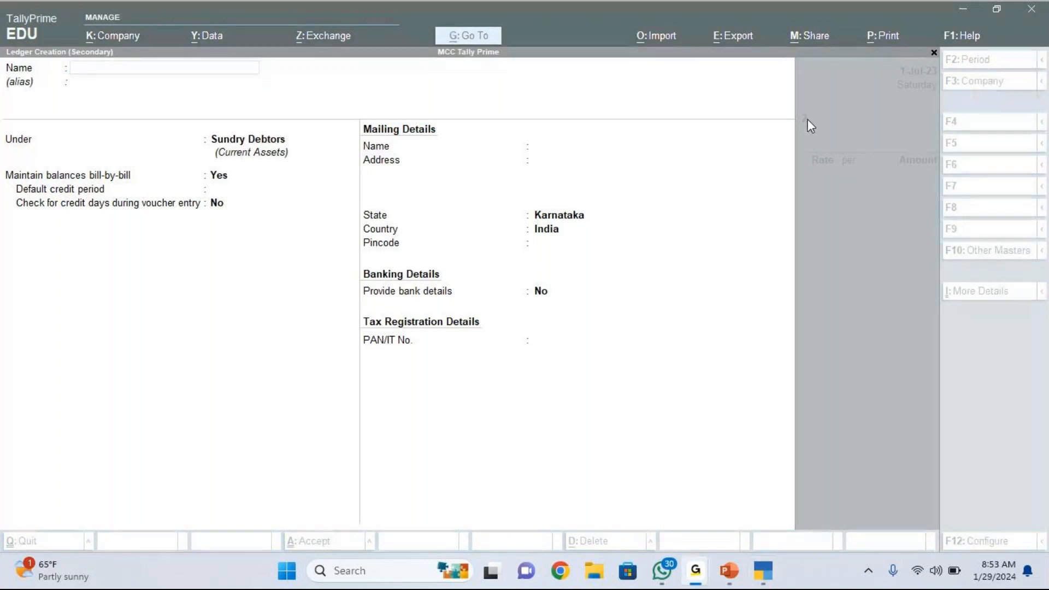
{"action": "left_click", "coordinate": [116, 66]}
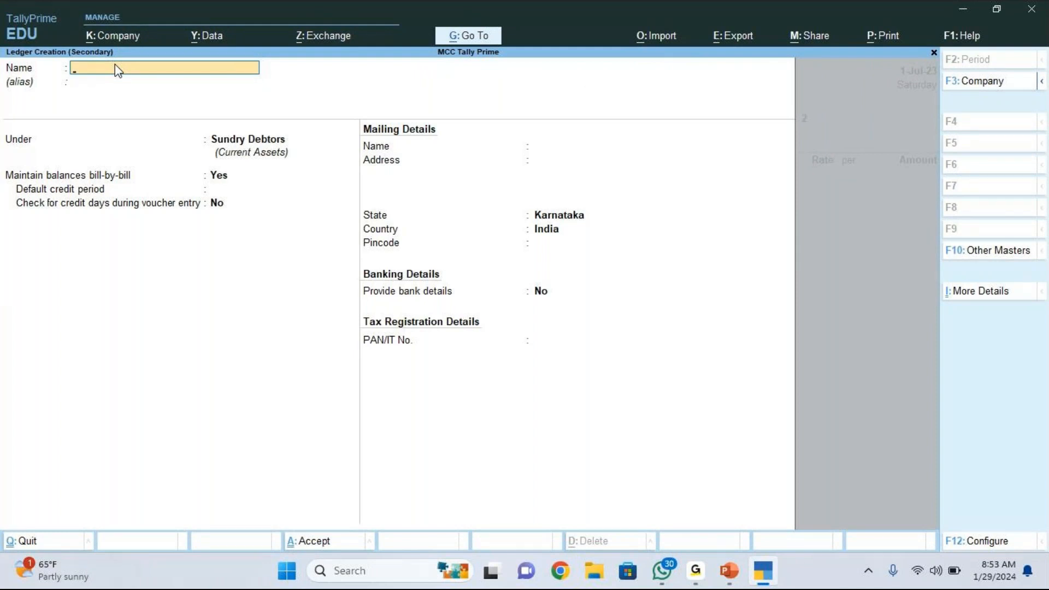
{"action": "type", "text": "KS Traders"}
{"action": "key", "text": "Return"}
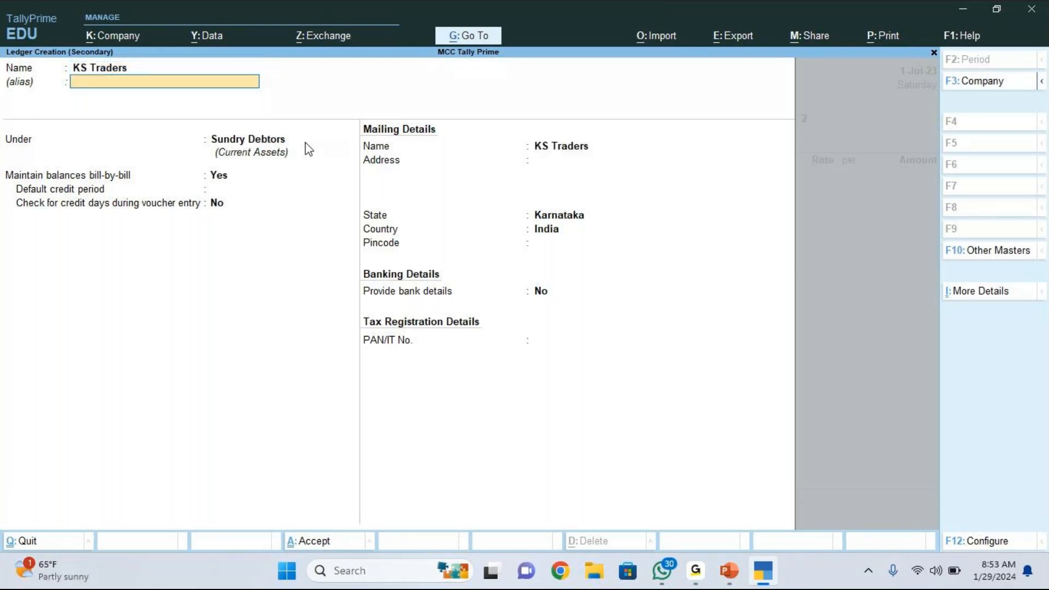
- Leave the alias blank and place the KS Traders ledger under Sundry Creditors
{"action": "key", "text": "Return"}
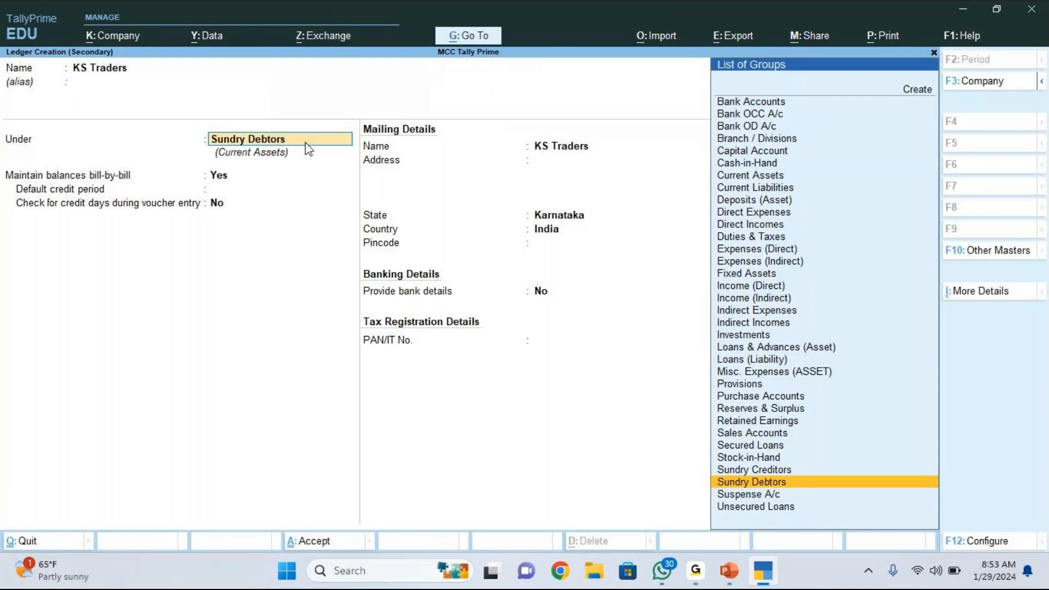
{"action": "key", "text": "Up"}
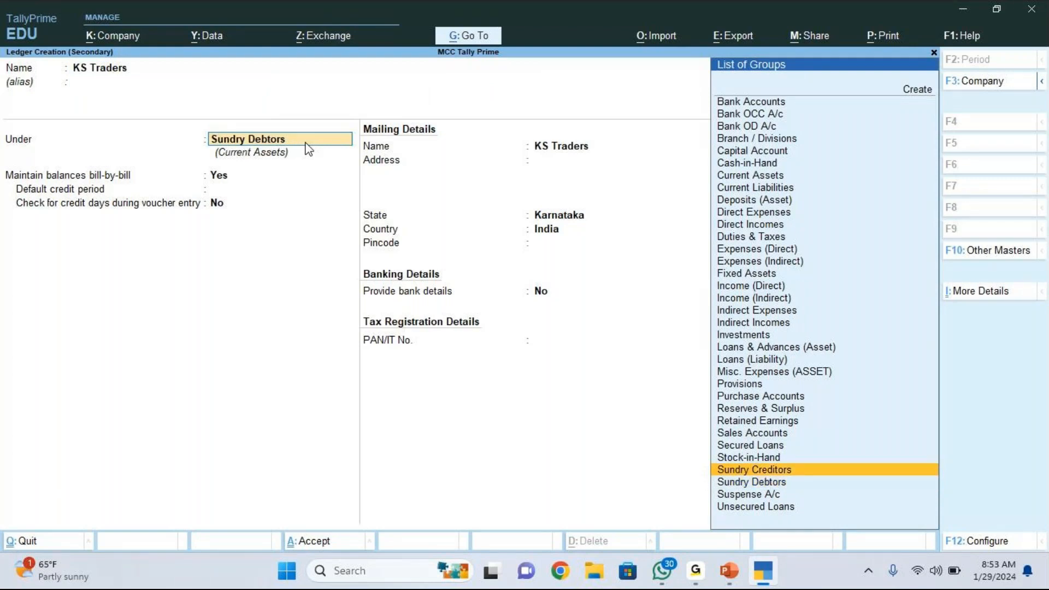
{"action": "key", "text": "Return"}
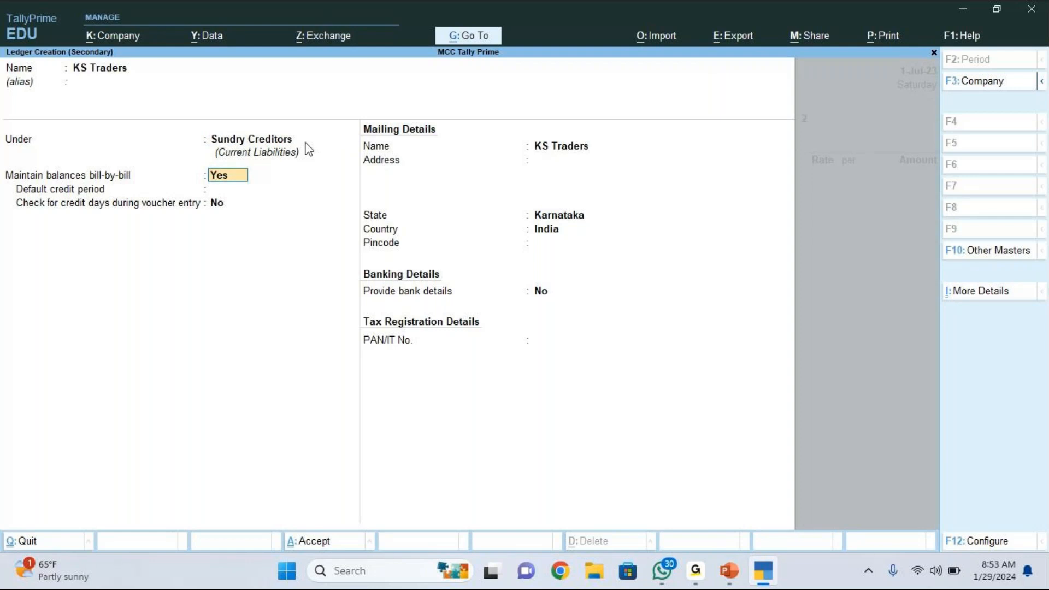
- Abandon the unfinished KS Traders ledger and choose Ken-Stars as the purchase order's party account
{"action": "key", "text": "Escape"}
{"action": "key", "text": "y"}
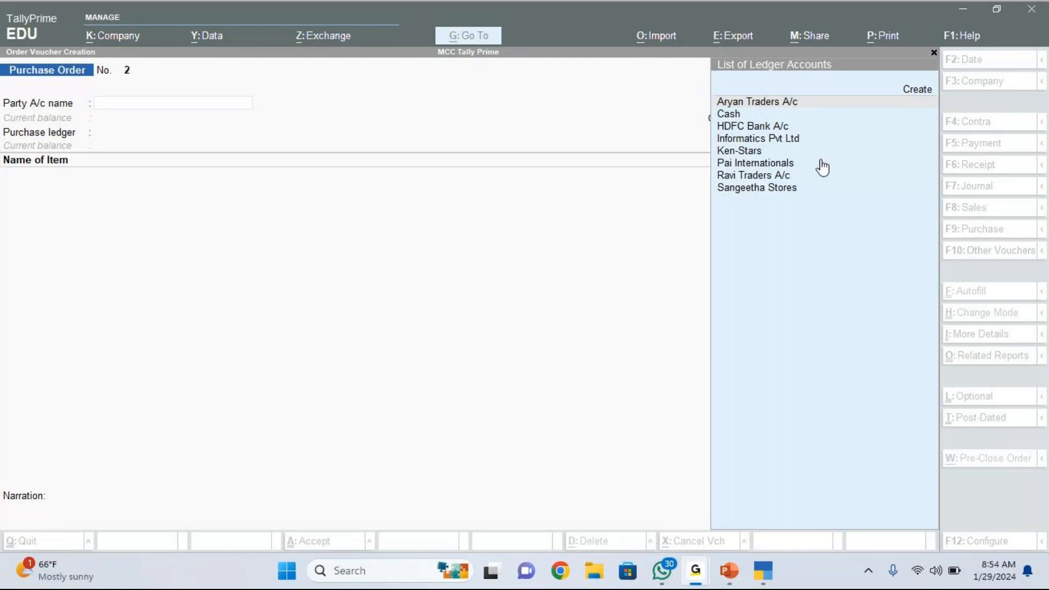
{"action": "left_click", "coordinate": [745, 156]}
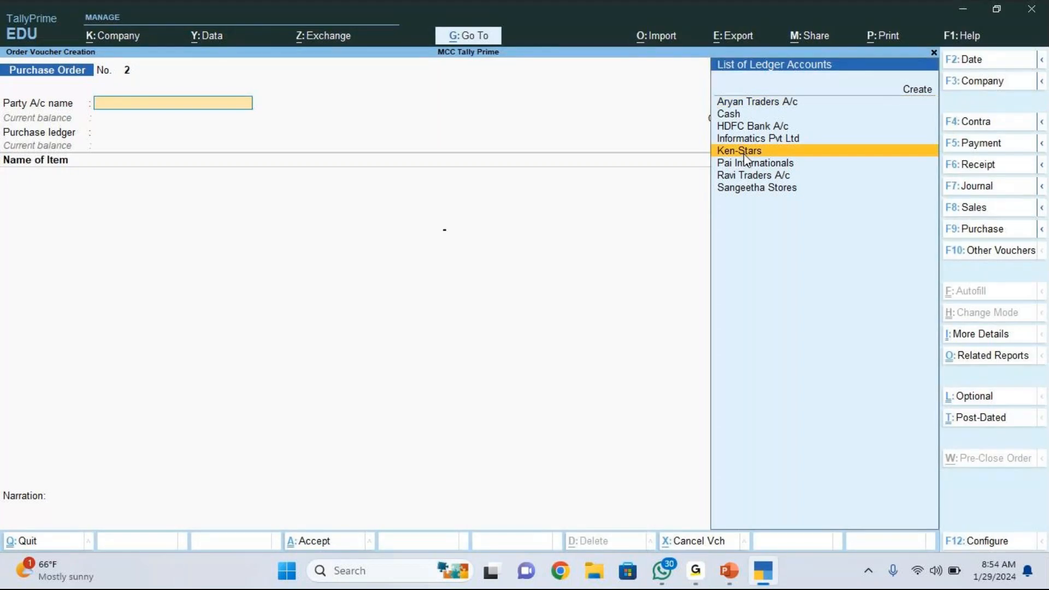
{"action": "left_click", "coordinate": [745, 157]}
{"action": "key", "text": "Return"}
{"action": "key", "text": "Return"}
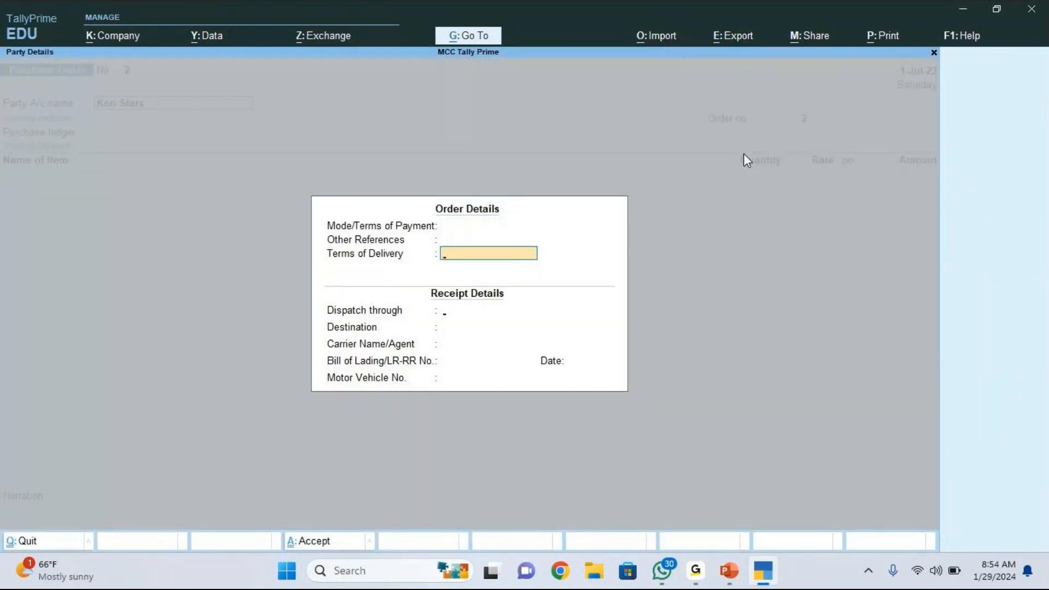
- Leave the order and receipt details blank and accept the Ken-Stars party details
{"action": "key", "text": "Return"}
{"action": "key", "text": "Return"}
{"action": "key", "text": "Return"}
{"action": "key", "text": "Return"}
{"action": "key", "text": "Return"}
{"action": "key", "text": "Return"}
{"action": "key", "text": "Return"}
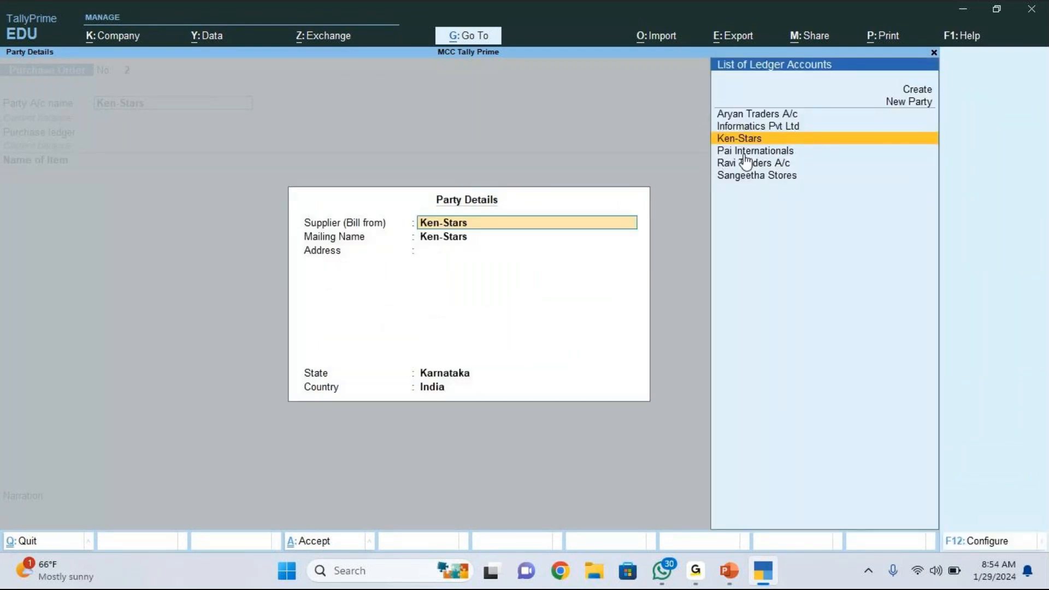
{"action": "key", "text": "ctrl+a"}
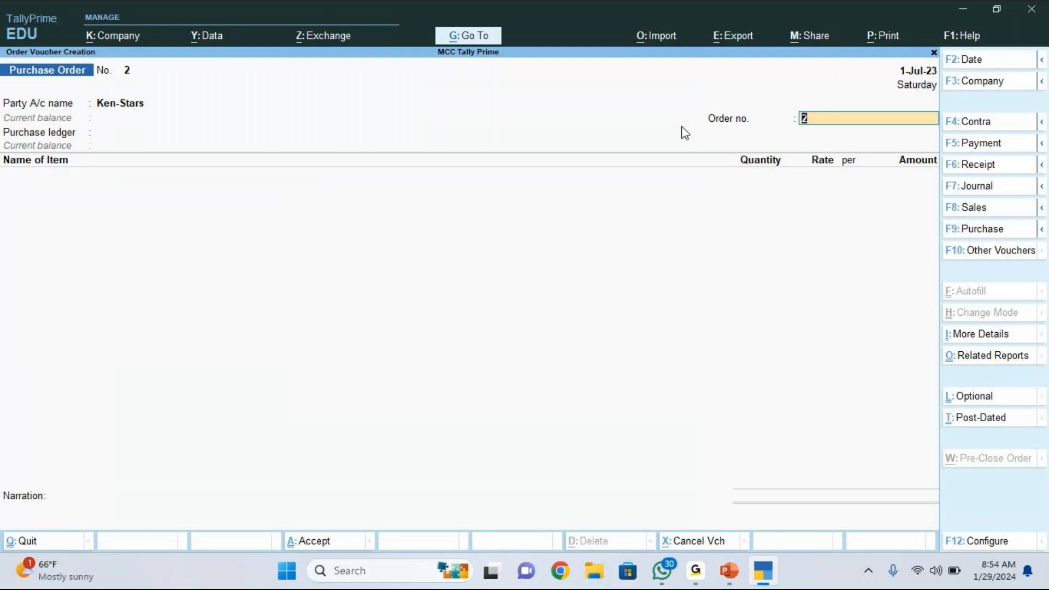
- Check transaction 1 on the PowerPoint slide, return to TallyPrime and enter the purchase order number given there
{"action": "key", "text": "Return"}
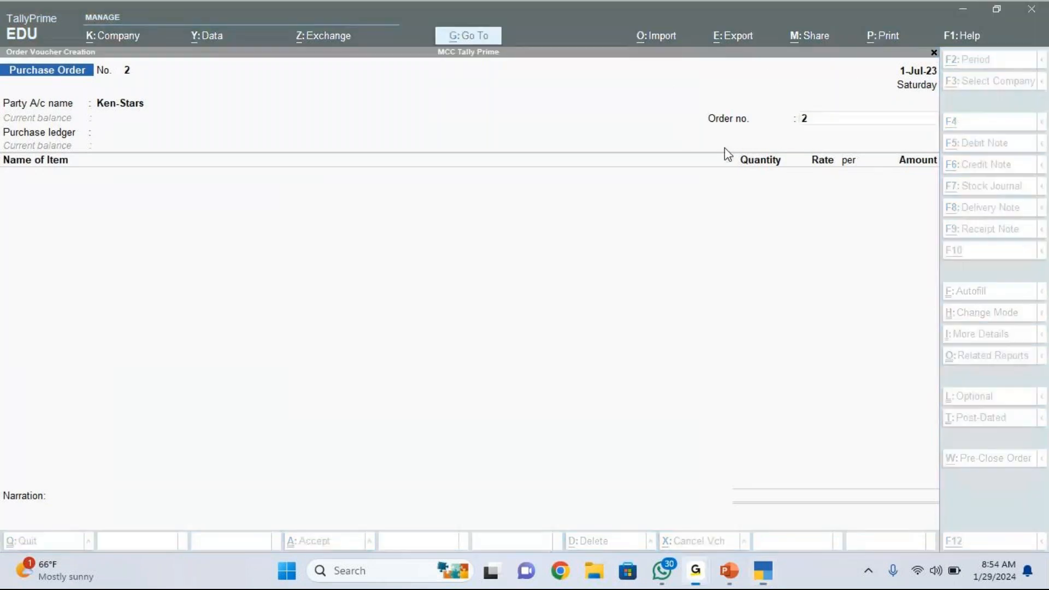
{"action": "key", "text": "alt+Tab"}
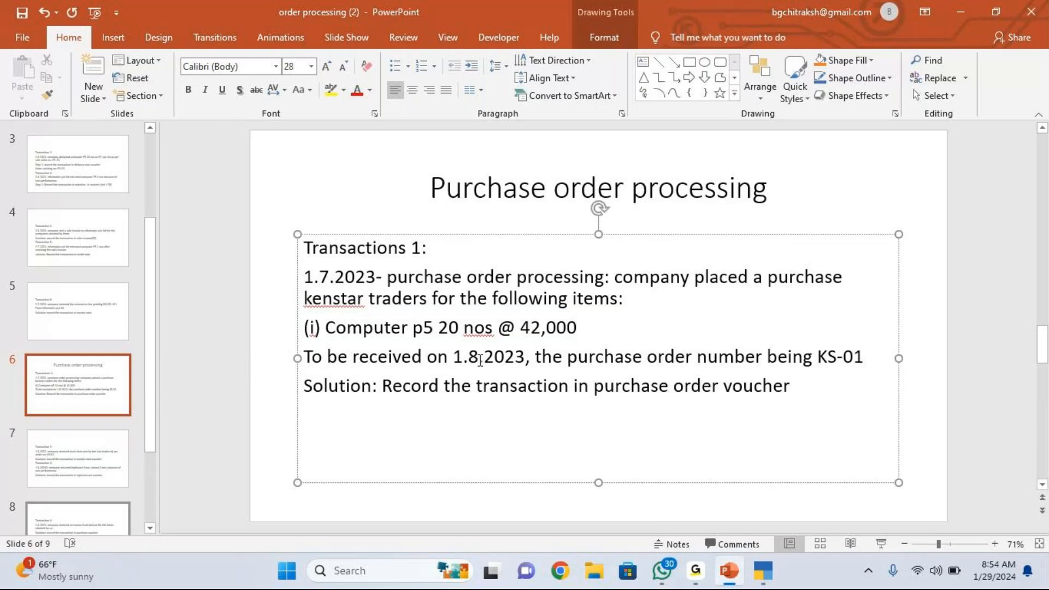
{"action": "key", "text": "alt+Tab"}
{"action": "key", "text": "alt+Tab"}
{"action": "key", "text": "alt+Tab"}
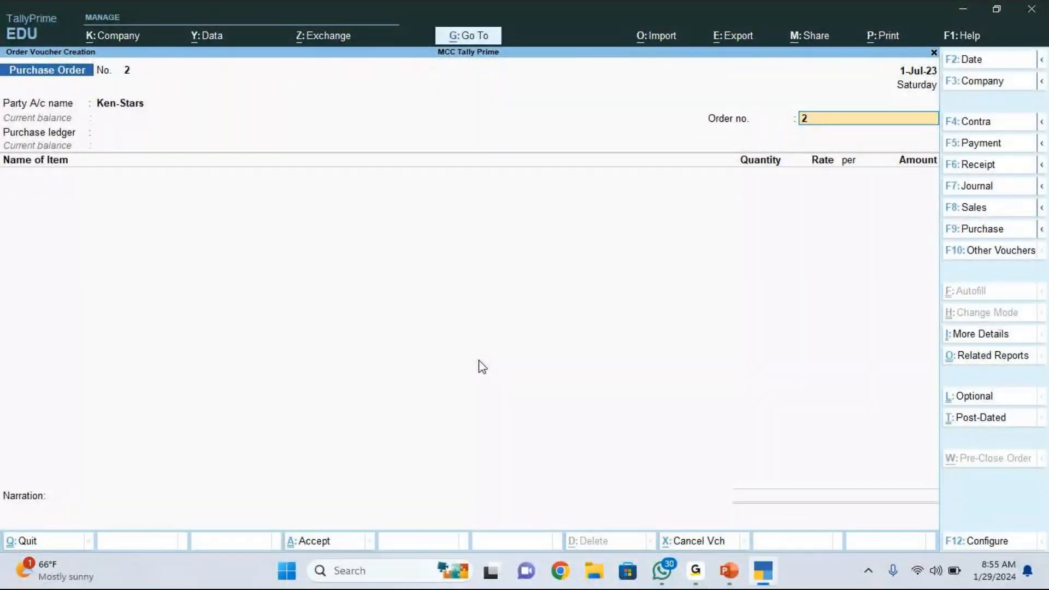
{"action": "type", "text": "KS-01"}
{"action": "key", "text": "Return"}
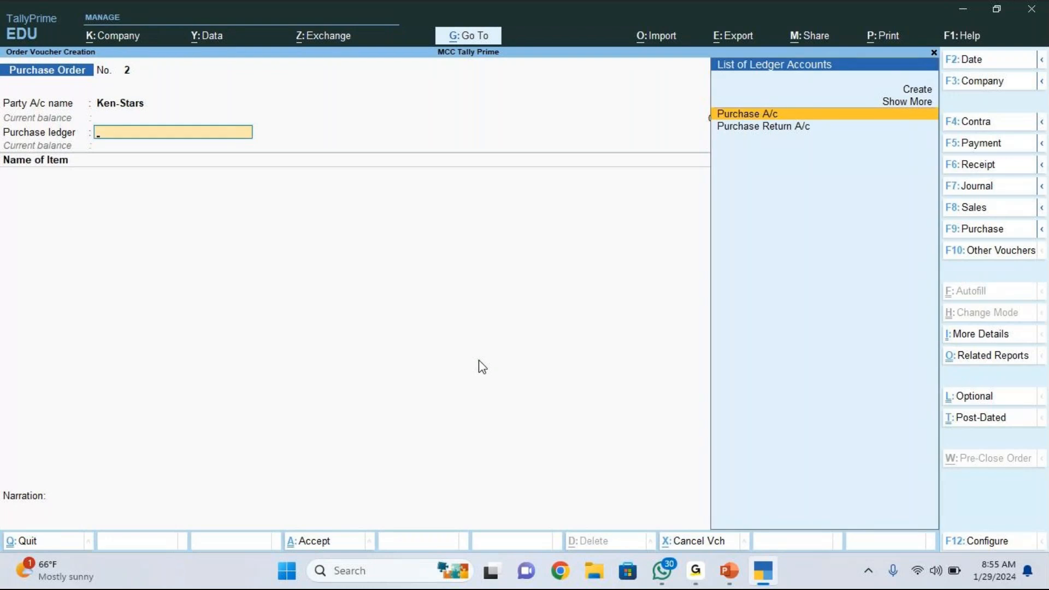
- Choose Purchase A/c as the purchase ledger and add Computer P5 with a due date of 1-Aug-23
{"action": "key", "text": "Return"}
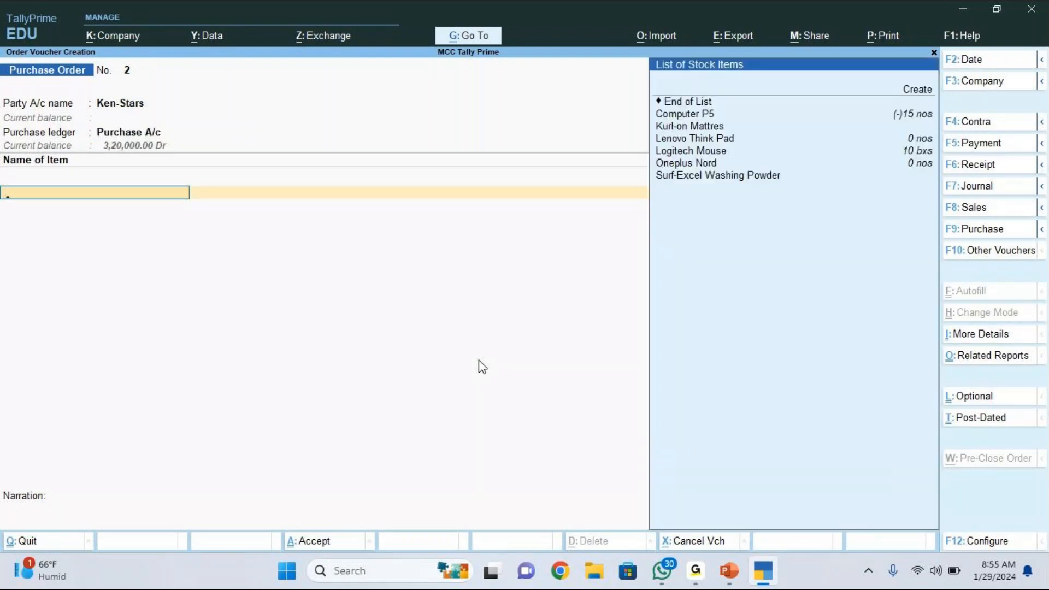
{"action": "key", "text": "Down"}
{"action": "key", "text": "Return"}
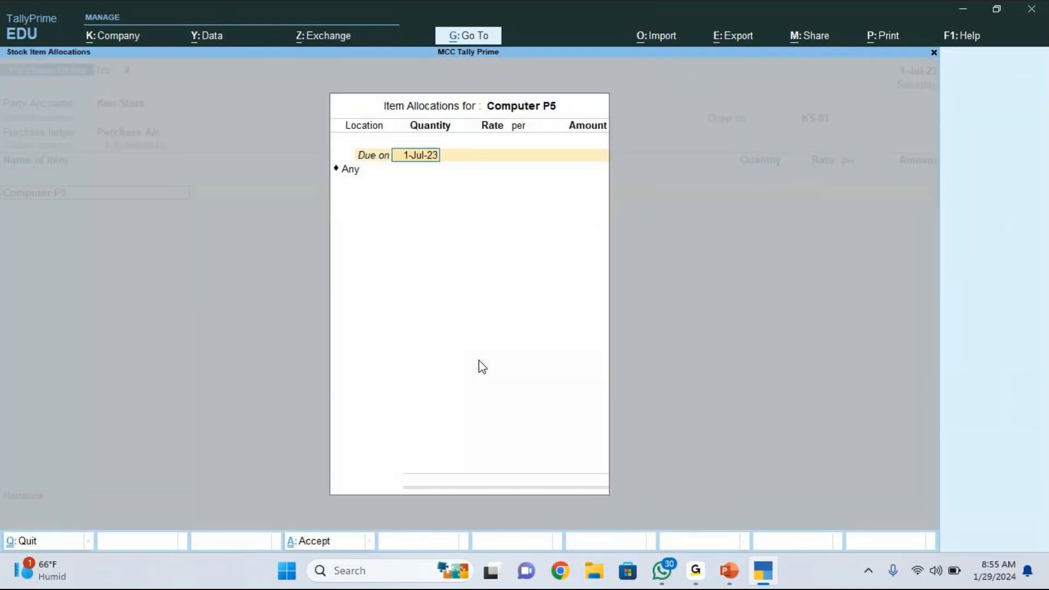
{"action": "type", "text": "1.8"}
{"action": "key", "text": "Return"}
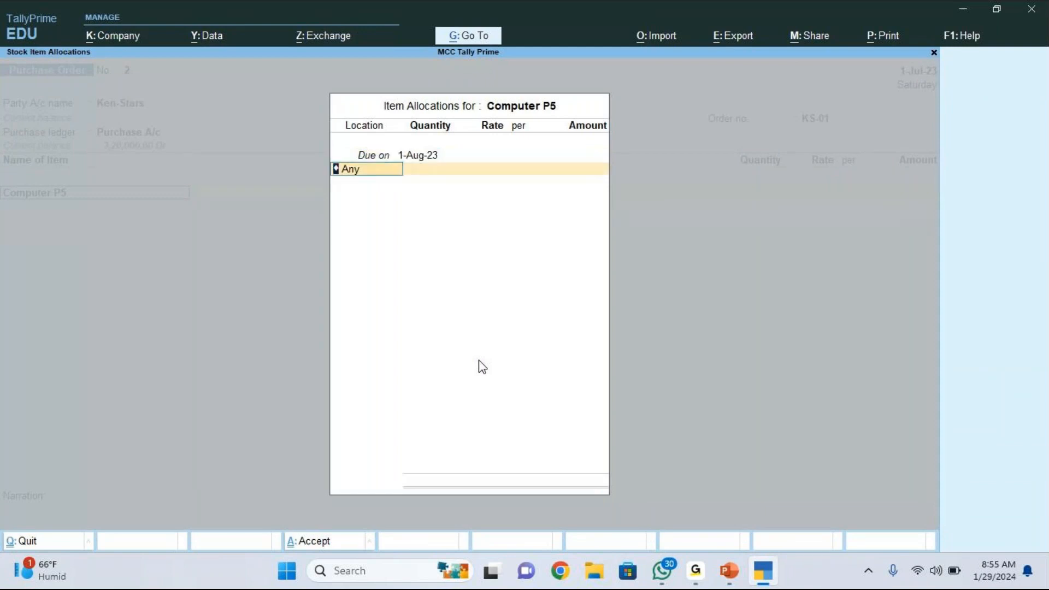
- Allocate 20 nos of Computer P5 to the J.P.Nagar location at a rate of 42,000 per nos
{"action": "key", "text": "BackSpace"}
{"action": "key", "text": "Down"}
{"action": "key", "text": "Down"}
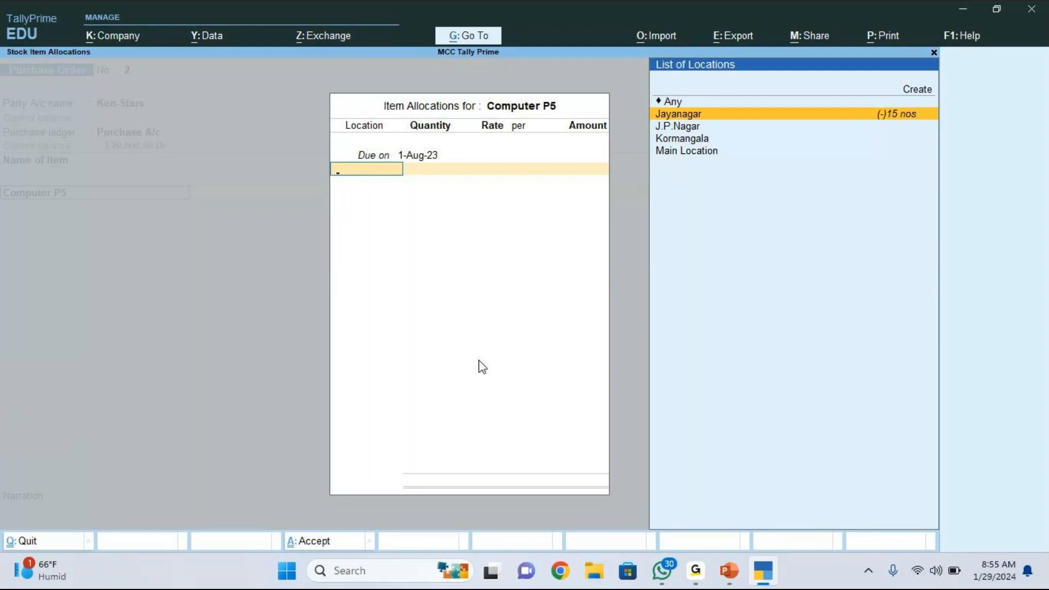
{"action": "key", "text": "Down"}
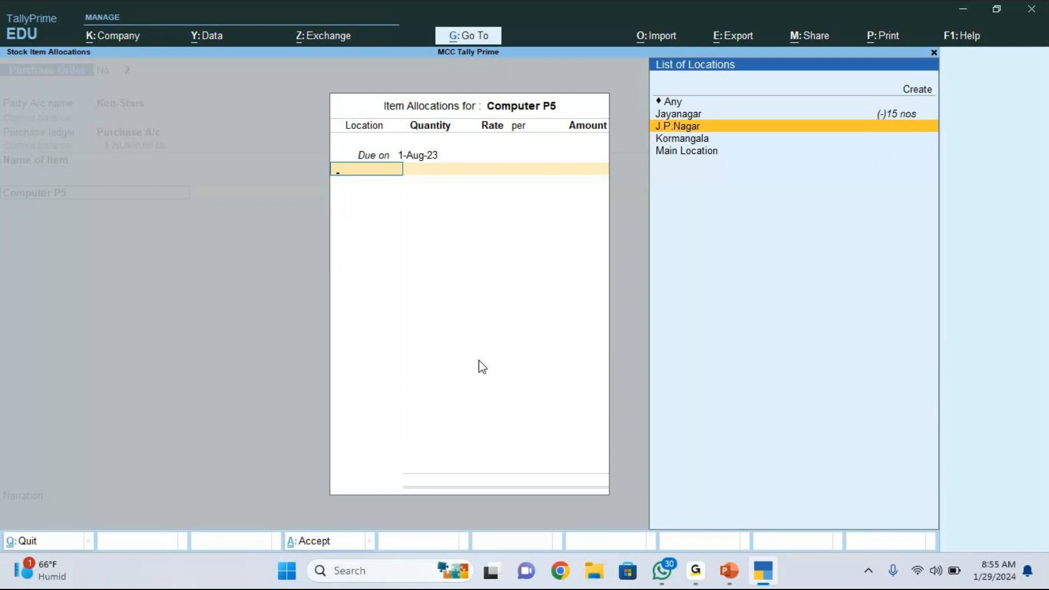
{"action": "key", "text": "Return"}
{"action": "type", "text": "20"}
{"action": "key", "text": "Return"}
{"action": "type", "text": "42,000"}
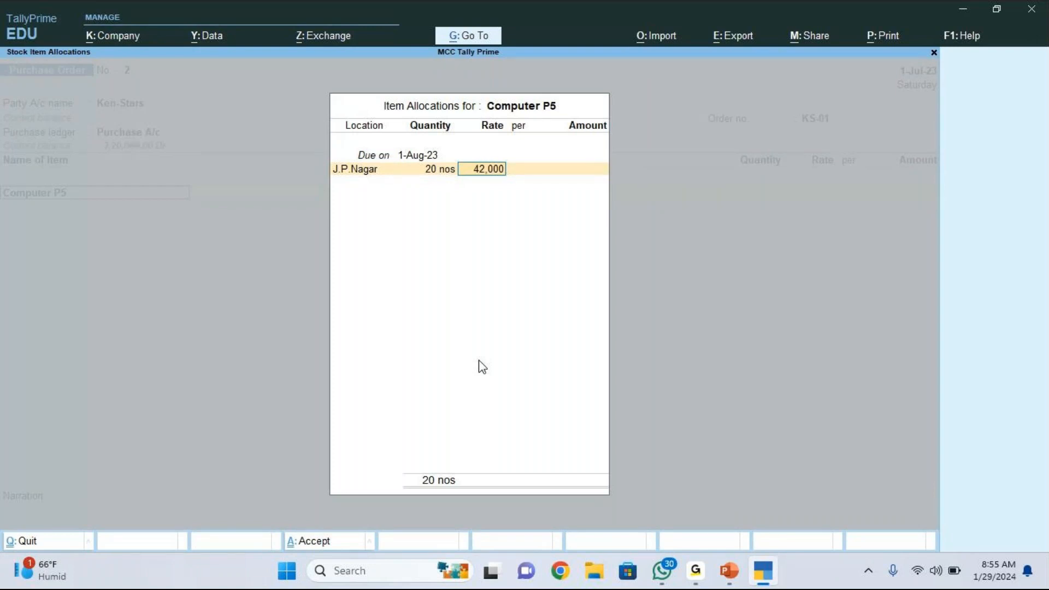
{"action": "key", "text": "Return"}
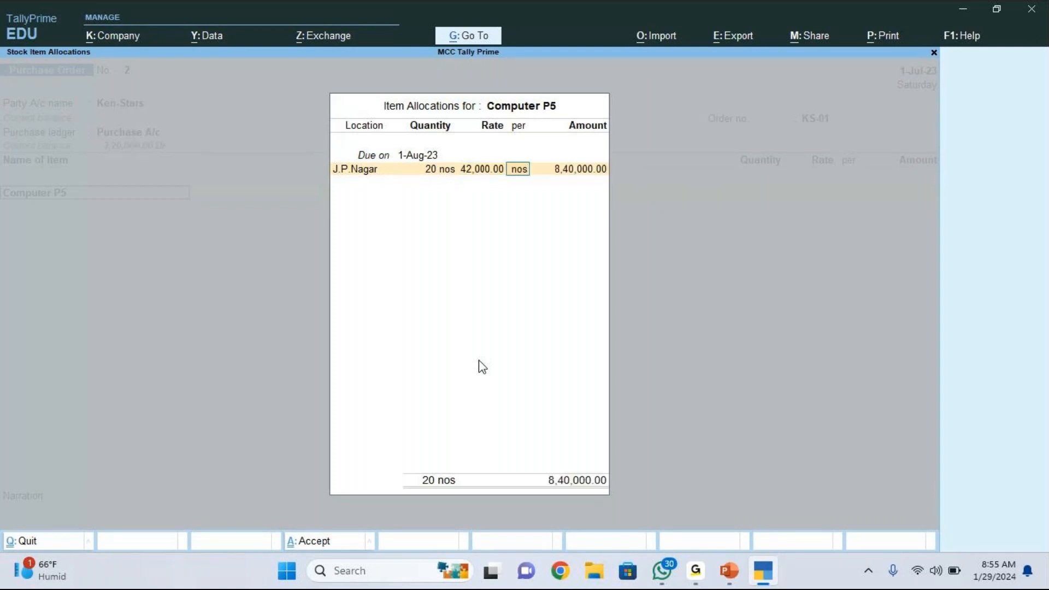
{"action": "key", "text": "Return"}
{"action": "key", "text": "Return"}
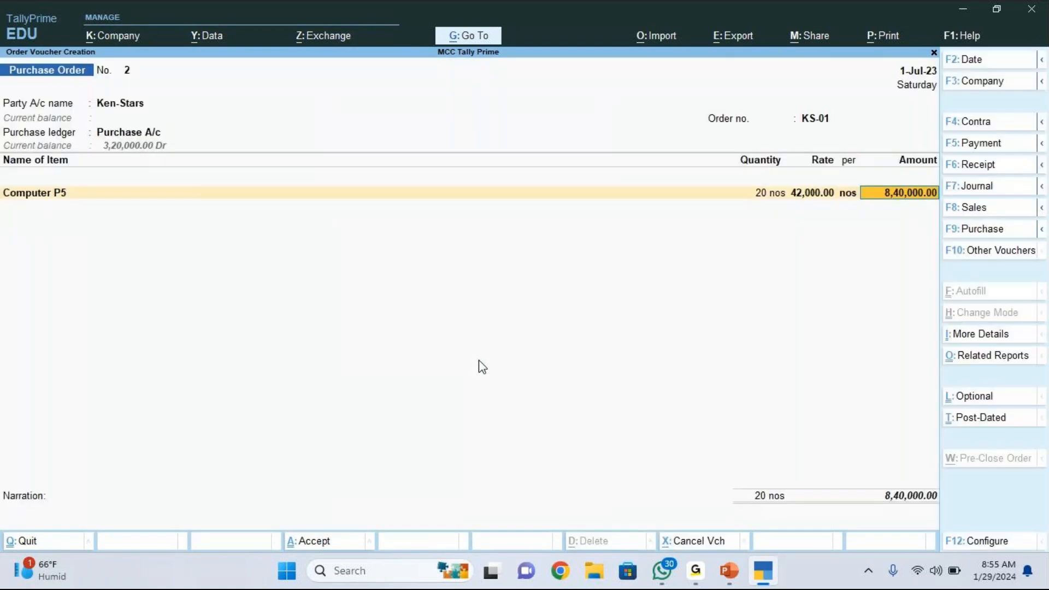
- End the item list, leave the narration empty and save the purchase order
{"action": "key", "text": "Return"}
{"action": "key", "text": "Return"}
{"action": "key", "text": "Return"}
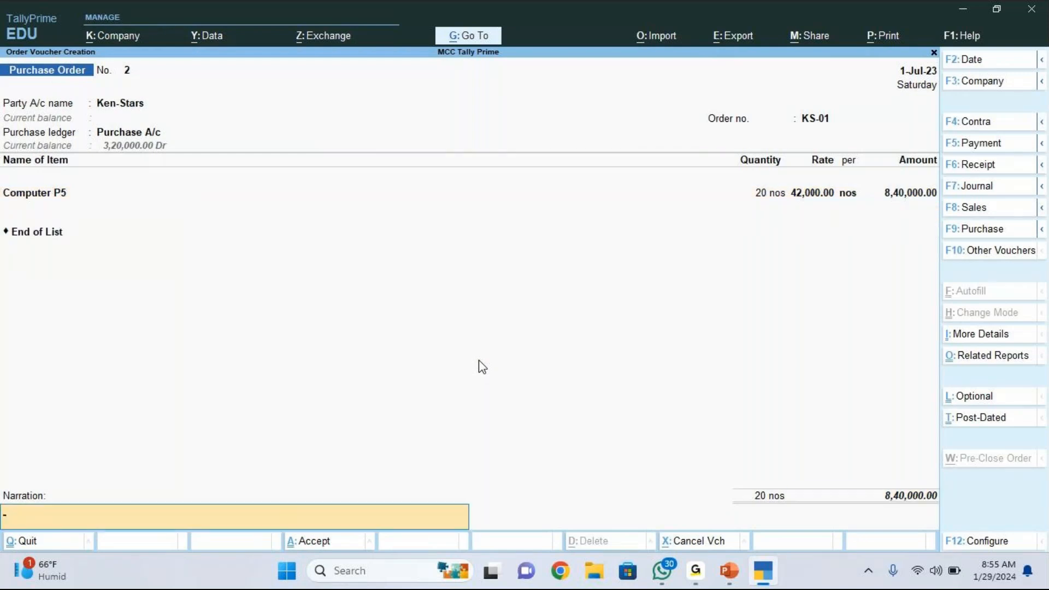
{"action": "key", "text": "Return"}
{"action": "key", "text": "y"}
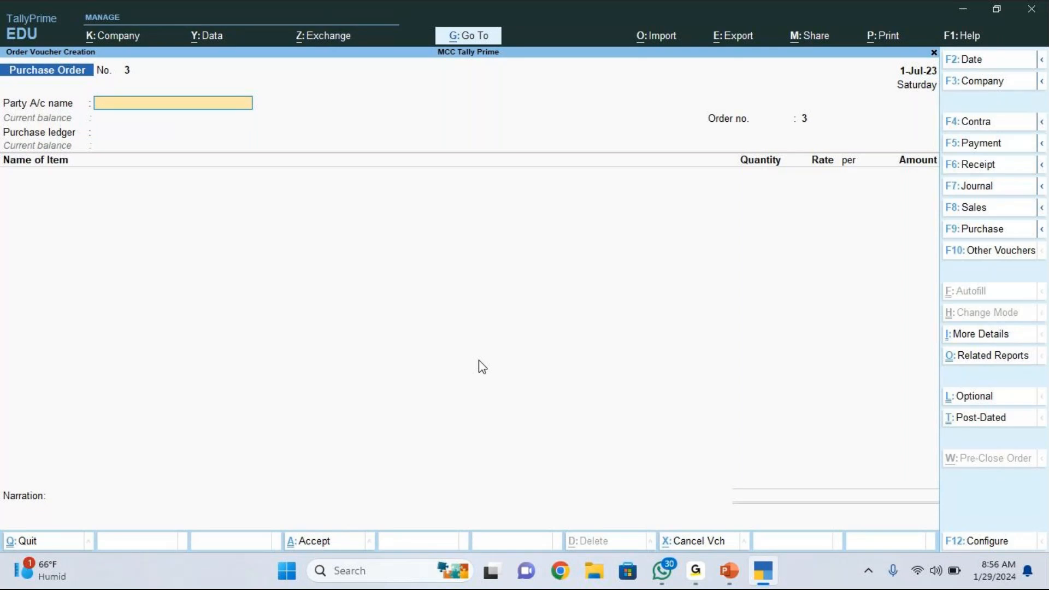
- Switch to PowerPoint, examine transaction 2 on slide 7 and return to TallyPrime
{"action": "key", "text": "alt+Tab"}
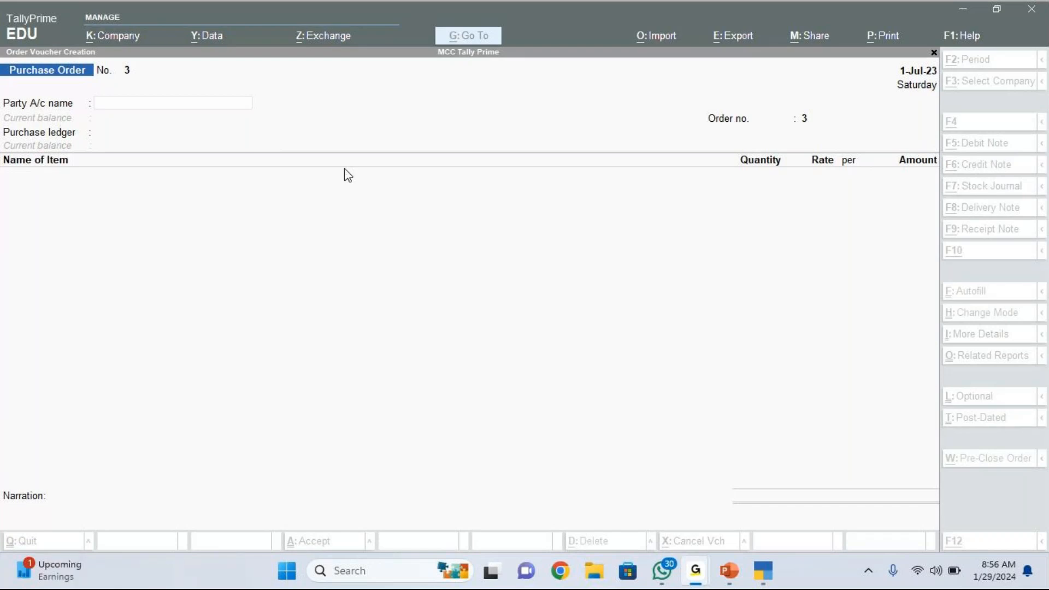
{"action": "key", "text": "alt+Tab"}
{"action": "key", "text": "alt+Tab"}
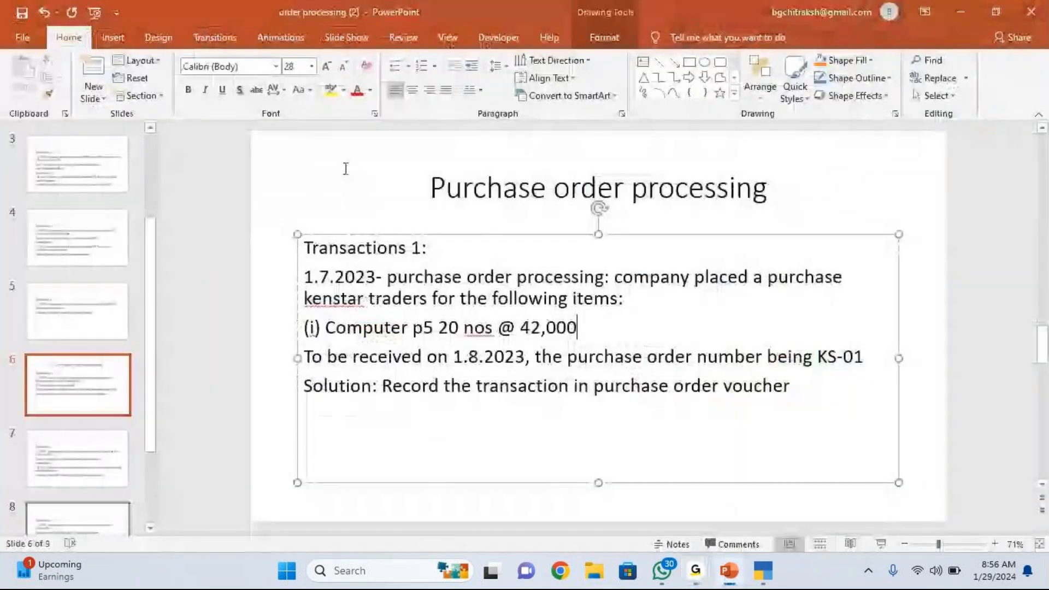
{"action": "left_click", "coordinate": [84, 452]}
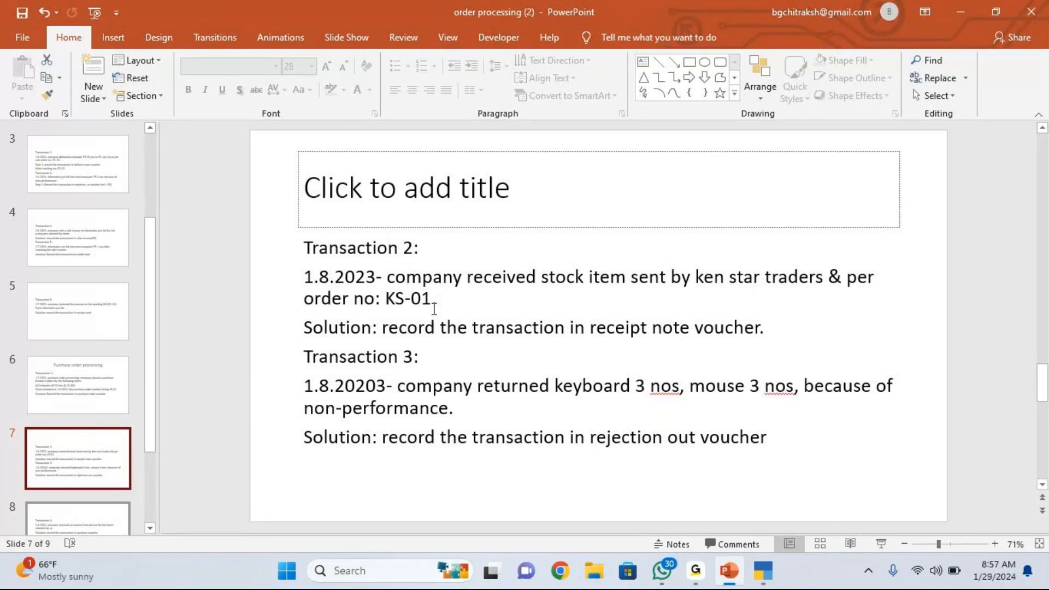
{"action": "left_click", "coordinate": [768, 573]}
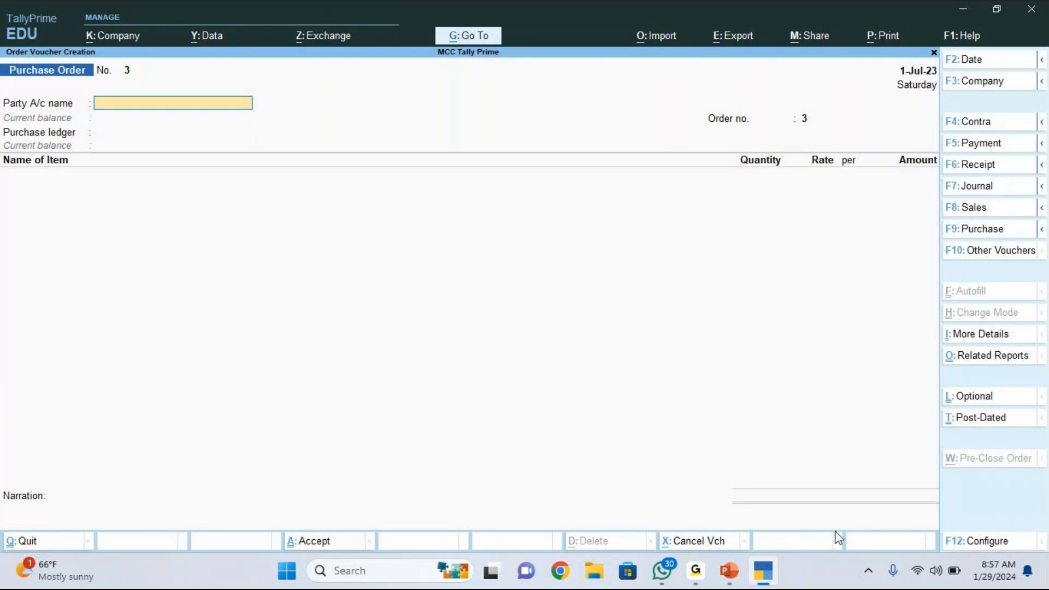
- Open the list of other voucher types and include the inactive ones
{"action": "left_click", "coordinate": [993, 258]}
{"action": "key", "text": "Up"}
{"action": "key", "text": "Up"}
{"action": "key", "text": "Up"}
{"action": "key", "text": "Up"}
{"action": "key", "text": "Up"}
{"action": "key", "text": "Up"}
{"action": "key", "text": "Up"}
{"action": "key", "text": "Up"}
{"action": "key", "text": "Up"}
{"action": "key", "text": "Up"}
{"action": "key", "text": "Up"}
{"action": "key", "text": "Up"}
{"action": "key", "text": "Up"}
{"action": "key", "text": "Up"}
{"action": "key", "text": "Up"}
{"action": "key", "text": "Up"}
{"action": "key", "text": "Up"}
{"action": "key", "text": "Down"}
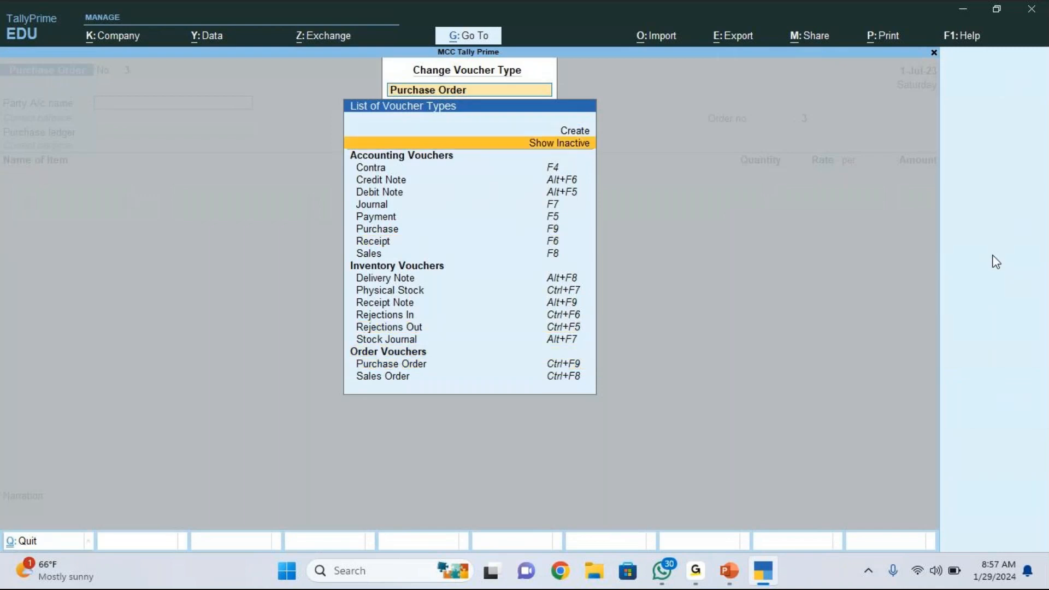
{"action": "key", "text": "Return"}
- Change the voucher type to the Receipt Note inventory voucher
{"action": "key", "text": "Down"}
{"action": "key", "text": "Down"}
{"action": "key", "text": "Down"}
{"action": "key", "text": "Down"}
{"action": "key", "text": "Down"}
{"action": "key", "text": "Down"}
{"action": "key", "text": "Down"}
{"action": "key", "text": "Down"}
{"action": "key", "text": "Down"}
{"action": "key", "text": "Down"}
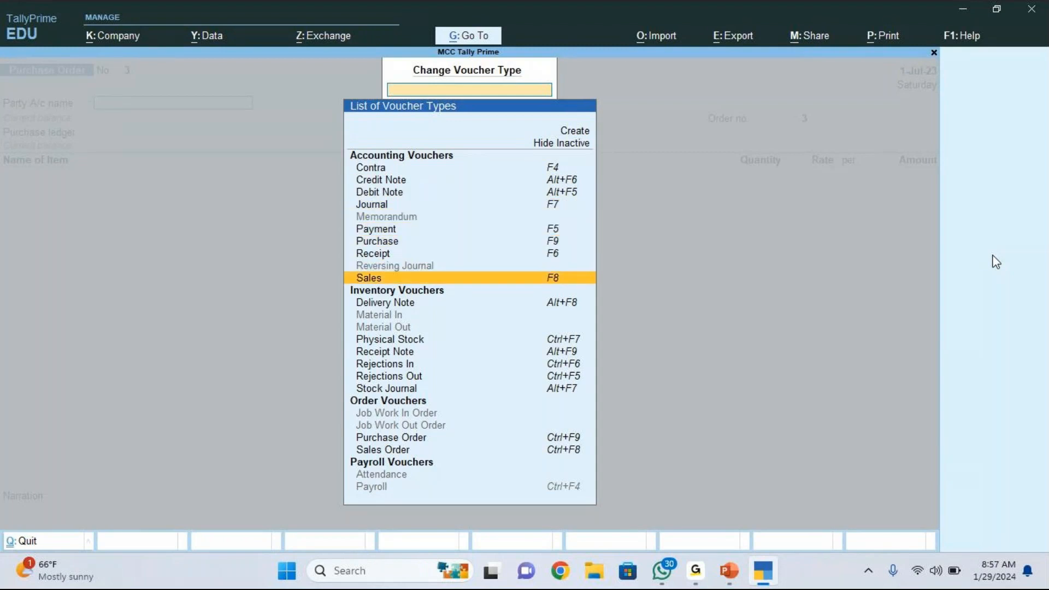
{"action": "key", "text": "Down"}
{"action": "key", "text": "Down"}
{"action": "key", "text": "Down"}
{"action": "key", "text": "Down"}
{"action": "key", "text": "Down"}
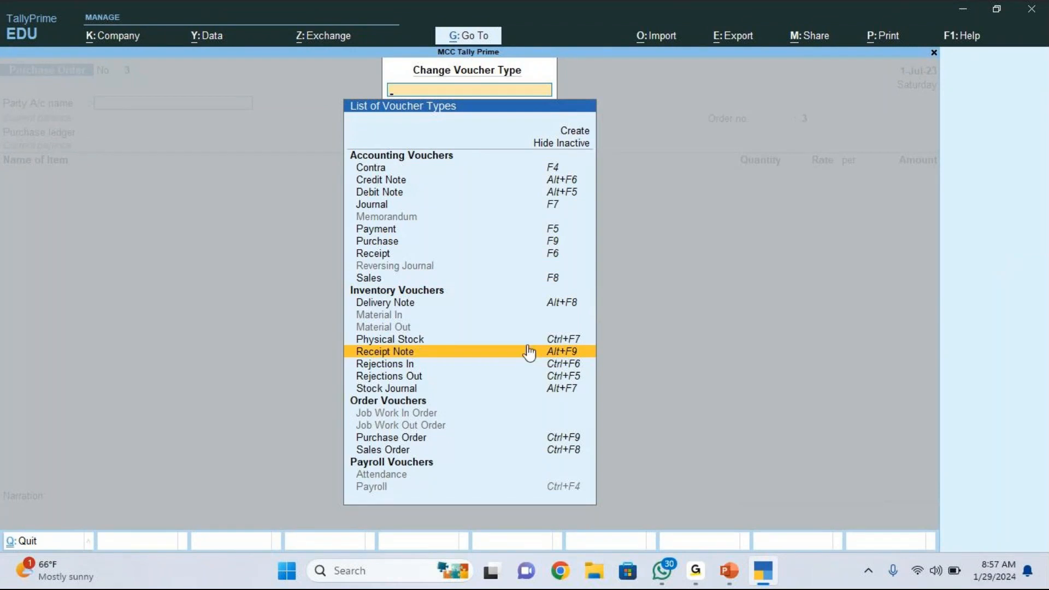
{"action": "left_click", "coordinate": [583, 352]}
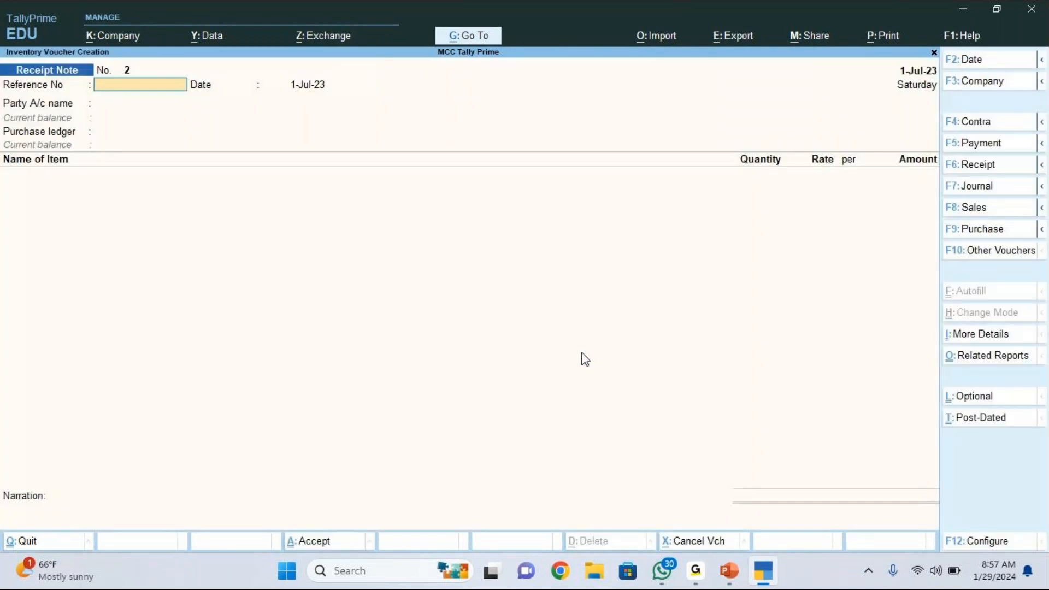
- Set the receipt note's voucher date to 1-Aug-23
{"action": "key", "text": "F2"}
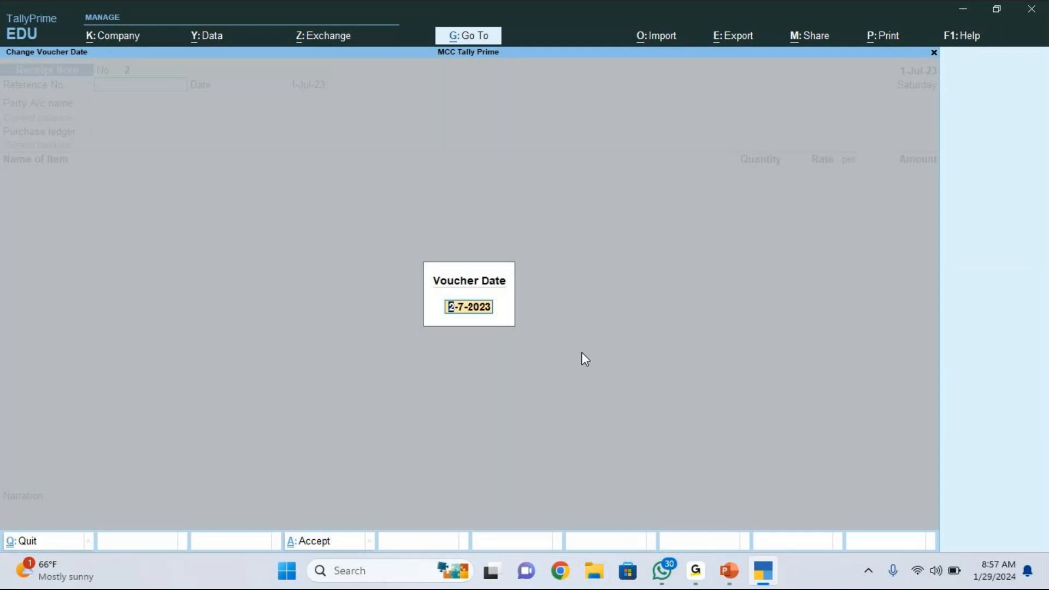
{"action": "type", "text": "1.8"}
{"action": "key", "text": "Return"}
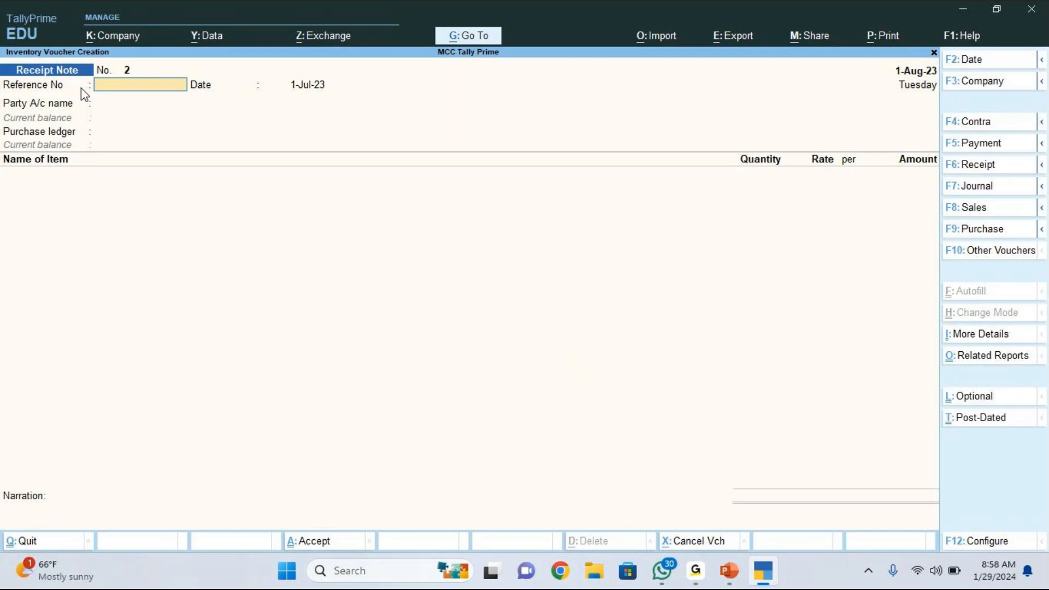
- Enter RC-01 as the receipt note's reference number and 1-Aug-23 as the reference date
{"action": "type", "text": "-01"}
{"action": "key", "text": "Return"}
{"action": "type", "text": "1."}
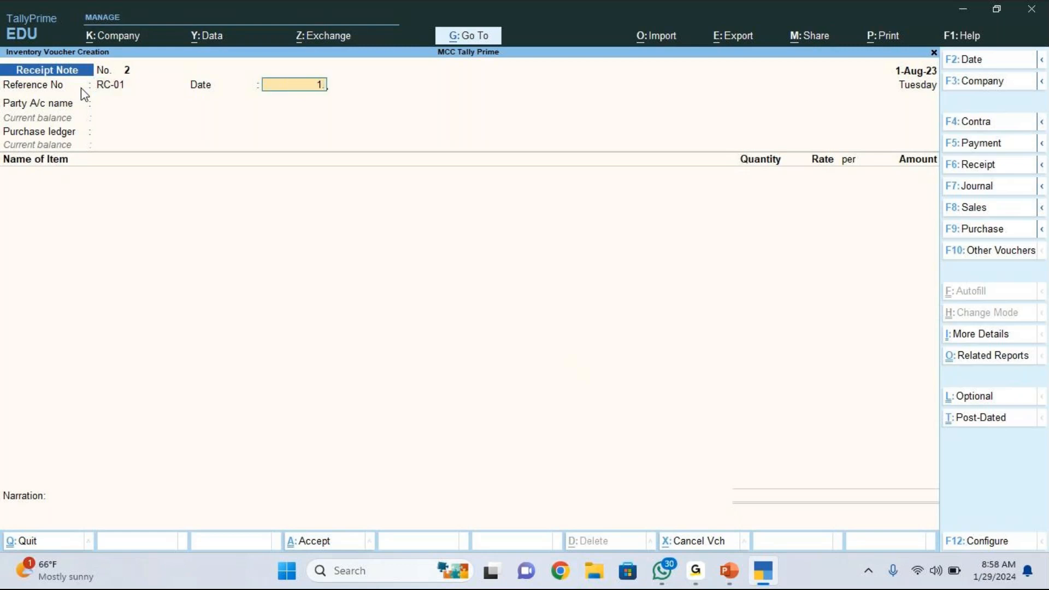
{"action": "type", "text": "8"}
{"action": "key", "text": "Return"}
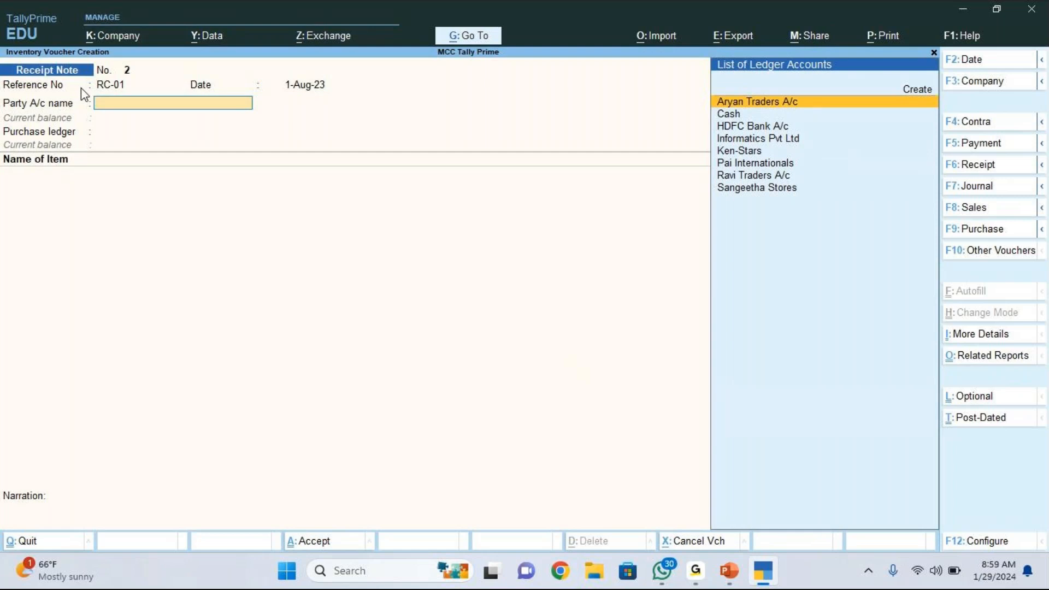
- Choose Ken-Stars as the receipt note's party account
{"action": "key", "text": "Down"}
{"action": "key", "text": "Down"}
{"action": "key", "text": "Down"}
{"action": "key", "text": "Down"}
{"action": "key", "text": "Return"}
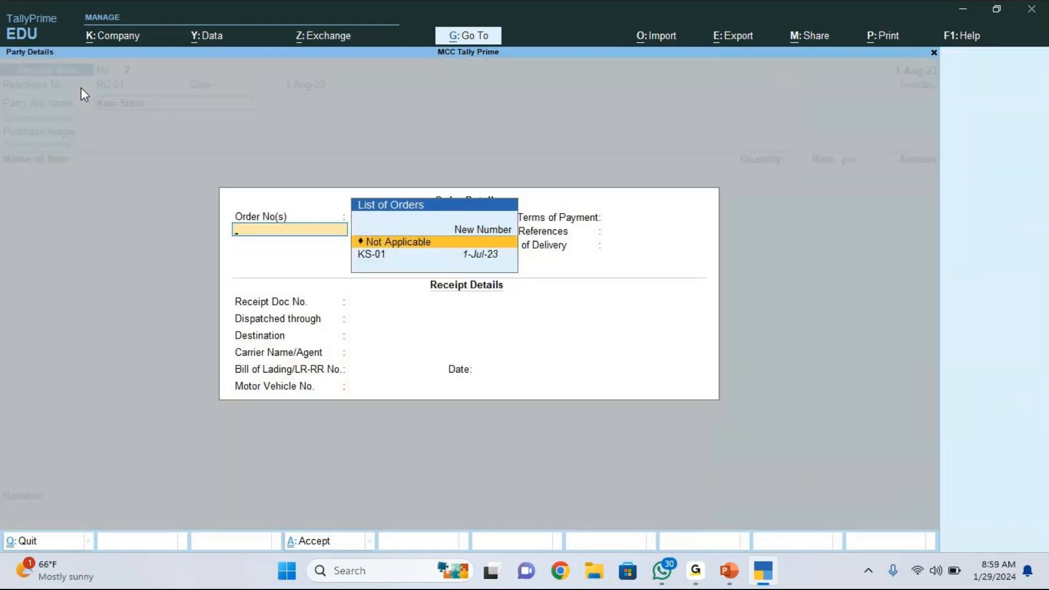
- Link the receipt note to the Ken-Stars order dated 1-Jul-23 and leave the payment mode and other references blank
{"action": "key", "text": "Down"}
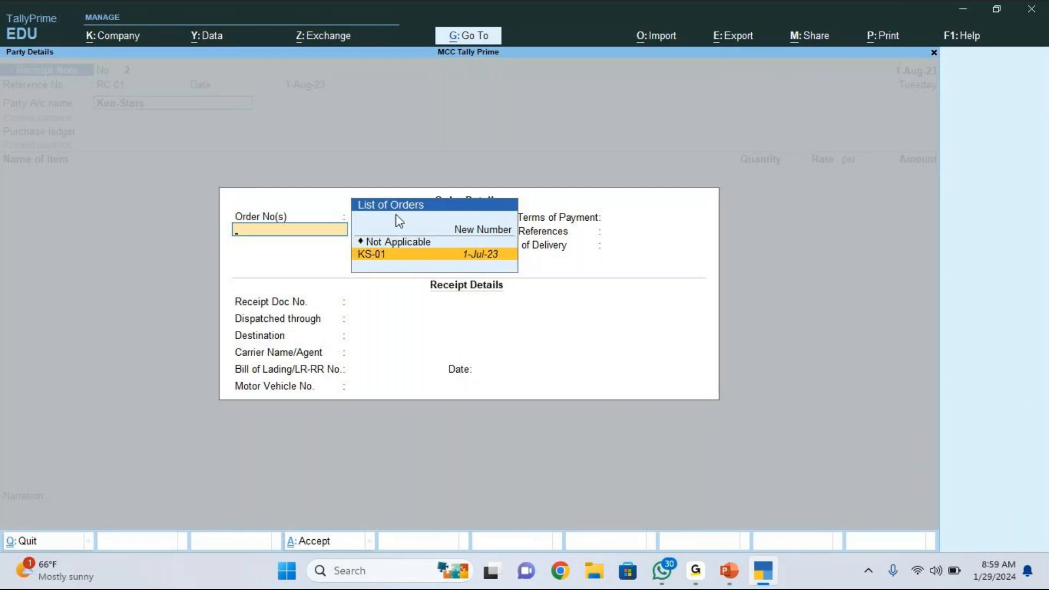
{"action": "left_click", "coordinate": [408, 262]}
{"action": "key", "text": "Return"}
{"action": "key", "text": "Return"}
{"action": "key", "text": "Return"}
{"action": "key", "text": "Return"}
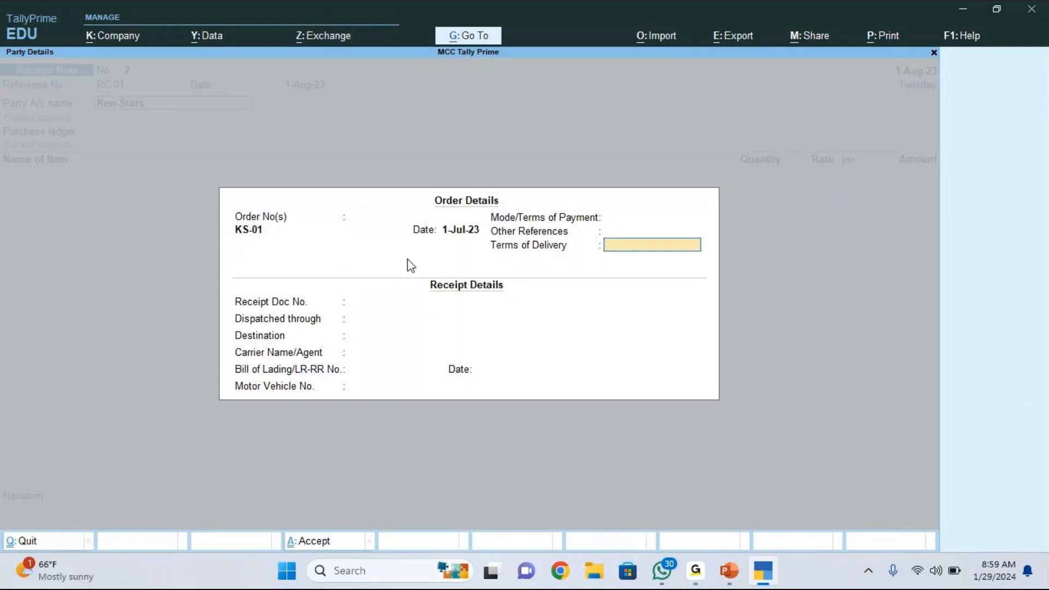
- Leave the delivery terms and receipt details blank and accept the Ken-Stars party details without an address
{"action": "key", "text": "Return"}
{"action": "key", "text": "Return"}
{"action": "key", "text": "Return"}
{"action": "key", "text": "Return"}
{"action": "key", "text": "Return"}
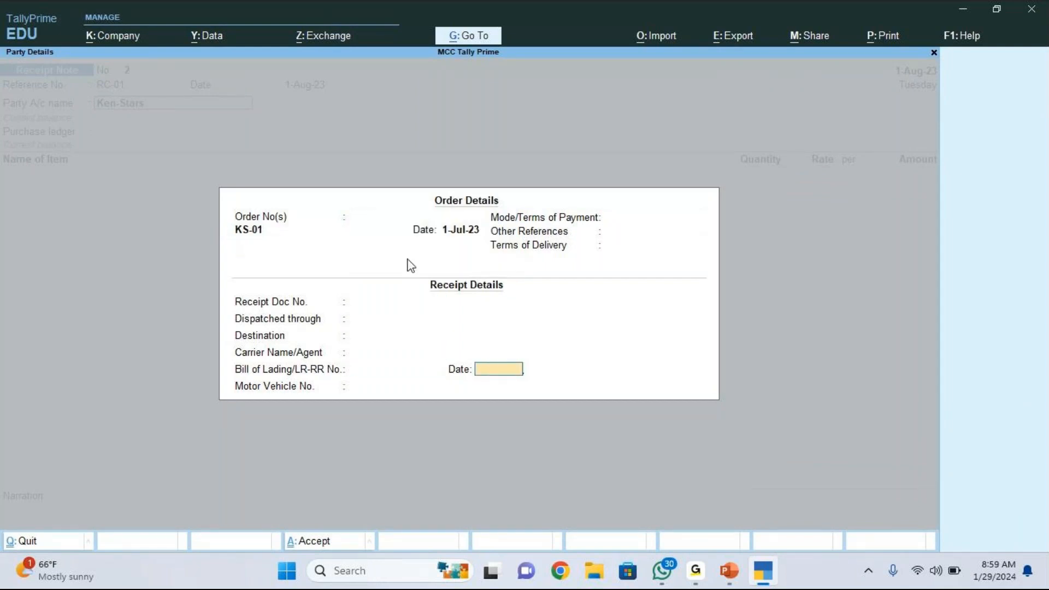
{"action": "key", "text": "Return"}
{"action": "key", "text": "Return"}
{"action": "key", "text": "Return"}
{"action": "key", "text": "Return"}
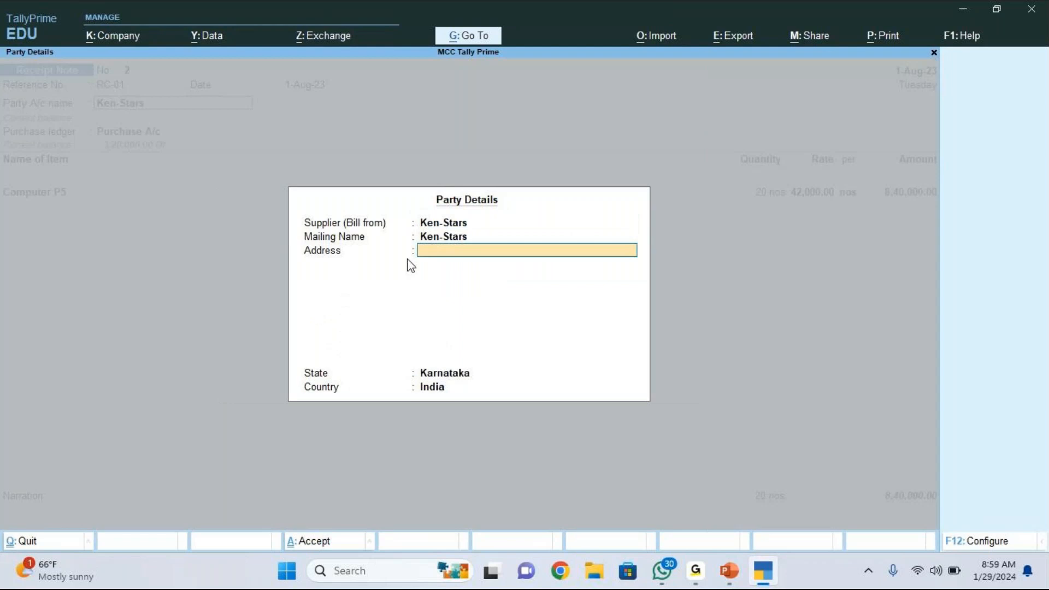
{"action": "key", "text": "Return"}
{"action": "key", "text": "Return"}
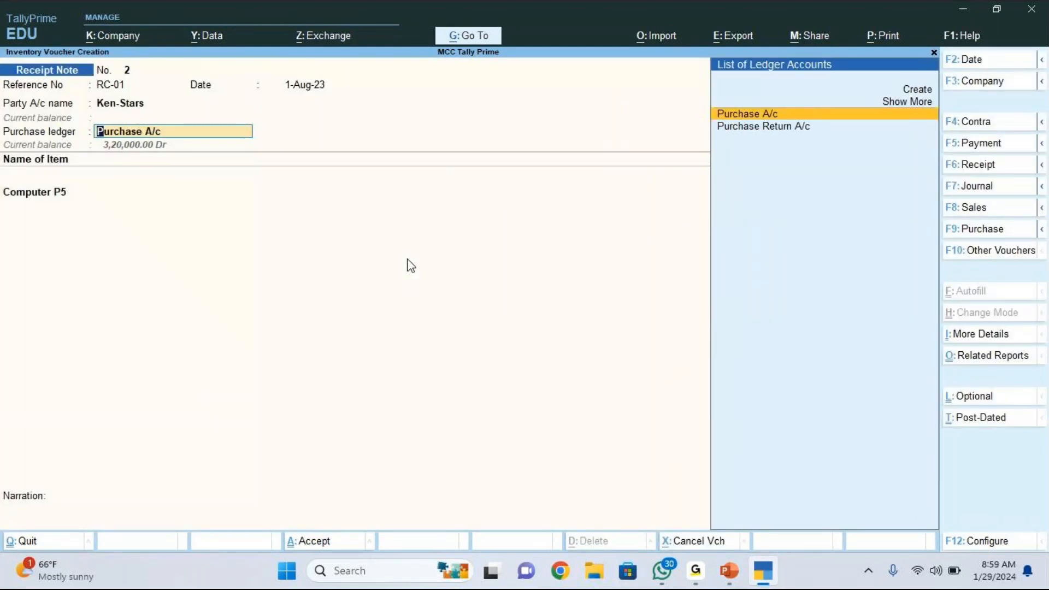
- Choose Purchase A/c as the receipt note's purchase ledger
{"action": "key", "text": "Return"}
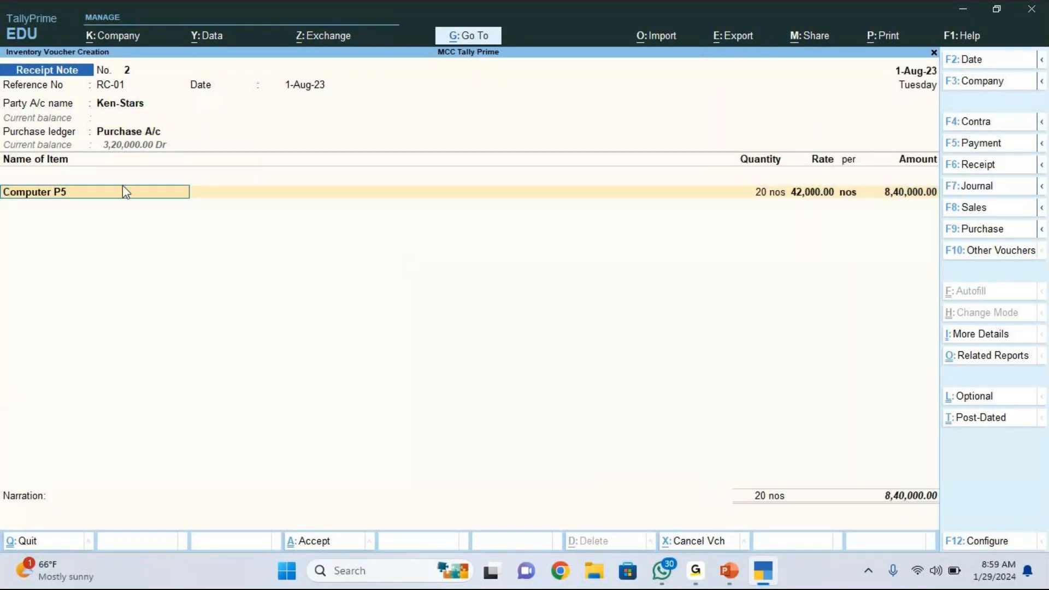
{"action": "left_click", "coordinate": [956, 116]}
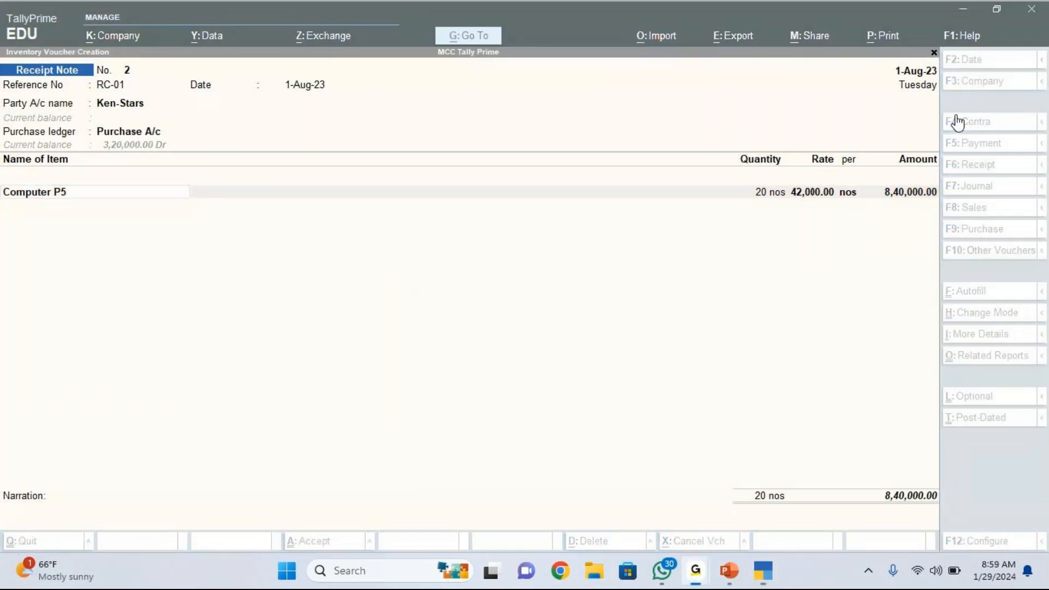
{"action": "left_click", "coordinate": [951, 118]}
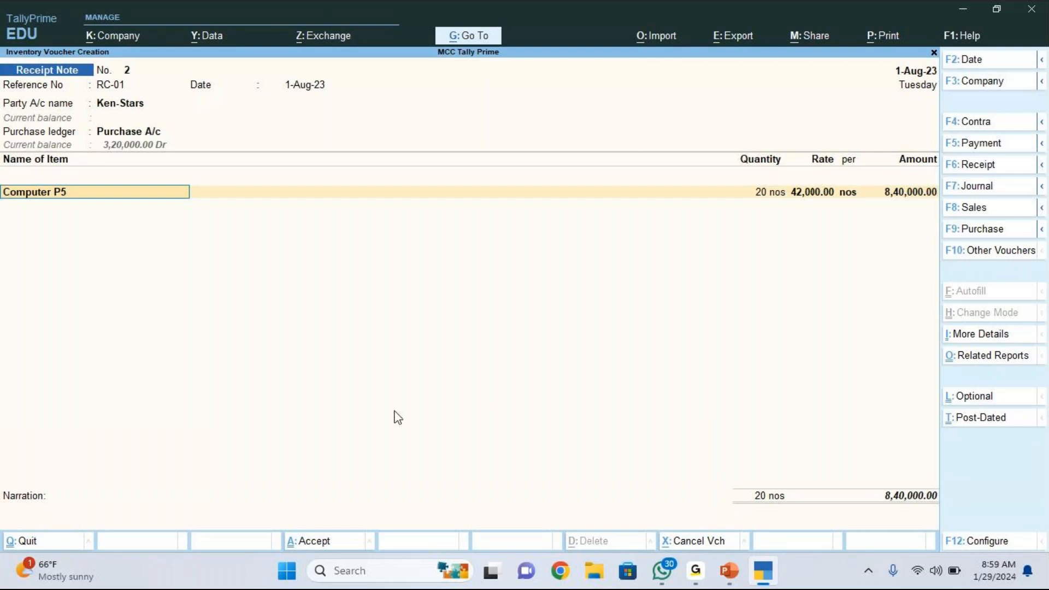
- Allocate 20 nos of Computer P5 at 42,000.00 to tracking number RC-01 and the linked order, due on 1-Aug-23
{"action": "key", "text": "Return"}
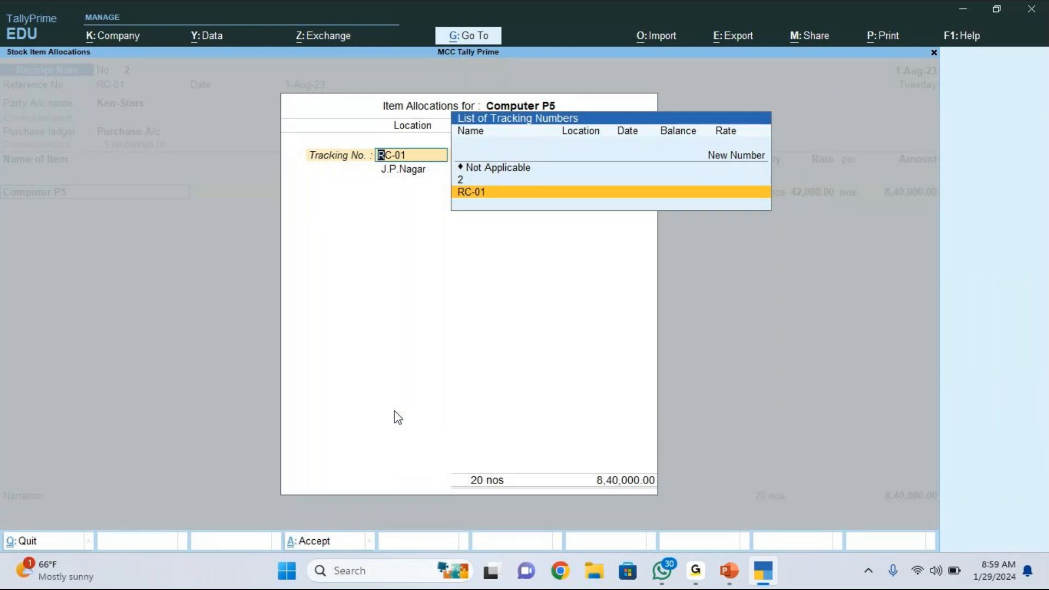
{"action": "key", "text": "Return"}
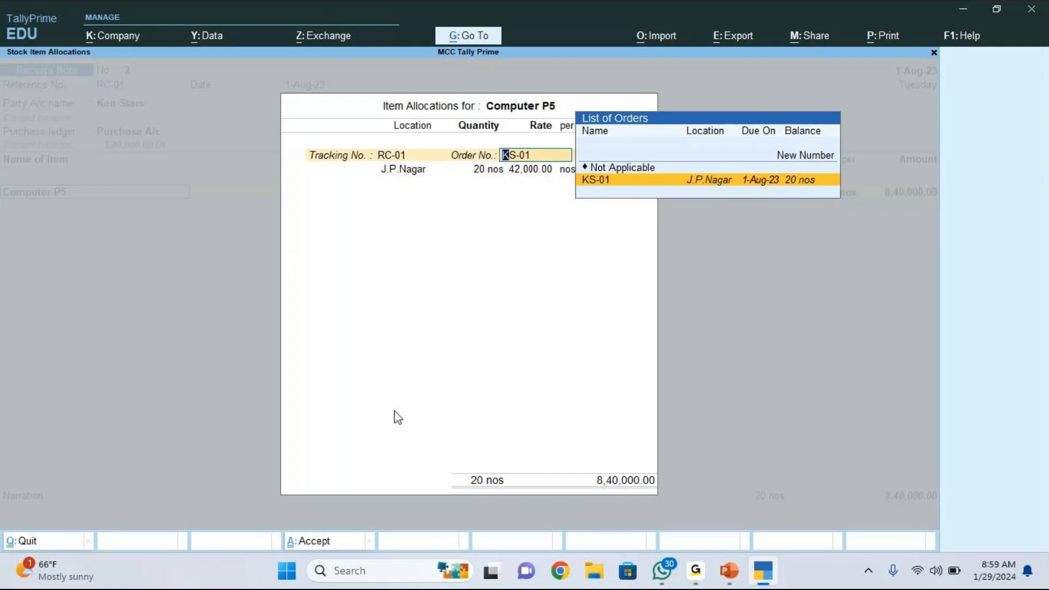
{"action": "key", "text": "Return"}
{"action": "key", "text": "Return"}
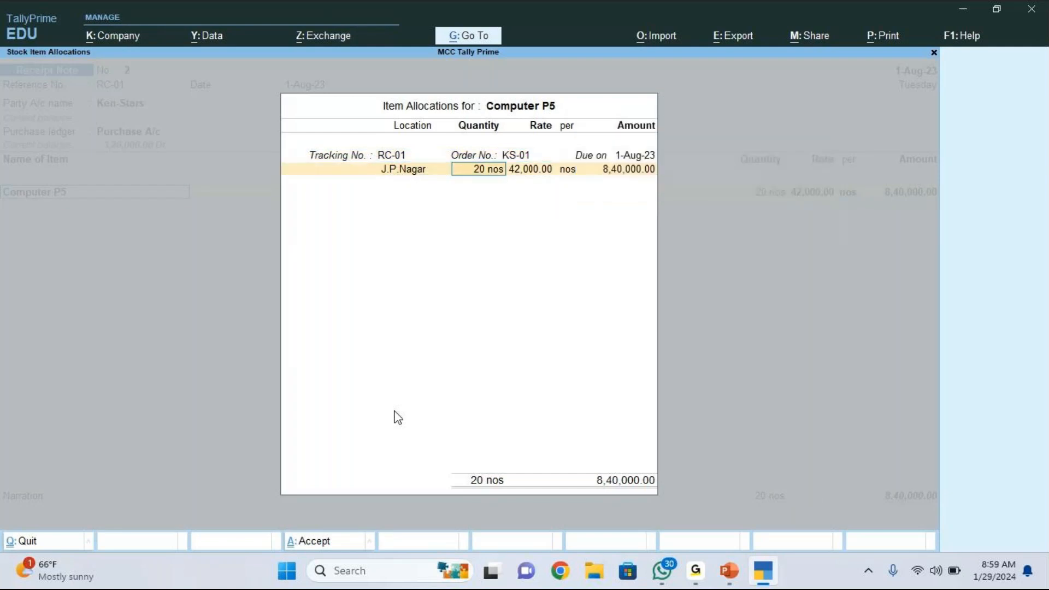
{"action": "key", "text": "Return"}
{"action": "key", "text": "Return"}
{"action": "key", "text": "Return"}
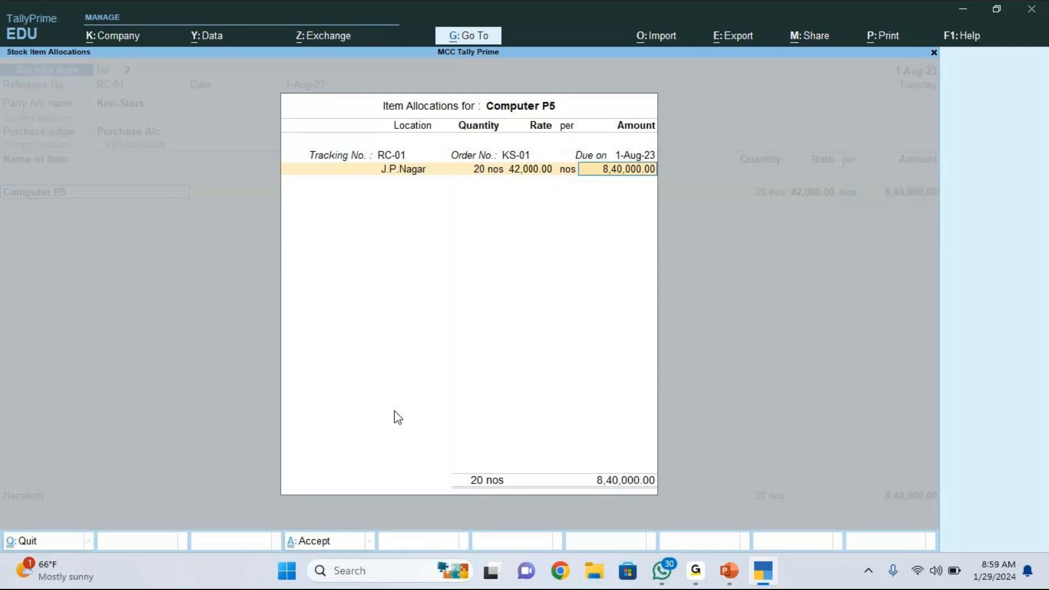
{"action": "key", "text": "Return"}
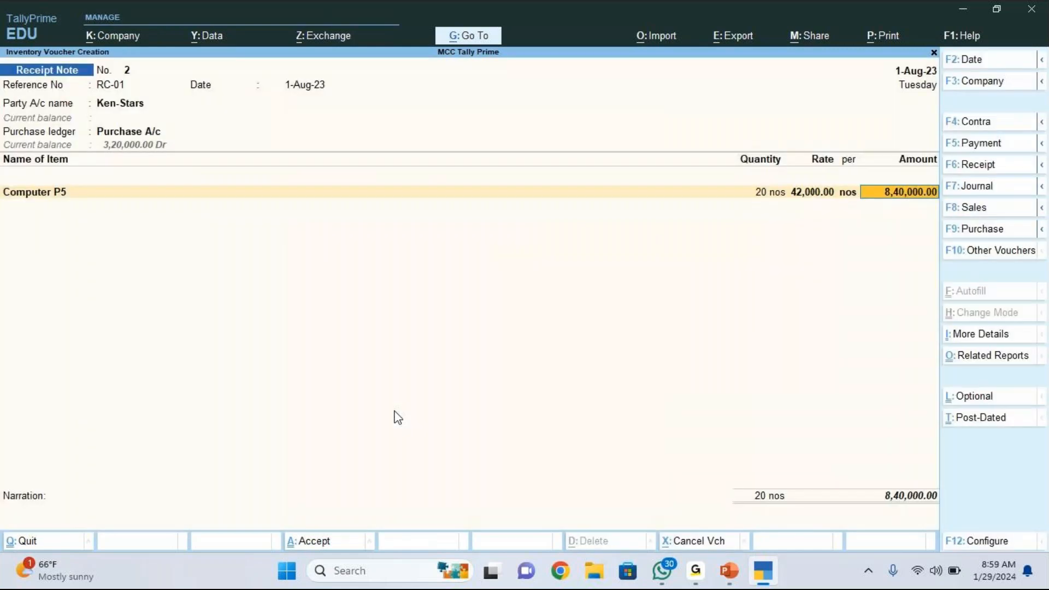
- End the item list and save the receipt note with a blank narration
{"action": "key", "text": "Return"}
{"action": "key", "text": "Return"}
{"action": "key", "text": "Return"}
{"action": "key", "text": "Return"}
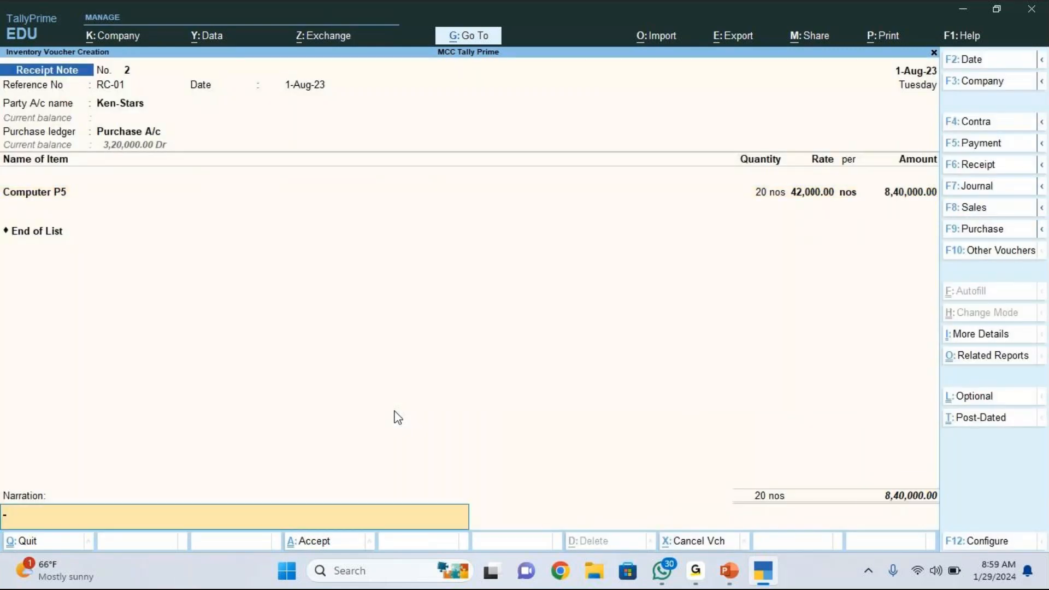
{"action": "key", "text": "Return"}
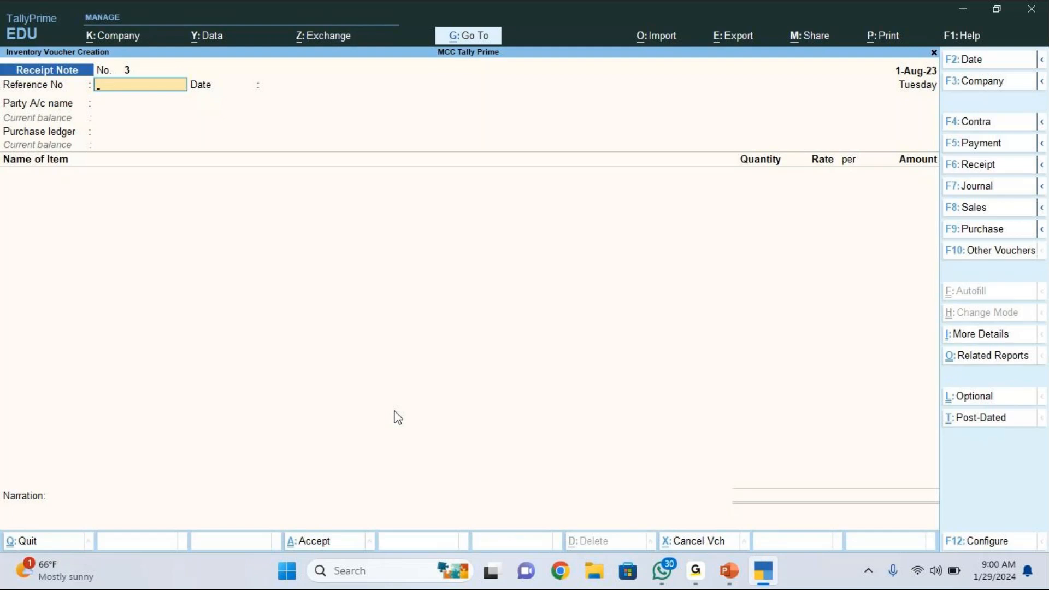
- Leave voucher entry and delete the 1-Aug-23 Computer P5 receipt note from the Day Book
{"action": "key", "text": "Escape"}
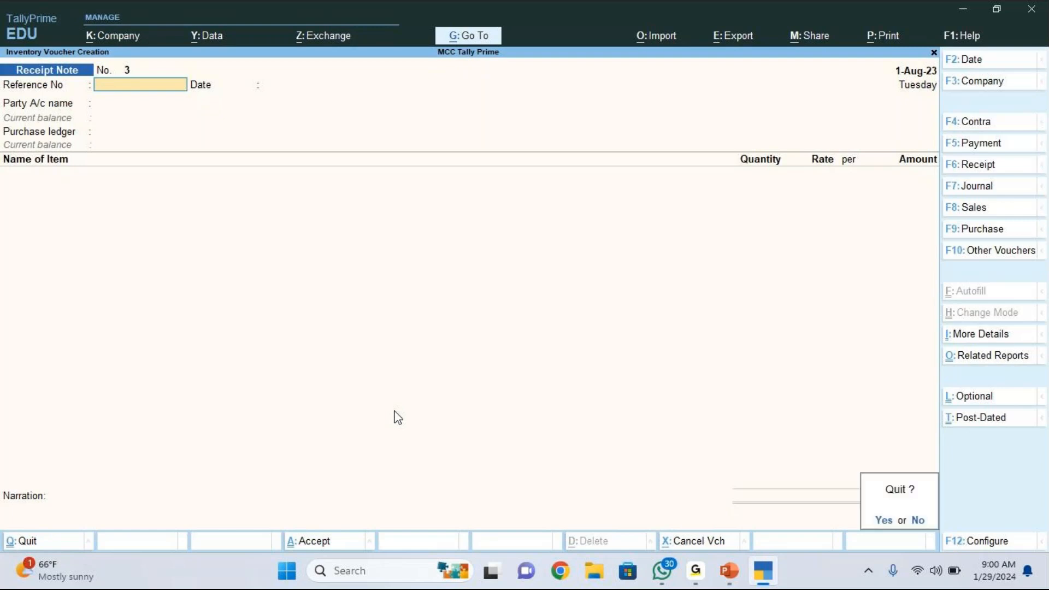
{"action": "key", "text": "y"}
{"action": "key", "text": "Down"}
{"action": "key", "text": "Return"}
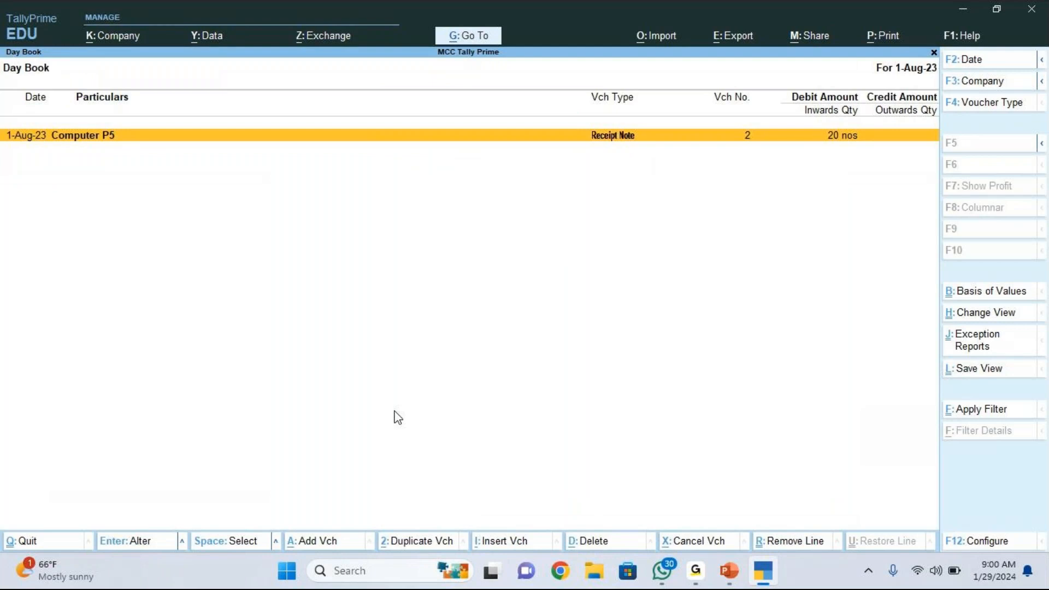
{"action": "key", "text": "alt"}
{"action": "key", "text": "alt+d"}
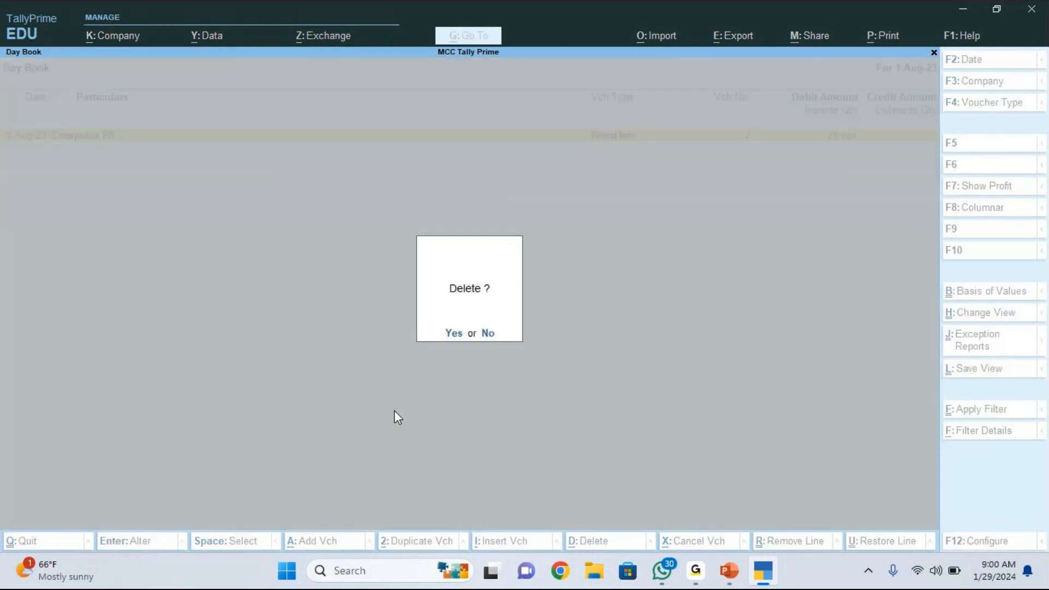
{"action": "key", "text": "y"}
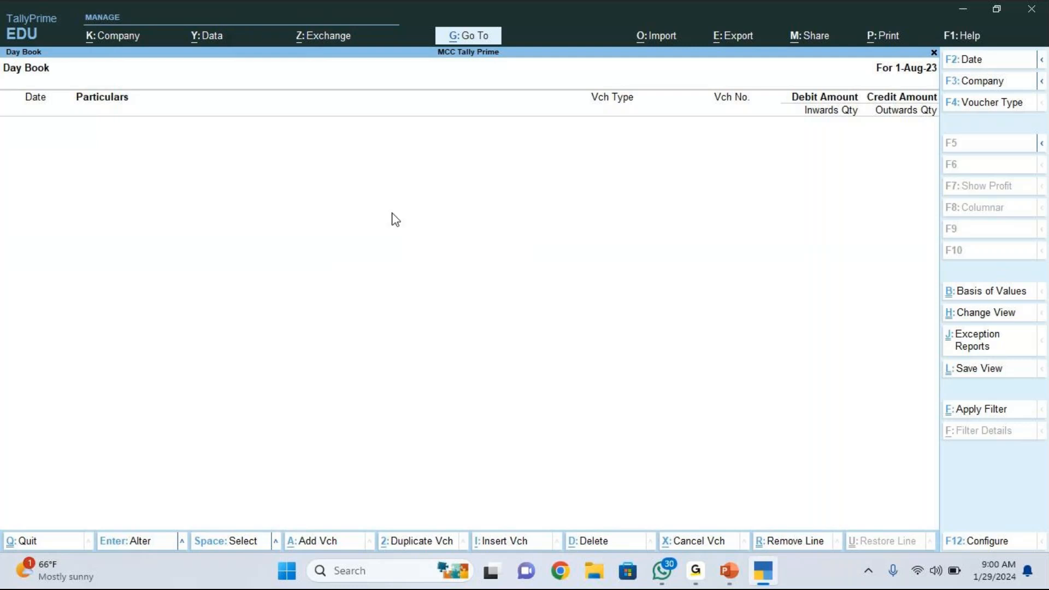
{"action": "key", "text": "Escape"}
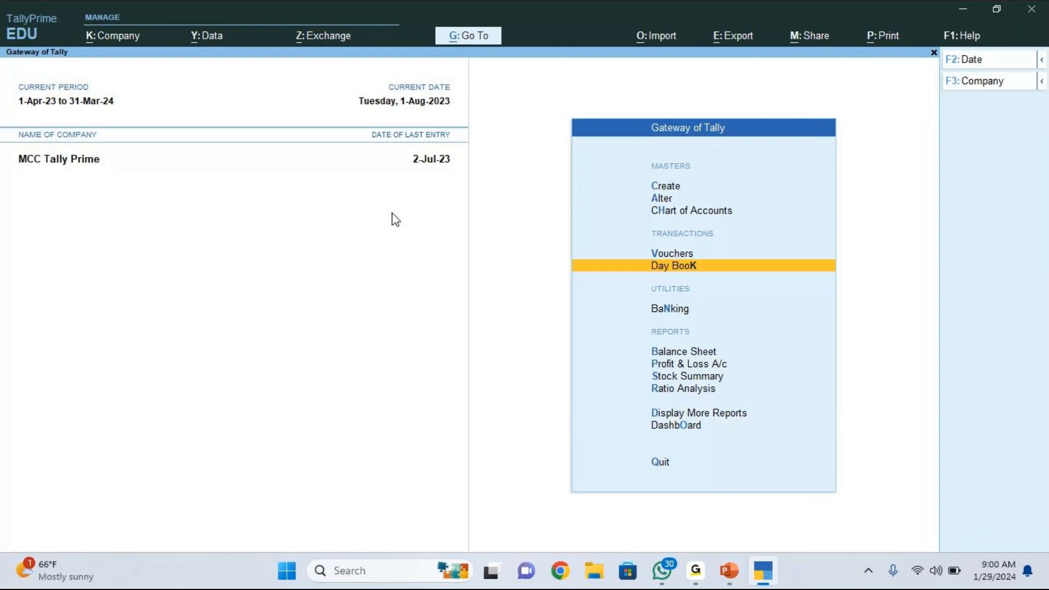
- Switch to PowerPoint and replace "&" with "as" before "per order no" in the Transaction 2 text
{"action": "key", "text": "alt+Tab"}
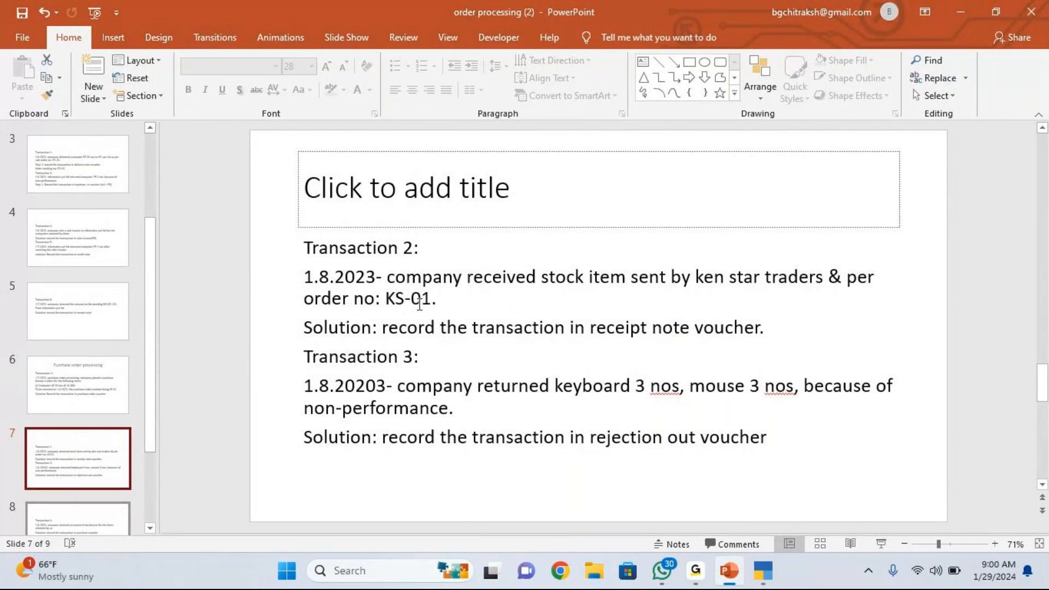
{"action": "left_click", "coordinate": [840, 282]}
{"action": "key", "text": "BackSpace"}
{"action": "type", "text": "as"}
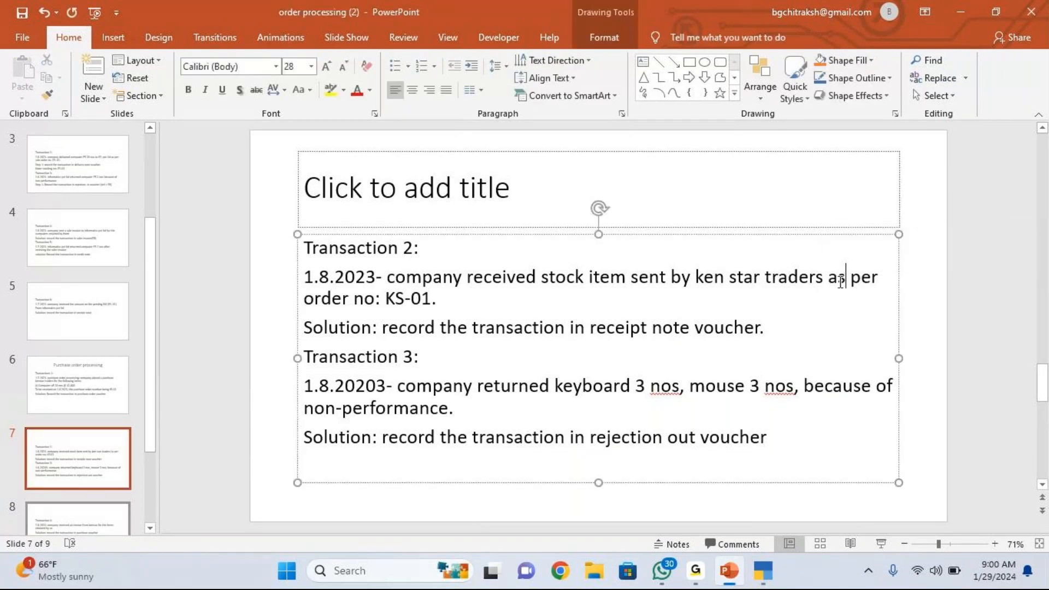
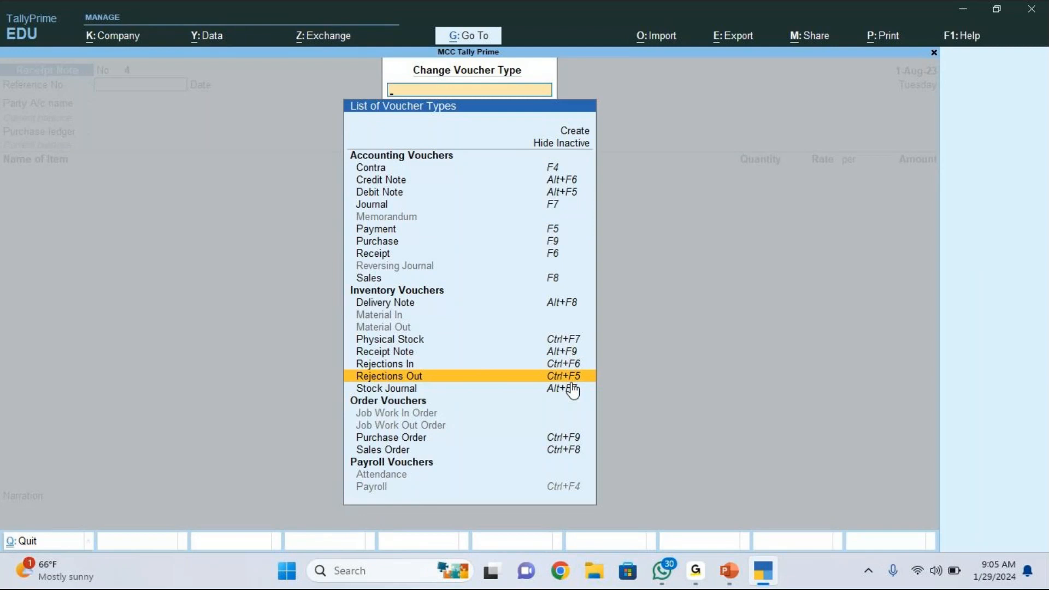
- Change the voucher type to Rejections Out and choose Ken-Stars as the ledger account and supplier, leaving the address blank
{"action": "left_click", "coordinate": [409, 382]}
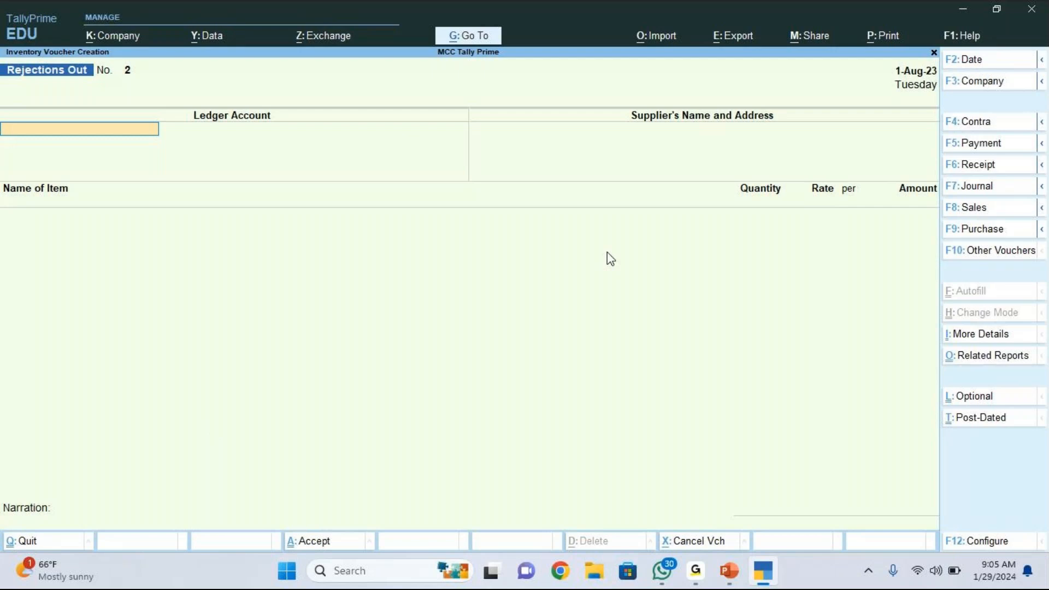
{"action": "key", "text": "space"}
{"action": "key", "text": "Down"}
{"action": "key", "text": "Down"}
{"action": "key", "text": "Down"}
{"action": "key", "text": "Down"}
{"action": "key", "text": "Down"}
{"action": "key", "text": "Down"}
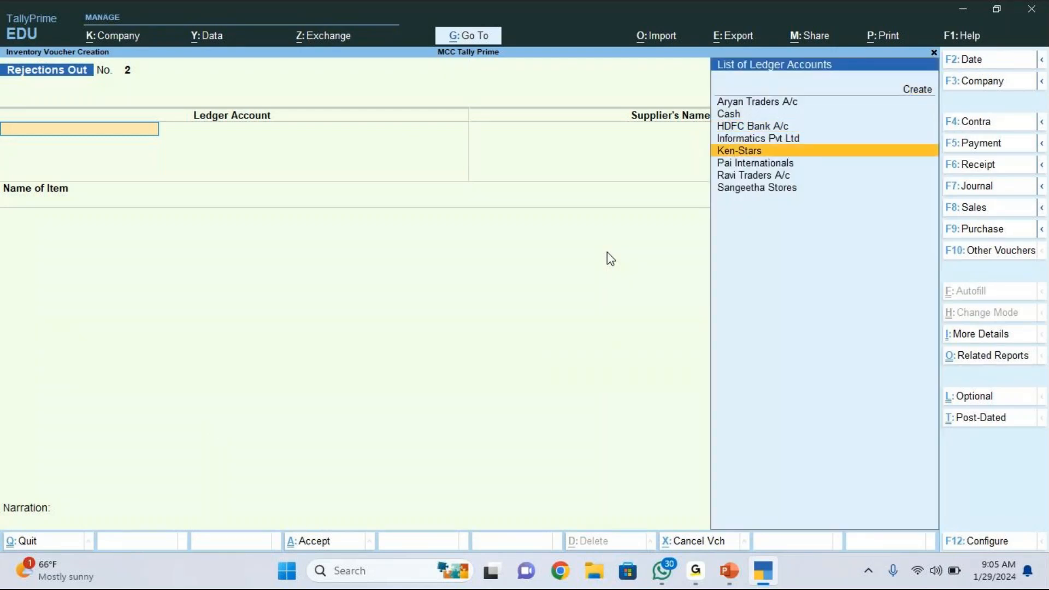
{"action": "key", "text": "Return"}
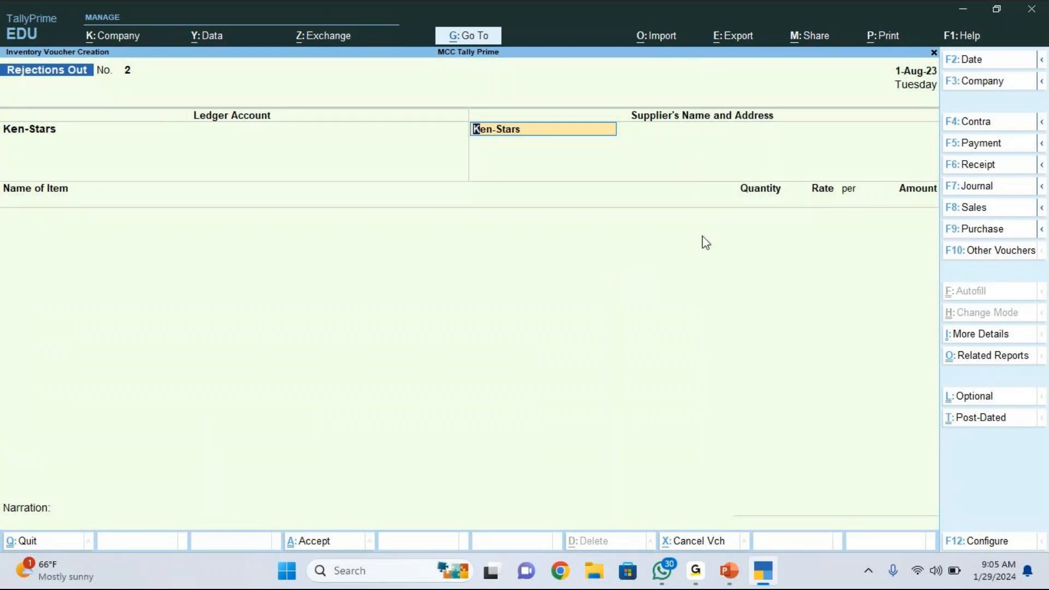
{"action": "key", "text": "Return"}
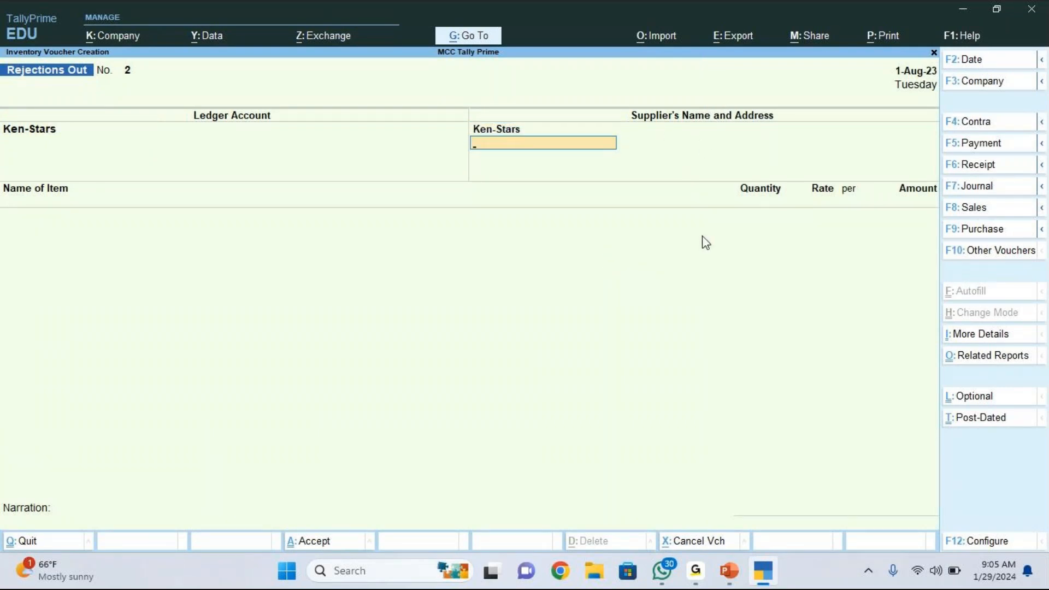
{"action": "key", "text": "Return"}
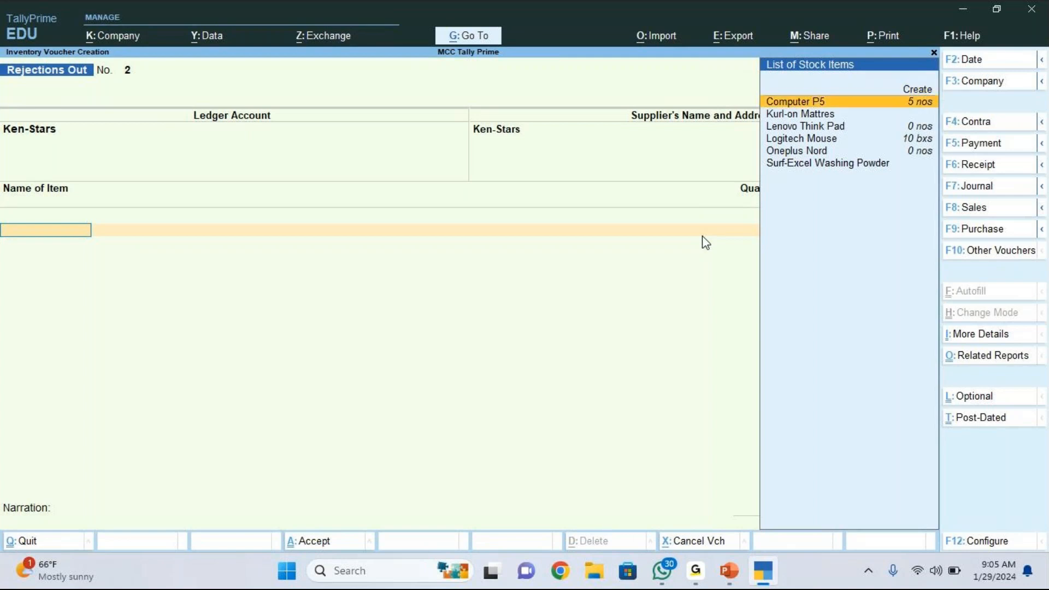
- Add Computer P5 to the rejections out voucher and allocate it to tracking number RC-01
{"action": "key", "text": "Return"}
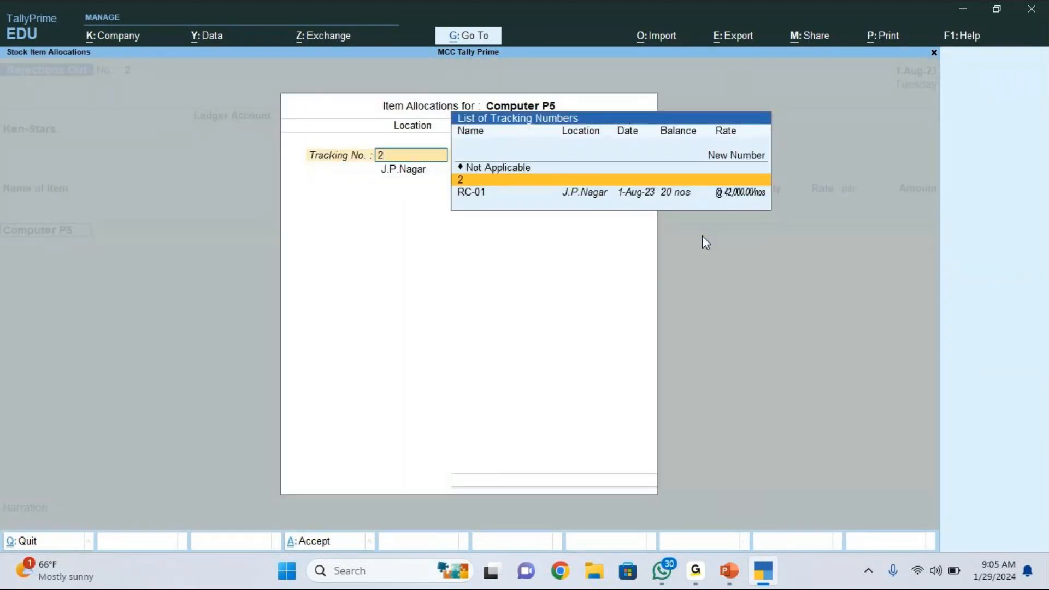
{"action": "key", "text": "Down"}
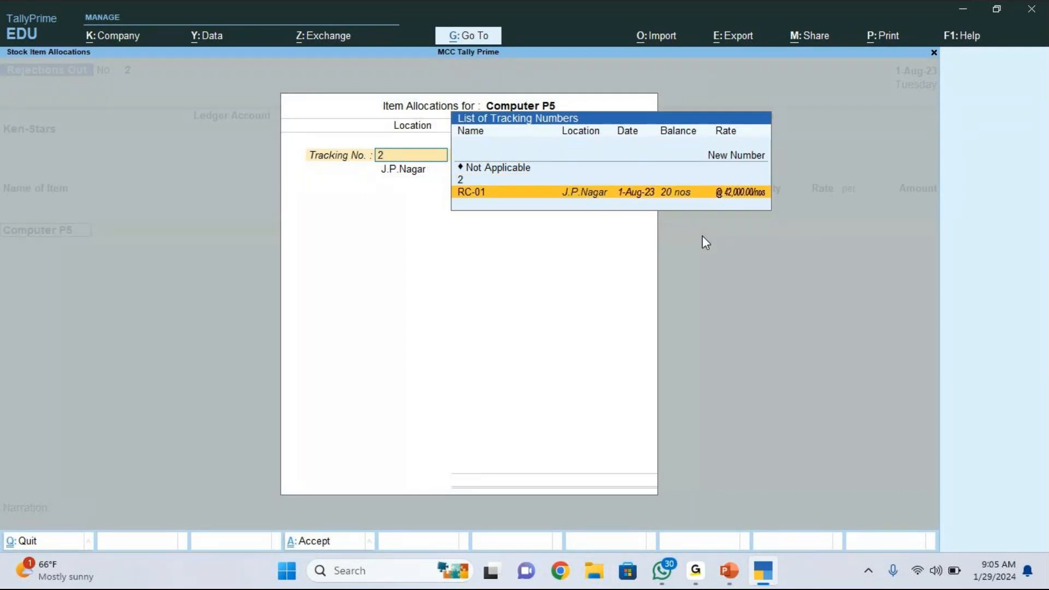
{"action": "key", "text": "Return"}
{"action": "key", "text": "Return"}
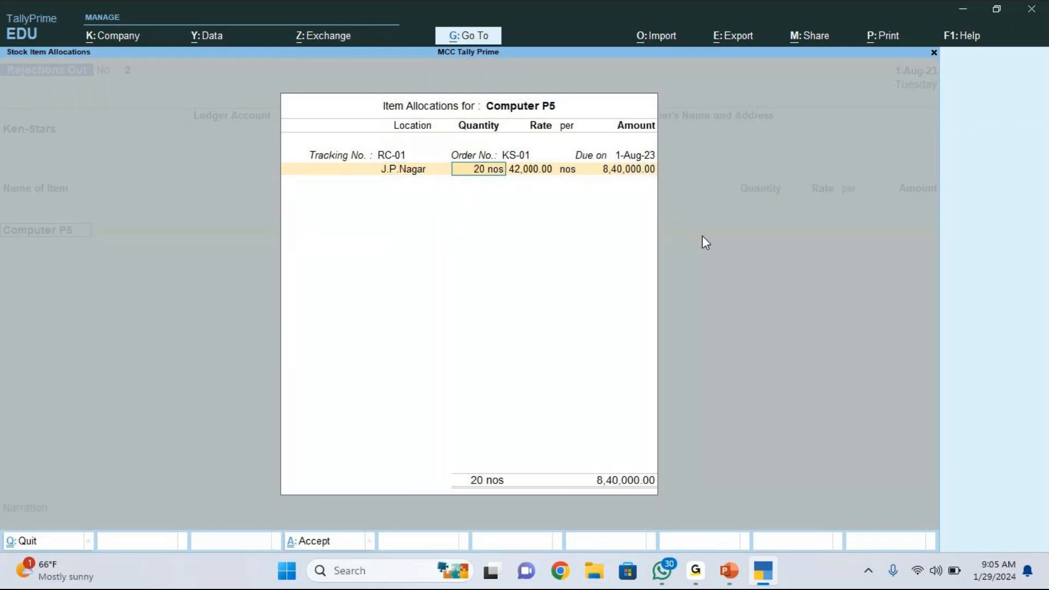
- Set the returned Computer P5 quantity to 3 nos, end the item allocation and save the rejections out voucher without a narration
{"action": "type", "text": "3"}
{"action": "key", "text": "Return"}
{"action": "key", "text": "Return"}
{"action": "key", "text": "Return"}
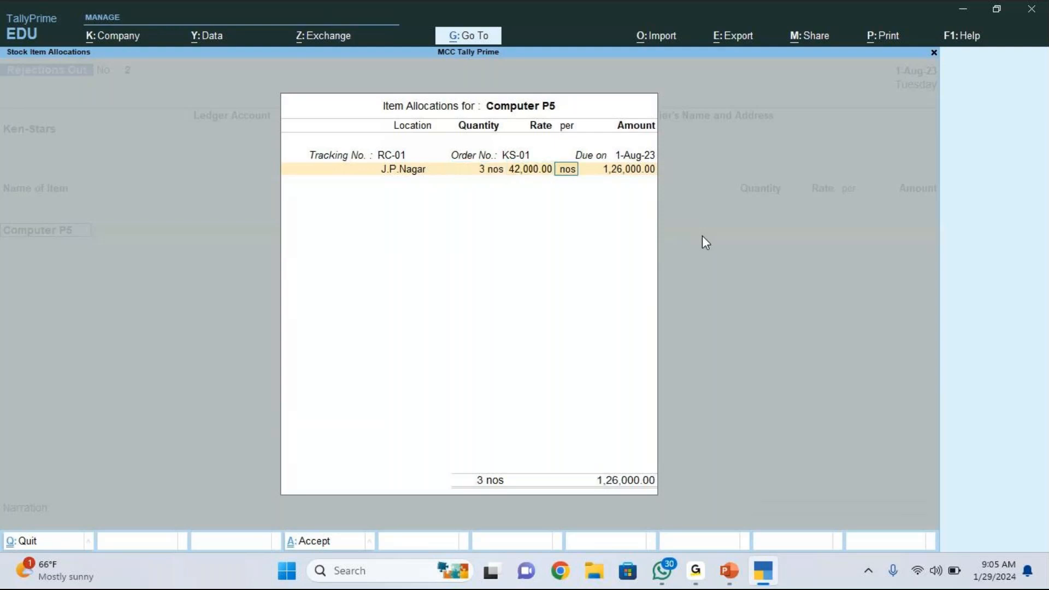
{"action": "key", "text": "Return"}
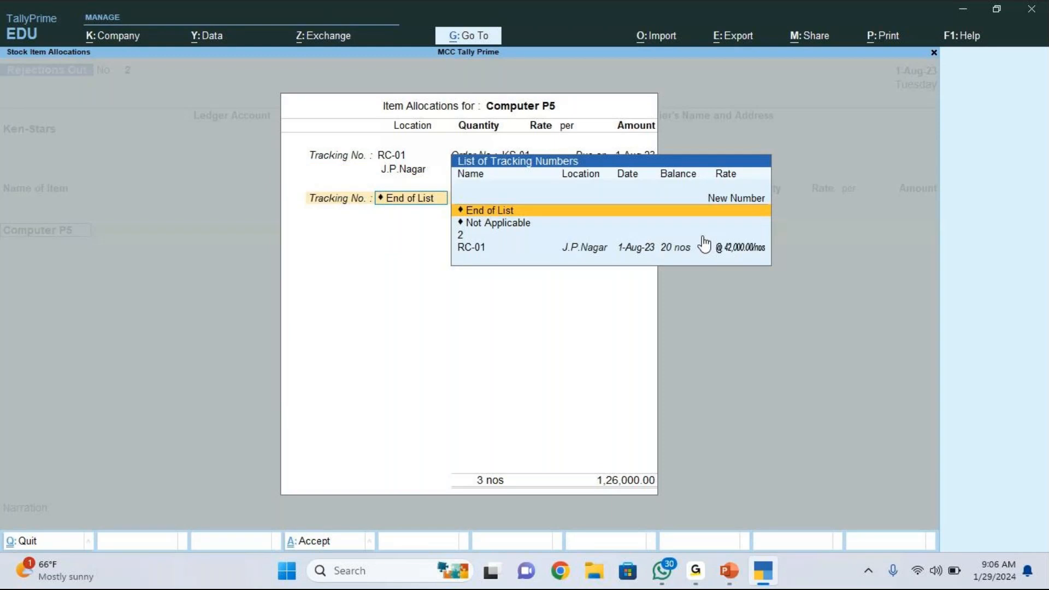
{"action": "key", "text": "Return"}
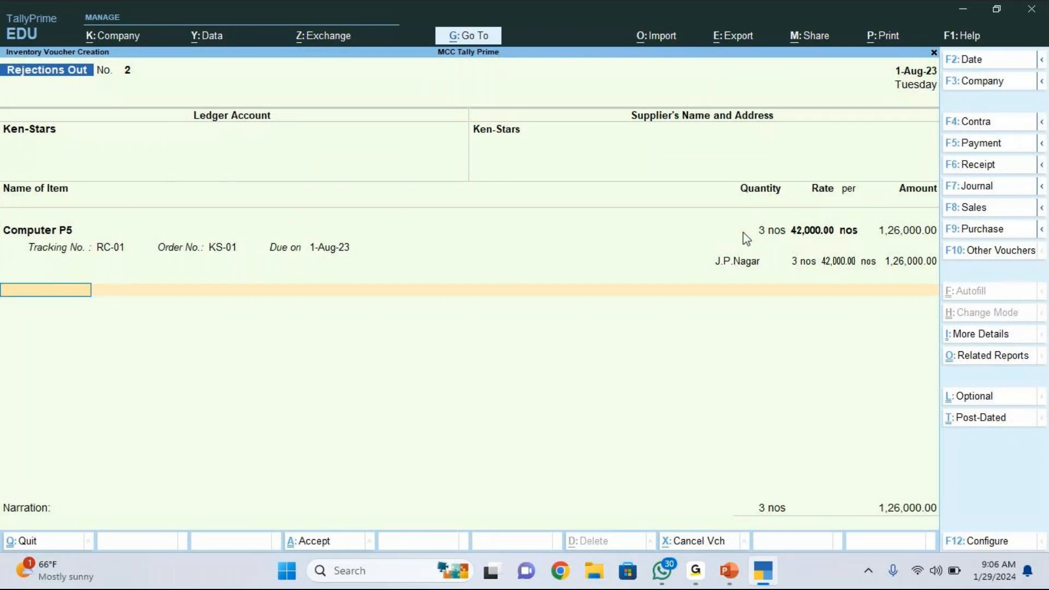
{"action": "key", "text": "Return"}
{"action": "key", "text": "Return"}
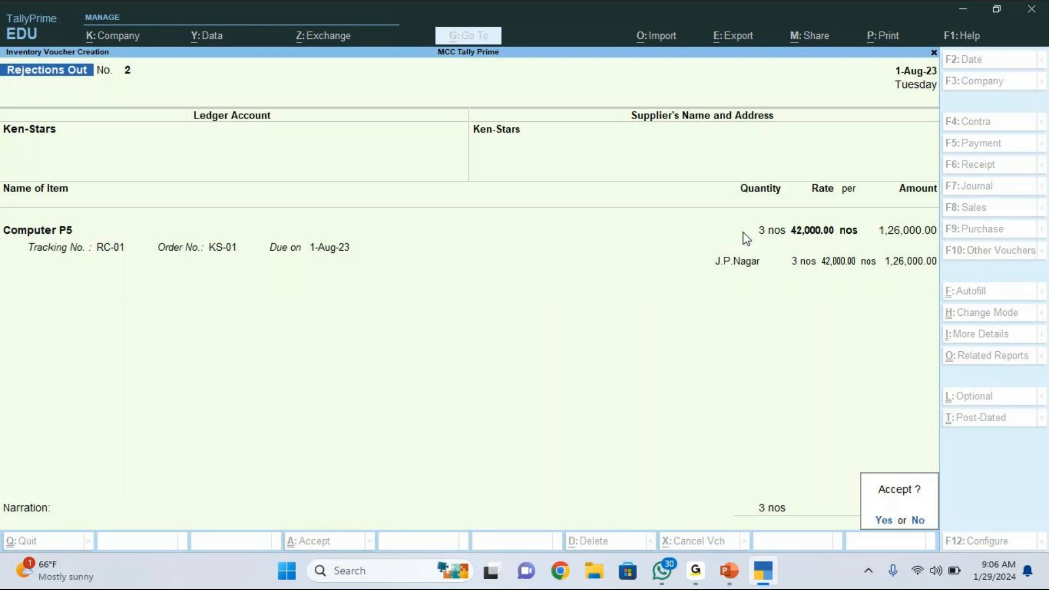
{"action": "key", "text": "Return"}
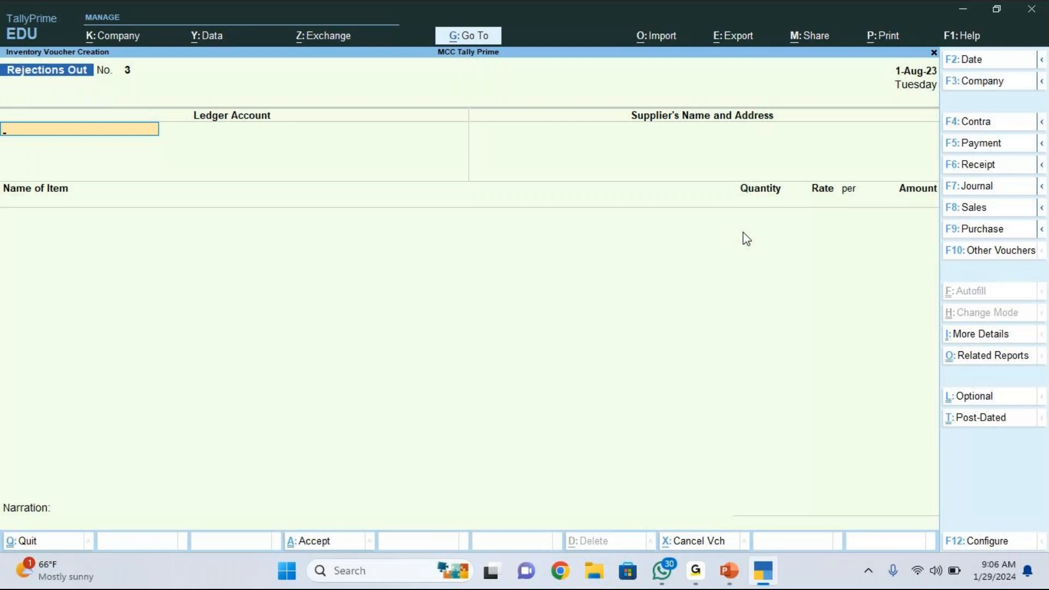
- Leave voucher entry and switch to PowerPoint to read Transactions 4 and 5 on slide 8
{"action": "key", "text": "Escape"}
{"action": "key", "text": "Return"}
{"action": "key", "text": "alt+Tab"}
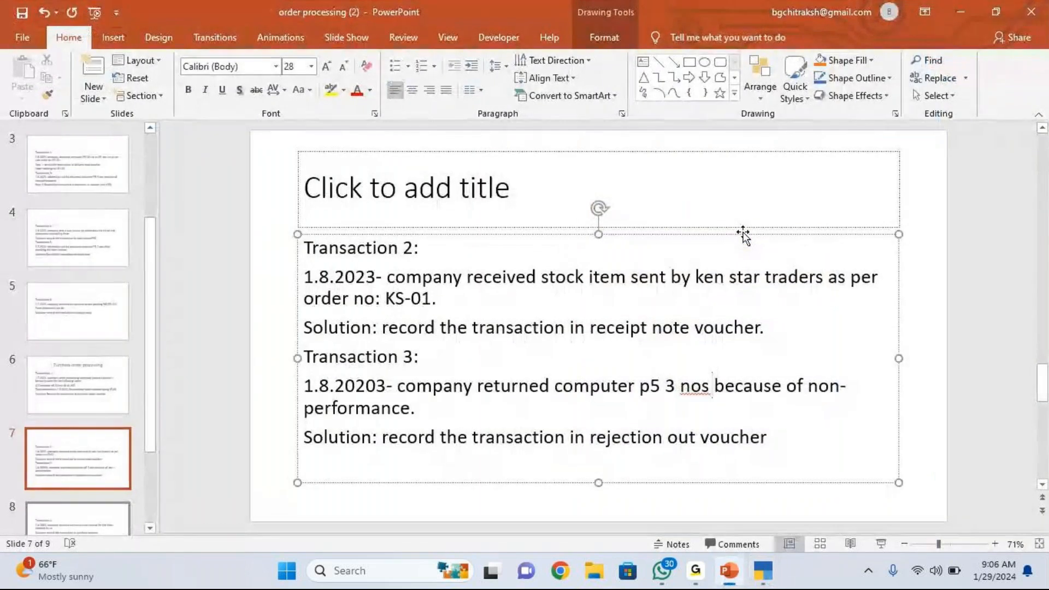
{"action": "left_click", "coordinate": [154, 302]}
{"action": "scroll", "coordinate": [158, 349], "scroll_direction": "down", "scroll_amount": 3}
{"action": "left_click", "coordinate": [78, 426]}
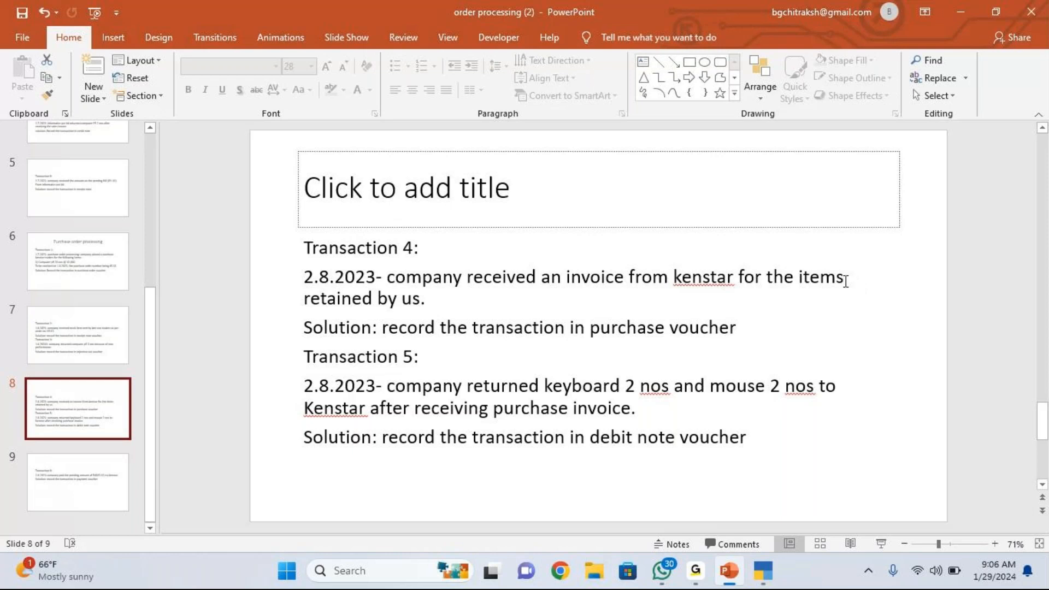
{"action": "key", "text": "alt+Tab"}
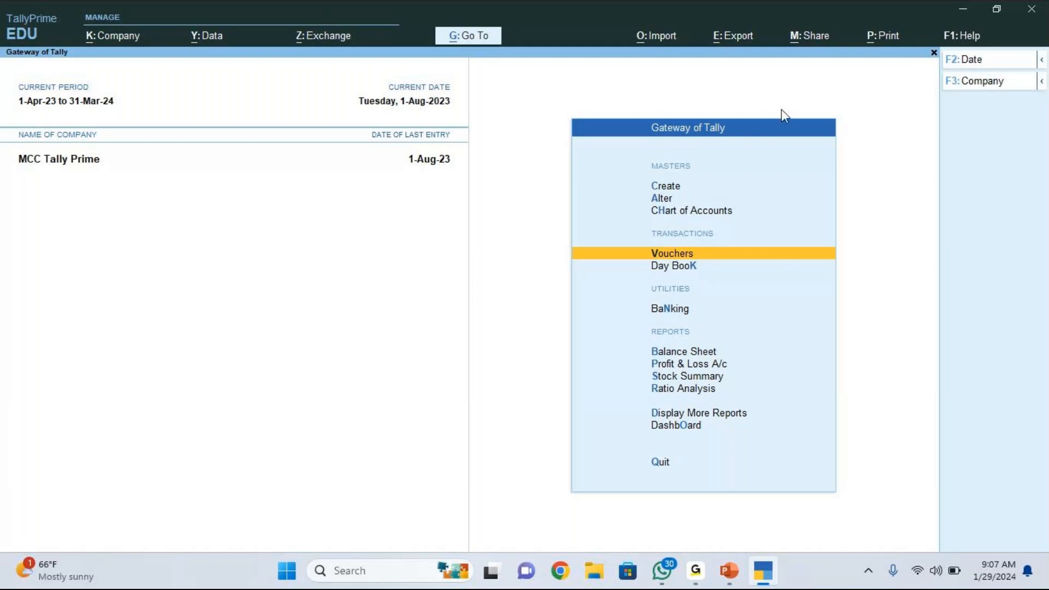
{"action": "left_click", "coordinate": [773, 45]}
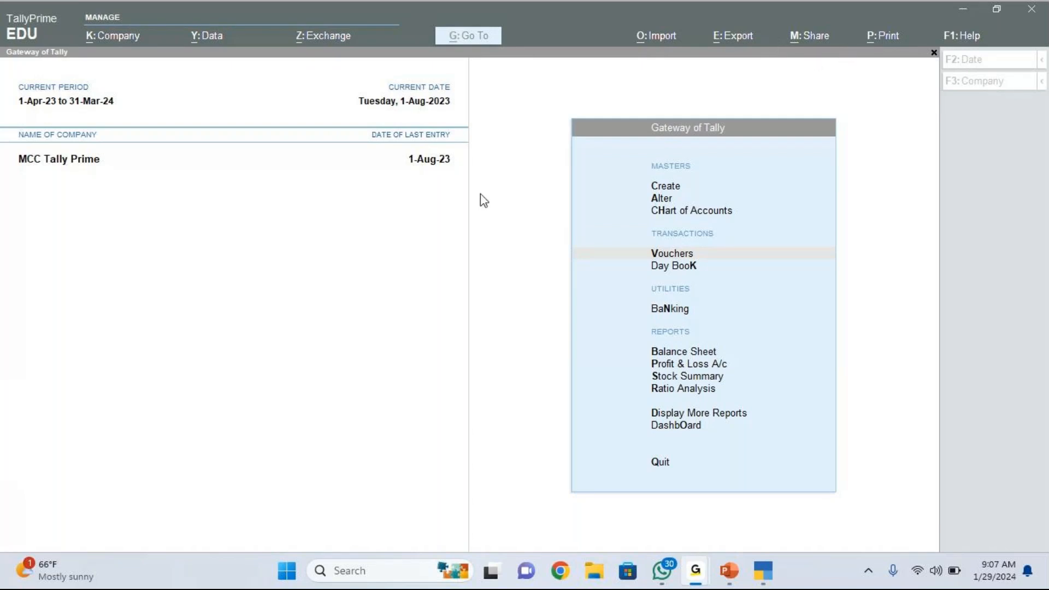
{"action": "left_click", "coordinate": [434, 211]}
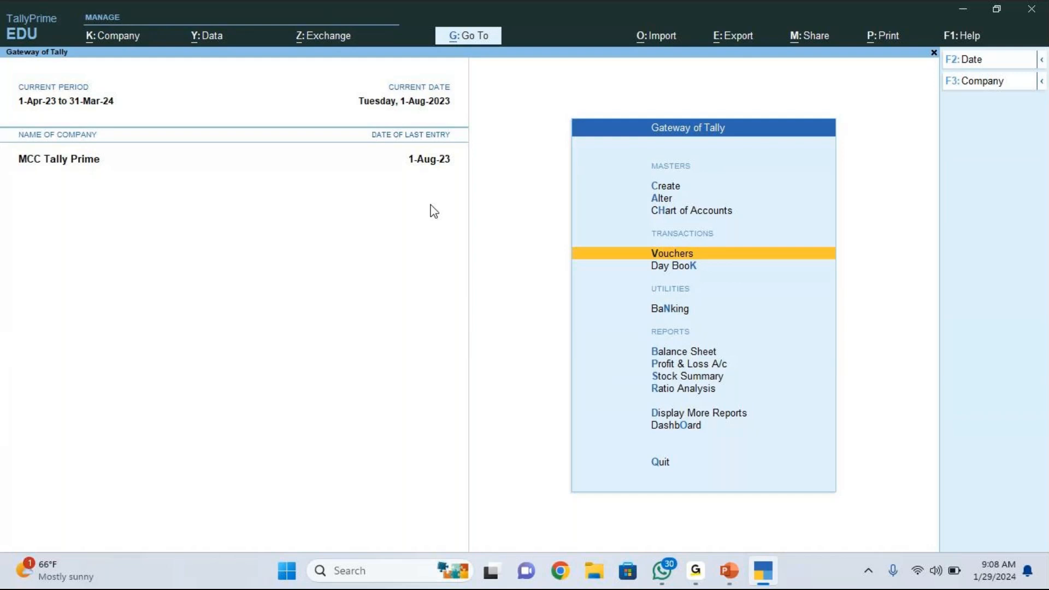
{"action": "left_click", "coordinate": [728, 584]}
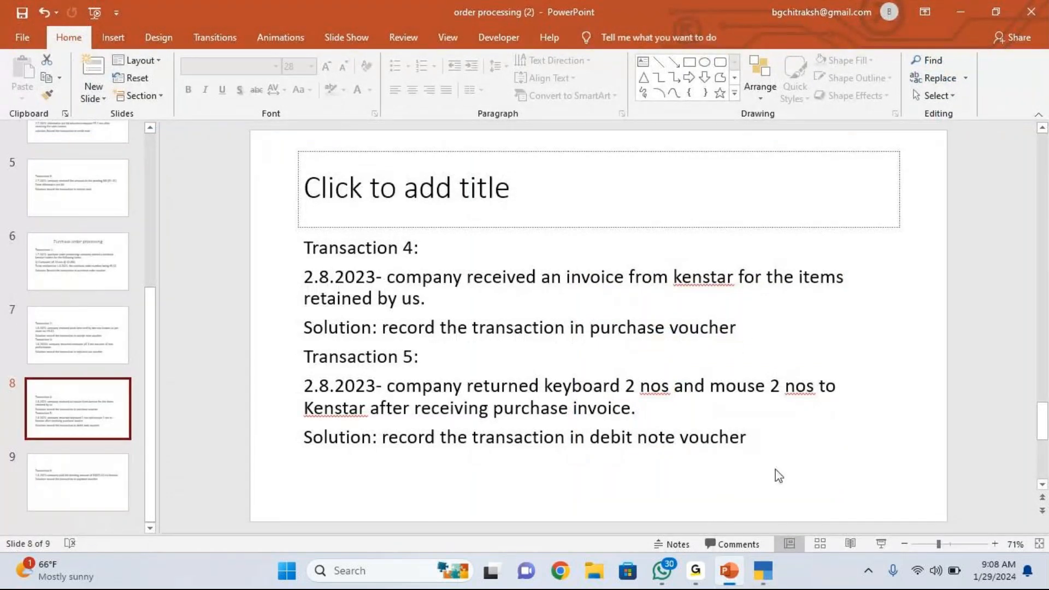
- Switch to TallyPrime and start a purchase voucher dated 2-8-2023
{"action": "left_click", "coordinate": [763, 570]}
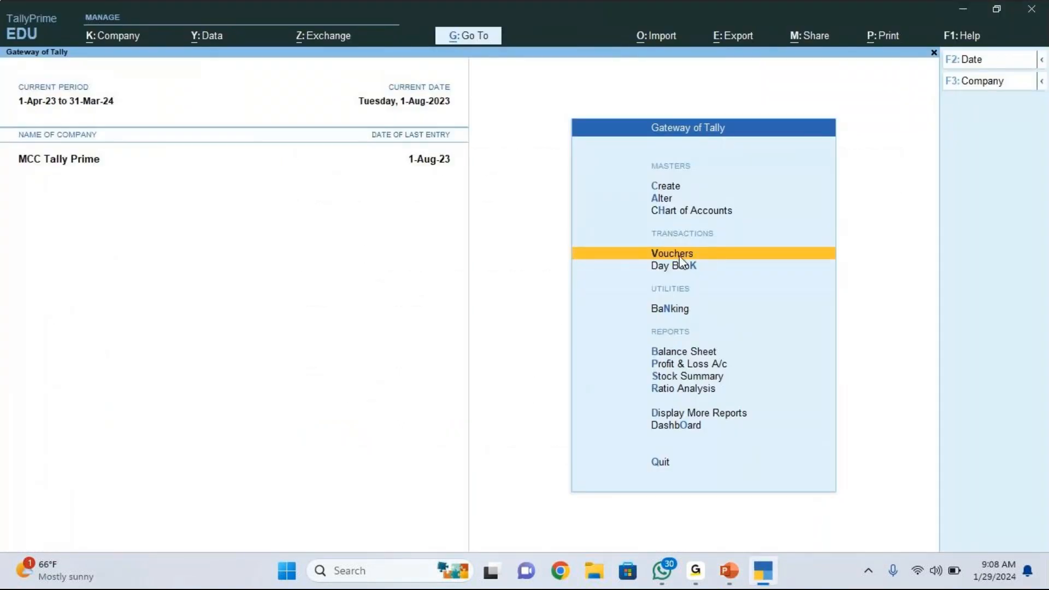
{"action": "left_click", "coordinate": [680, 254]}
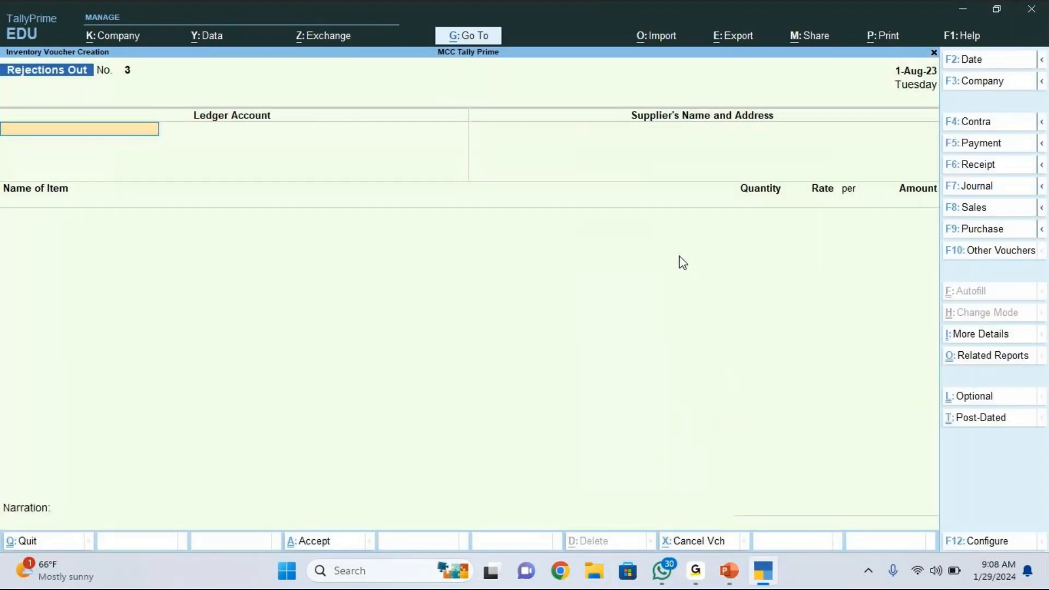
{"action": "left_click", "coordinate": [990, 230]}
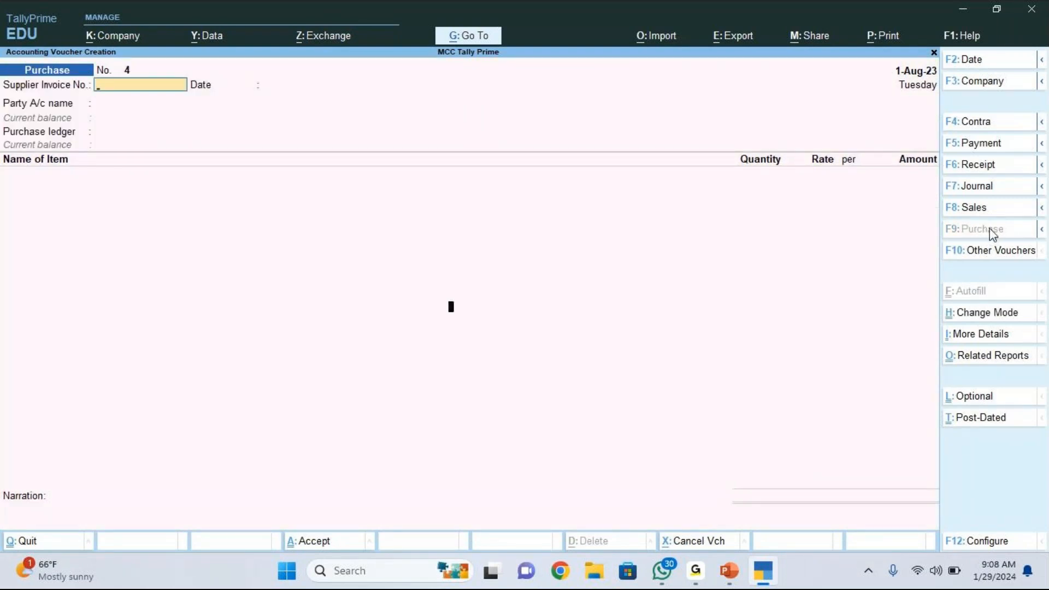
{"action": "key", "text": "F2"}
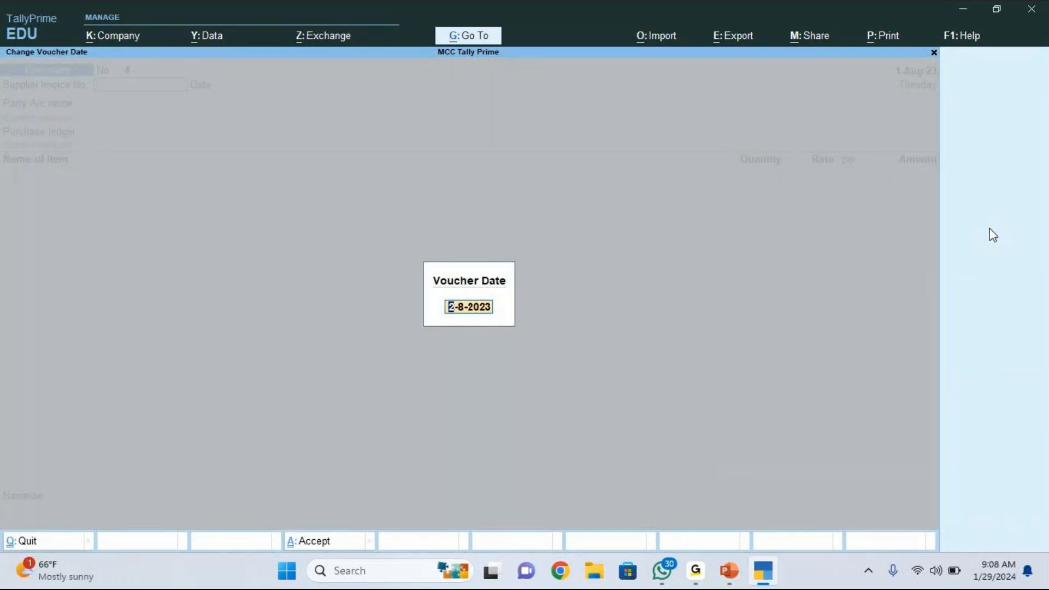
{"action": "key", "text": "Return"}
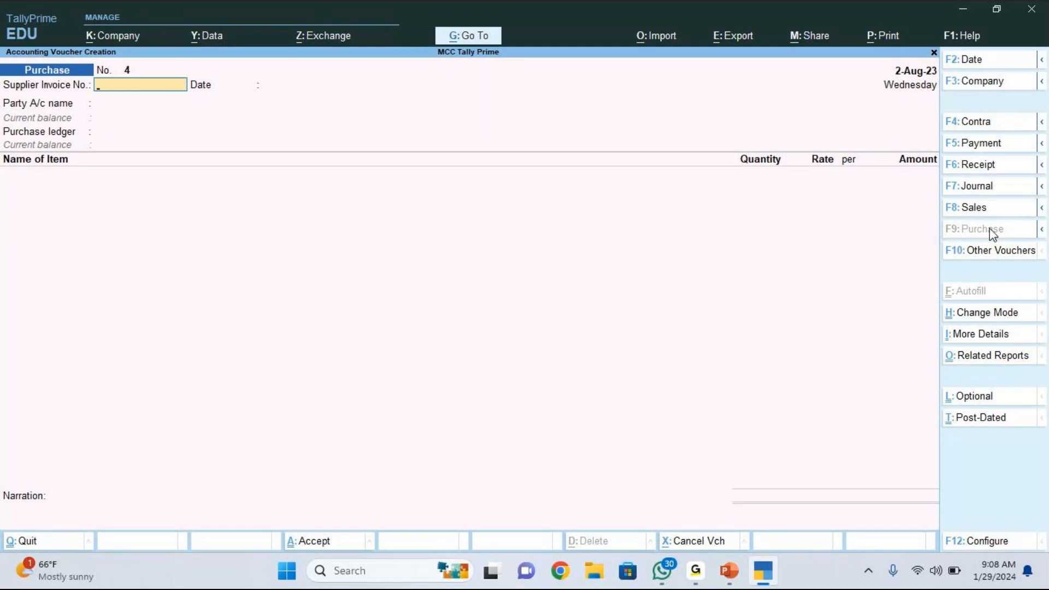
- Enter supplier invoice number PUR-111 with its default date and choose Ken-Stars as the party account
{"action": "type", "text": "PUR-111"}
{"action": "key", "text": "Return"}
{"action": "key", "text": "Return"}
{"action": "key", "text": "Down"}
{"action": "key", "text": "Down"}
{"action": "key", "text": "Down"}
{"action": "key", "text": "Down"}
{"action": "key", "text": "Return"}
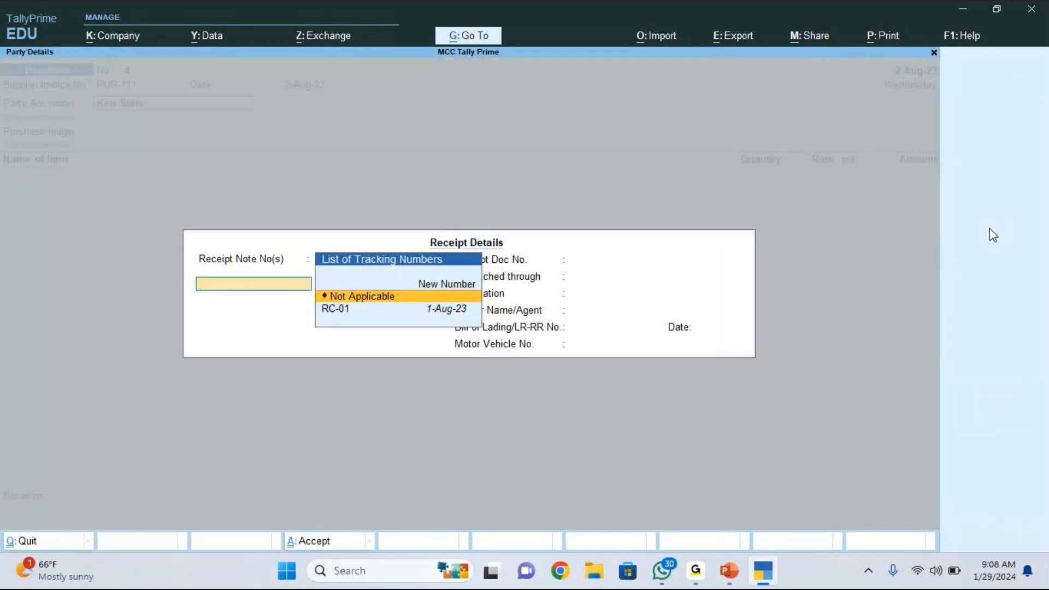
- Link the purchase to receipt note RC-01, leaving the document, dispatch and vehicle details blank
{"action": "key", "text": "Down"}
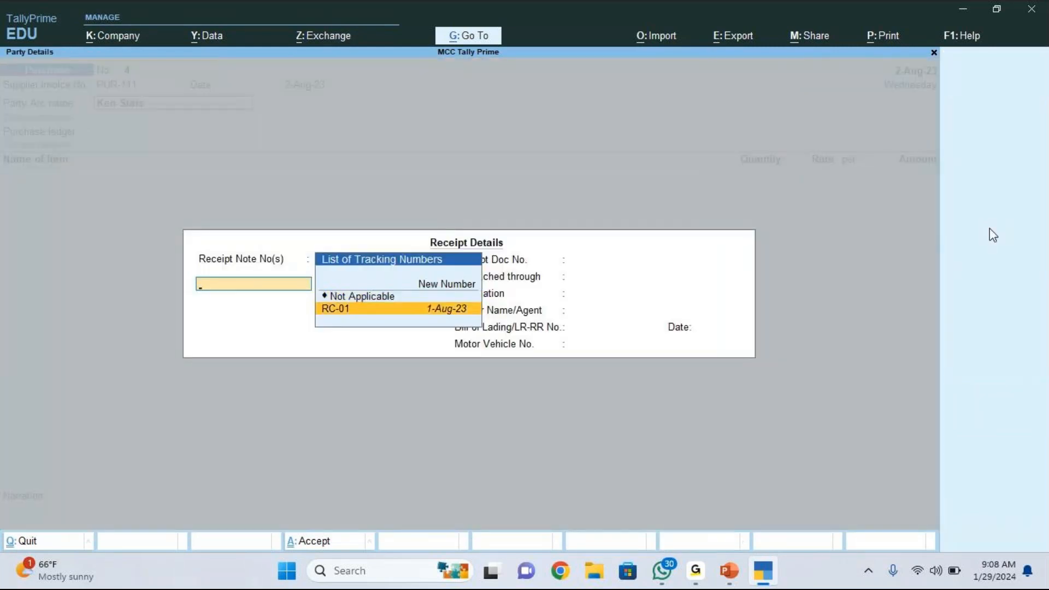
{"action": "key", "text": "Return"}
{"action": "key", "text": "Return"}
{"action": "key", "text": "Return"}
{"action": "key", "text": "Return"}
{"action": "key", "text": "Return"}
{"action": "key", "text": "Return"}
{"action": "key", "text": "Return"}
{"action": "key", "text": "Return"}
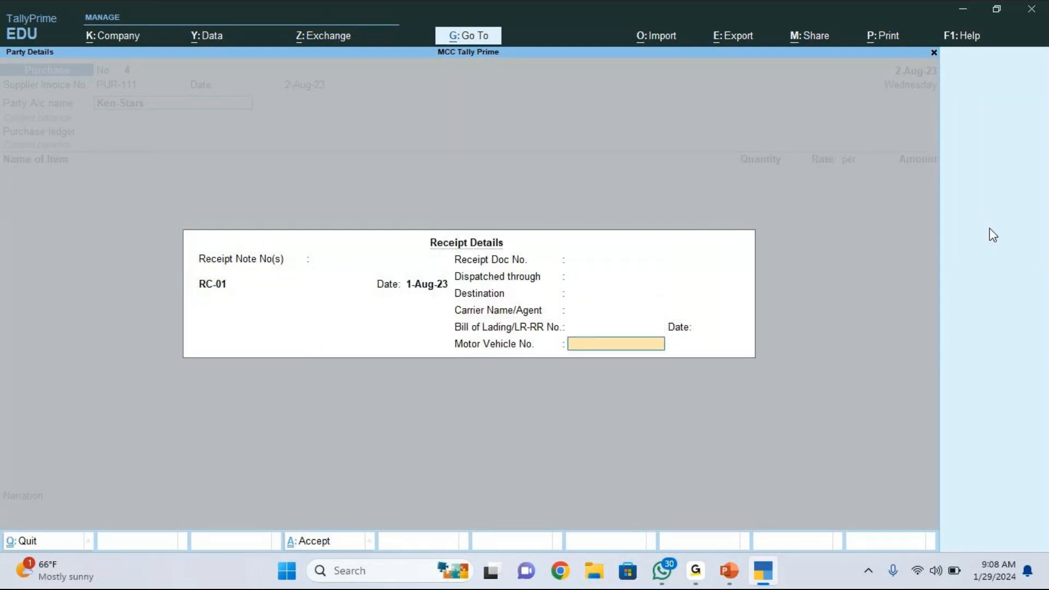
{"action": "key", "text": "Return"}
- Accept the Ken-Stars supplier details with state Karnataka and choose Purchase A/c as the purchase ledger
{"action": "key", "text": "Return"}
{"action": "key", "text": "Return"}
{"action": "key", "text": "Return"}
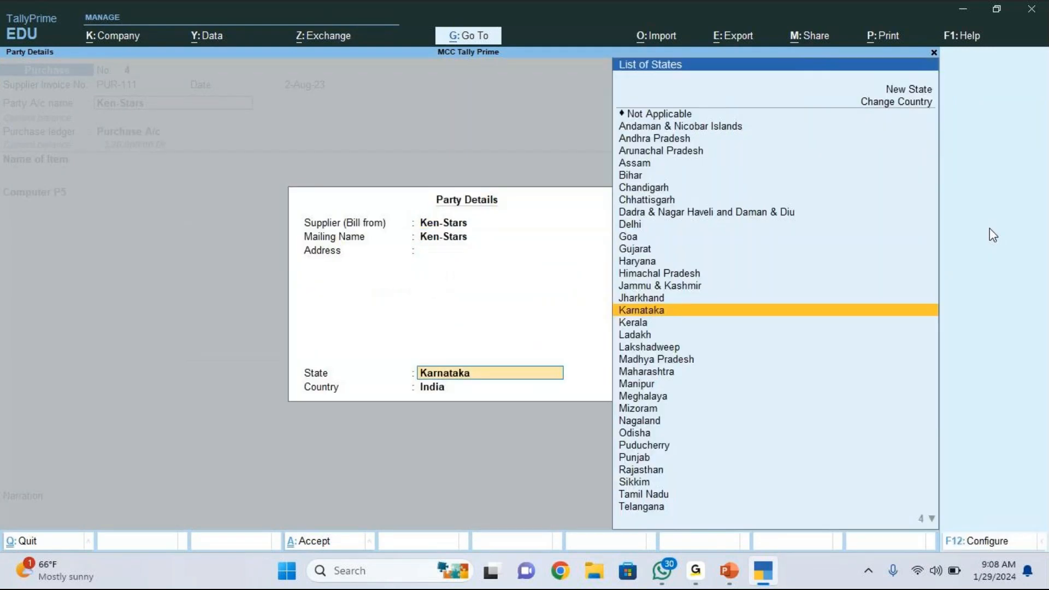
{"action": "key", "text": "Return"}
{"action": "key", "text": "Return"}
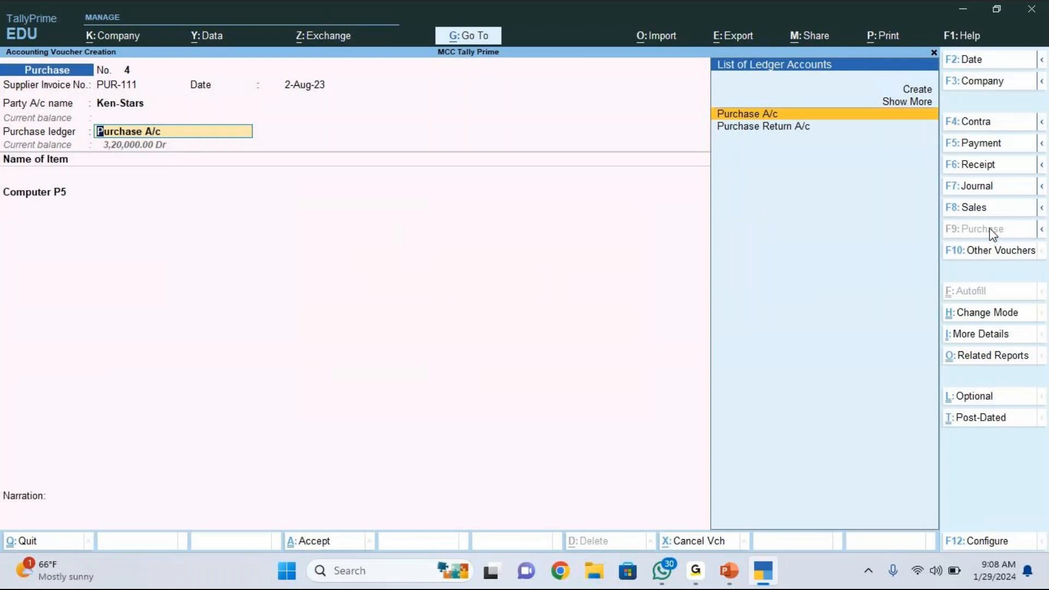
{"action": "key", "text": "Return"}
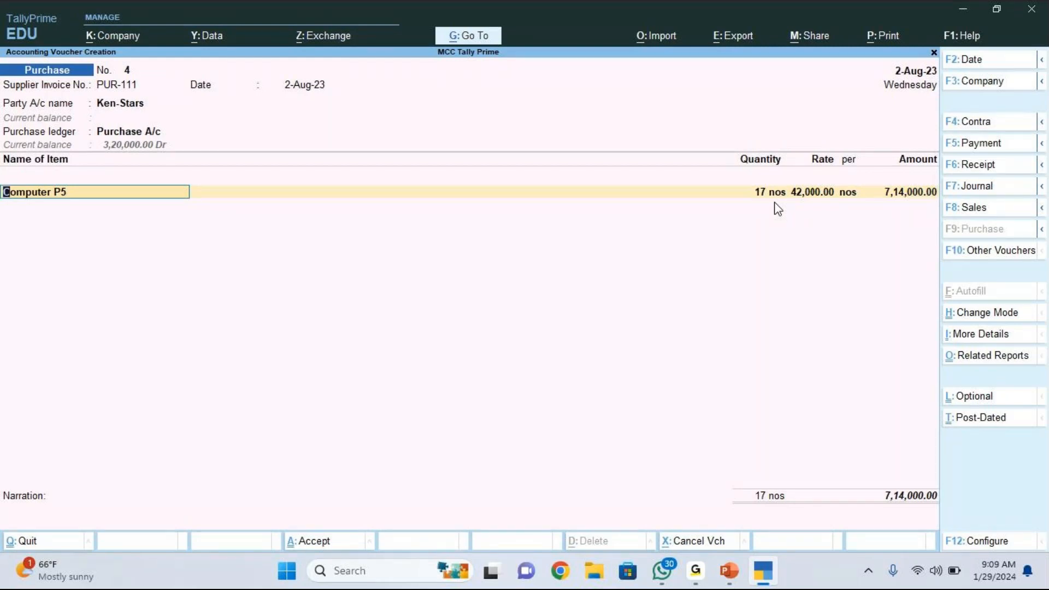
- Accept the Computer P5 allocation of 17 nos at 42,000.00 from J.P.Nagar against tracking number RC-01
{"action": "key", "text": "Return"}
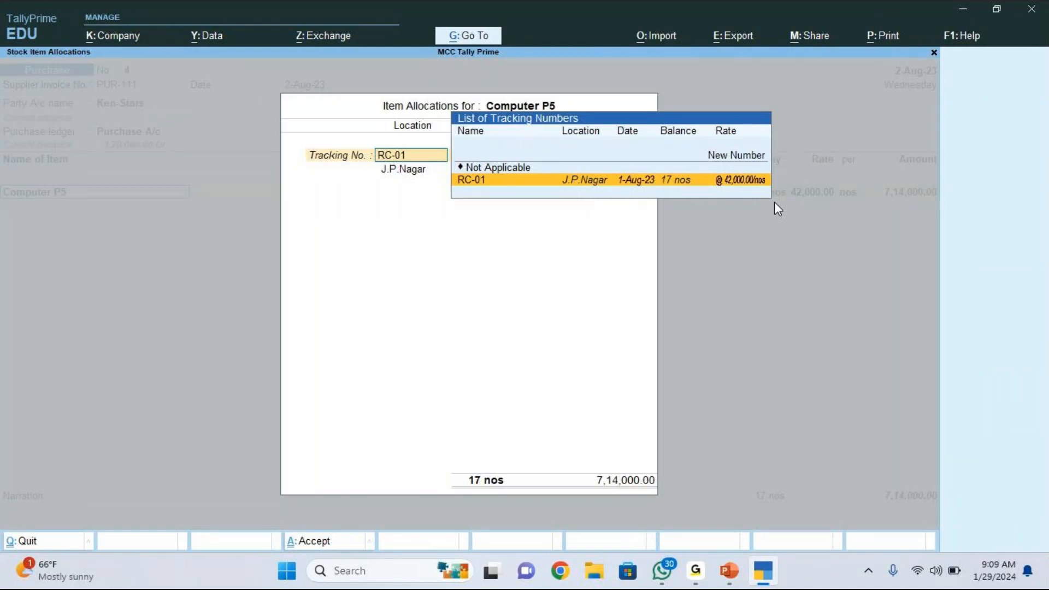
{"action": "key", "text": "Return"}
{"action": "key", "text": "Return"}
{"action": "key", "text": "Return"}
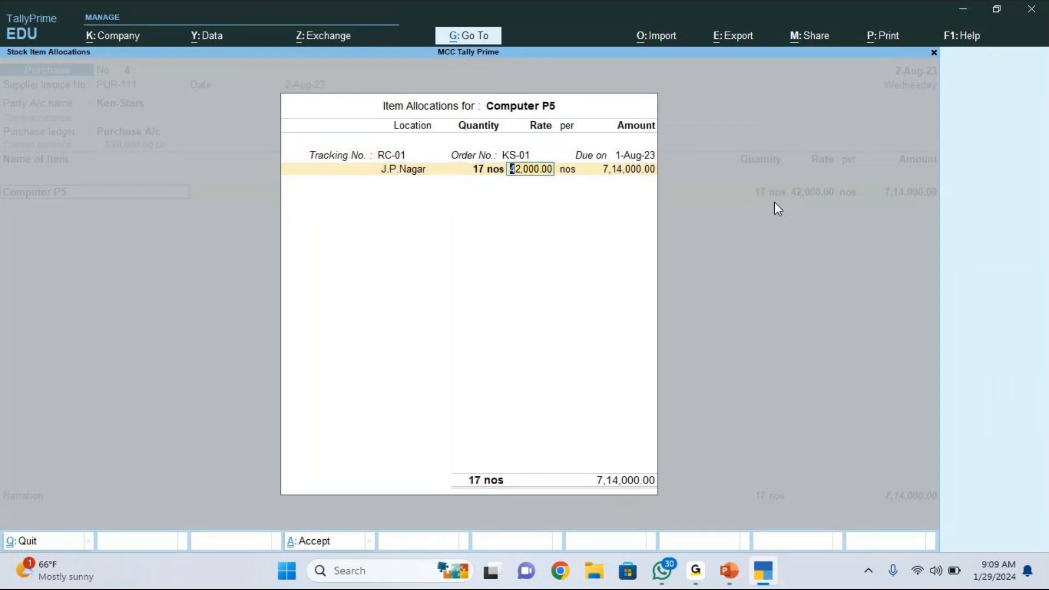
{"action": "key", "text": "Return"}
{"action": "key", "text": "Return"}
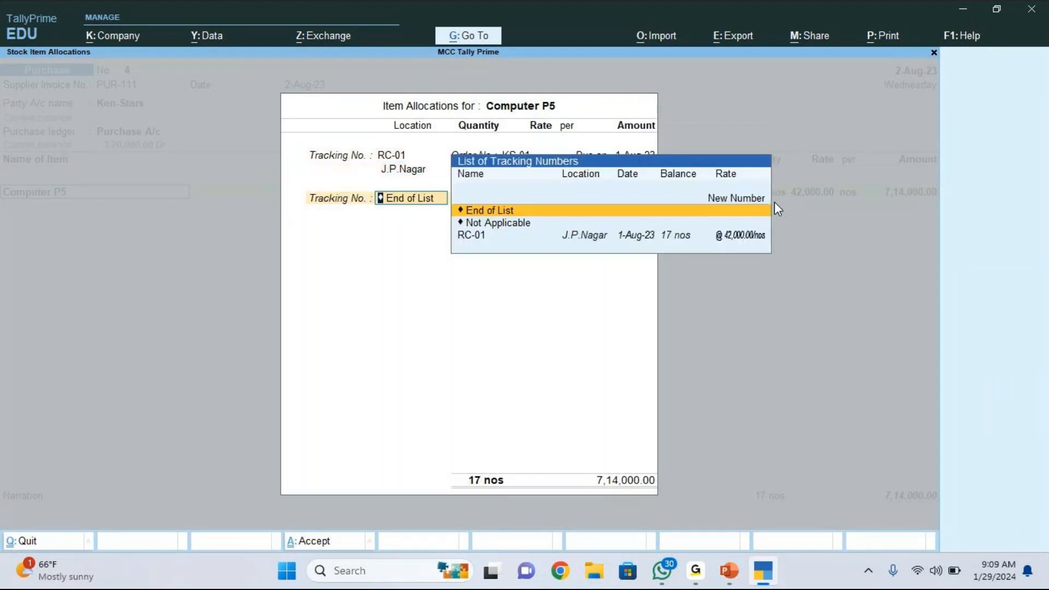
{"action": "key", "text": "Return"}
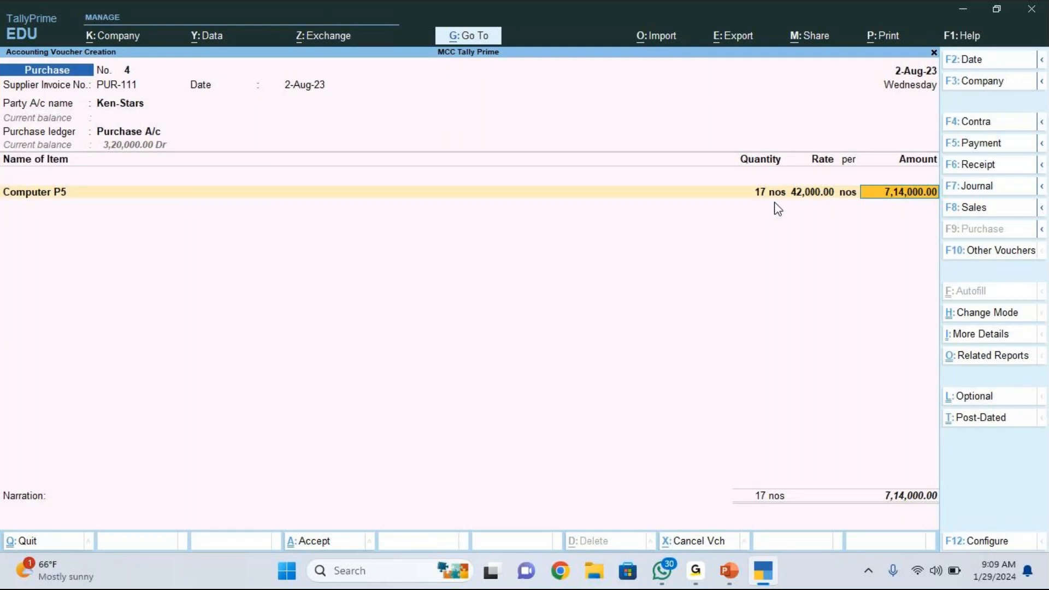
- End the item list, record the bill as New Ref PUR-111 and save the purchase voucher without a narration
{"action": "key", "text": "Return"}
{"action": "key", "text": "Return"}
{"action": "key", "text": "Return"}
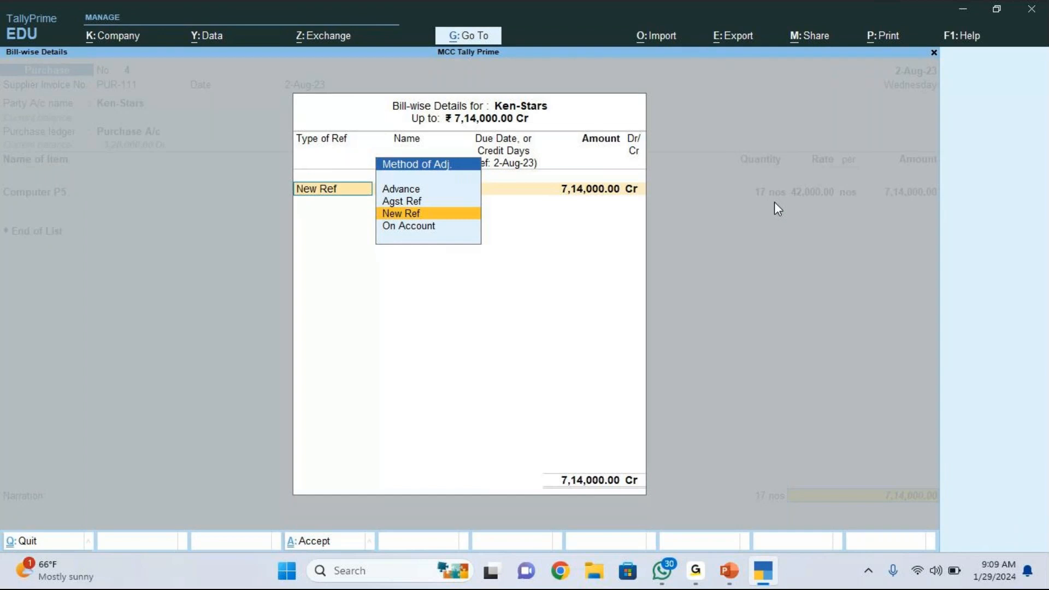
{"action": "key", "text": "Return"}
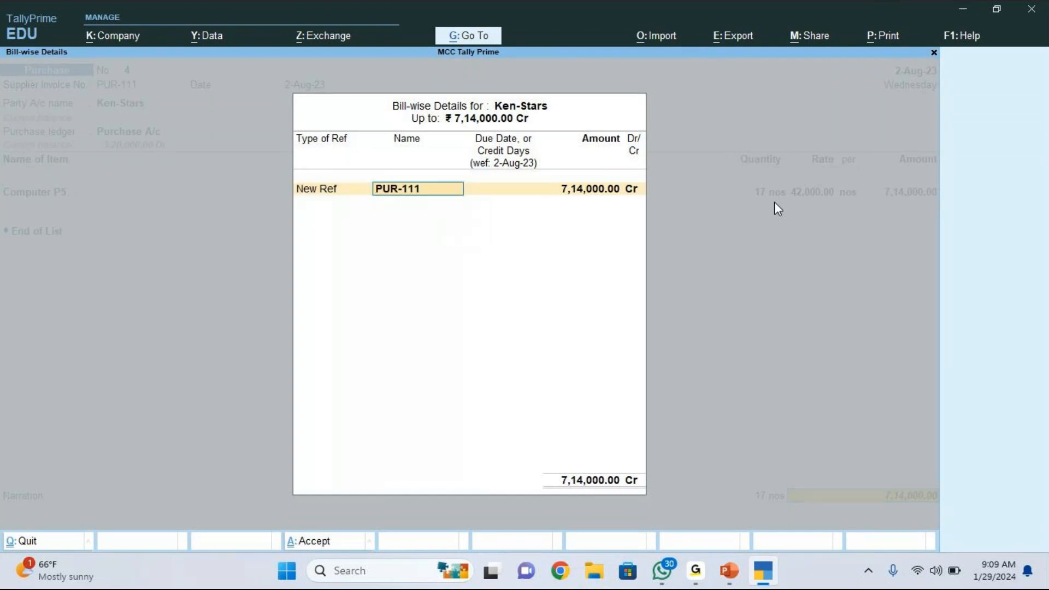
{"action": "key", "text": "Return"}
{"action": "key", "text": "Return"}
{"action": "key", "text": "Return"}
{"action": "key", "text": "Return"}
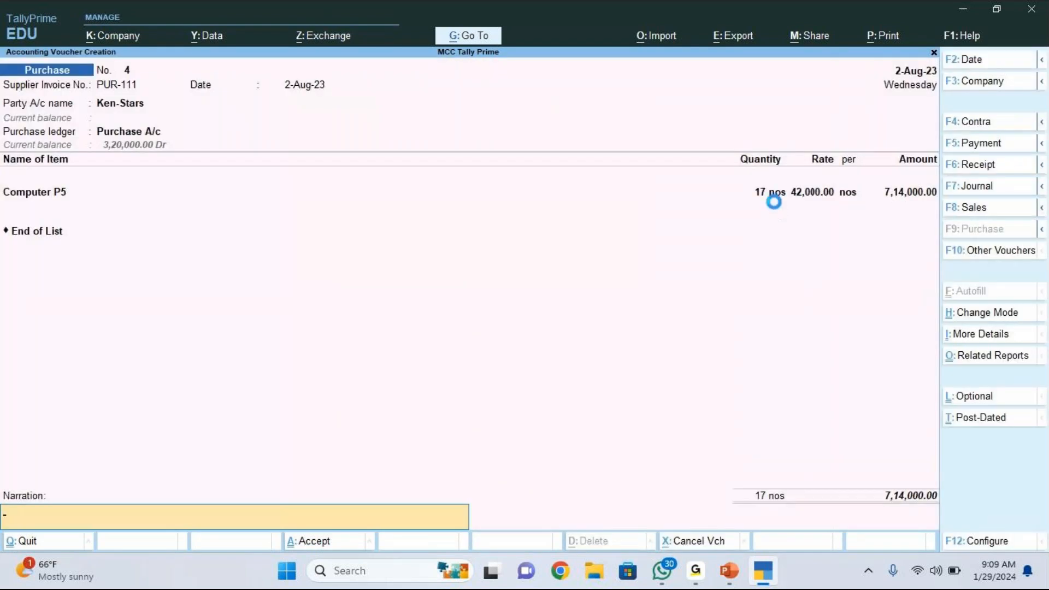
{"action": "key", "text": "Return"}
{"action": "key", "text": "Return"}
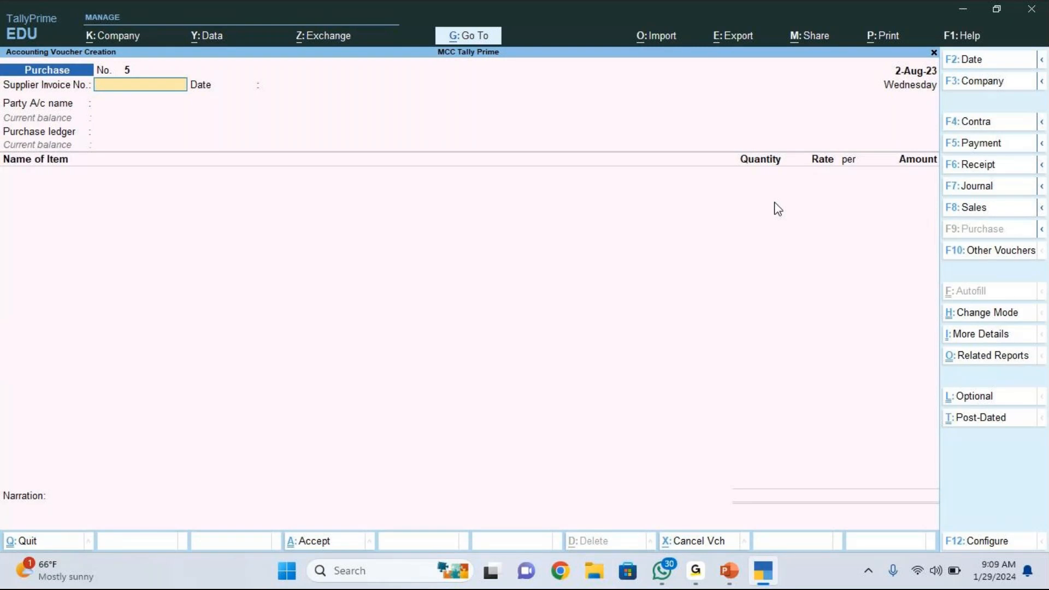
- Reopen the saved PUR-111 purchase voucher and re-enter its date as 2.8
{"action": "key", "text": "Page_Up"}
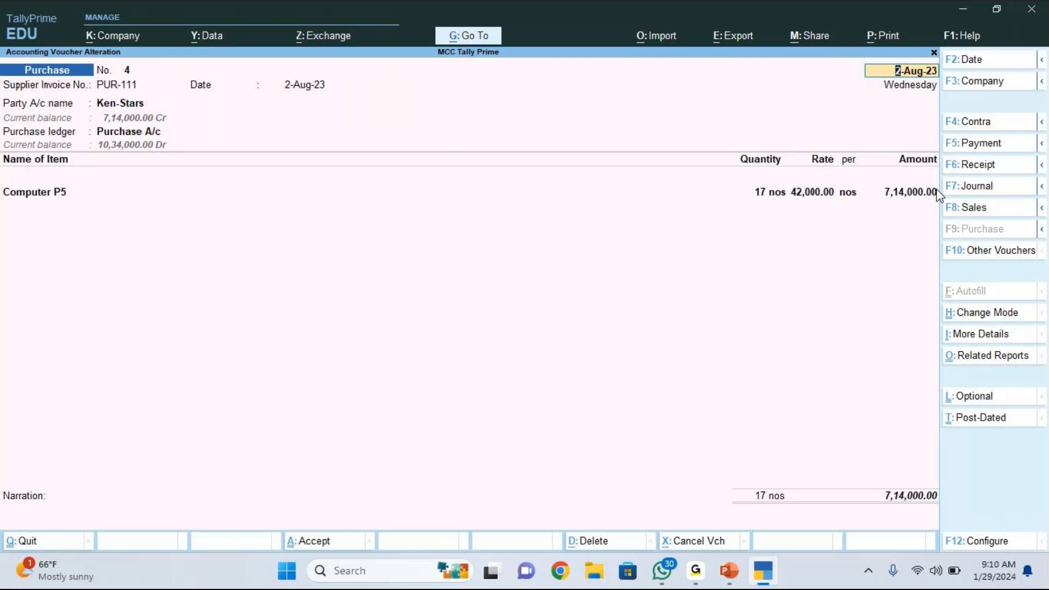
{"action": "key", "text": "F2"}
{"action": "type", "text": "2"}
{"action": "type", "text": "."}
{"action": "type", "text": "8"}
{"action": "key", "text": "Return"}
{"action": "key", "text": "Return"}
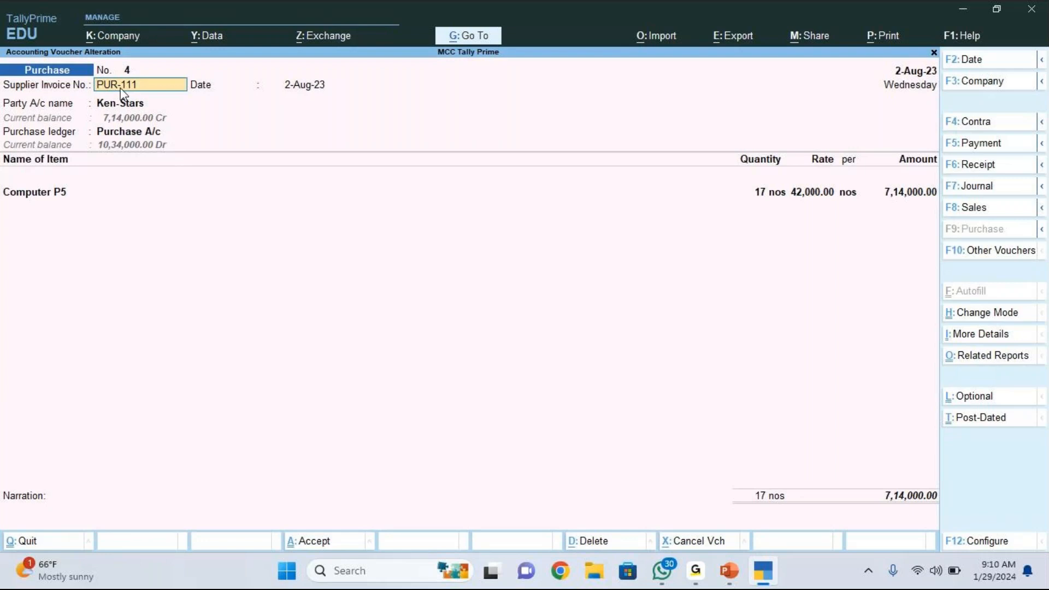
- Keep the supplier invoice and party entries and reselect receipt note RC-01 in the voucher's receipt details
{"action": "key", "text": "Return"}
{"action": "key", "text": "Return"}
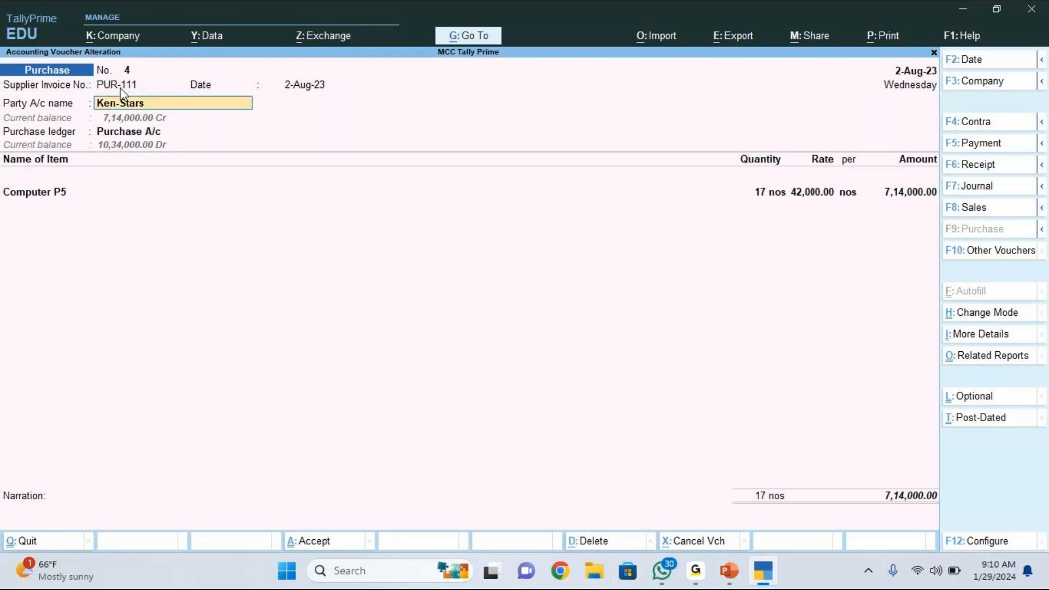
{"action": "key", "text": "Return"}
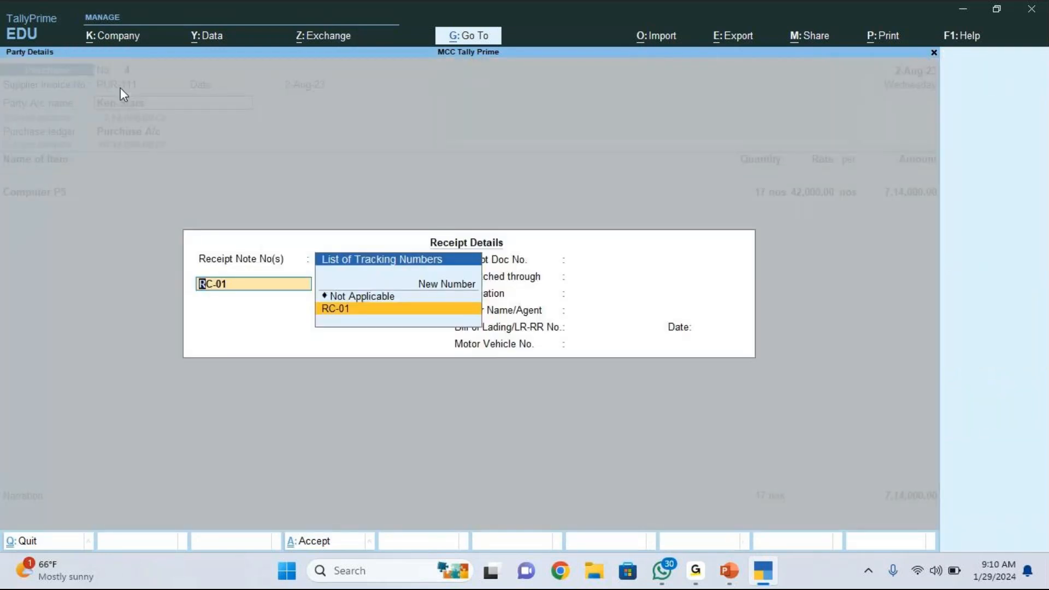
{"action": "left_click", "coordinate": [361, 316]}
{"action": "key", "text": "Return"}
{"action": "left_click", "coordinate": [362, 316]}
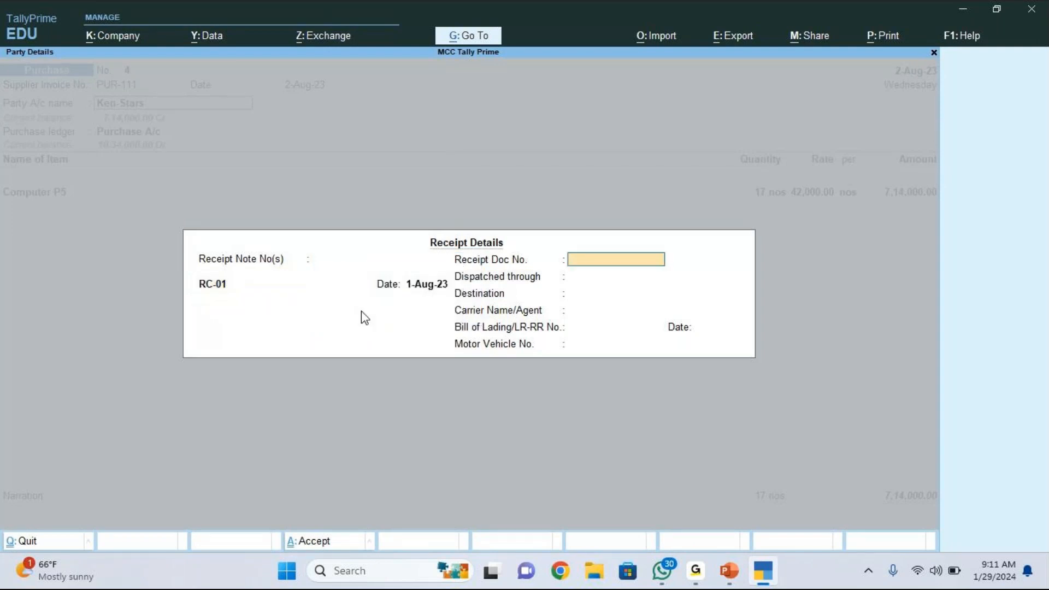
- Leave the remaining receipt details blank and keep the voucher's party details and Purchase A/c ledger
{"action": "key", "text": "Return"}
{"action": "key", "text": "Return"}
{"action": "key", "text": "Return"}
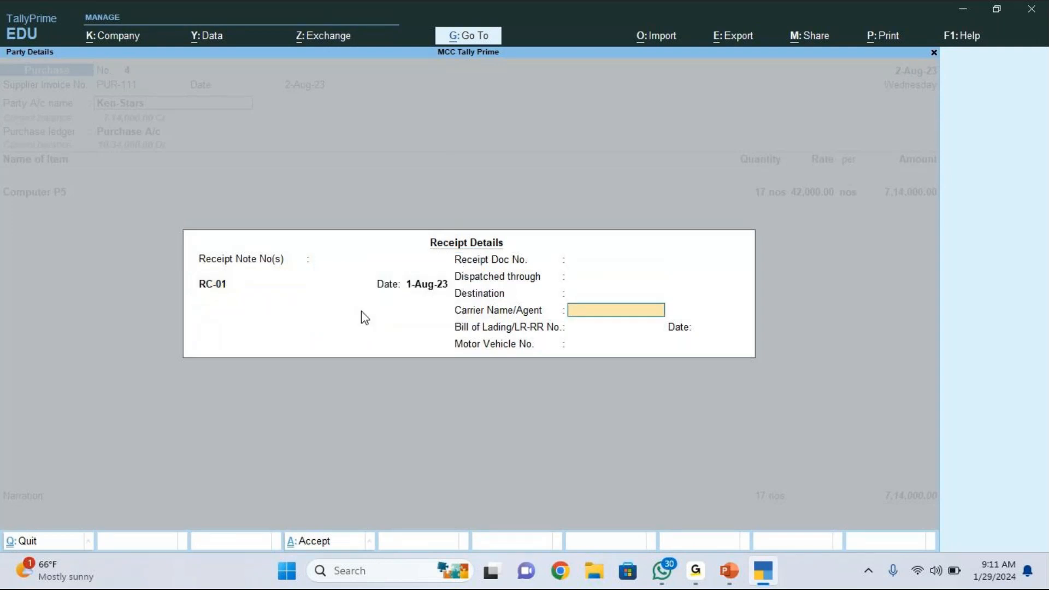
{"action": "key", "text": "Return"}
{"action": "key", "text": "Return"}
{"action": "key", "text": "Return"}
{"action": "key", "text": "Return"}
{"action": "key", "text": "Return"}
{"action": "key", "text": "Return"}
{"action": "key", "text": "Return"}
{"action": "key", "text": "Return"}
{"action": "key", "text": "Return"}
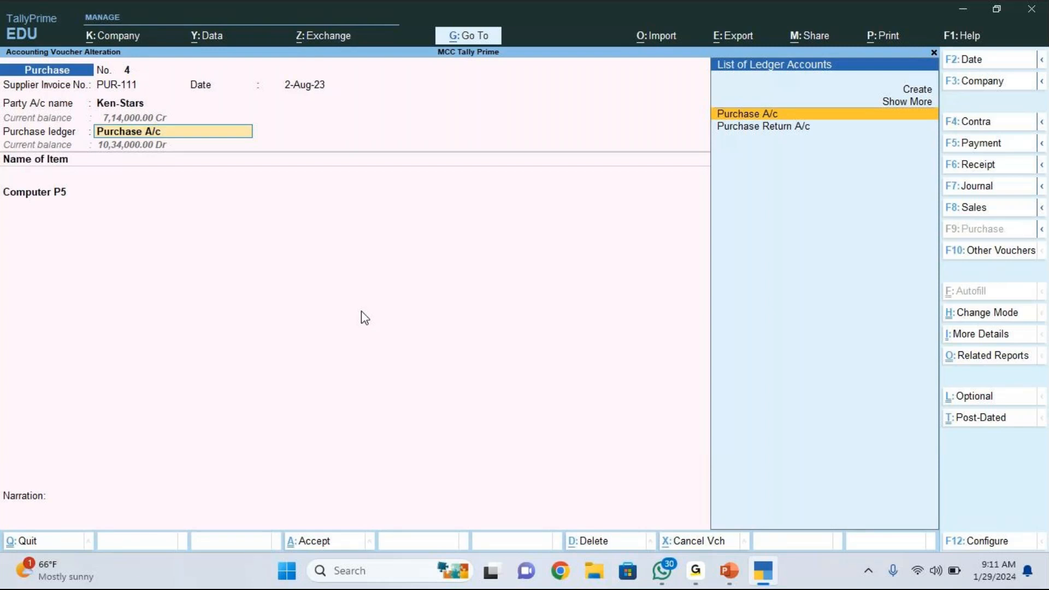
{"action": "key", "text": "Return"}
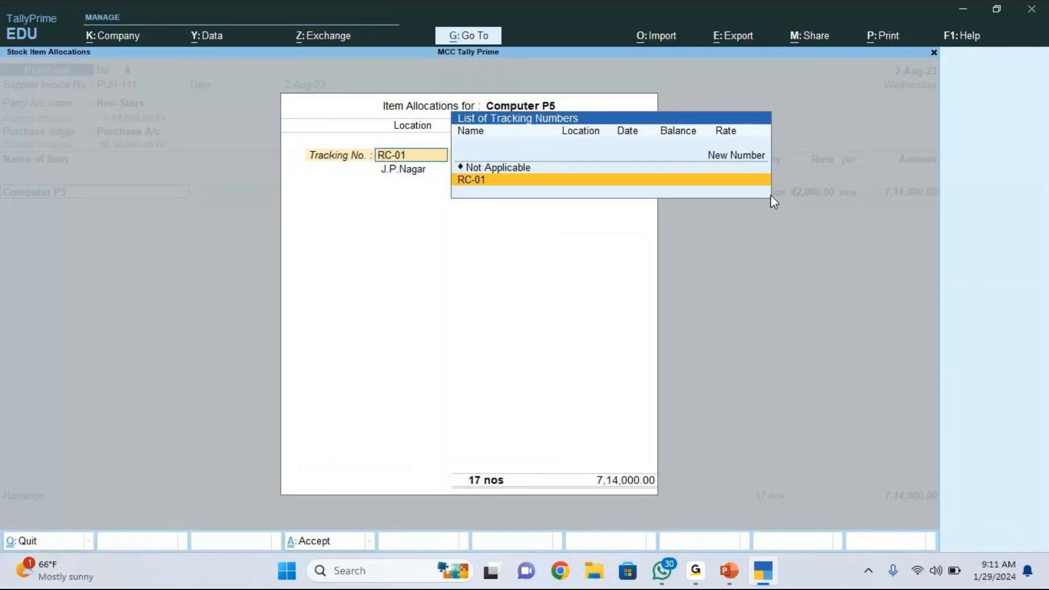
- Keep the Computer P5 allocation of 17 nos at 42,000.00 from J.P.Nagar against tracking number RC-01 and order KS-01
{"action": "key", "text": "Return"}
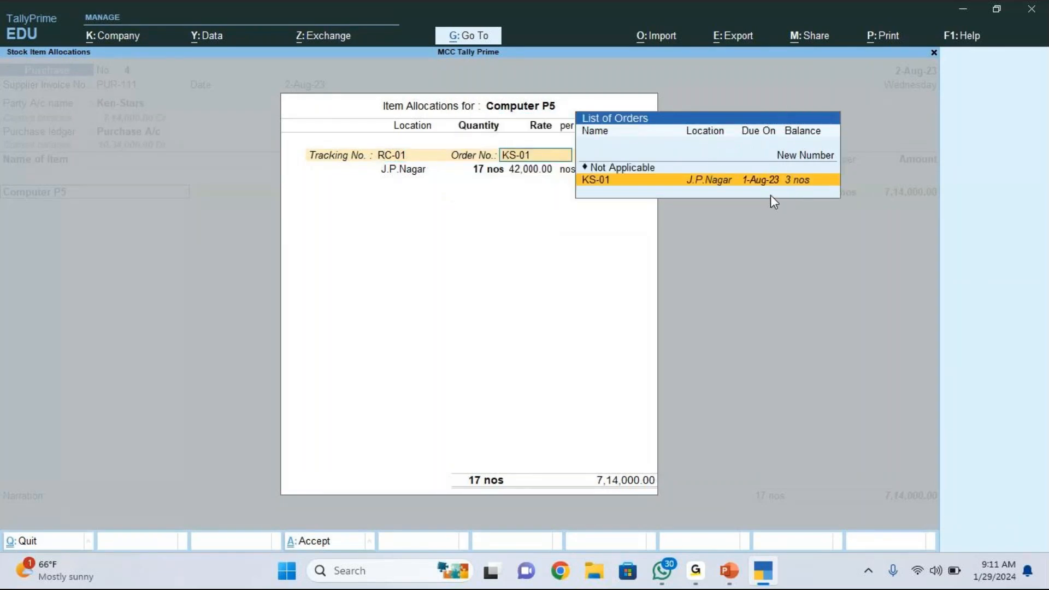
{"action": "key", "text": "Return"}
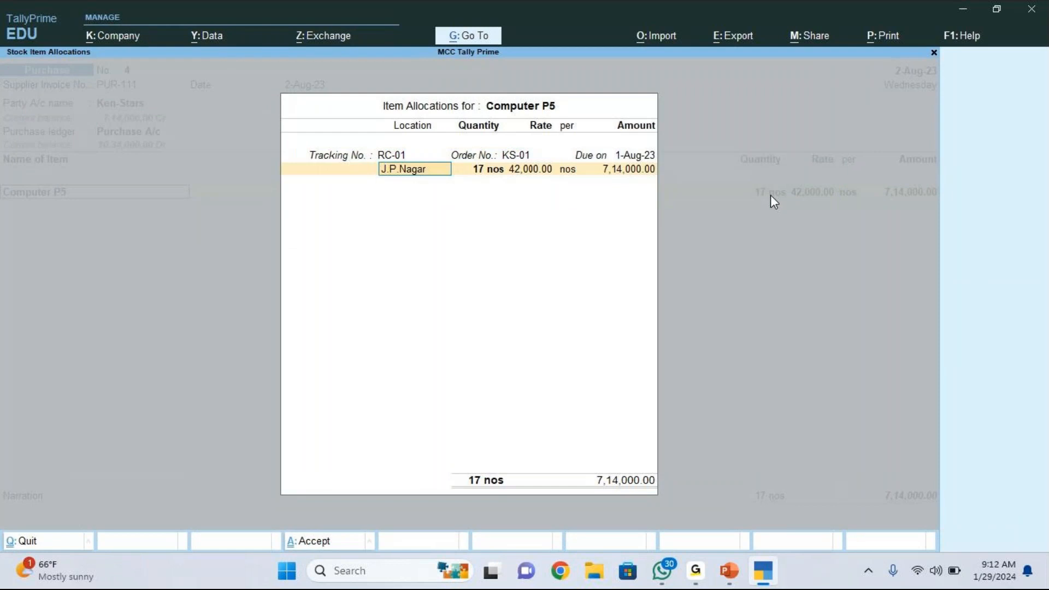
{"action": "key", "text": "Return"}
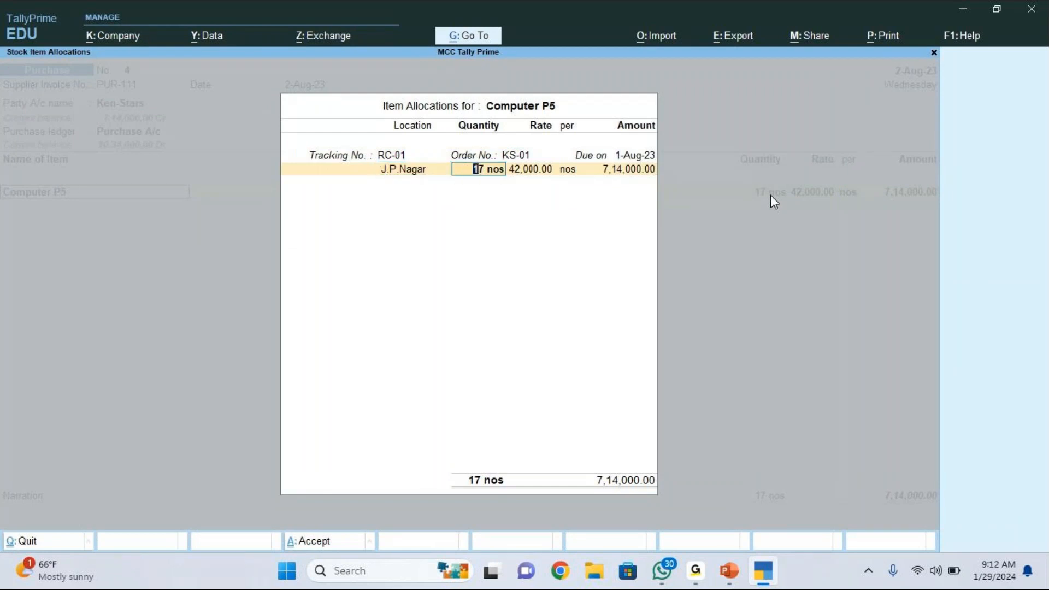
{"action": "key", "text": "Return"}
{"action": "key", "text": "Return"}
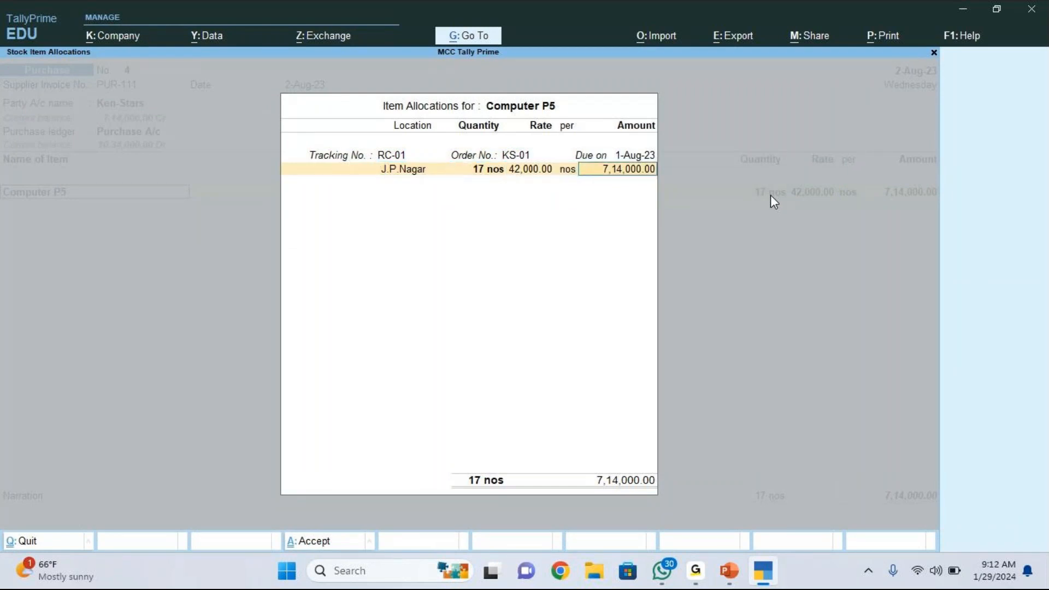
{"action": "key", "text": "Return"}
{"action": "key", "text": "Return"}
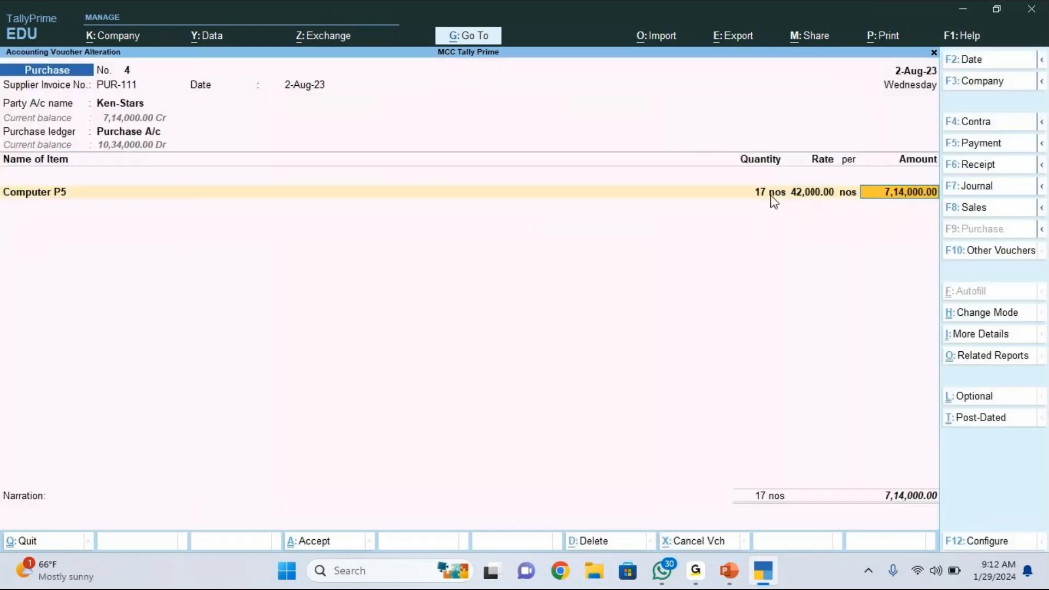
- End the item list, keep the bill as New Ref PUR-111 and save the altered purchase voucher
{"action": "key", "text": "Return"}
{"action": "key", "text": "Return"}
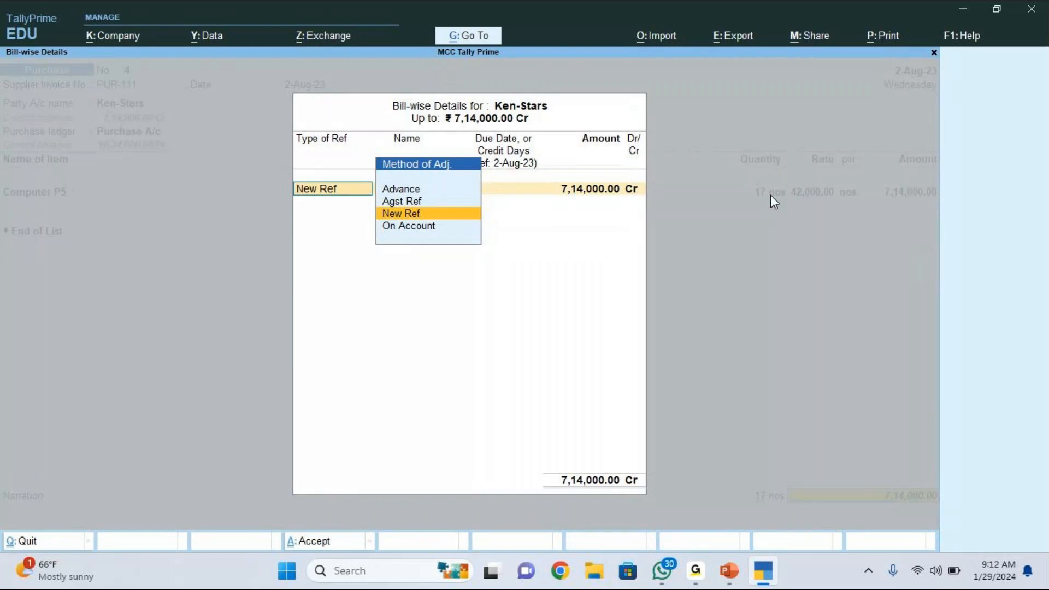
{"action": "key", "text": "Return"}
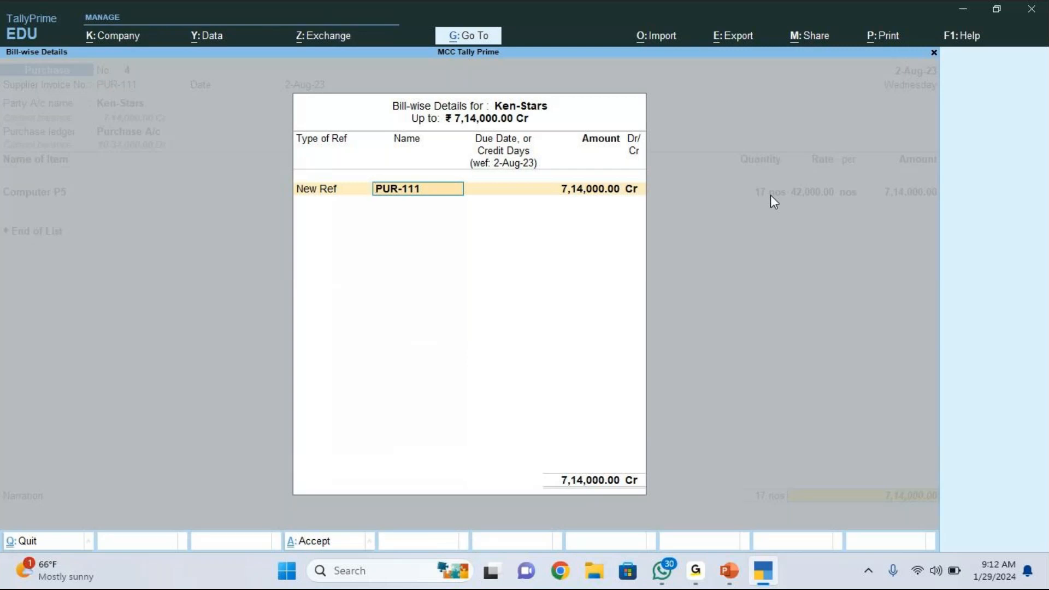
{"action": "key", "text": "Return"}
{"action": "key", "text": "Return"}
{"action": "key", "text": "Return"}
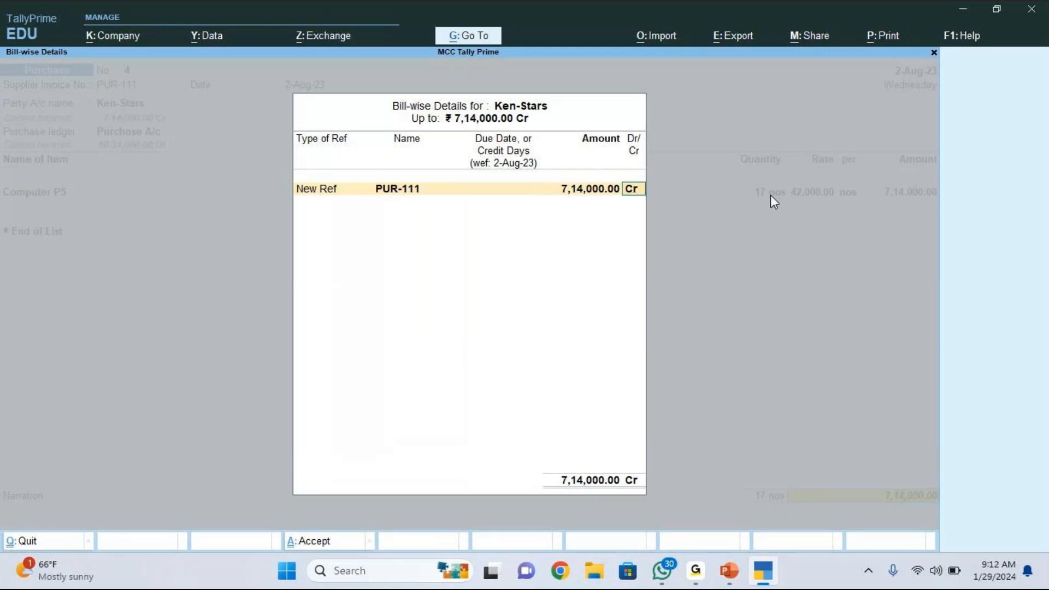
{"action": "key", "text": "Return"}
{"action": "key", "text": "Return"}
{"action": "key", "text": "Return"}
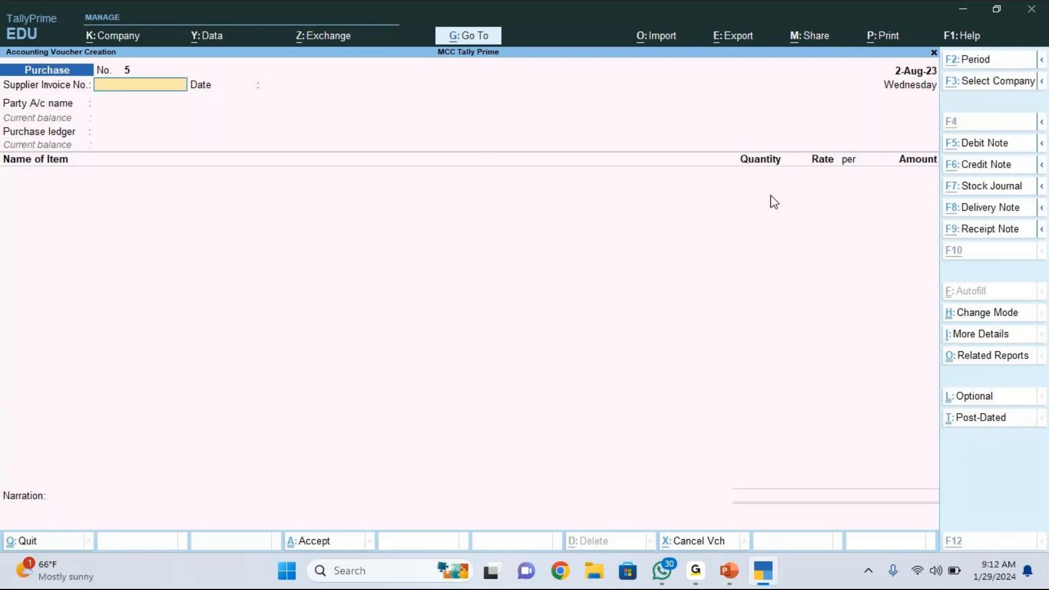
- Check Transaction 5 in the PowerPoint slides and start a debit note voucher dated 2.8 in TallyPrime
{"action": "key", "text": "alt+Tab"}
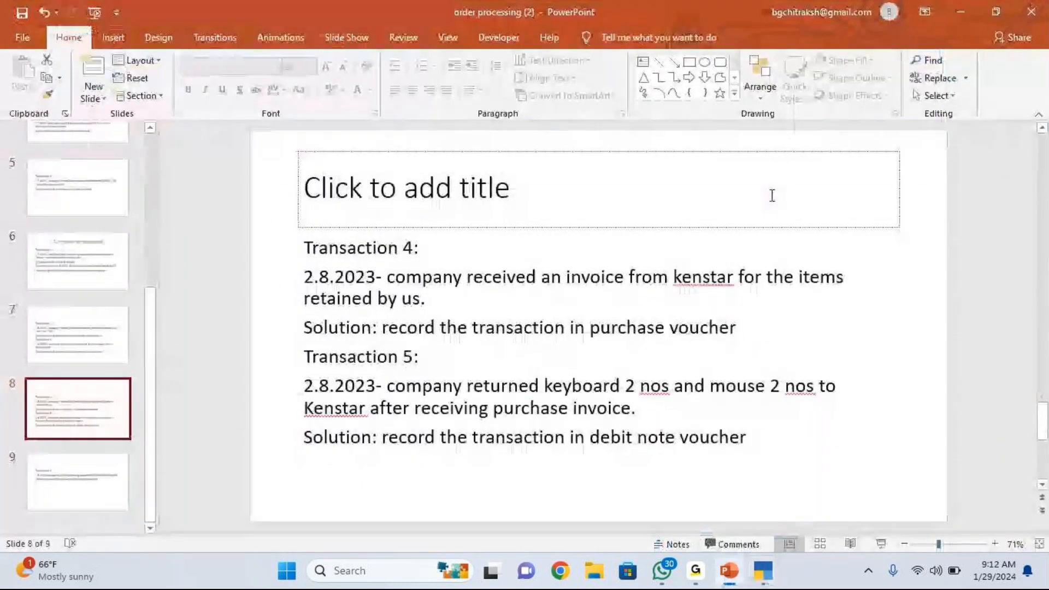
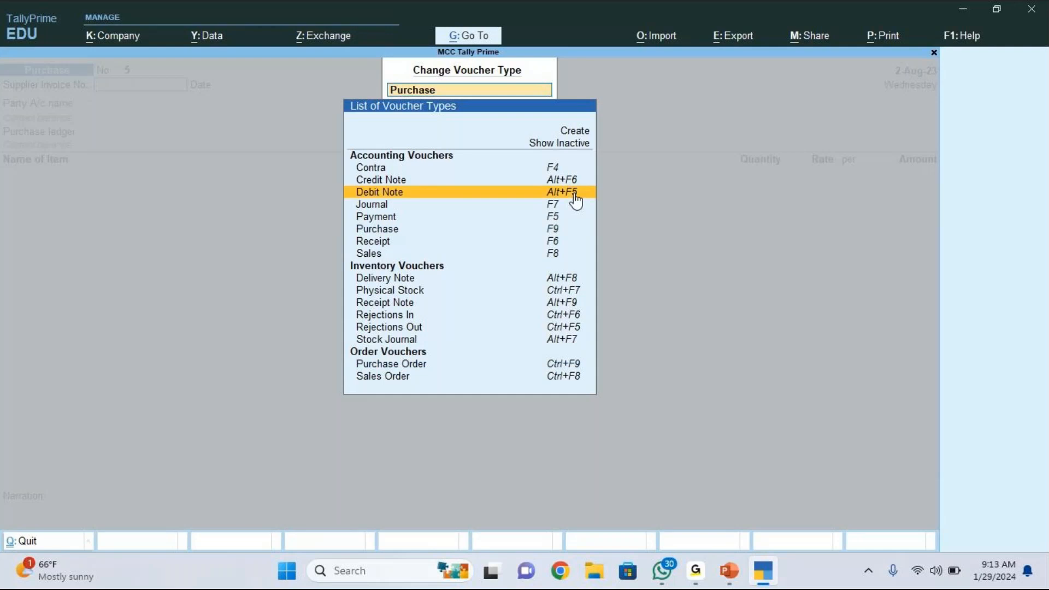
{"action": "left_click", "coordinate": [576, 200]}
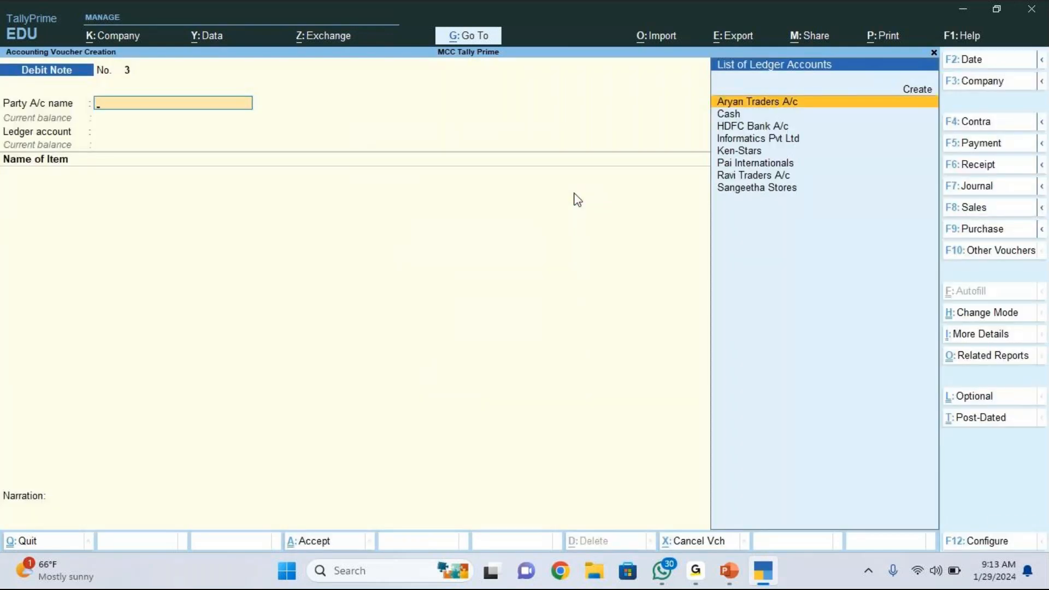
{"action": "key", "text": "F2"}
{"action": "type", "text": "2."}
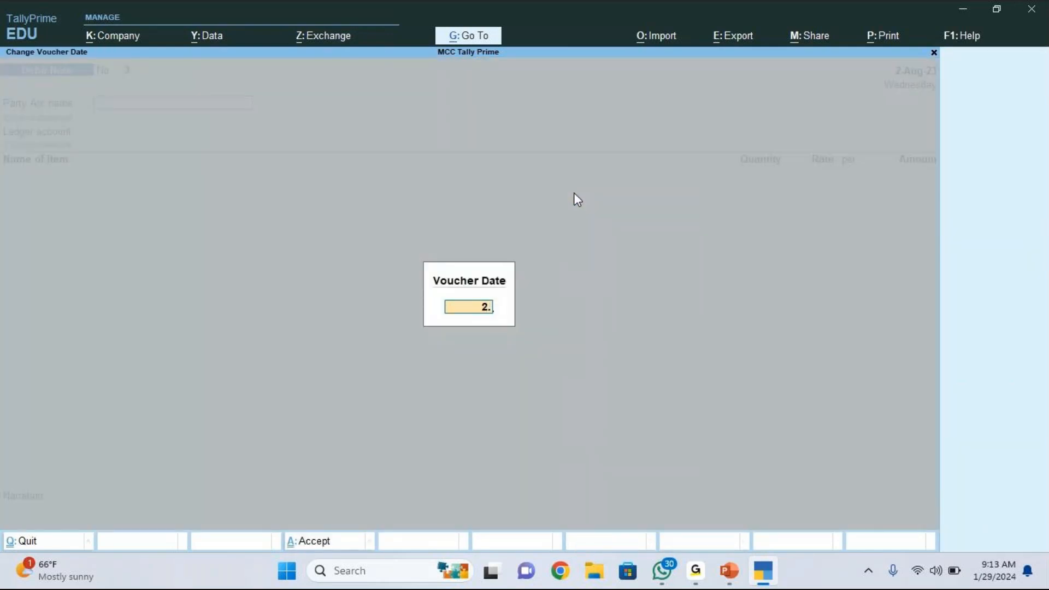
{"action": "type", "text": "8"}
{"action": "key", "text": "Return"}
- Choose Ken-Stars as the debit note's party, with tracking number Not Applicable and the carrier details left blank
{"action": "key", "text": "Down"}
{"action": "key", "text": "Down"}
{"action": "key", "text": "Down"}
{"action": "key", "text": "Down"}
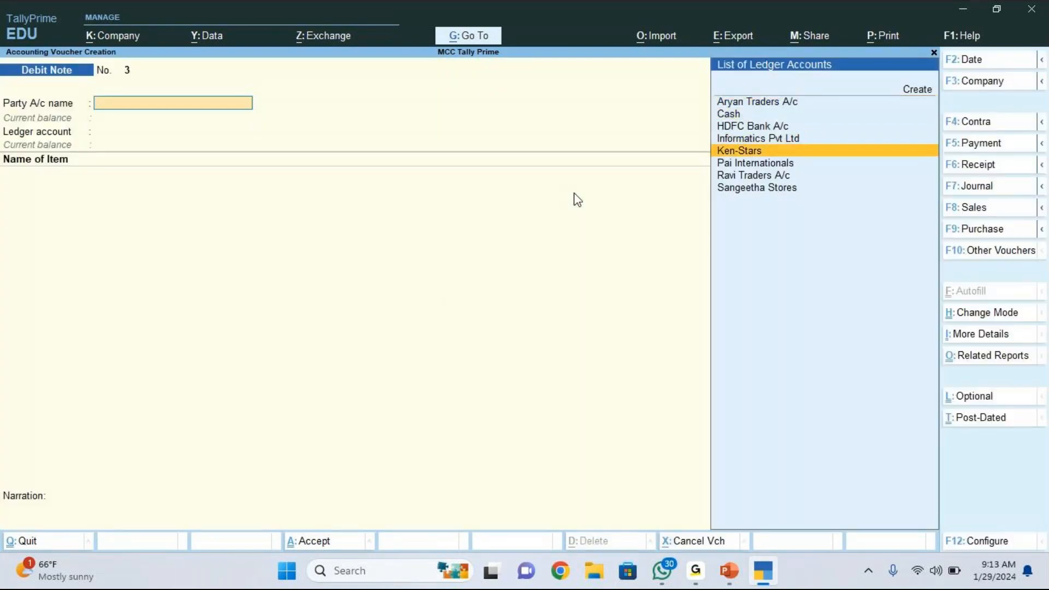
{"action": "key", "text": "Return"}
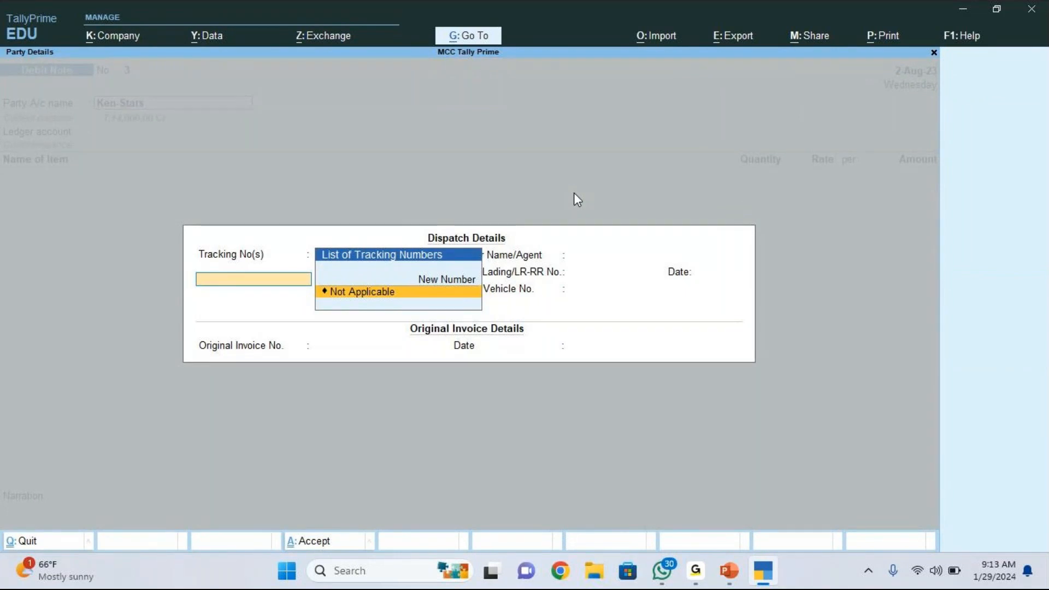
{"action": "key", "text": "Return"}
{"action": "key", "text": "Return"}
{"action": "key", "text": "Return"}
{"action": "key", "text": "Return"}
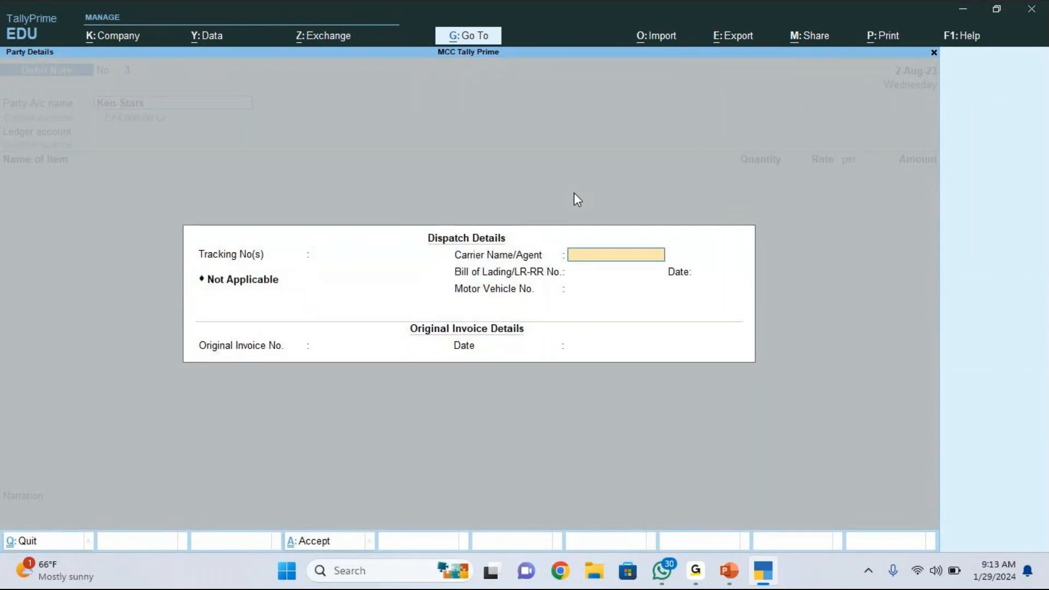
{"action": "key", "text": "Return"}
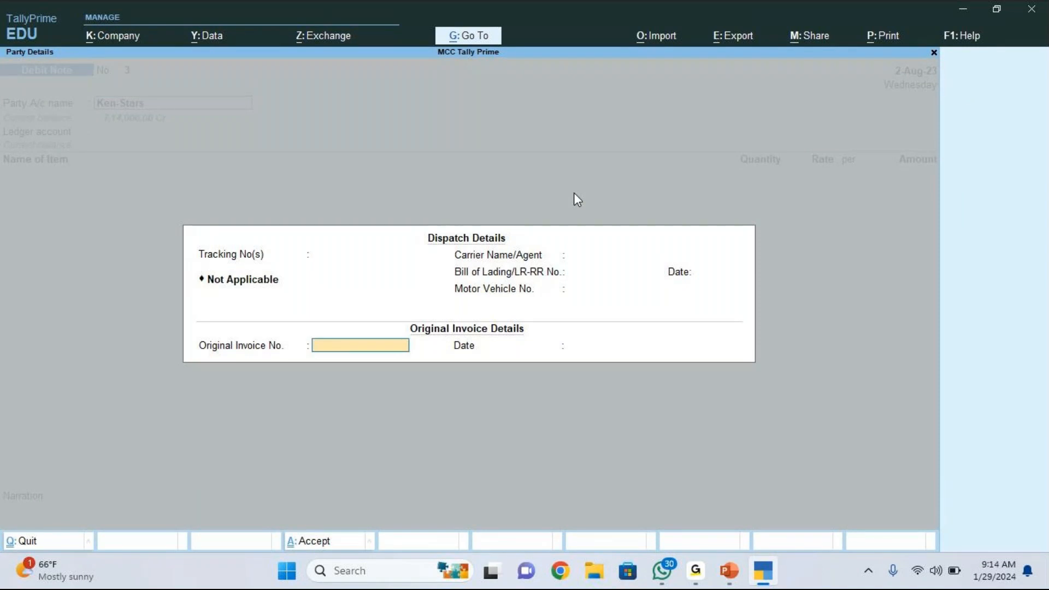
- Enter original invoice number PUR-111 dated 2-Aug-23 and accept the Ken-Stars party details
{"action": "type", "text": "PUR-111"}
{"action": "key", "text": "Return"}
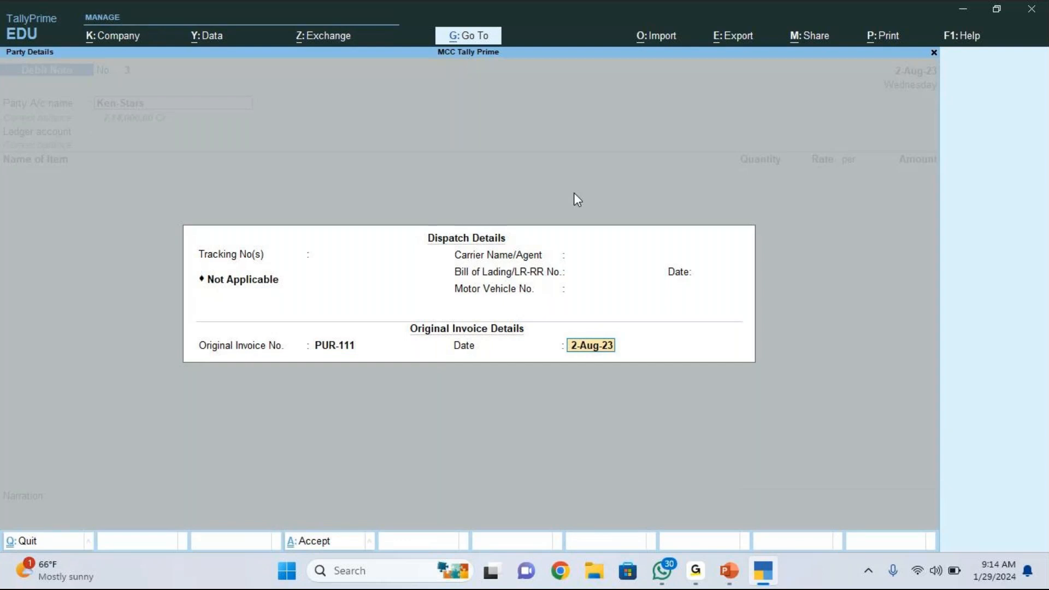
{"action": "key", "text": "Return"}
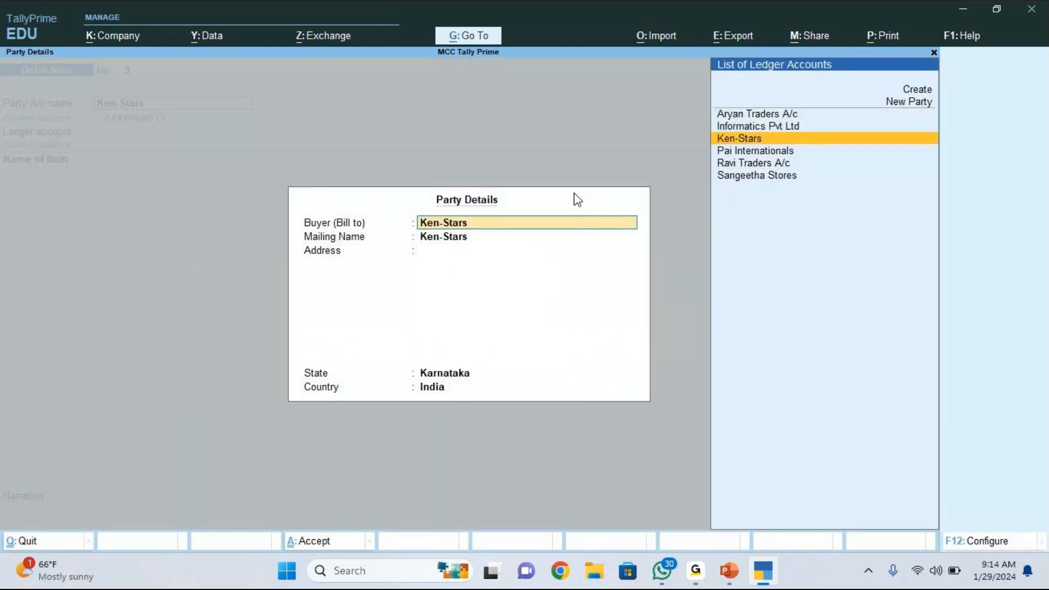
{"action": "key", "text": "ctrl+a"}
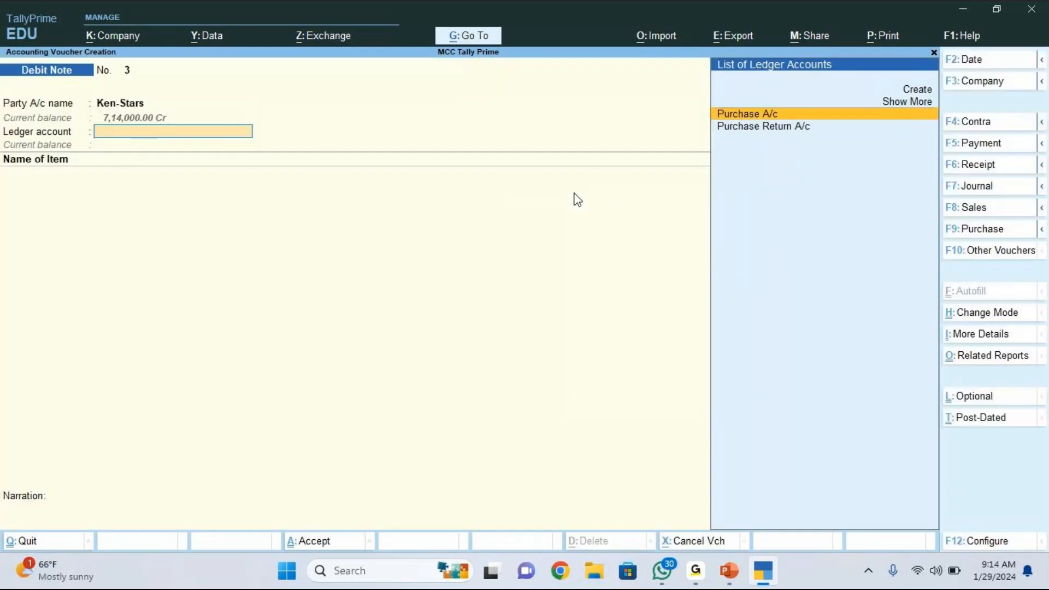
- Set the debit note's ledger account to Purchase Return A/c and add the item Computer P5
{"action": "key", "text": "Down"}
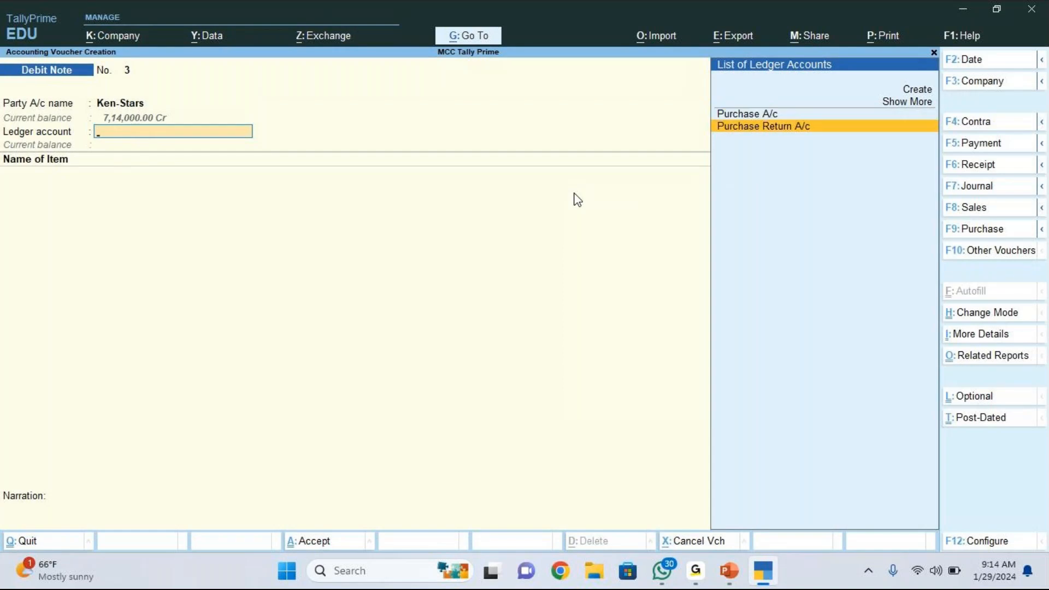
{"action": "key", "text": "Return"}
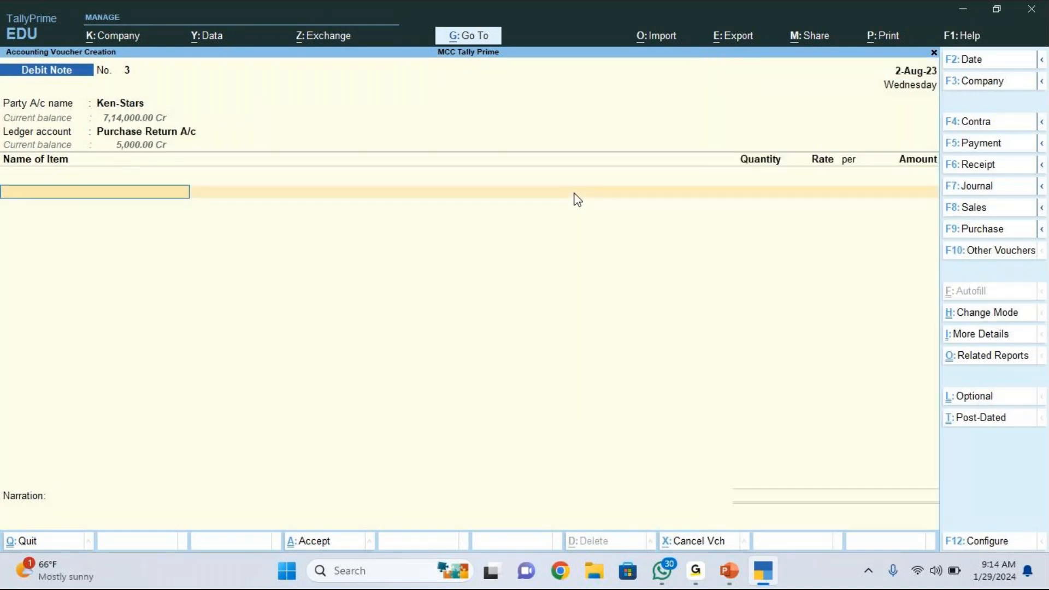
{"action": "key", "text": "Down"}
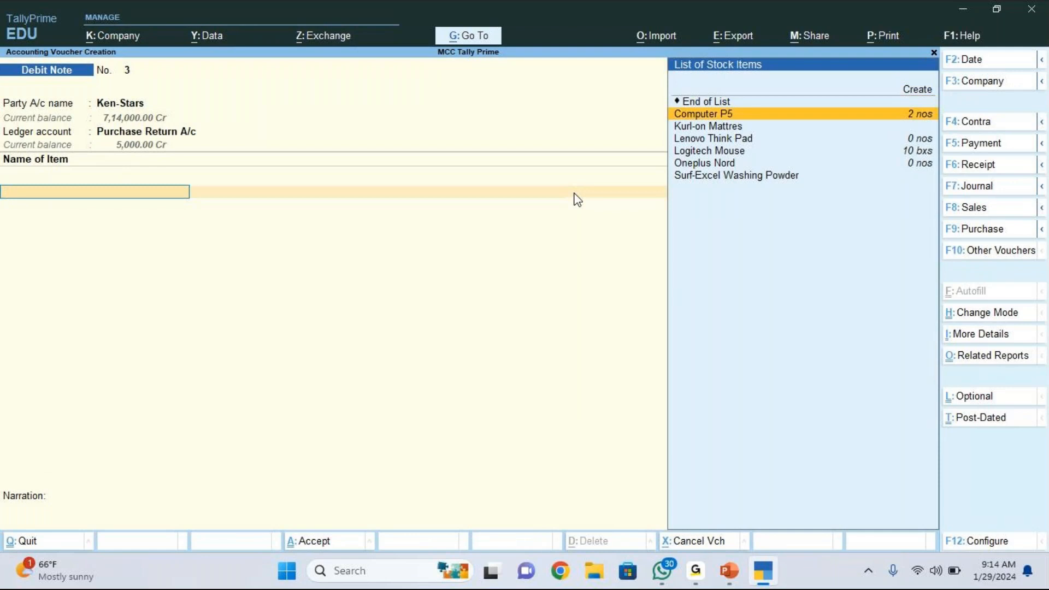
{"action": "key", "text": "Return"}
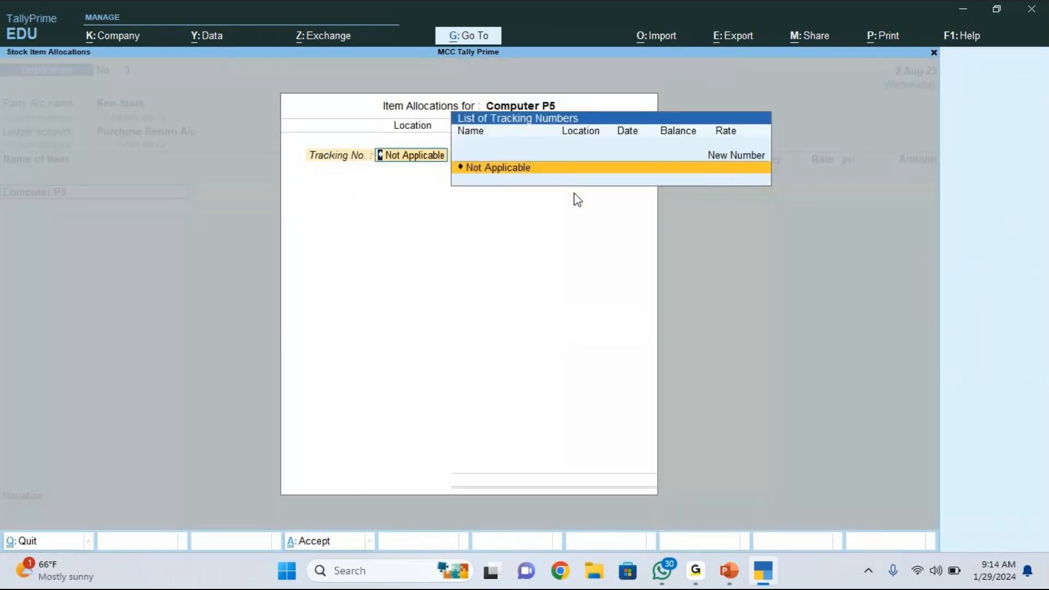
- Allocate Computer P5 from J.P.Nagar against order KS-01 with tracking number Not Applicable
{"action": "key", "text": "Return"}
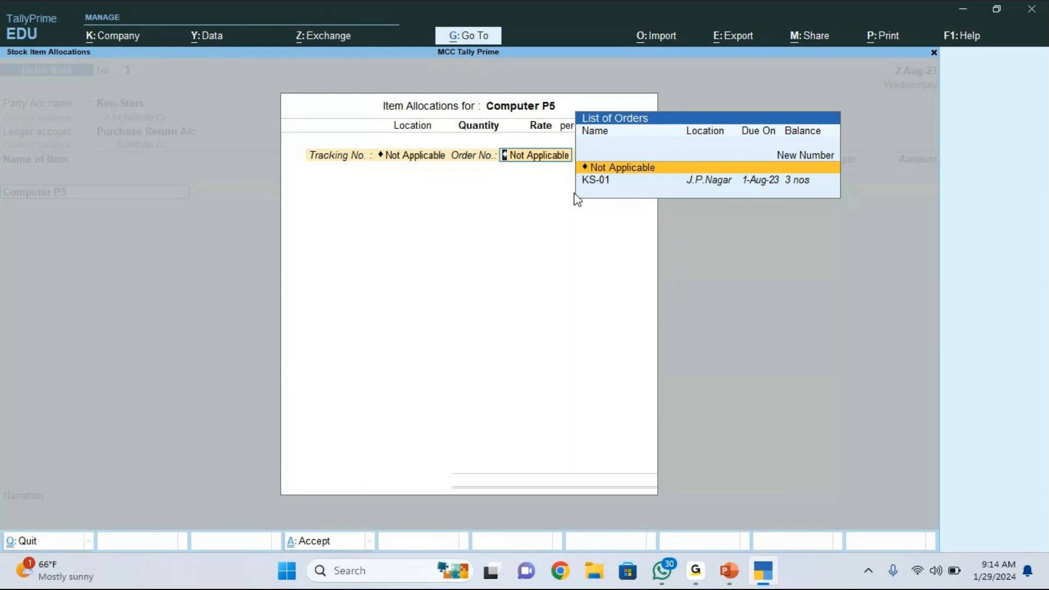
{"action": "key", "text": "Down"}
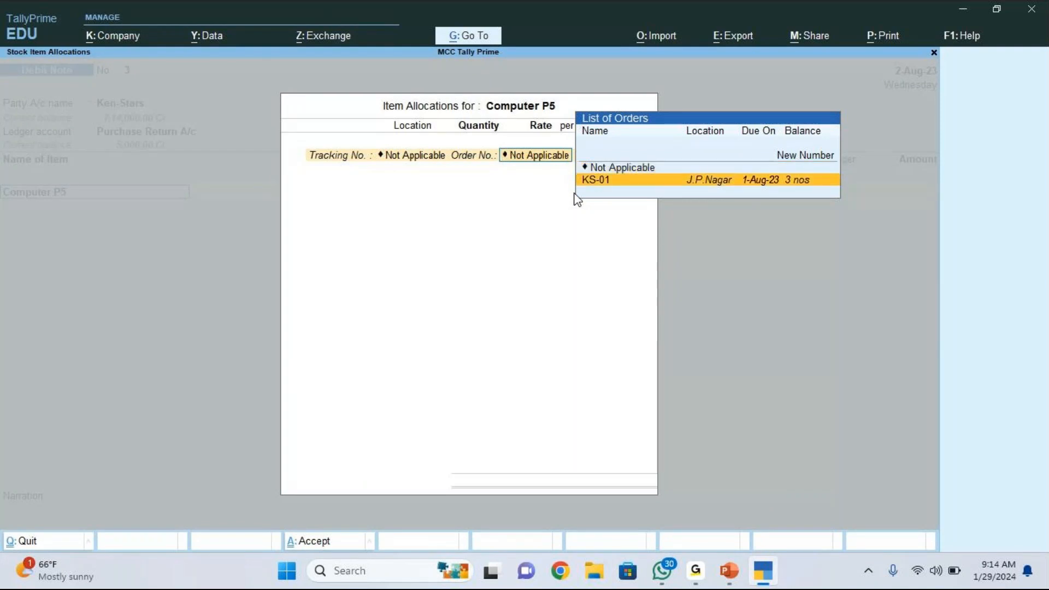
{"action": "key", "text": "Return"}
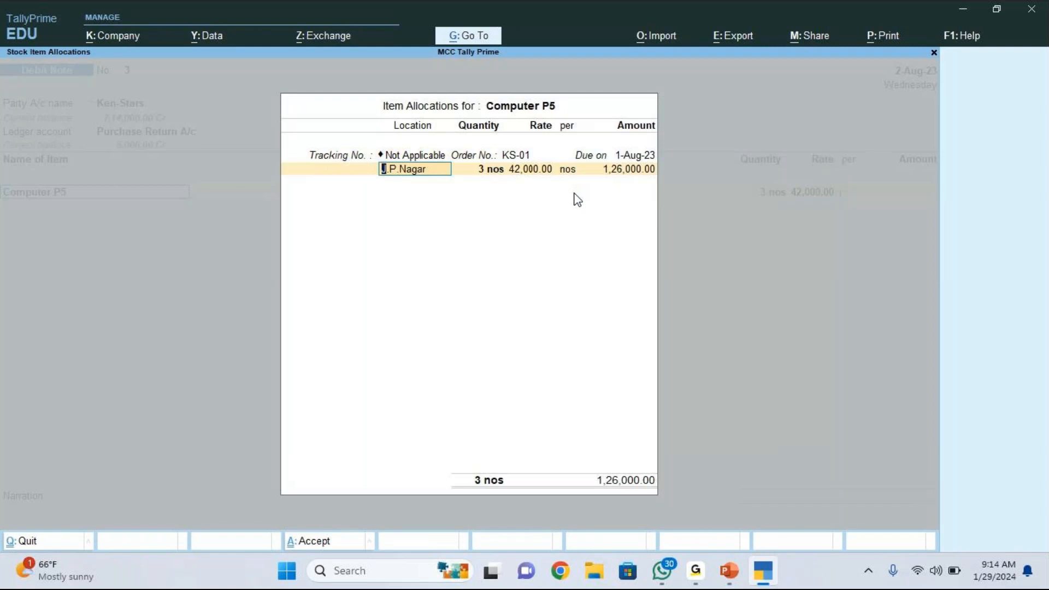
{"action": "key", "text": "Return"}
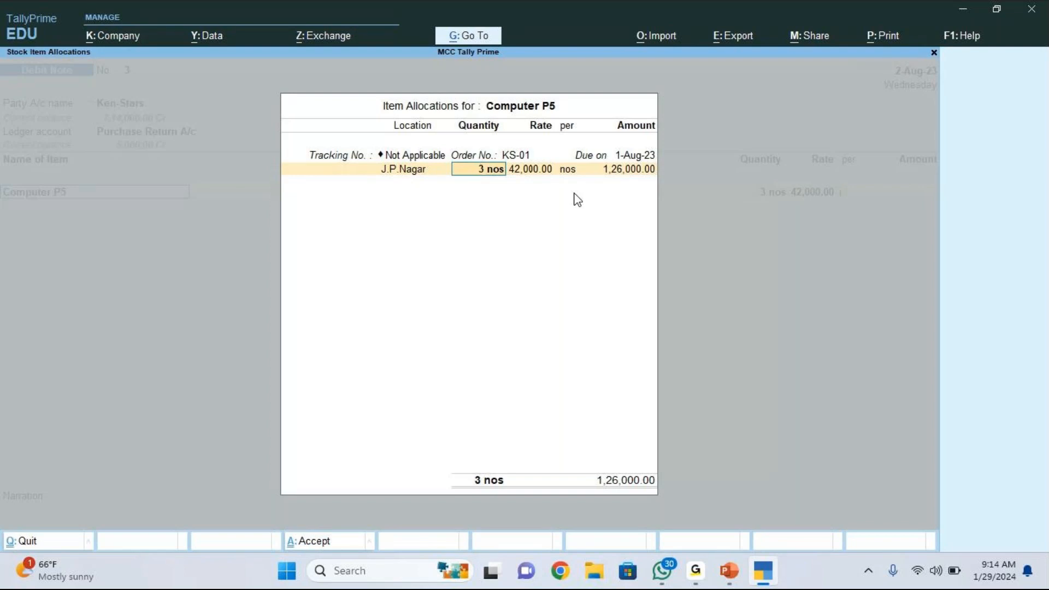
- Set the returned Computer P5 quantity to 2 nos, keeping the rate of 42,000.00 per nos
{"action": "type", "text": "q"}
{"action": "key", "text": "BackSpace"}
{"action": "type", "text": "w"}
{"action": "key", "text": "BackSpace"}
{"action": "type", "text": "2"}
{"action": "key", "text": "Return"}
{"action": "key", "text": "Return"}
{"action": "key", "text": "Return"}
{"action": "key", "text": "Return"}
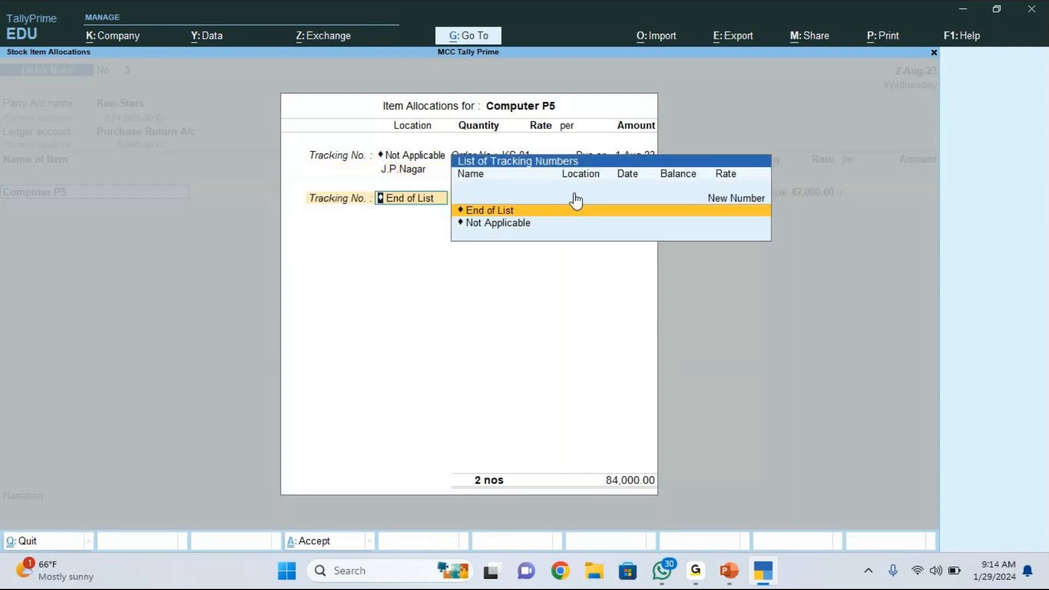
- End the allocation and item lists and open the bill-wise details for Ken-Stars
{"action": "key", "text": "Return"}
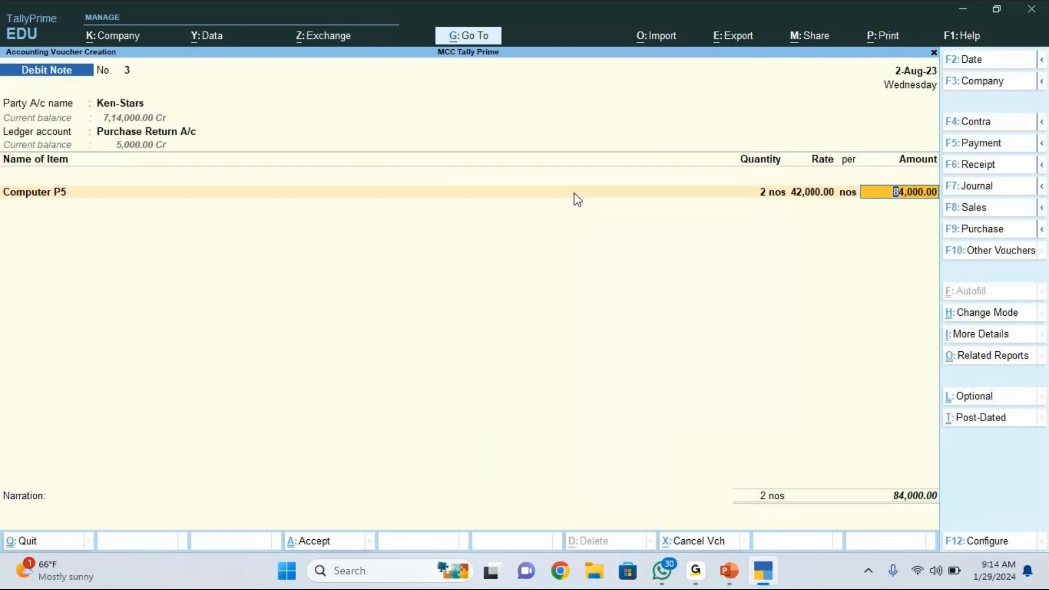
{"action": "key", "text": "Return"}
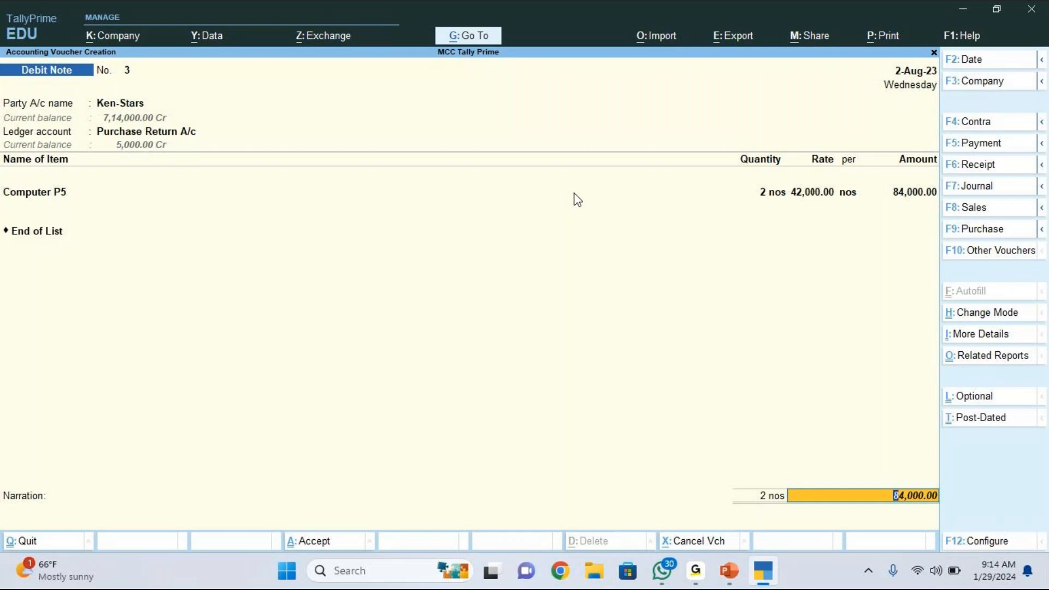
{"action": "key", "text": "Return"}
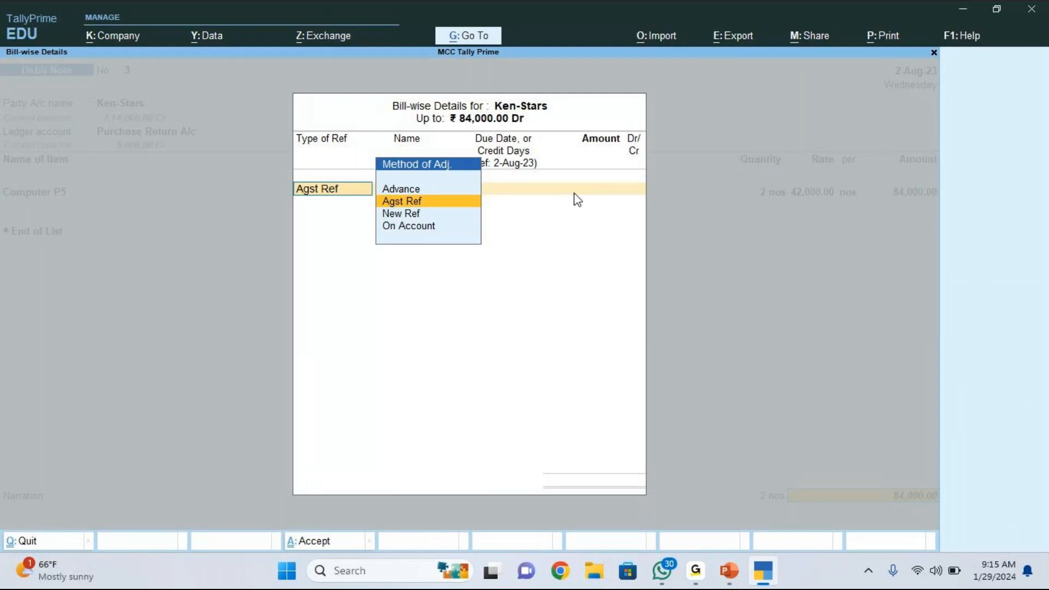
- Adjust the debit note against Ken-Stars' pending bill PUR-111 and save the voucher without a narration
{"action": "key", "text": "Return"}
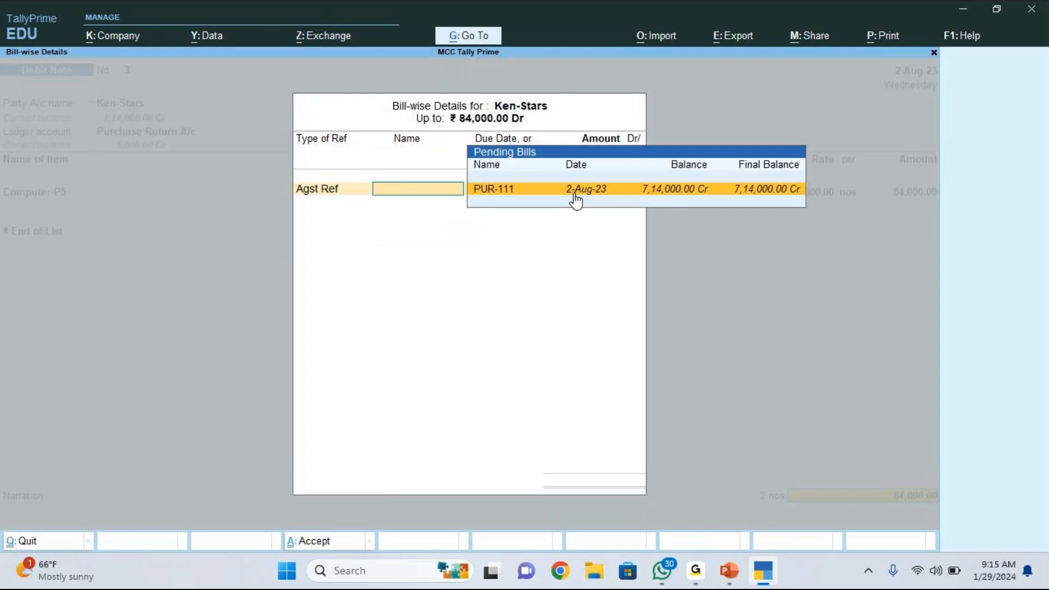
{"action": "left_click", "coordinate": [576, 201]}
{"action": "key", "text": "Return"}
{"action": "key", "text": "Return"}
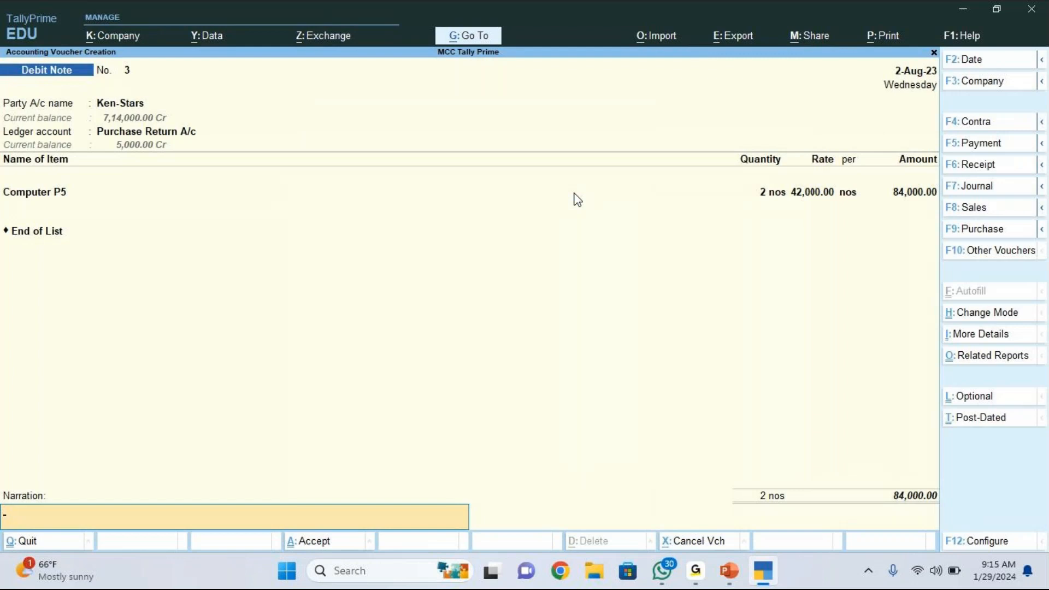
{"action": "key", "text": "Return"}
{"action": "key", "text": "Return"}
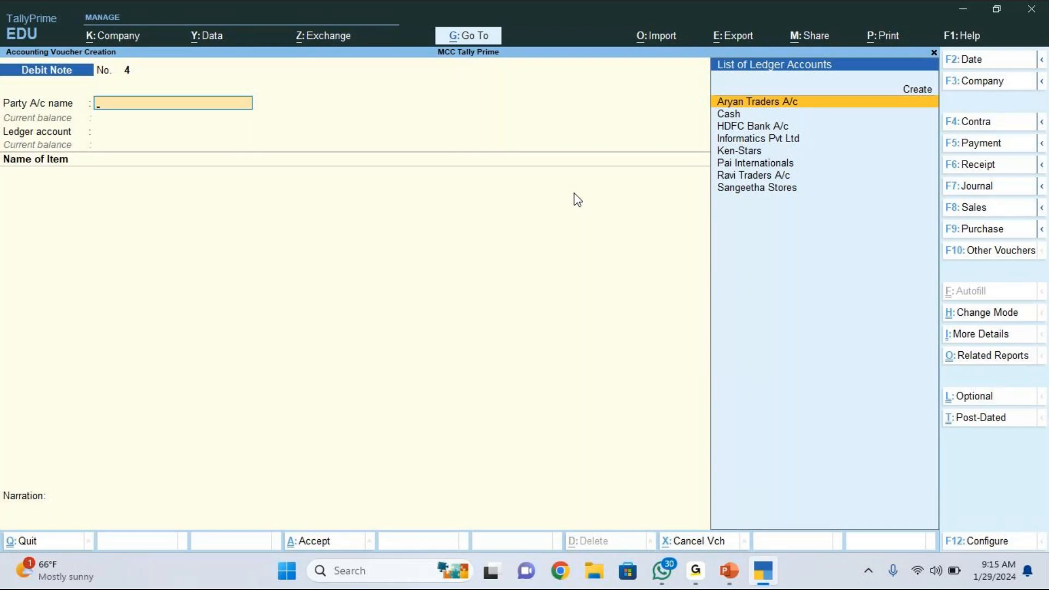
- Switch to PowerPoint, read Transaction 6 on slide 9, and return to TallyPrime
{"action": "key", "text": "alt+Tab"}
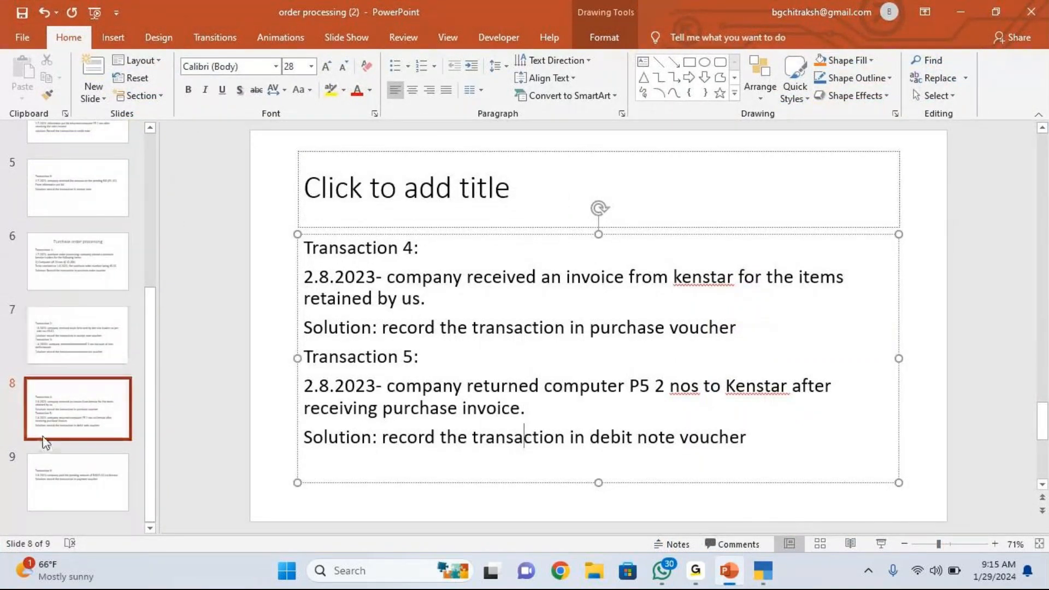
{"action": "left_click", "coordinate": [76, 478]}
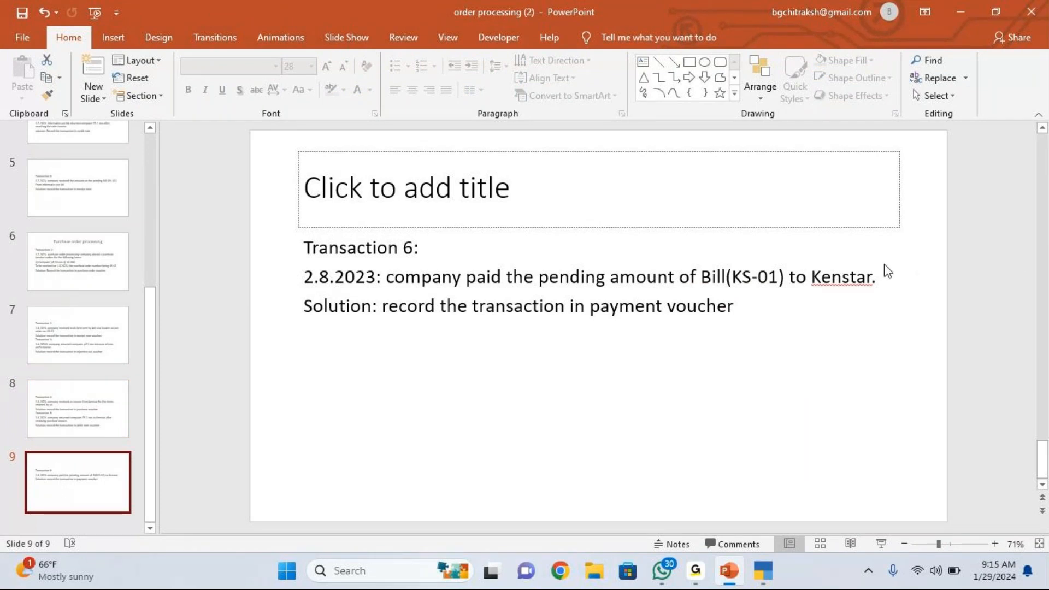
{"action": "key", "text": "alt+Tab"}
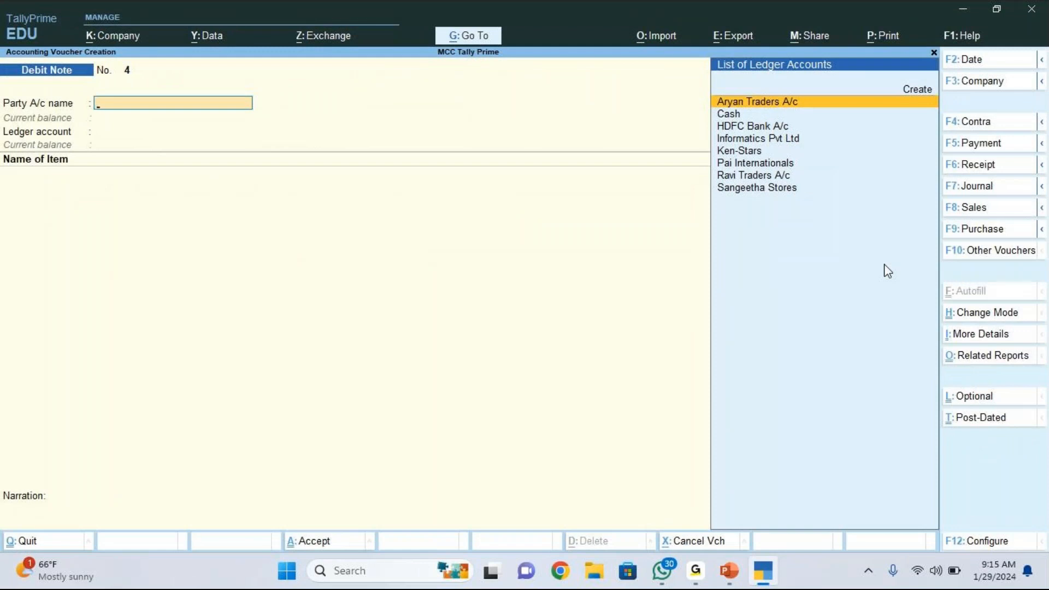
- Start a payment voucher and select Ken-Stars as the debit ledger
{"action": "left_click", "coordinate": [954, 109]}
{"action": "left_click", "coordinate": [970, 143]}
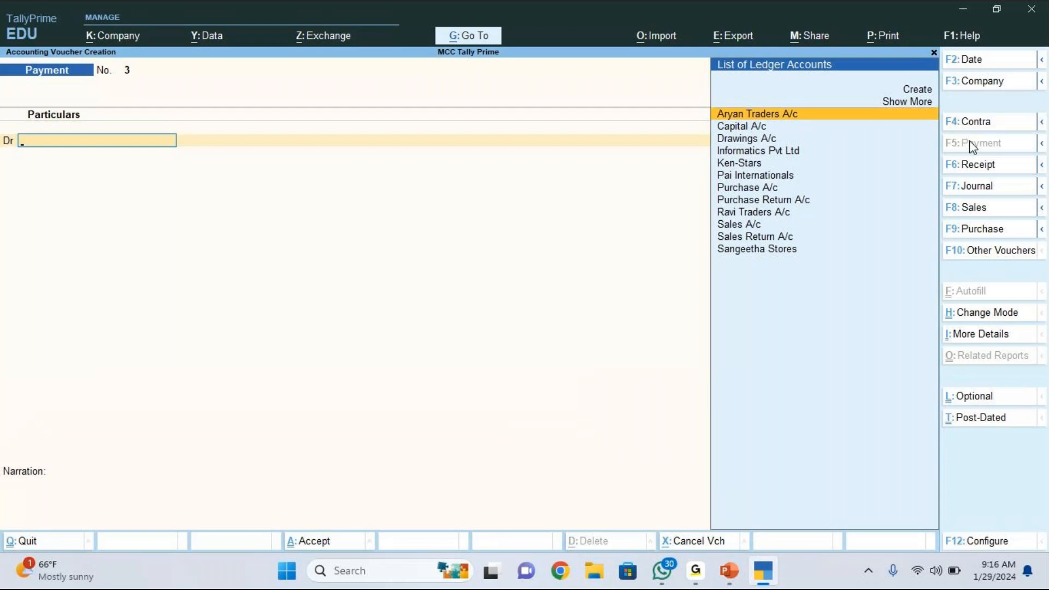
{"action": "key", "text": "Down"}
{"action": "key", "text": "Down"}
{"action": "key", "text": "Down"}
{"action": "key", "text": "Down"}
{"action": "key", "text": "Return"}
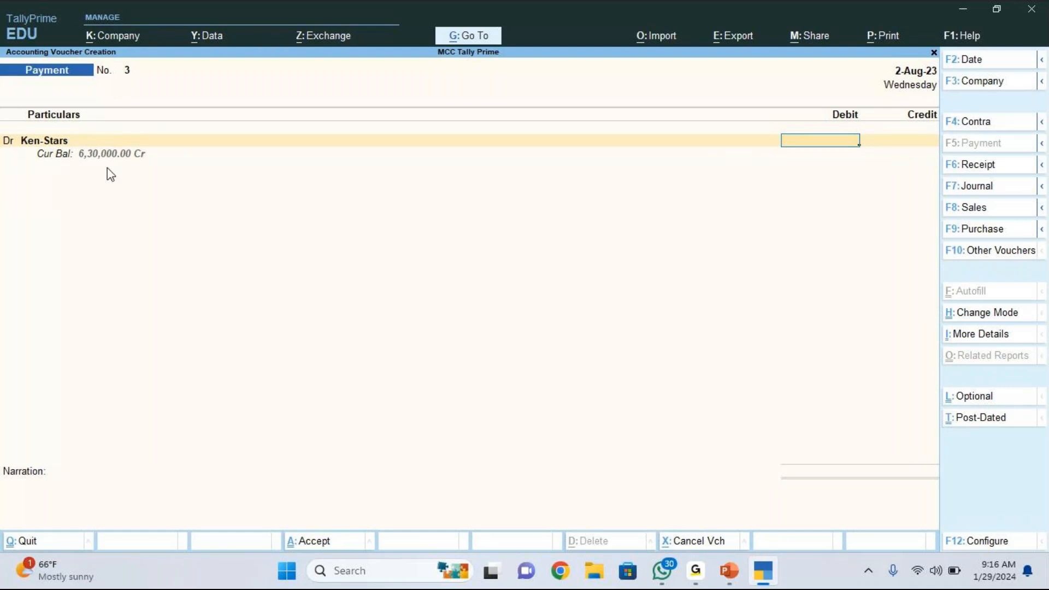
- Enter a debit of 6,30,000 against Ken-Stars' bill PUR-111 and credit Cash with the same amount
{"action": "type", "text": "6,3"}
{"action": "left_click", "coordinate": [955, 113]}
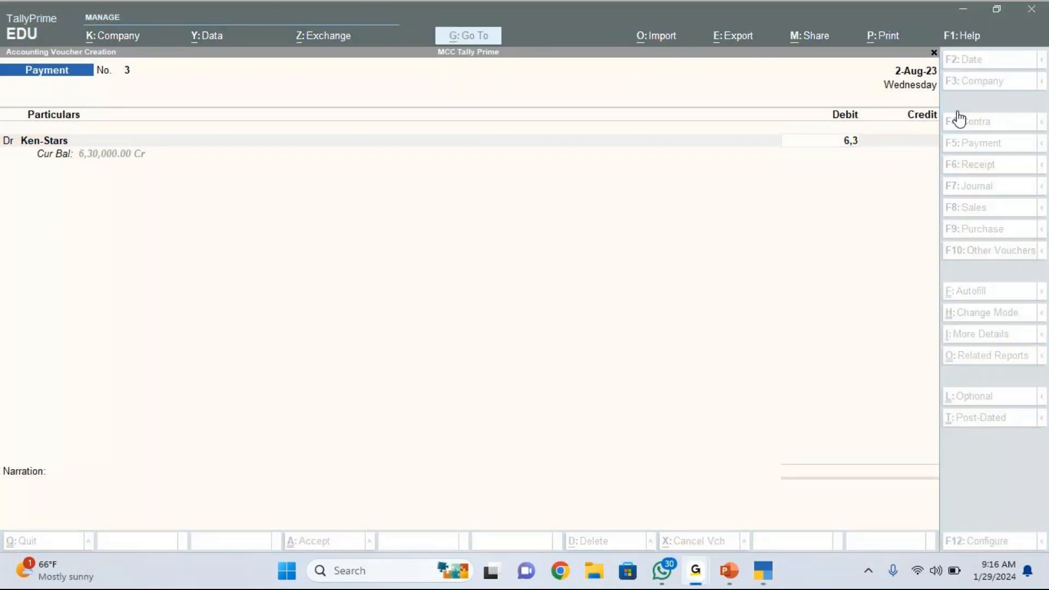
{"action": "type", "text": "0,000"}
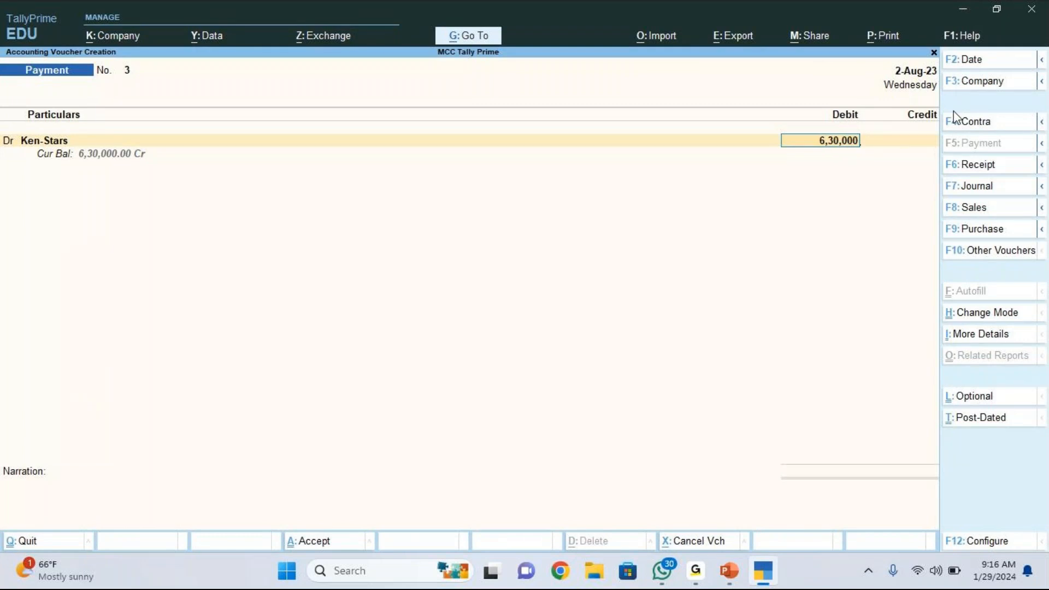
{"action": "key", "text": "Return"}
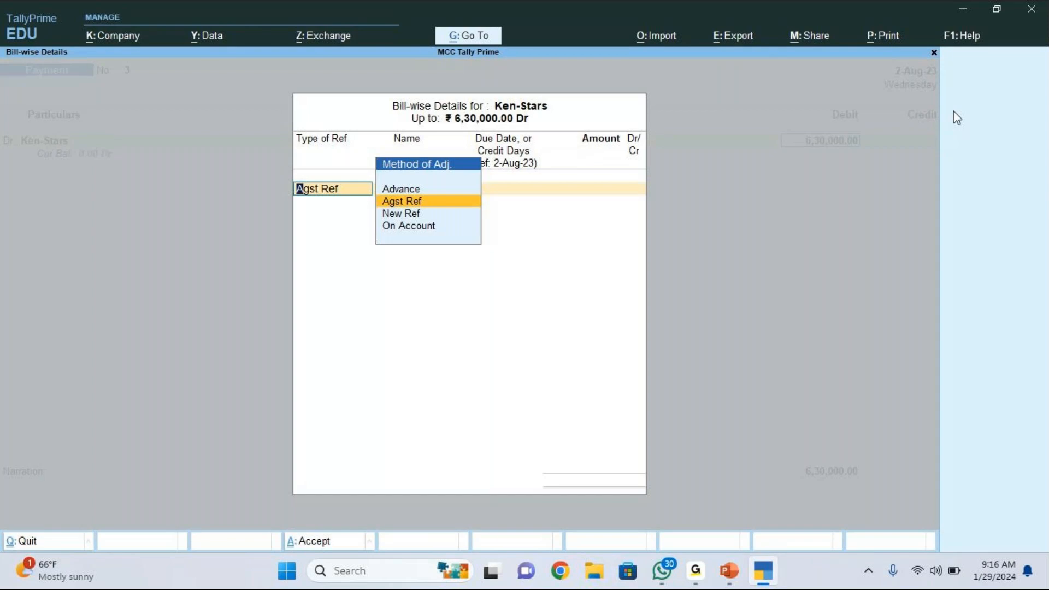
{"action": "key", "text": "Return"}
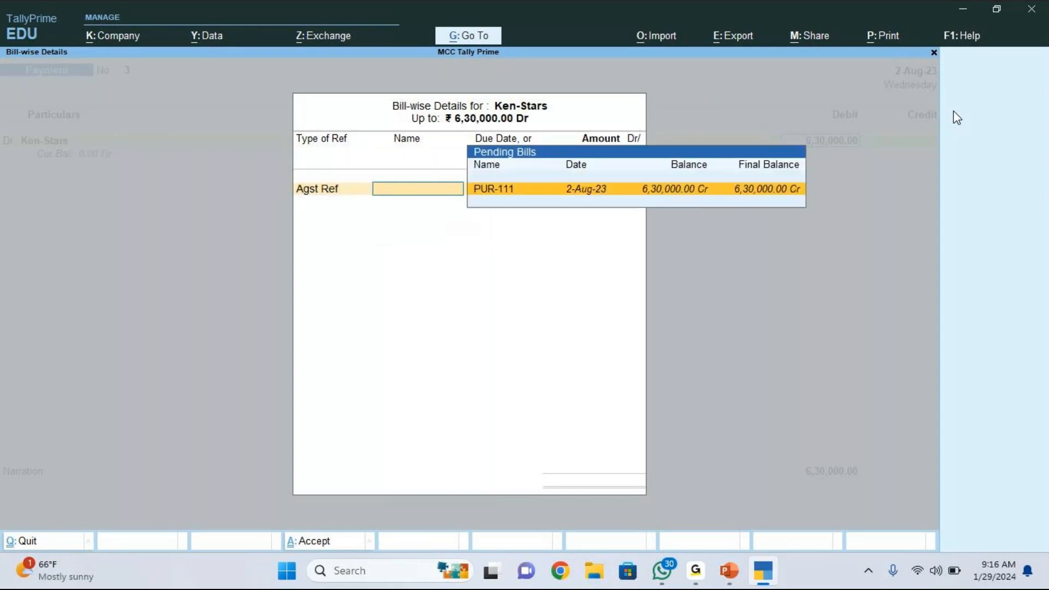
{"action": "key", "text": "Return"}
{"action": "key", "text": "Return"}
{"action": "key", "text": "Return"}
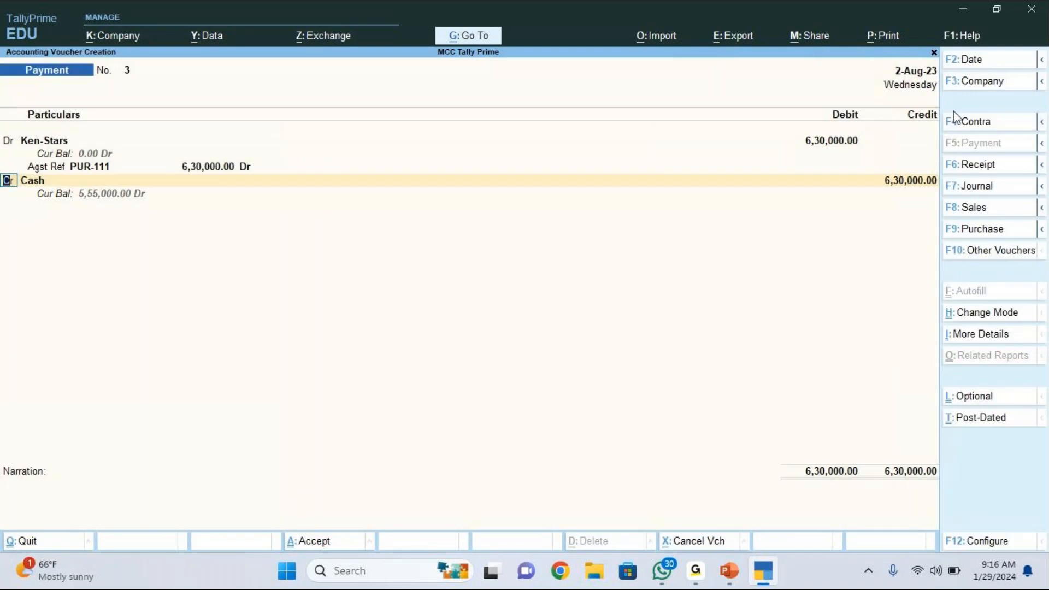
{"action": "key", "text": "Return"}
{"action": "key", "text": "Return"}
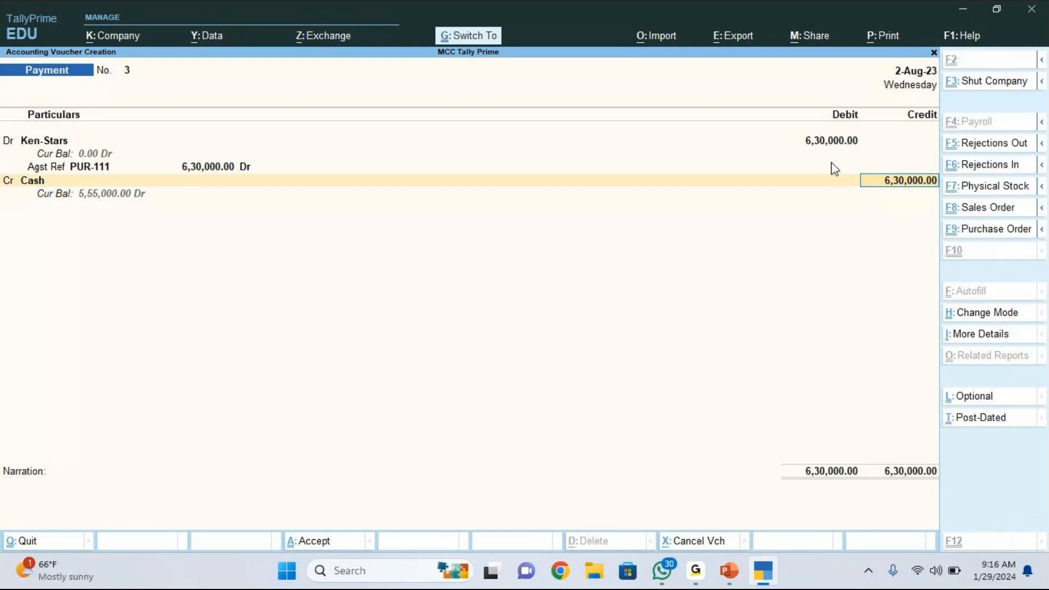
- Check the payment amount by calculating 42,000*15 in the built-in calculator, and close the calculator
{"action": "key", "text": "ctrl+n"}
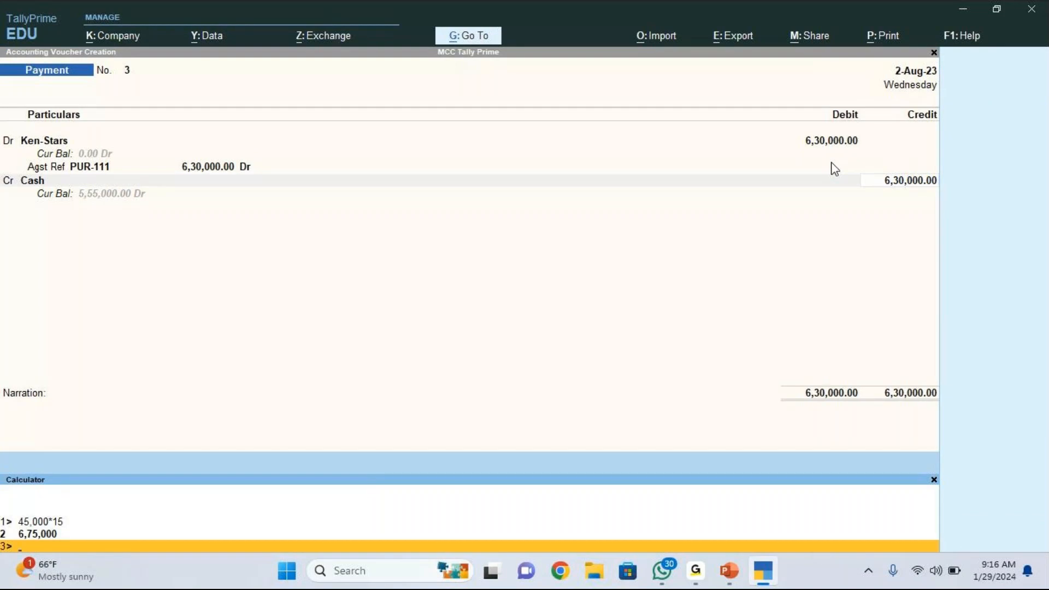
{"action": "type", "text": "42,000*15"}
{"action": "key", "text": "Return"}
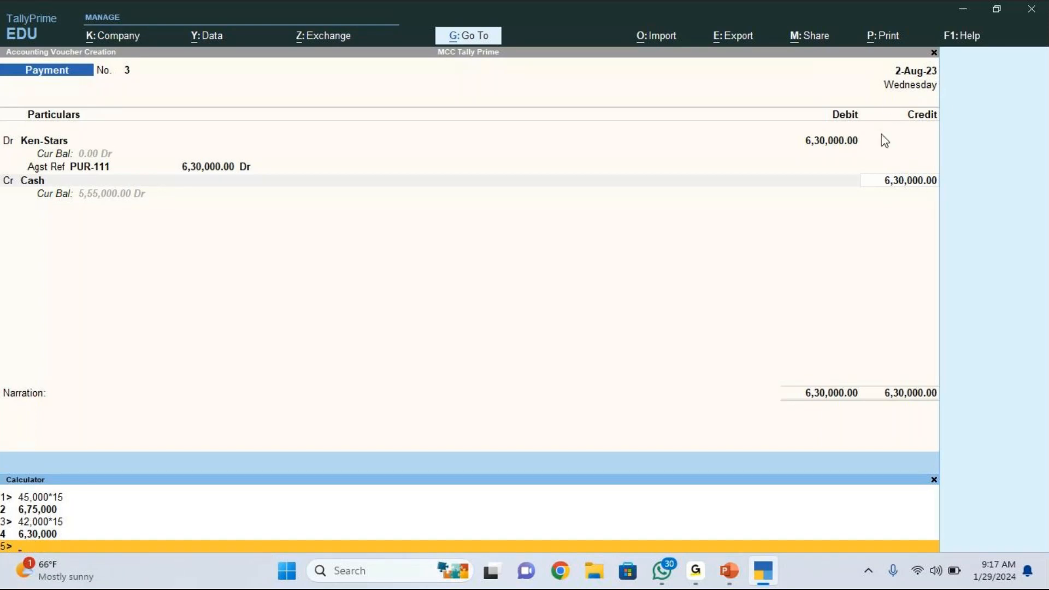
{"action": "left_click", "coordinate": [934, 485]}
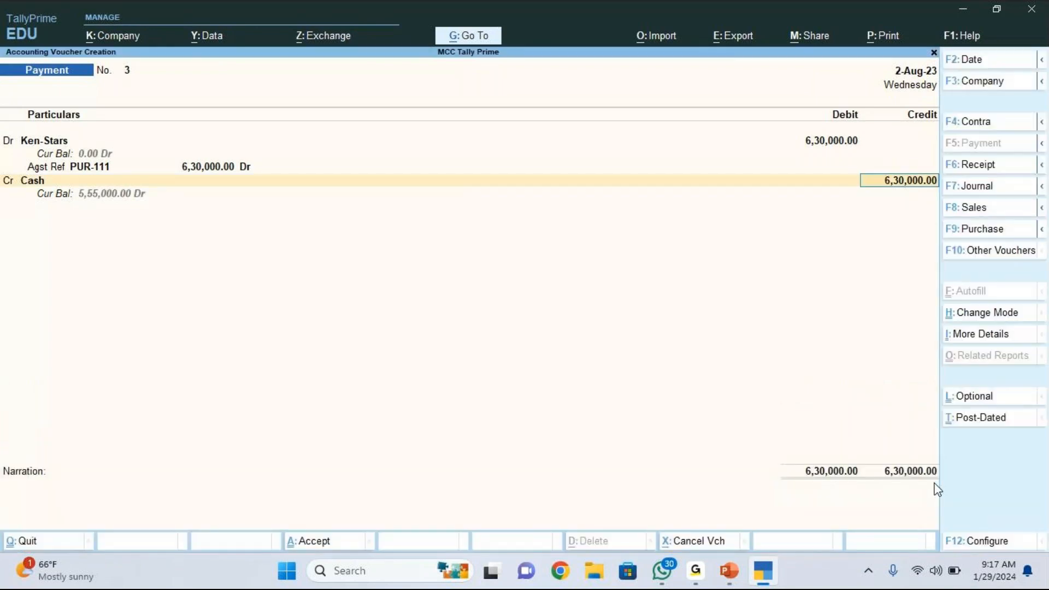
- Accept the Ken-Stars payment voucher and return to the Gateway of Tally
{"action": "key", "text": "Return"}
{"action": "key", "text": "Return"}
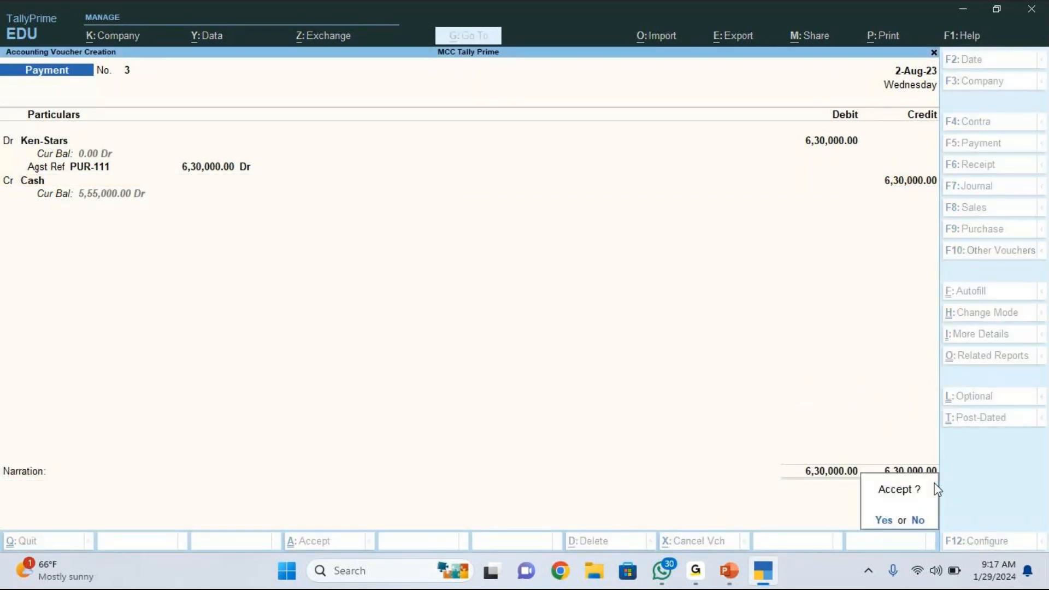
{"action": "key", "text": "Return"}
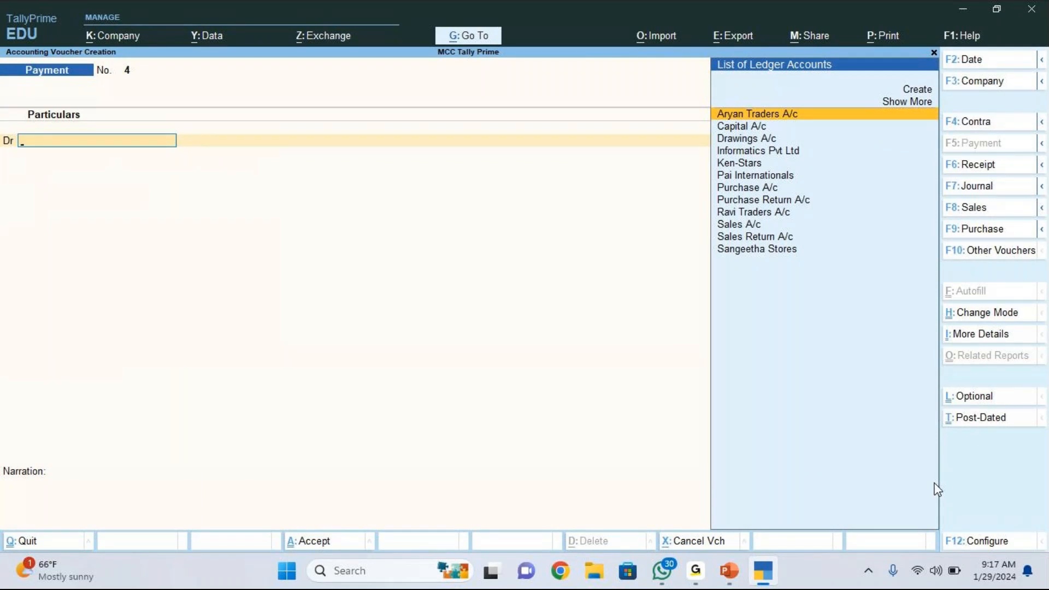
{"action": "key", "text": "Escape"}
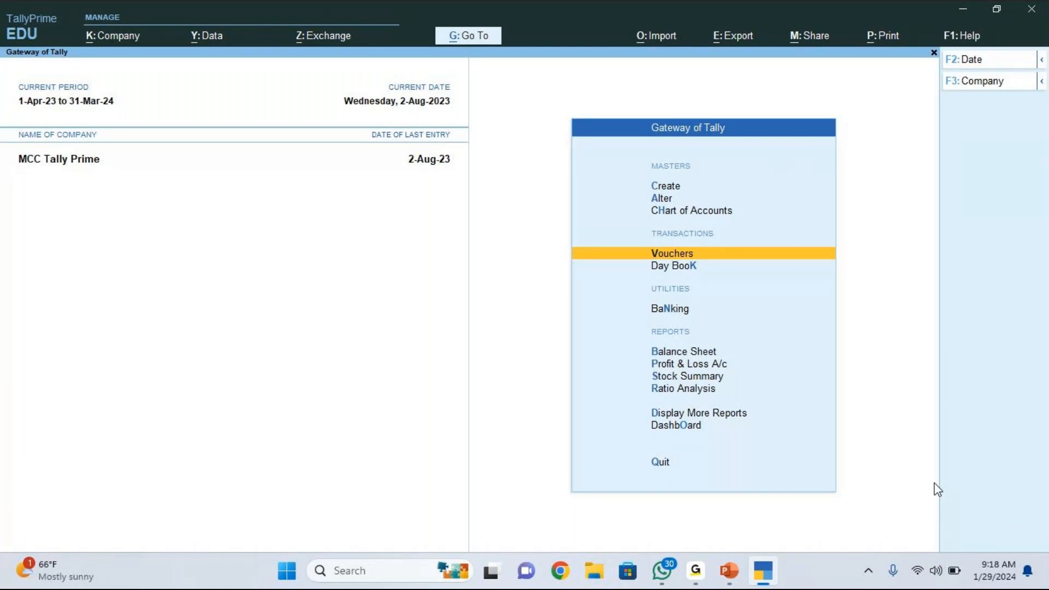
{"action": "key", "text": "Down"}
{"action": "key", "text": "Down"}
{"action": "key", "text": "Down"}
{"action": "key", "text": "Down"}
{"action": "key", "text": "Down"}
{"action": "key", "text": "Down"}
{"action": "key", "text": "Down"}
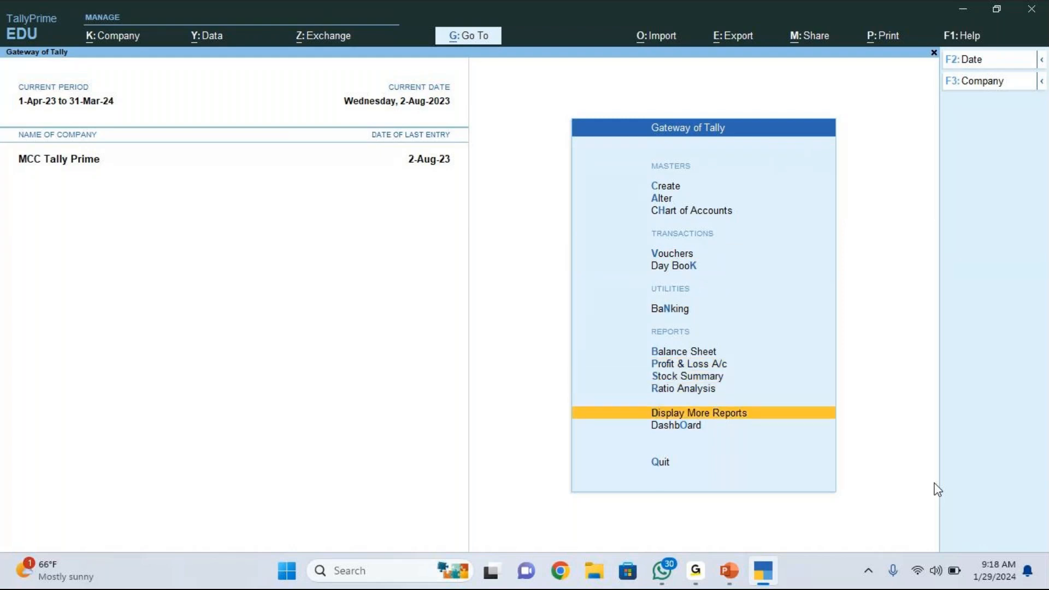
{"action": "key", "text": "Return"}
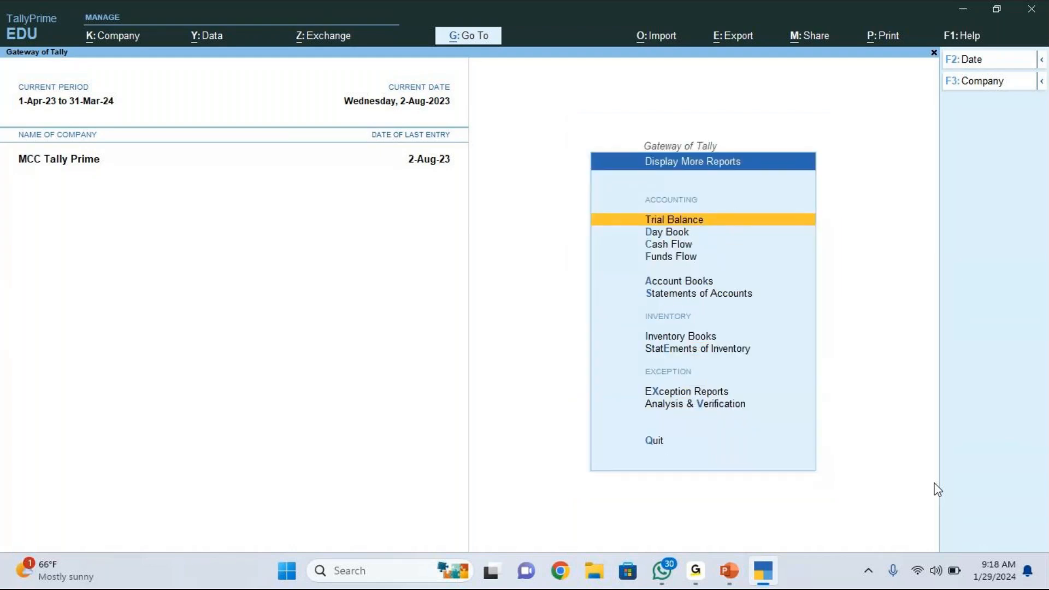
{"action": "key", "text": "Down"}
{"action": "key", "text": "Down"}
{"action": "key", "text": "Down"}
{"action": "key", "text": "Down"}
{"action": "key", "text": "Down"}
{"action": "key", "text": "Return"}
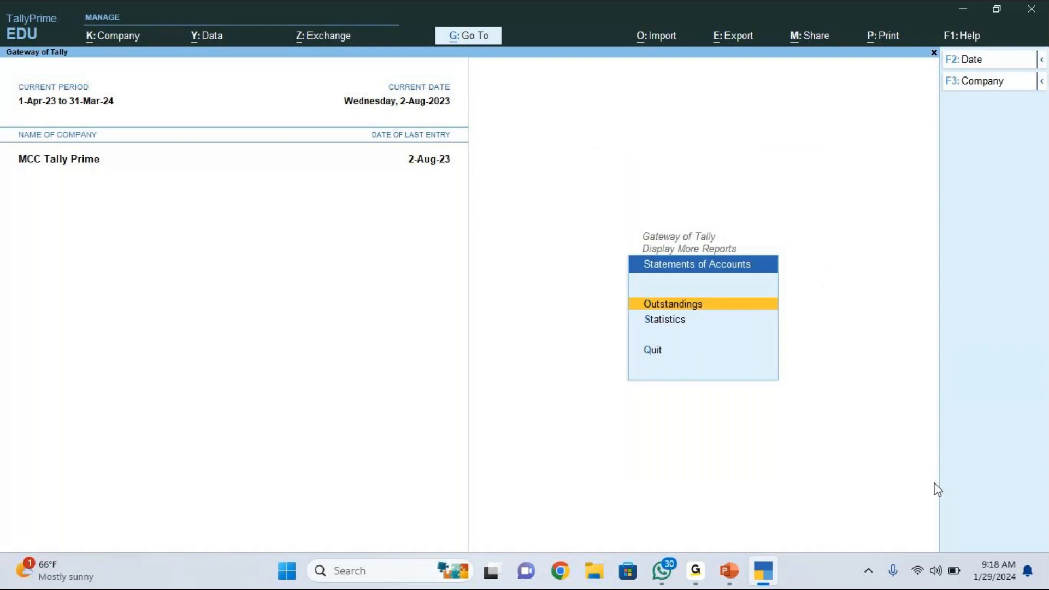
{"action": "key", "text": "Return"}
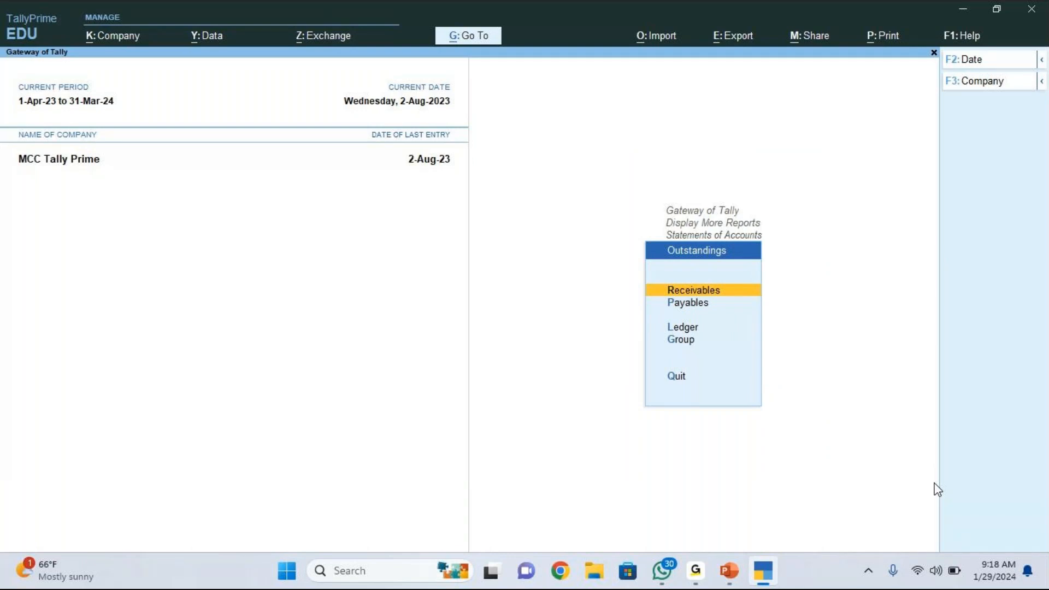
{"action": "key", "text": "Down"}
{"action": "key", "text": "Up"}
{"action": "key", "text": "Escape"}
{"action": "key", "text": "Escape"}
{"action": "key", "text": "Escape"}
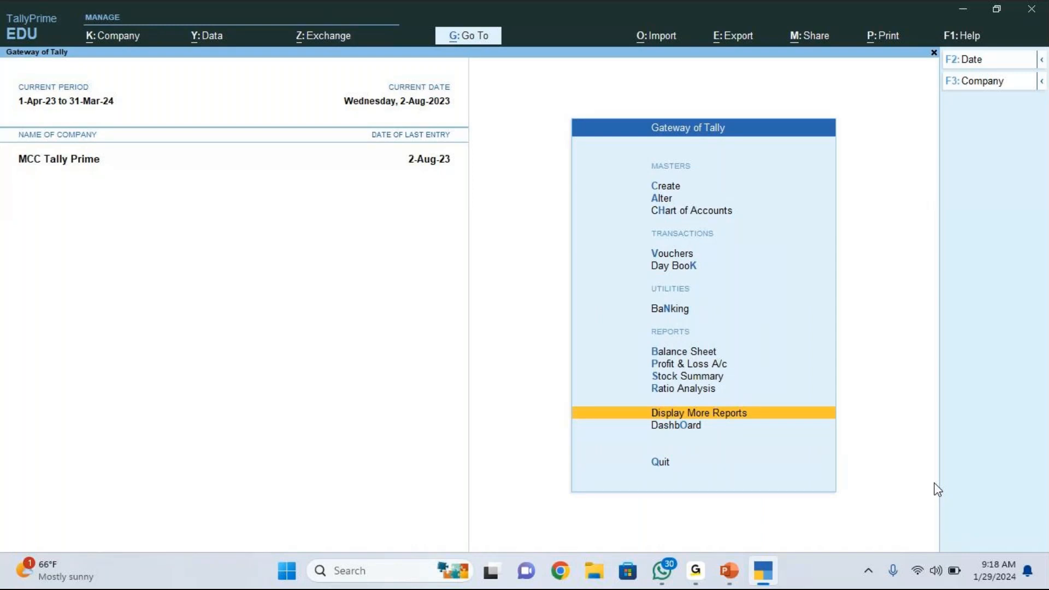
- Display the Bills Receivable report from the outstanding statements of accounts
{"action": "key", "text": "Return"}
{"action": "key", "text": "Up"}
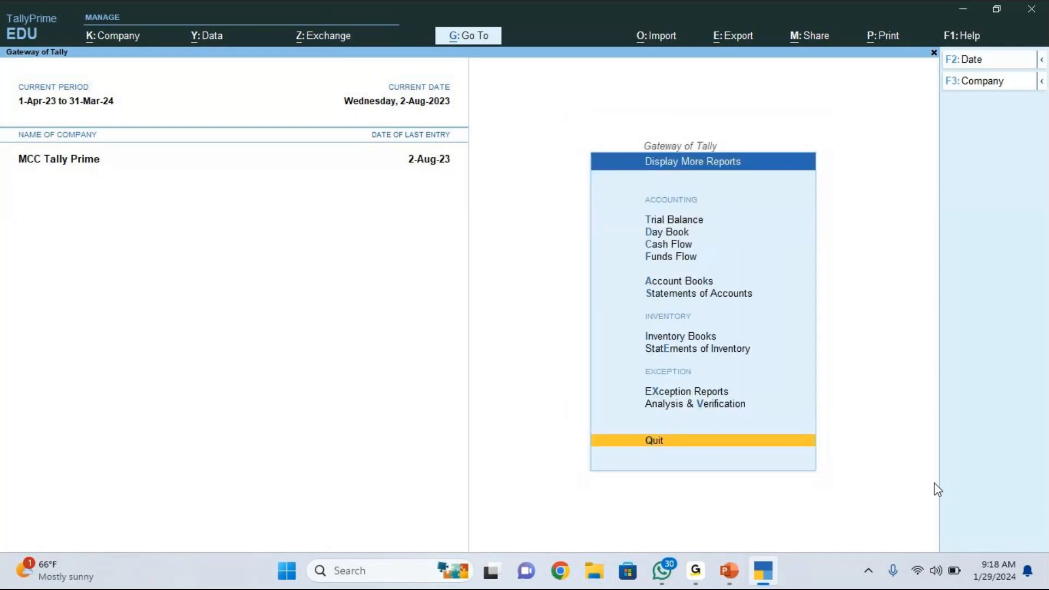
{"action": "key", "text": "Up"}
{"action": "key", "text": "Up"}
{"action": "key", "text": "Up"}
{"action": "key", "text": "Up"}
{"action": "key", "text": "Up"}
{"action": "key", "text": "Up"}
{"action": "key", "text": "Up"}
{"action": "key", "text": "Down"}
{"action": "key", "text": "Down"}
{"action": "key", "text": "Return"}
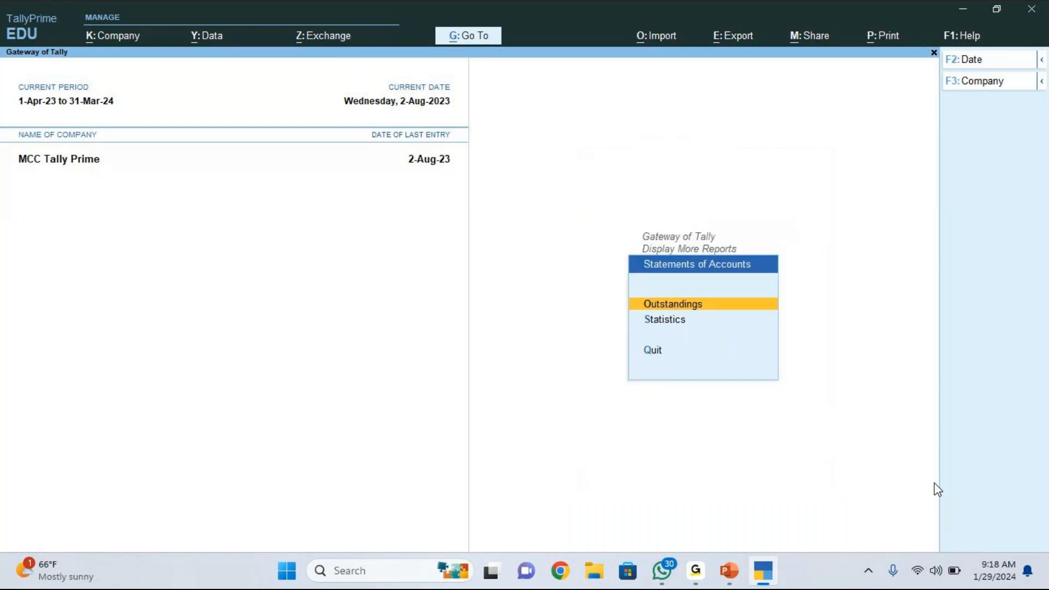
{"action": "key", "text": "Return"}
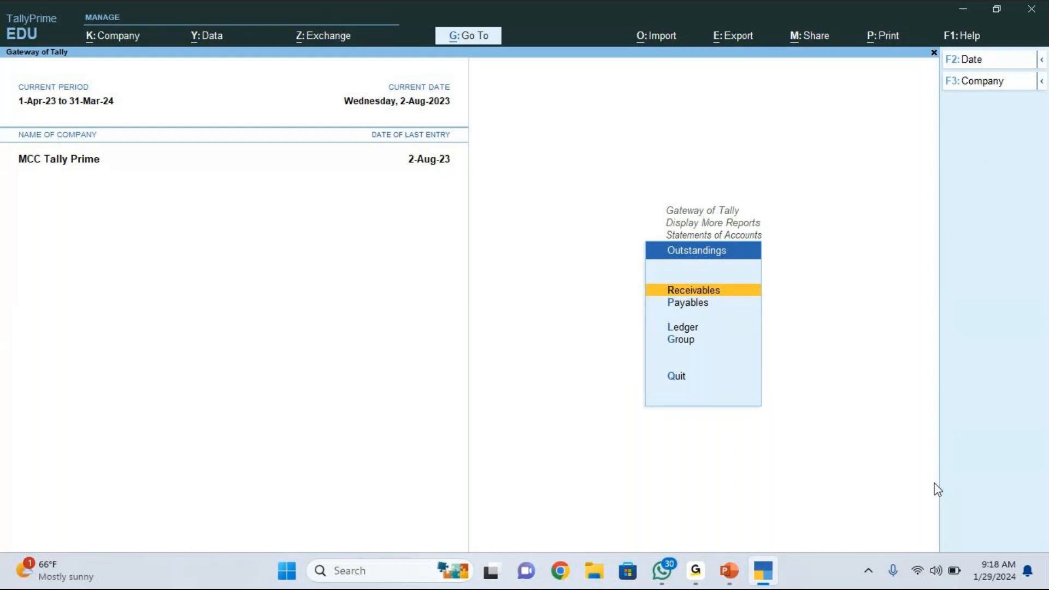
{"action": "key", "text": "Return"}
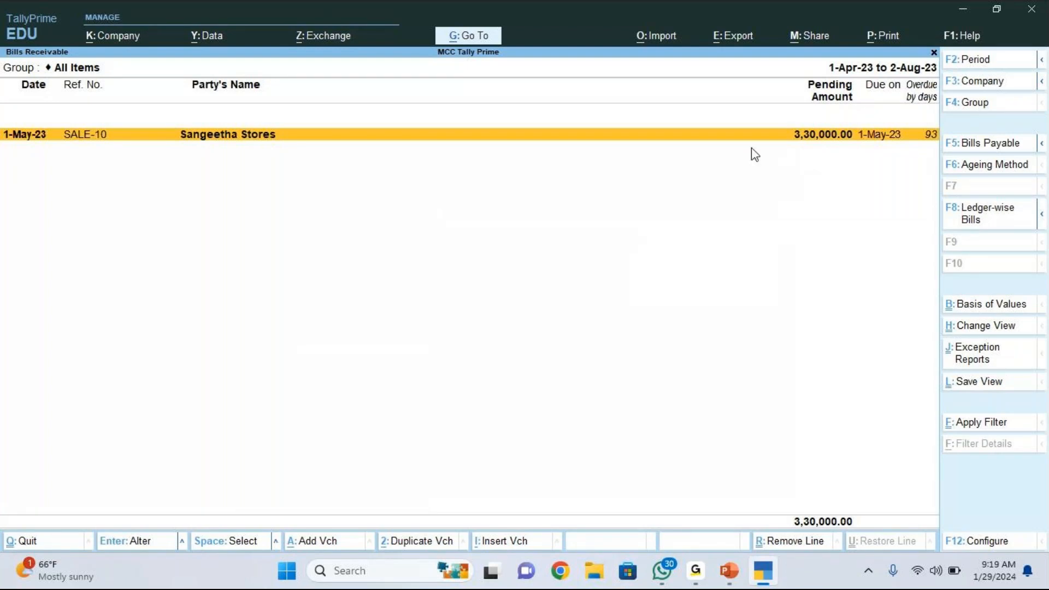
- Display the outstanding Bills Payable report and return to the Gateway of Tally
{"action": "key", "text": "Escape"}
{"action": "key", "text": "Down"}
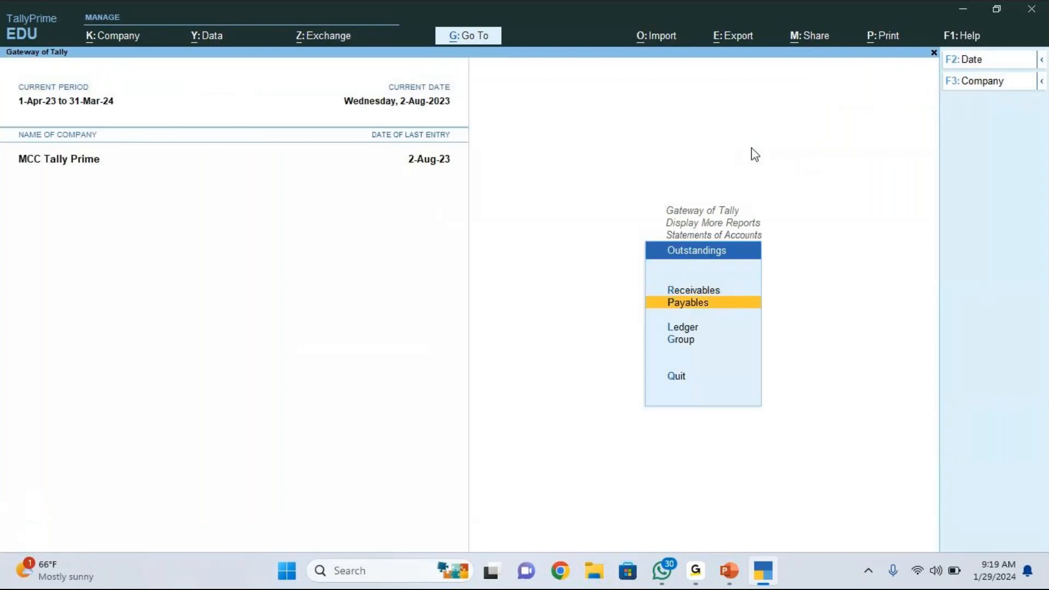
{"action": "key", "text": "Return"}
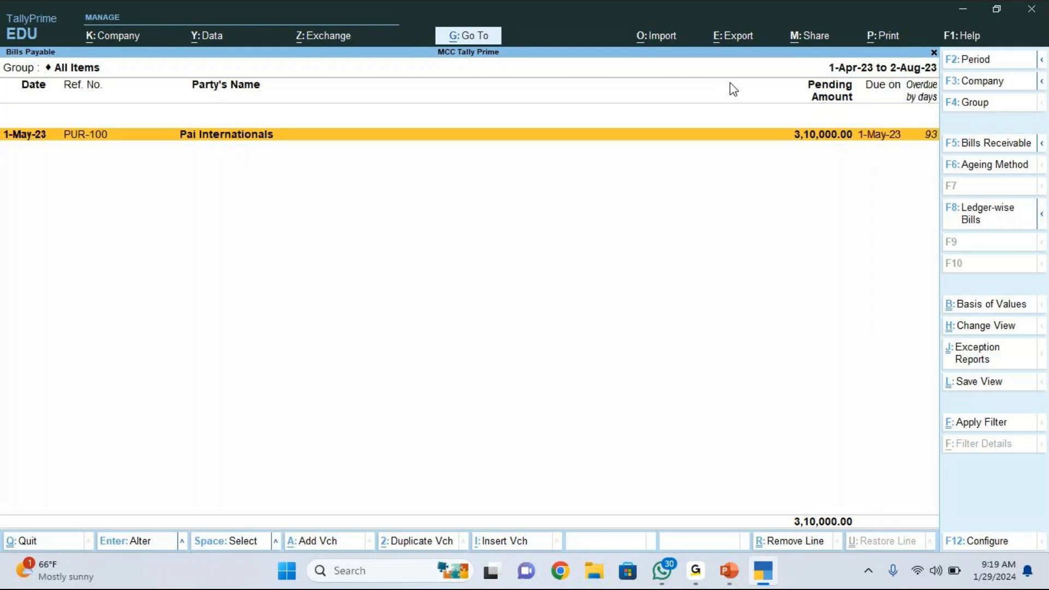
{"action": "key", "text": "Escape"}
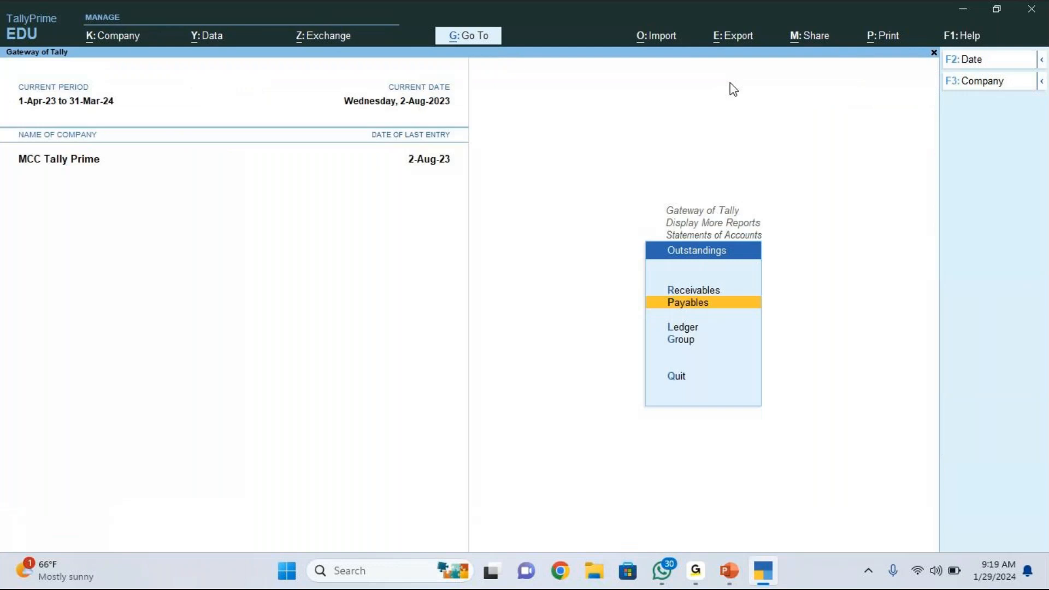
{"action": "key", "text": "Escape"}
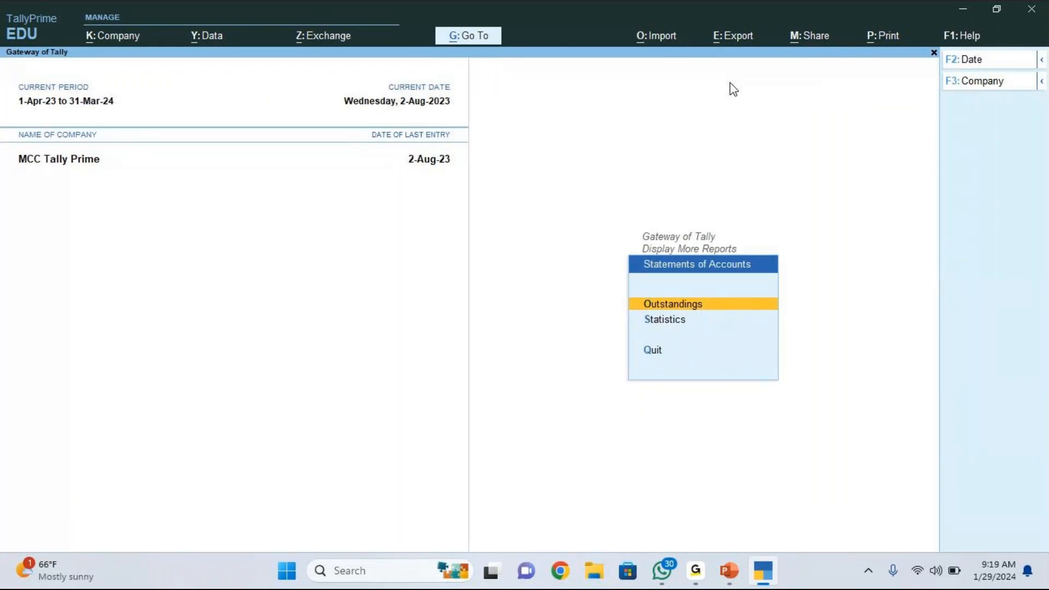
{"action": "key", "text": "Escape"}
{"action": "key", "text": "Escape"}
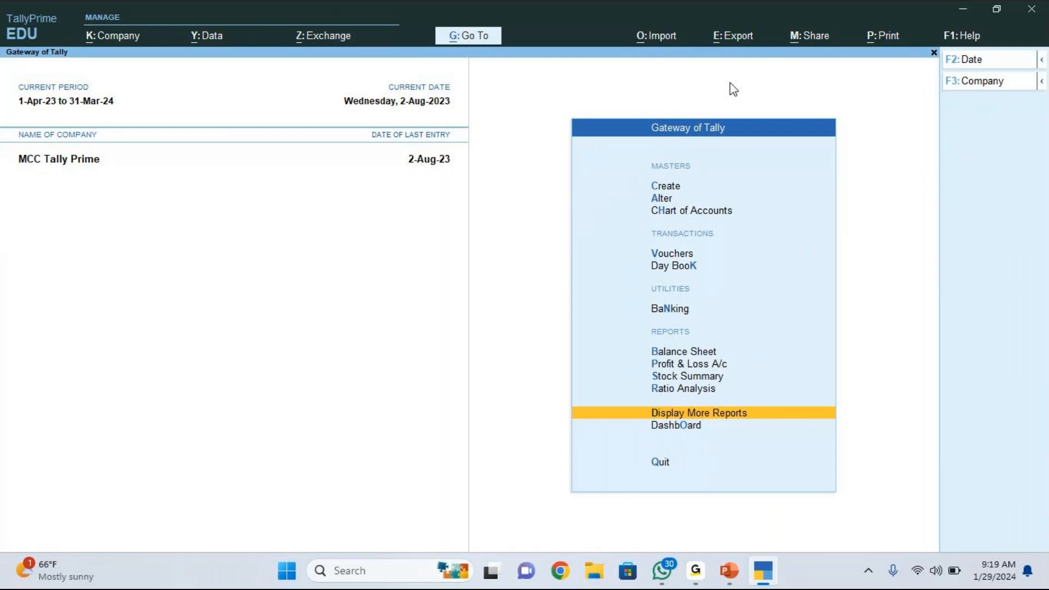
- Open the Day Book from the Gateway of Tally and set its period to 1-Apr-23 to 2-Aug-23
{"action": "key", "text": "Up"}
{"action": "key", "text": "Up"}
{"action": "key", "text": "Up"}
{"action": "key", "text": "Up"}
{"action": "key", "text": "Up"}
{"action": "key", "text": "Up"}
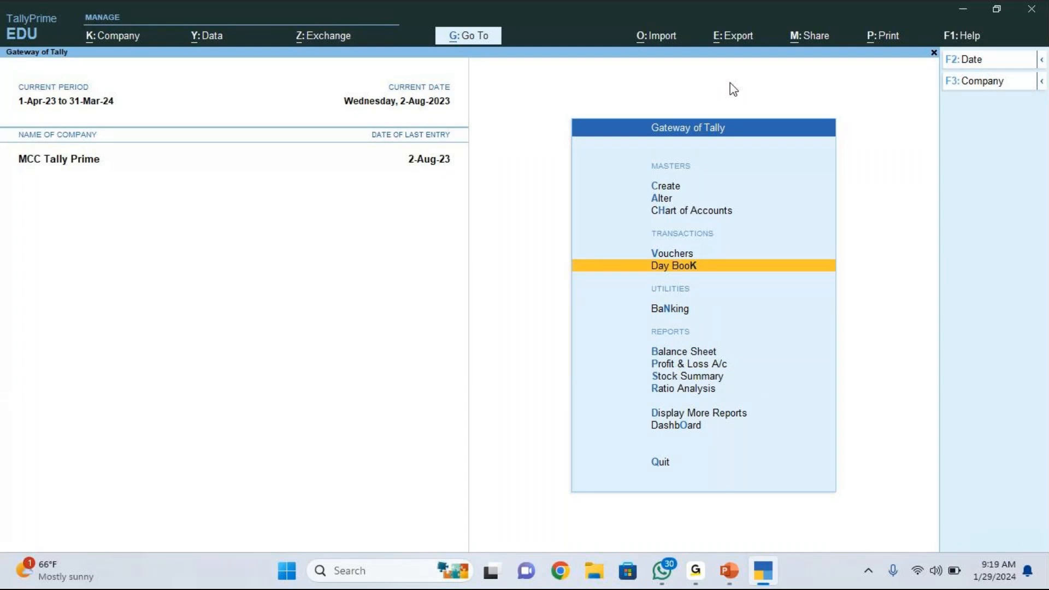
{"action": "key", "text": "Return"}
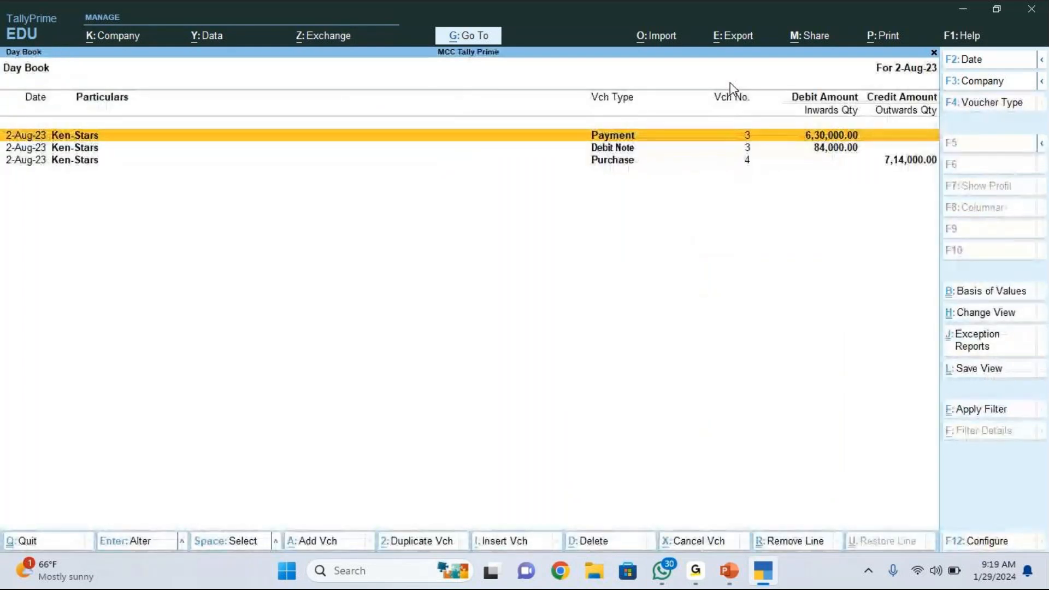
{"action": "key", "text": "F2"}
{"action": "key", "text": "BackSpace"}
{"action": "key", "text": "Return"}
{"action": "key", "text": "BackSpace"}
{"action": "key", "text": "Return"}
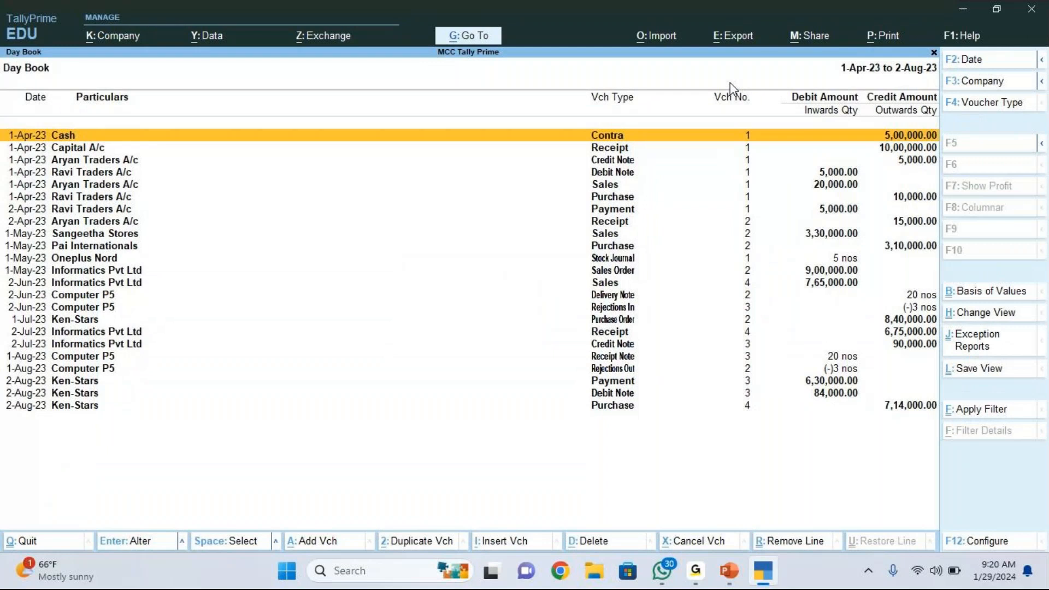
- Review the Day Book entries and open the Sangeetha Stores sales voucher dated 1-May-23
{"action": "key", "text": "Down"}
{"action": "key", "text": "Down"}
{"action": "key", "text": "Down"}
{"action": "key", "text": "Down"}
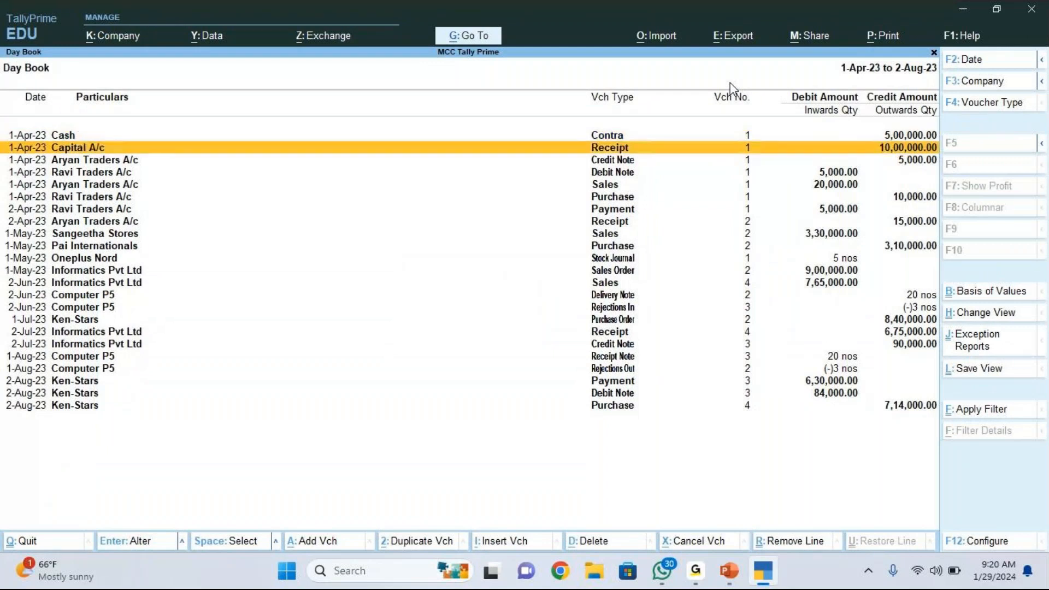
{"action": "key", "text": "Down"}
{"action": "key", "text": "Down"}
{"action": "key", "text": "Up"}
{"action": "key", "text": "Up"}
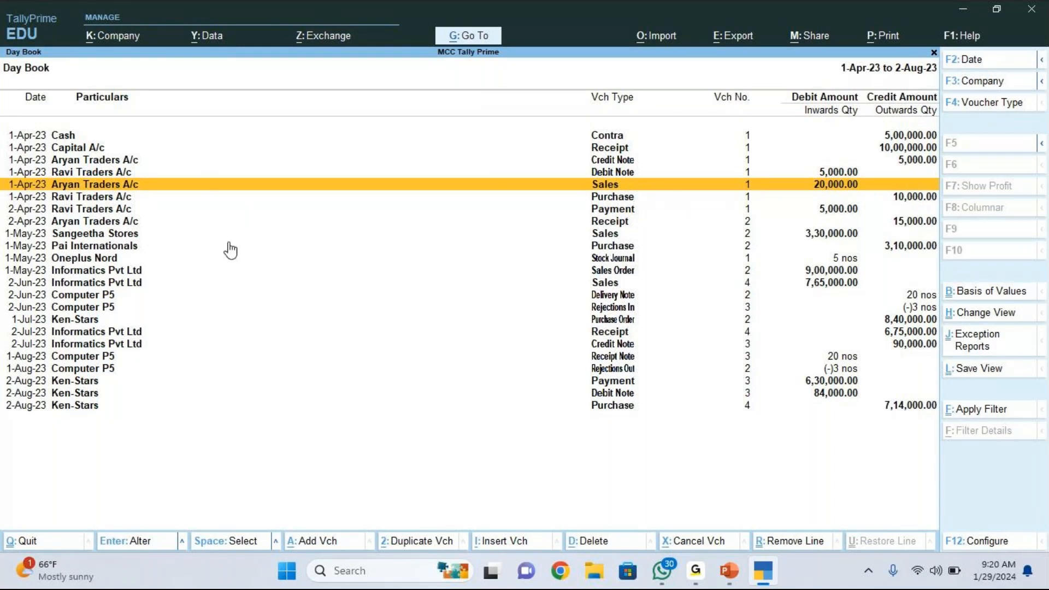
{"action": "key", "text": "Down"}
{"action": "key", "text": "Down"}
{"action": "key", "text": "Down"}
{"action": "key", "text": "Down"}
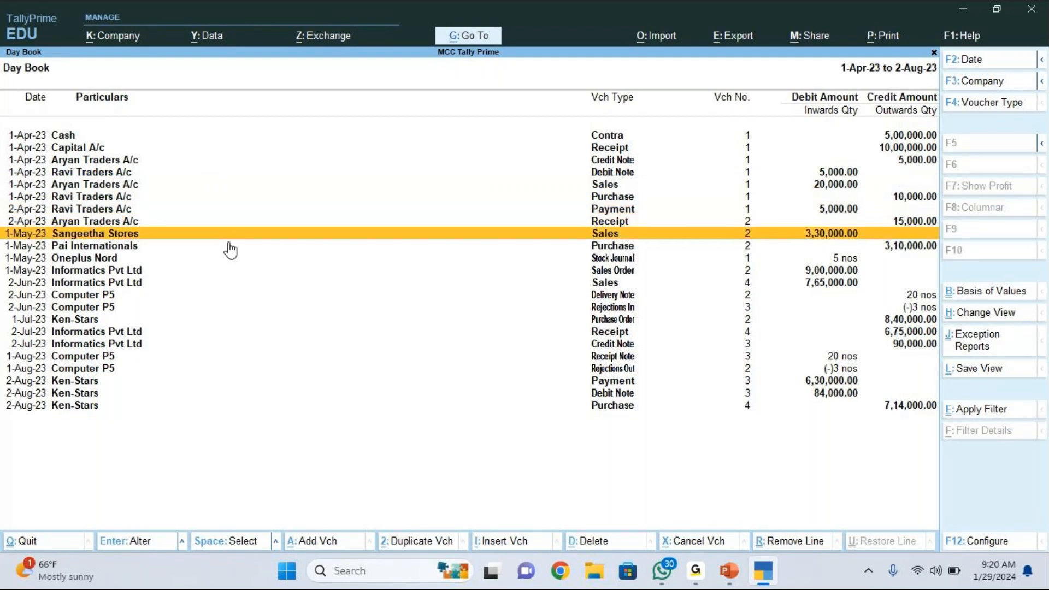
{"action": "double_click", "coordinate": [588, 239]}
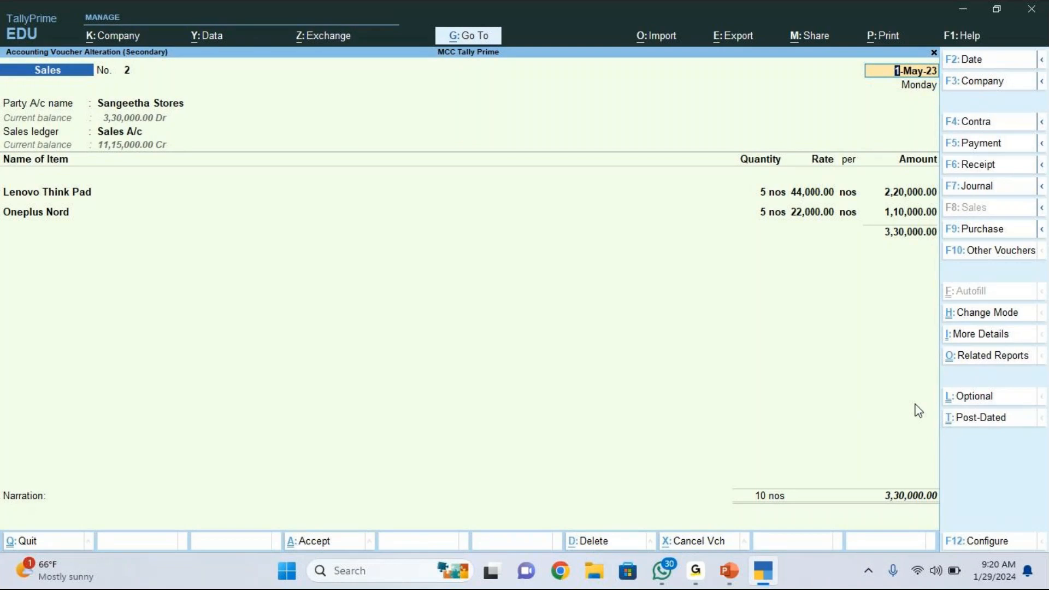
- Preview the Sangeetha Stores invoice printout, zoom in on the company logo, and return to the voucher
{"action": "key", "text": "ctrl+p"}
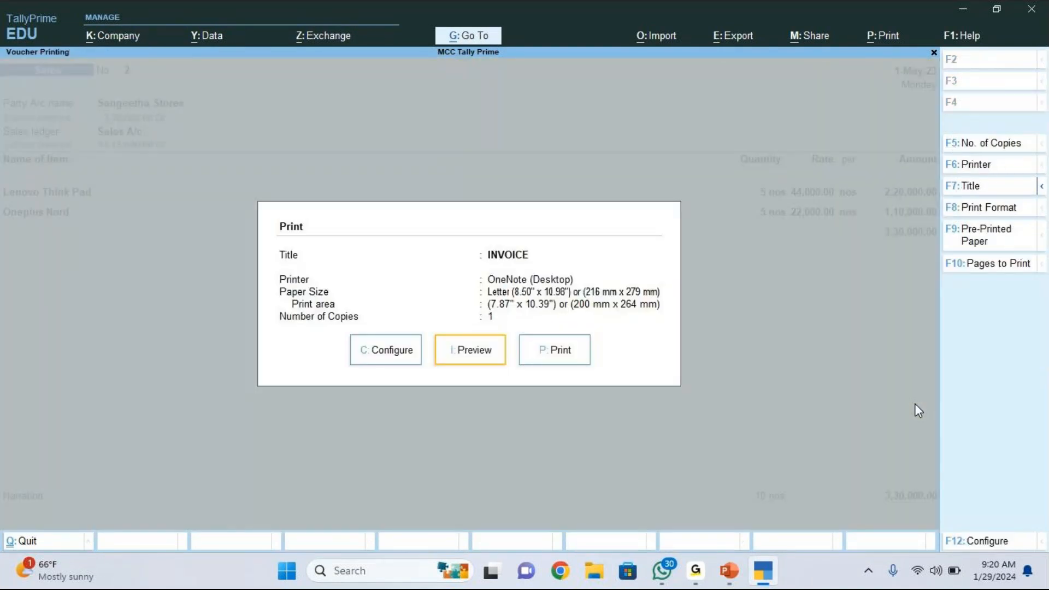
{"action": "key", "text": "i"}
{"action": "key", "text": "alt+z"}
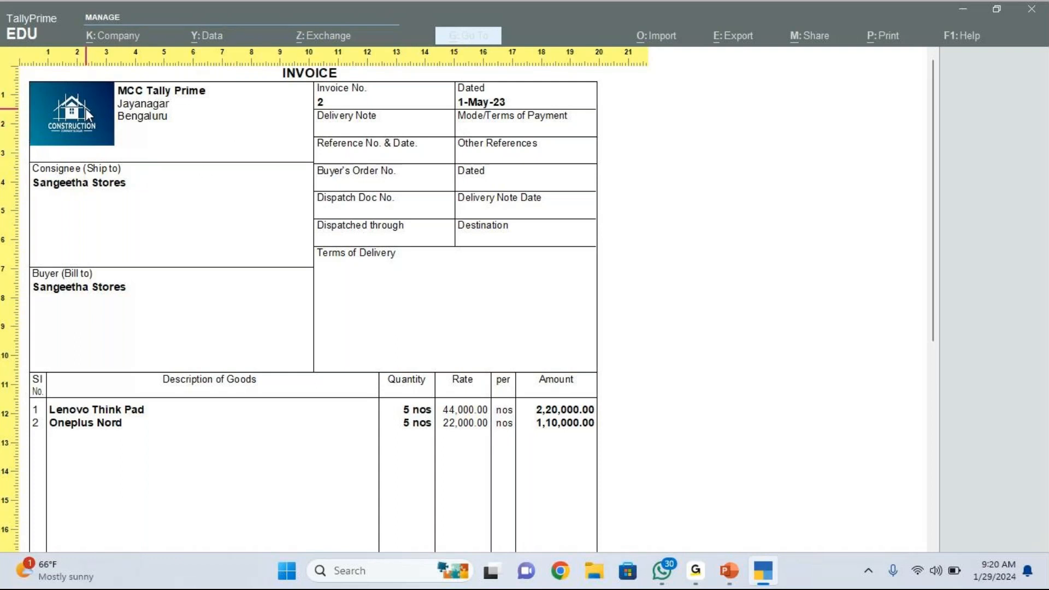
{"action": "key", "text": "Escape"}
{"action": "key", "text": "Escape"}
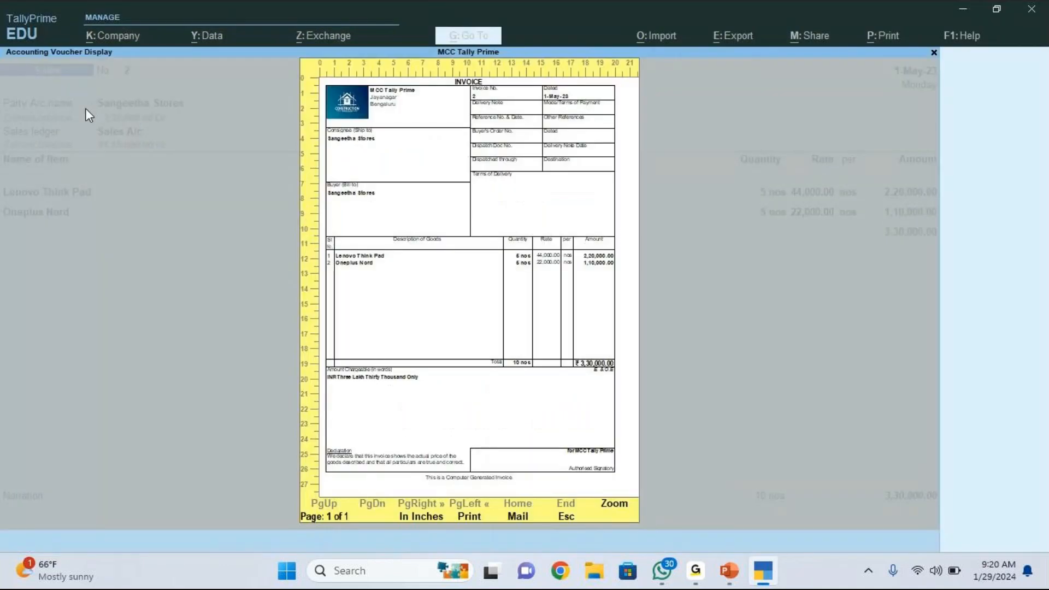
{"action": "key", "text": "Escape"}
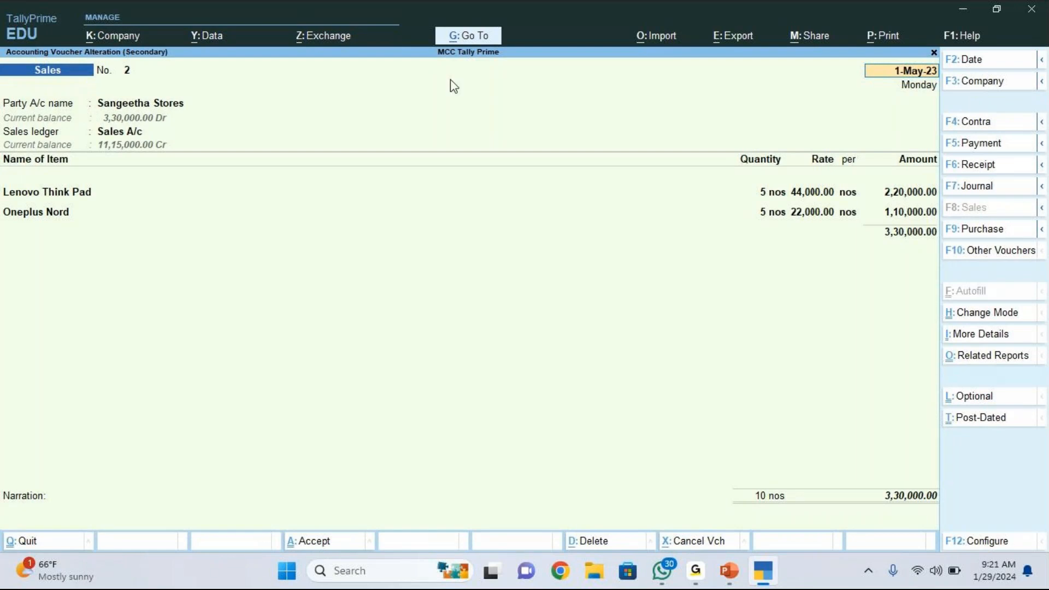
{"action": "left_click", "coordinate": [496, 65]}
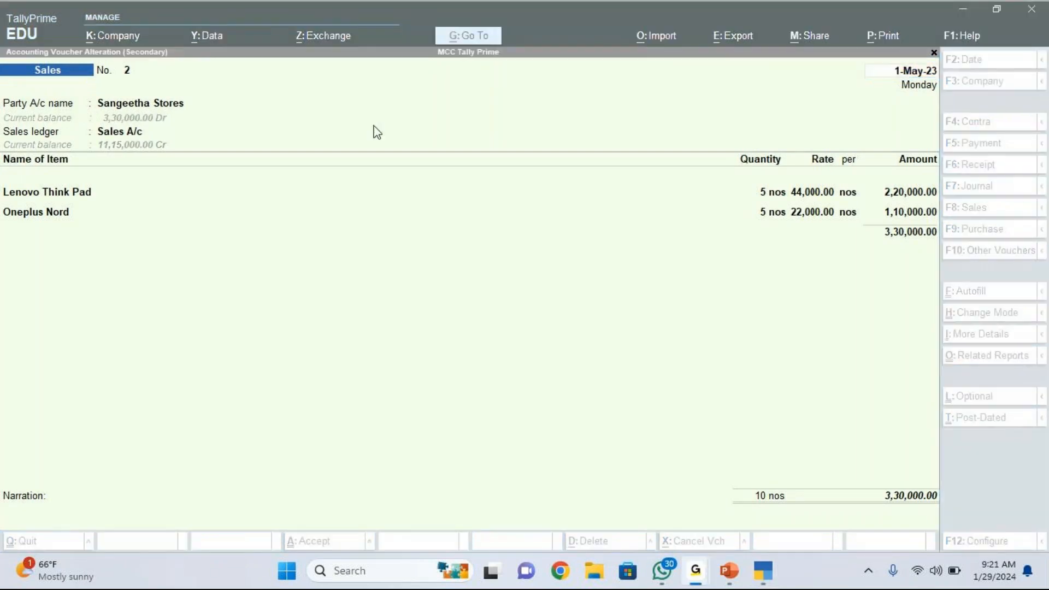
- Open the print configuration from the Sangeetha Stores sales voucher
{"action": "left_click", "coordinate": [890, 37]}
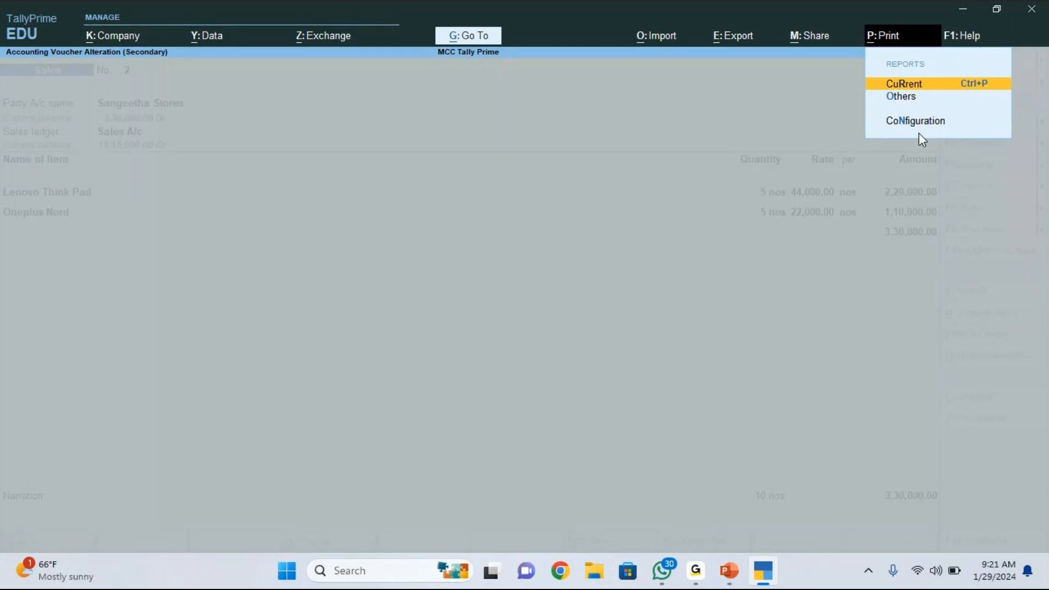
{"action": "key", "text": "Down"}
{"action": "key", "text": "Down"}
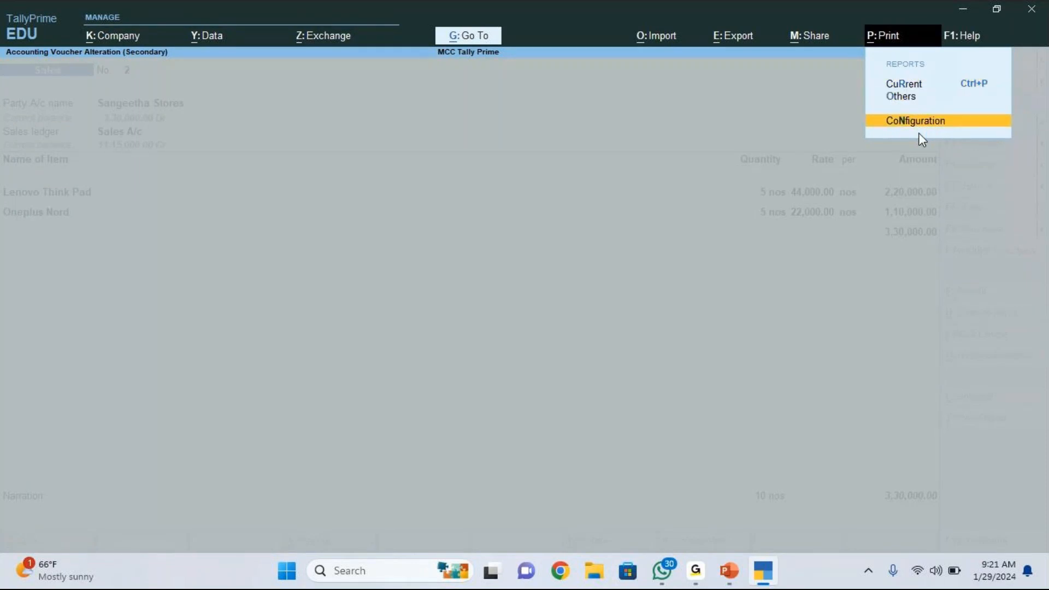
{"action": "key", "text": "Return"}
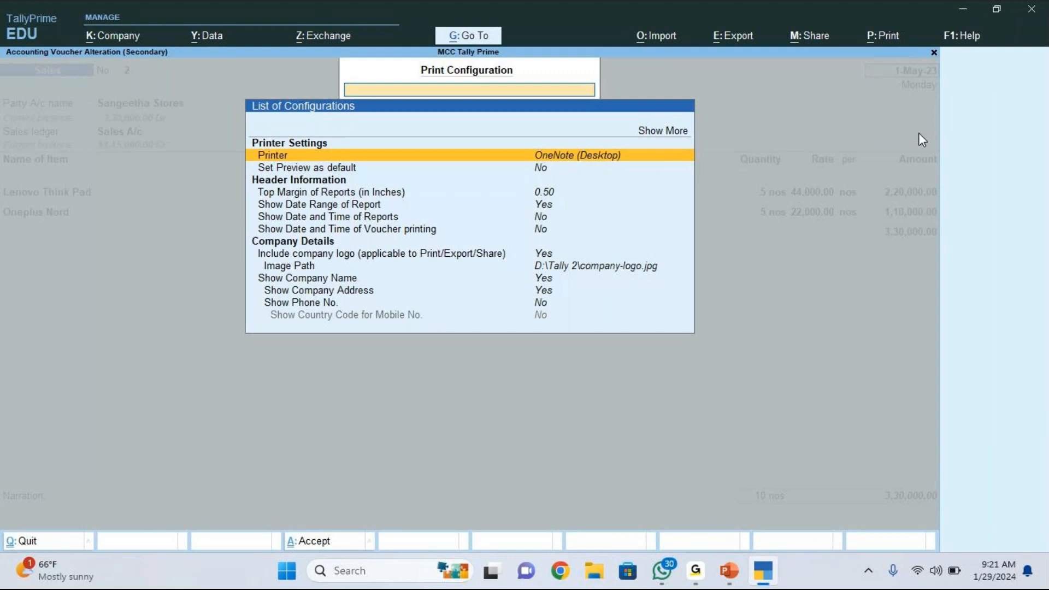
- Turn off the company logo by setting Include company logo (applicable to Print/Export/Share) to No
{"action": "key", "text": "Down"}
{"action": "key", "text": "Down"}
{"action": "key", "text": "Down"}
{"action": "key", "text": "Down"}
{"action": "key", "text": "Down"}
{"action": "key", "text": "Down"}
{"action": "key", "text": "Down"}
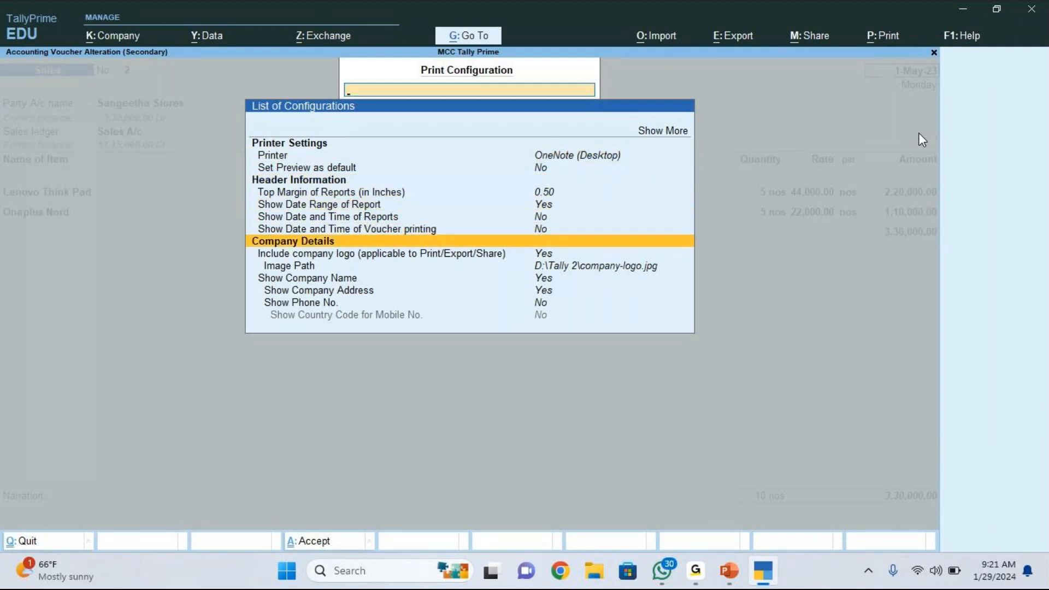
{"action": "key", "text": "Down"}
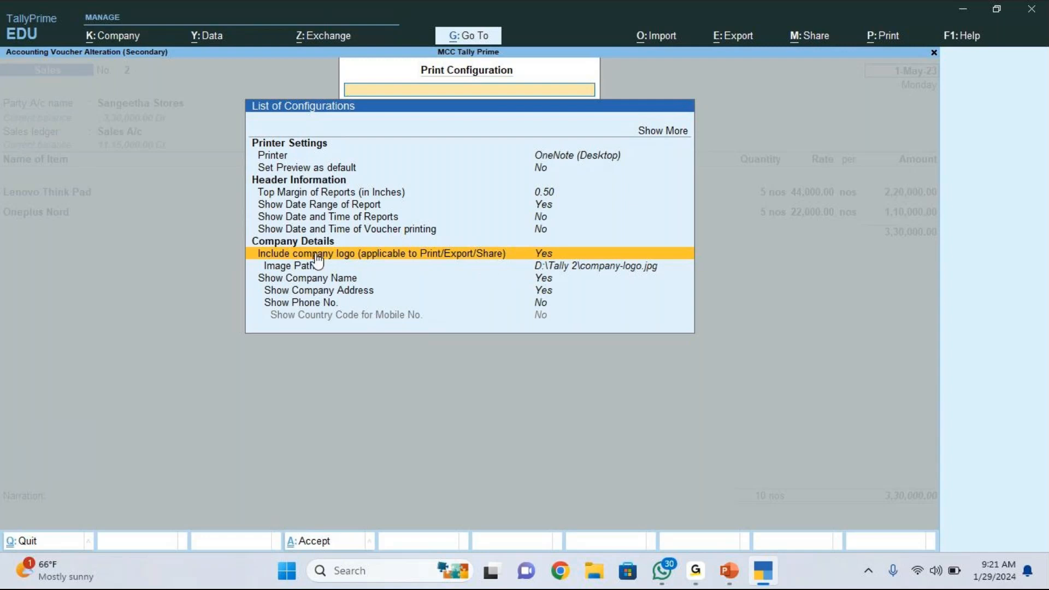
{"action": "left_click", "coordinate": [534, 261]}
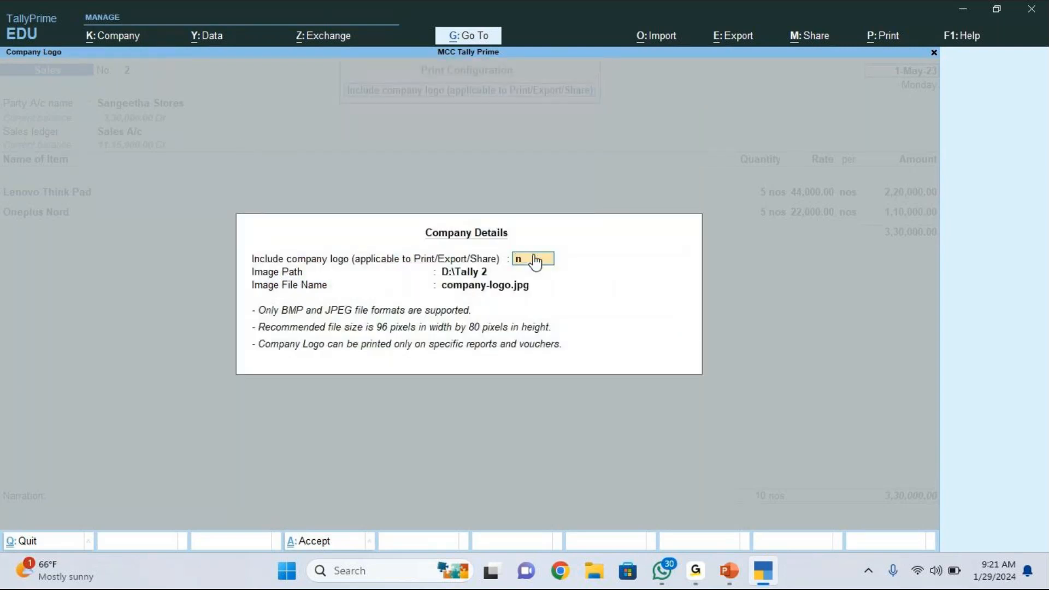
{"action": "type", "text": "n"}
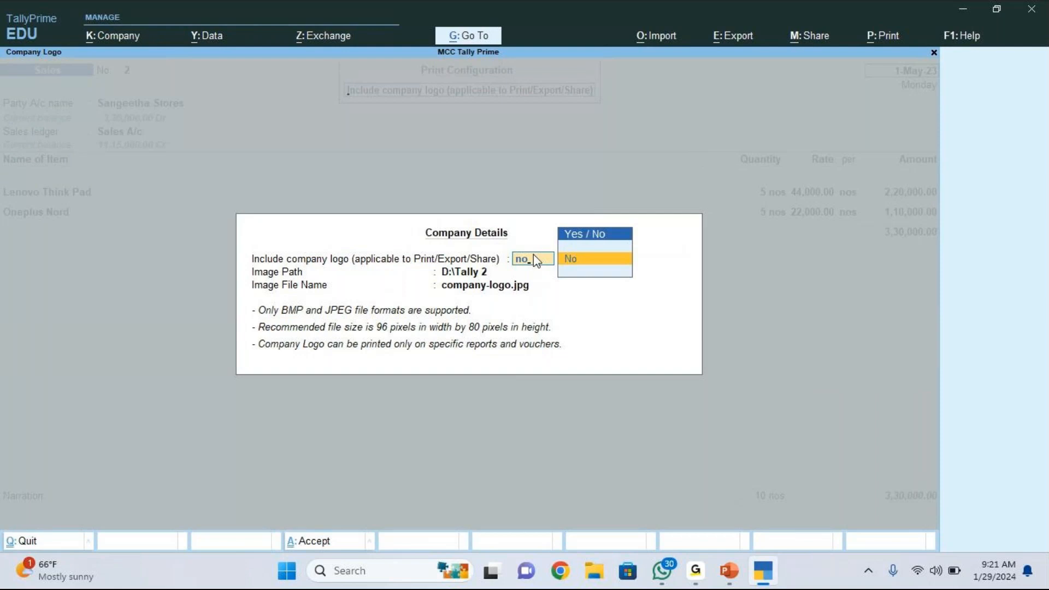
{"action": "key", "text": "Return"}
- Set Include company logo back to Yes and back out of the image file selection, leaving the file unchosen
{"action": "left_click", "coordinate": [535, 262]}
{"action": "type", "text": "yes"}
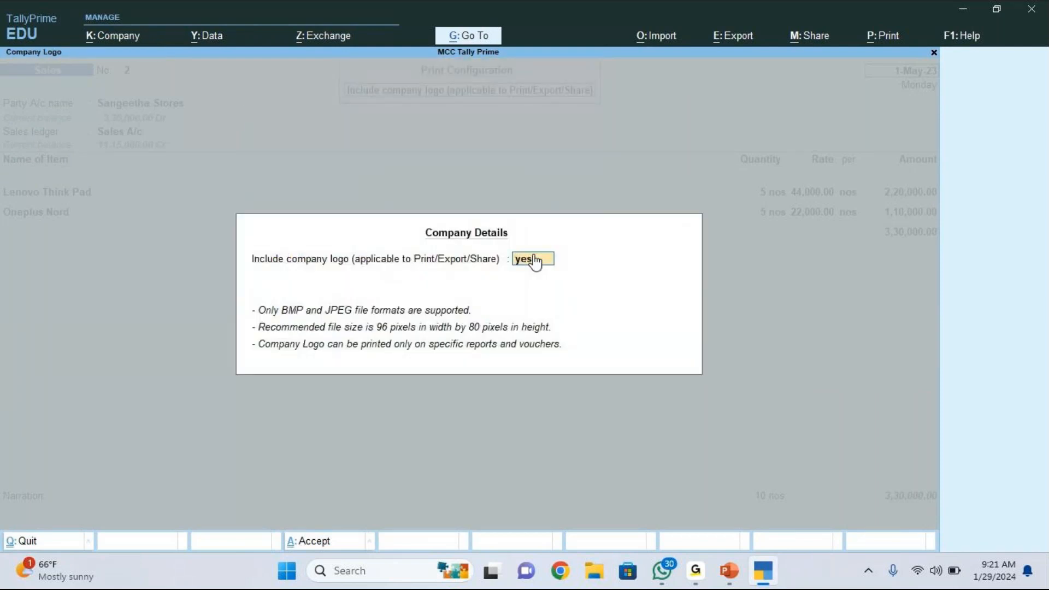
{"action": "key", "text": "Return"}
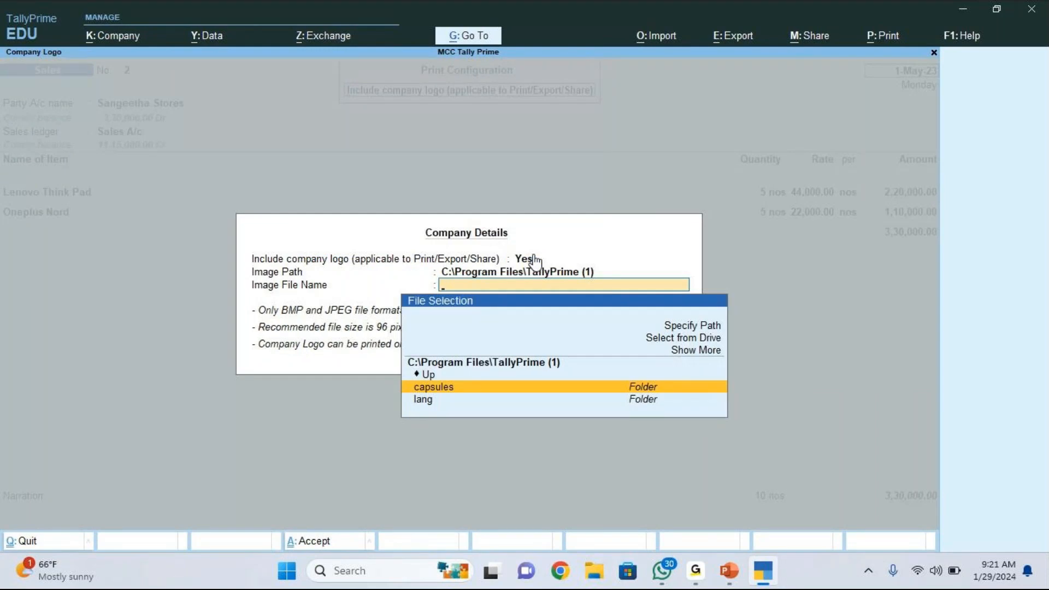
{"action": "key", "text": "BackSpace"}
{"action": "key", "text": "BackSpace"}
{"action": "key", "text": "BackSpace"}
{"action": "key", "text": "BackSpace"}
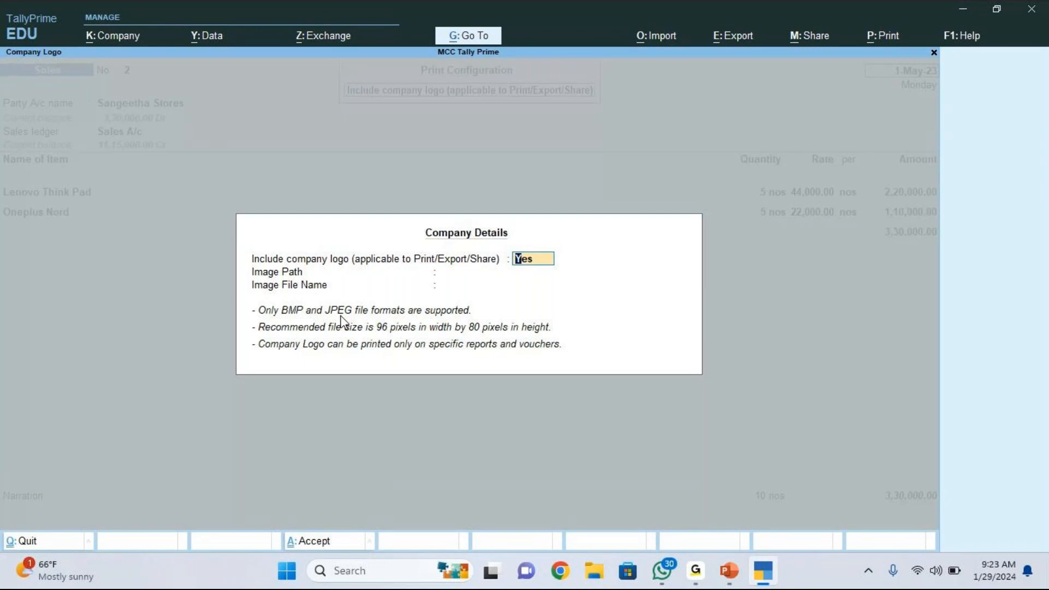
- Switch to Google Chrome with the existing profile and search Google for "company logo jpg"
{"action": "left_click", "coordinate": [557, 580]}
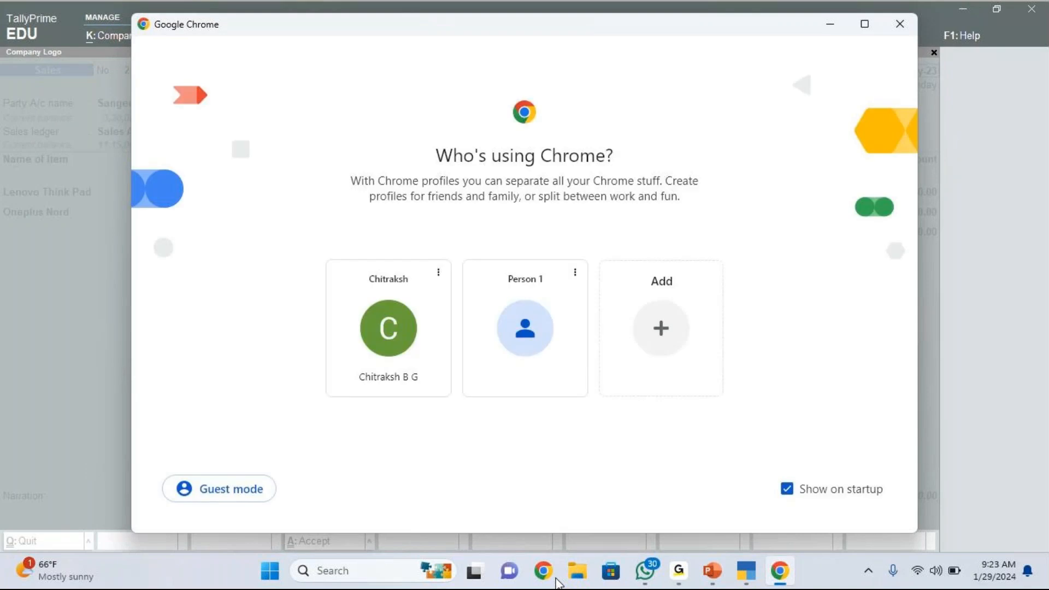
{"action": "left_click", "coordinate": [395, 349]}
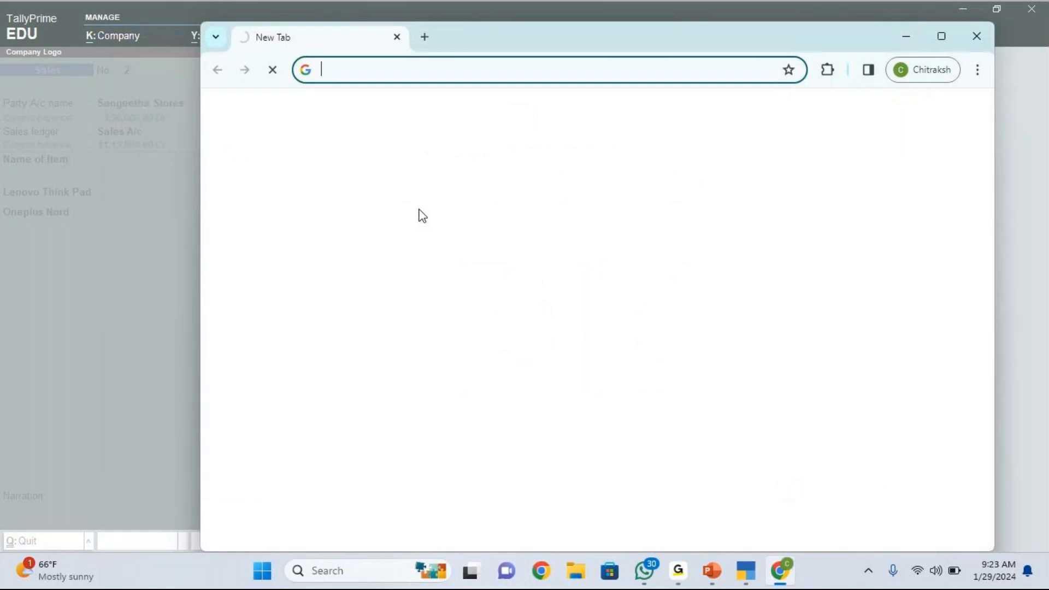
{"action": "type", "text": "company"}
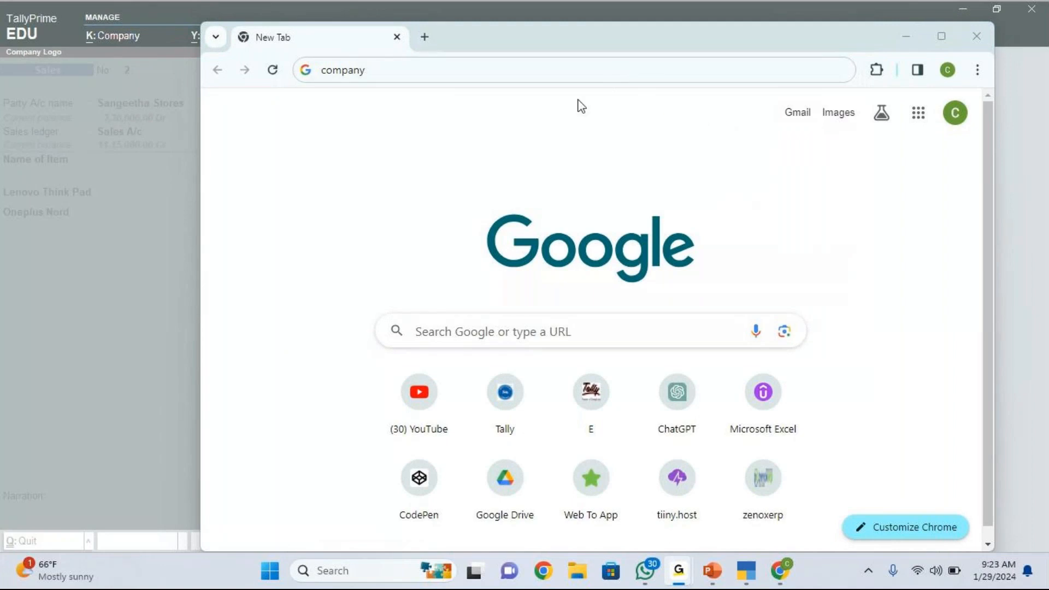
{"action": "left_click", "coordinate": [505, 61]}
{"action": "type", "text": "logo"}
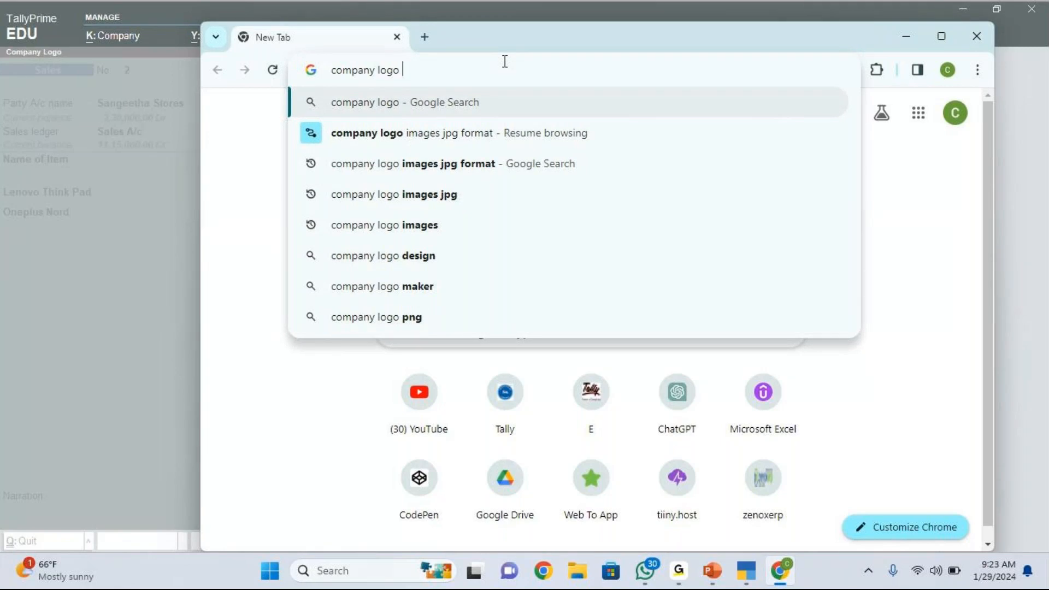
{"action": "type", "text": " j"}
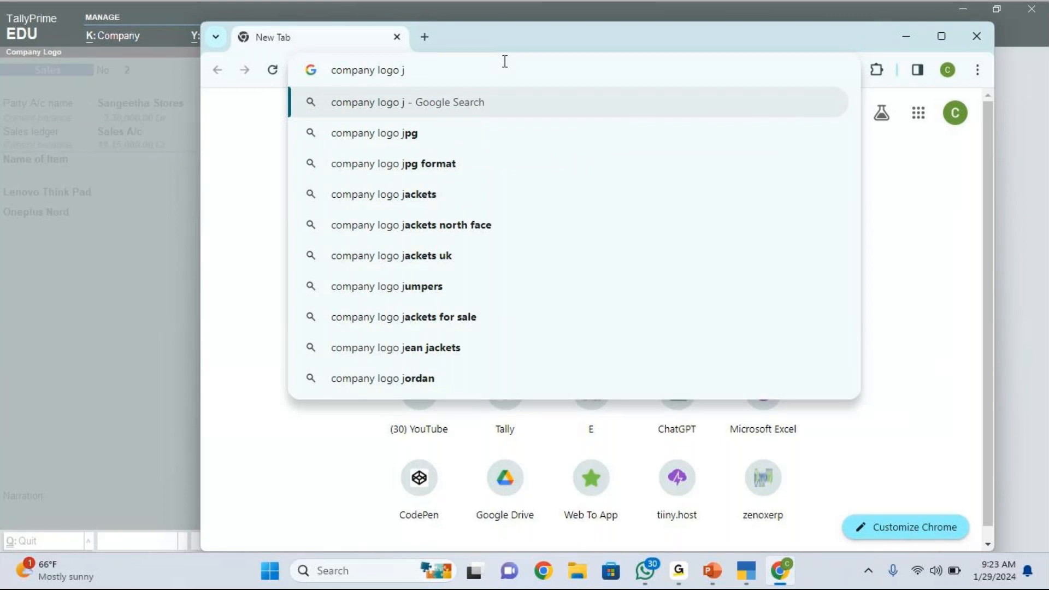
{"action": "type", "text": "pg"}
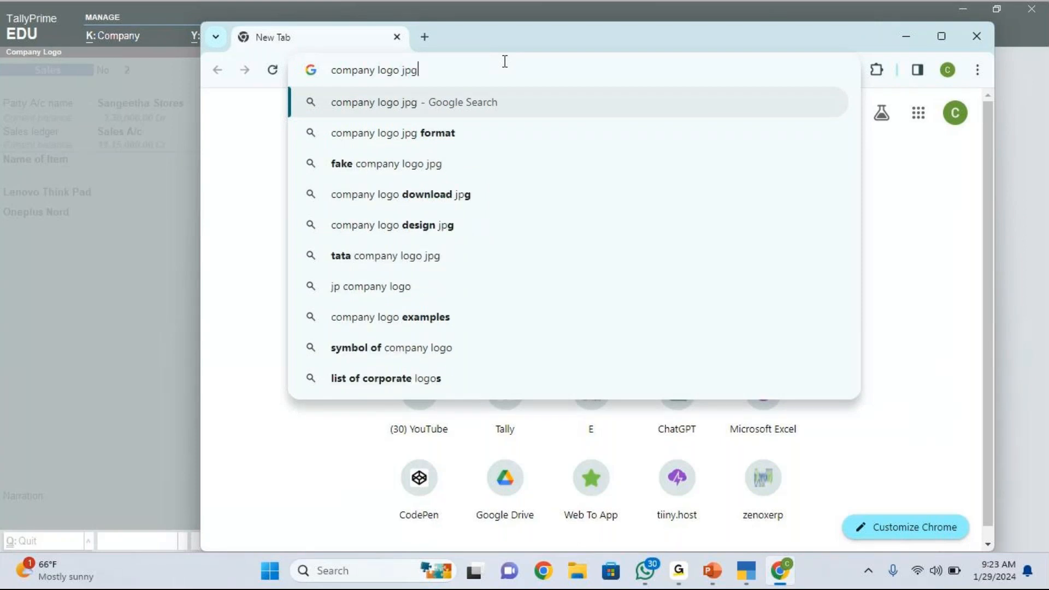
{"action": "key", "text": "Return"}
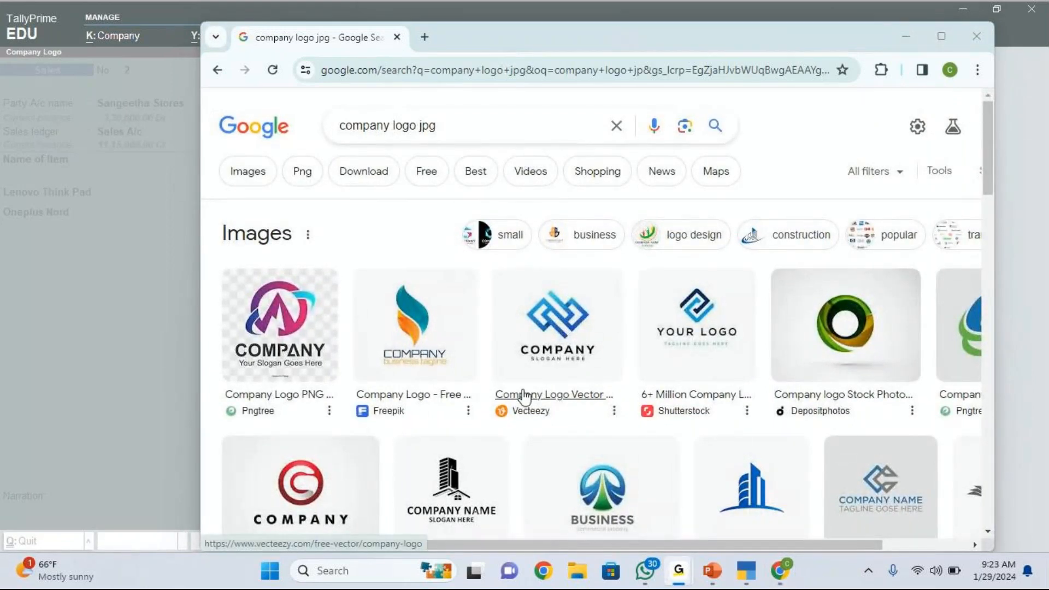
{"action": "left_click", "coordinate": [412, 345]}
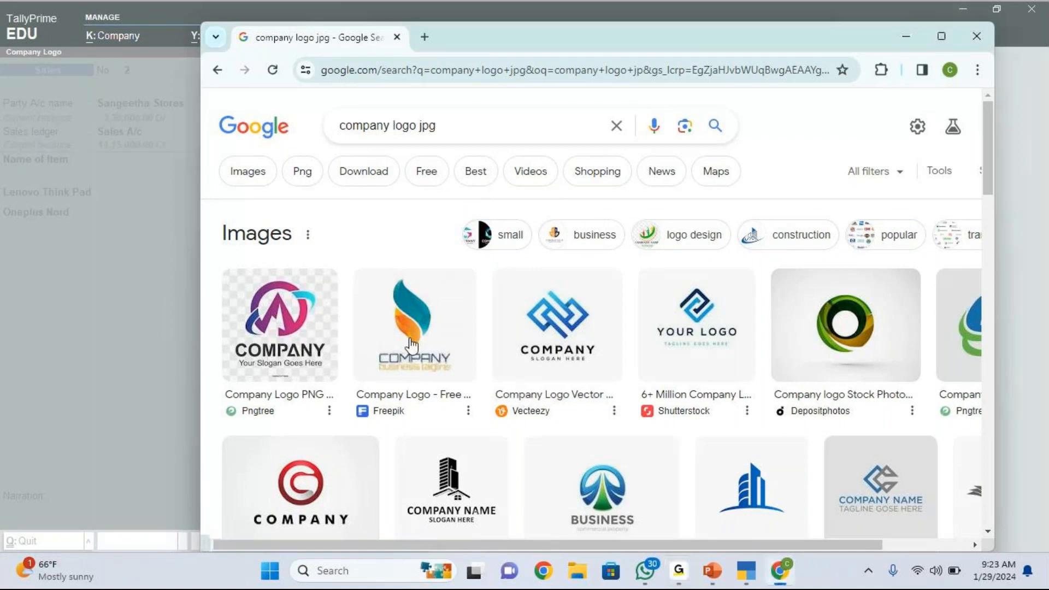
{"action": "left_click", "coordinate": [411, 346]}
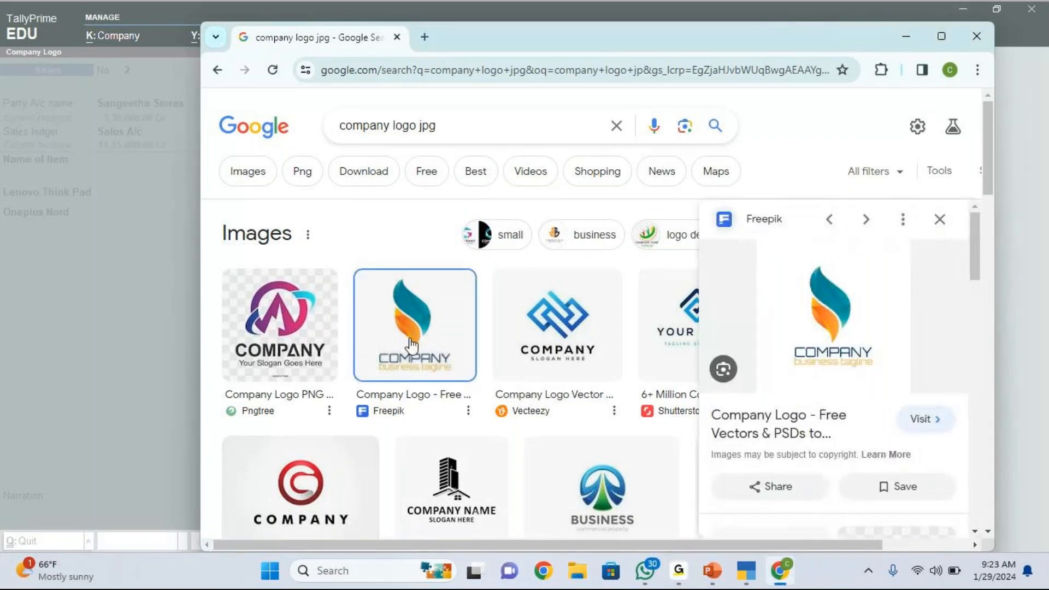
{"action": "right_click", "coordinate": [820, 338]}
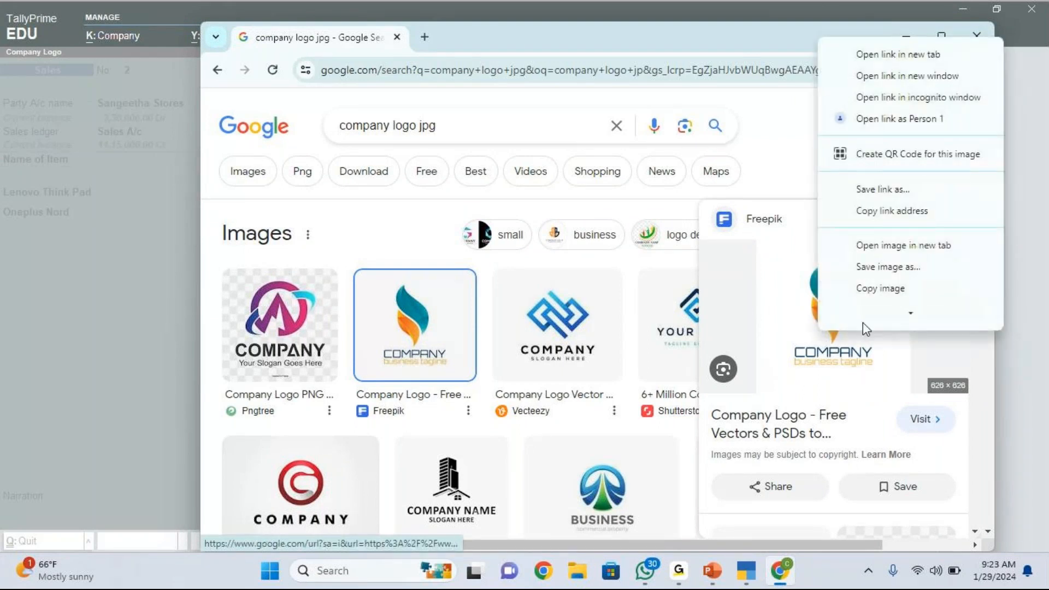
{"action": "mouse_move", "coordinate": [913, 320]}
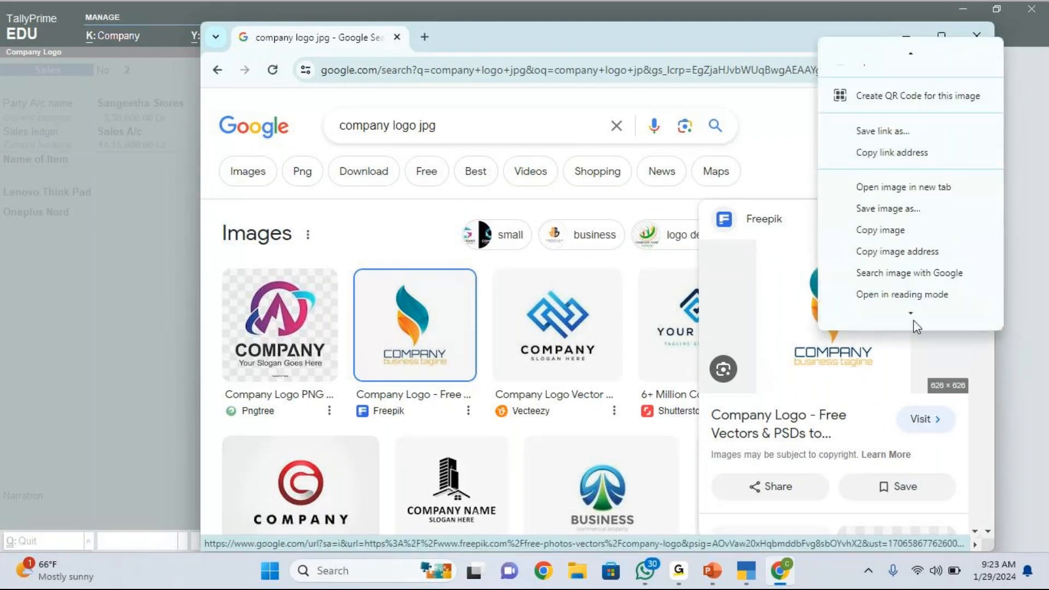
{"action": "left_click", "coordinate": [887, 202]}
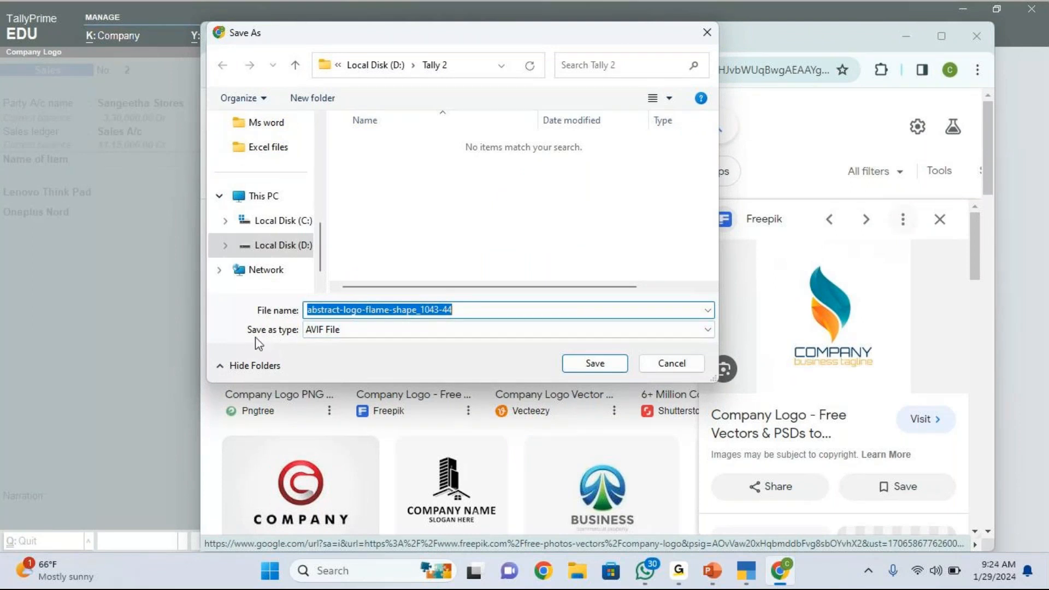
{"action": "left_click", "coordinate": [326, 333]}
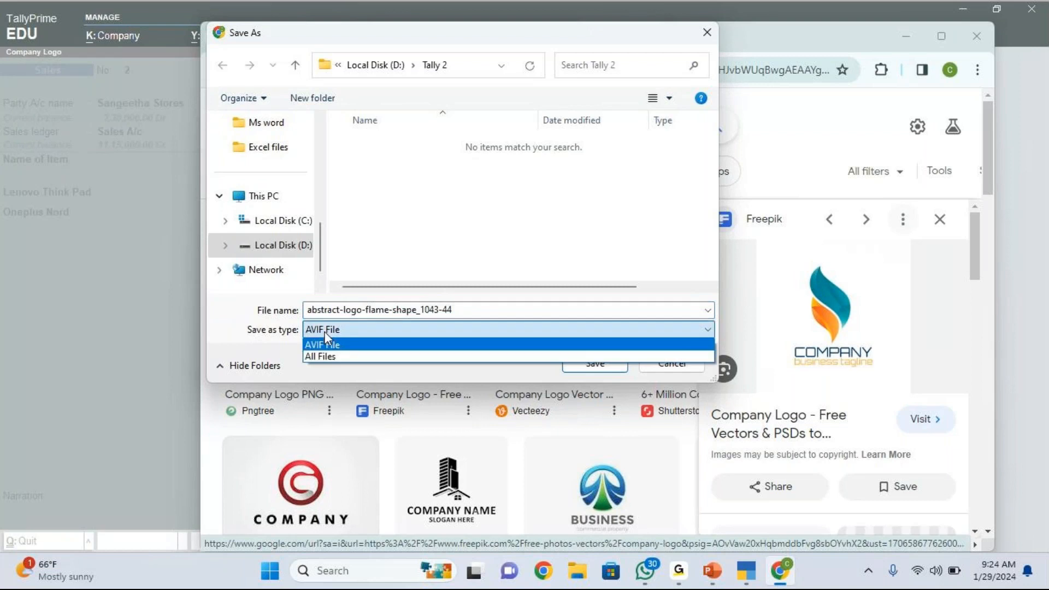
{"action": "left_click", "coordinate": [324, 333]}
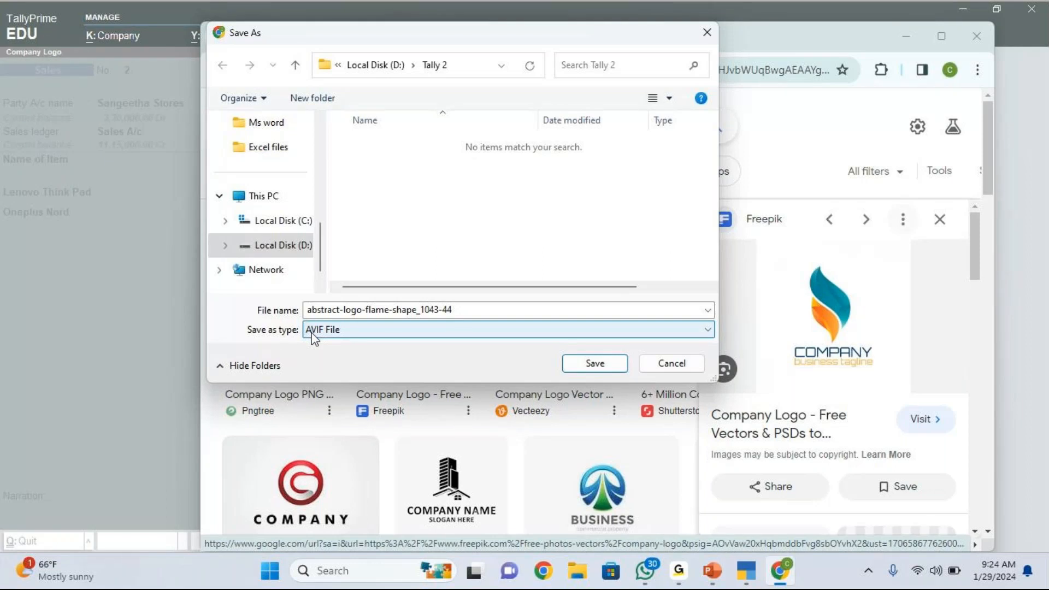
{"action": "left_click", "coordinate": [665, 365]}
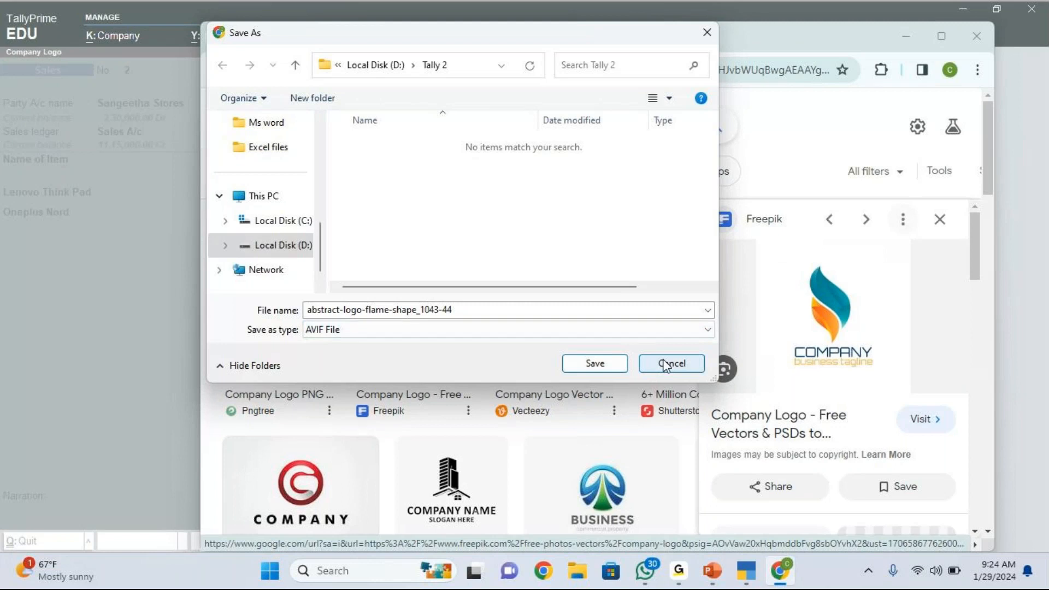
{"action": "left_click", "coordinate": [665, 365]}
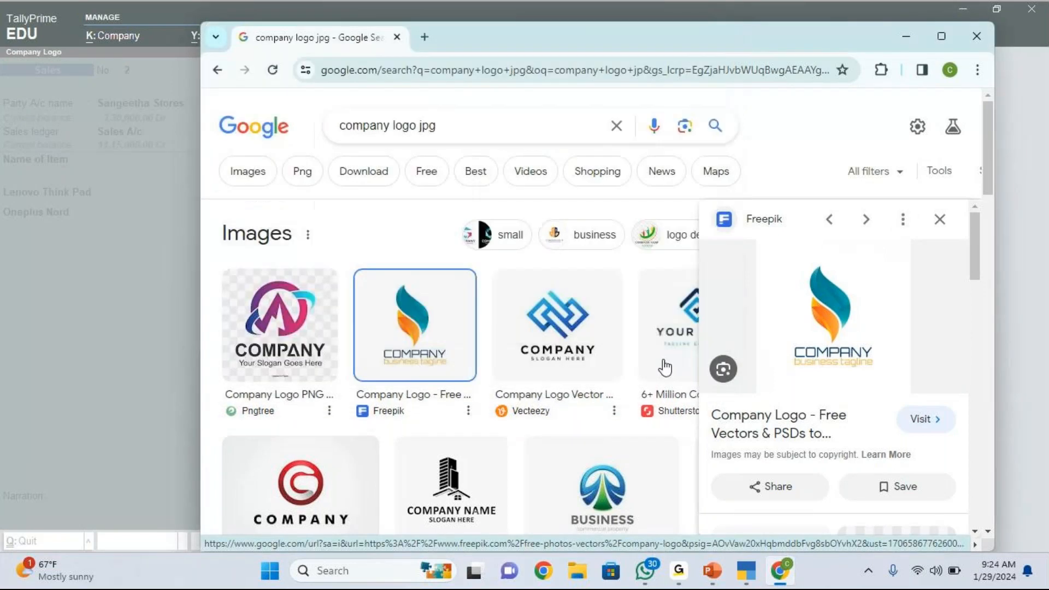
{"action": "left_click", "coordinate": [940, 220]}
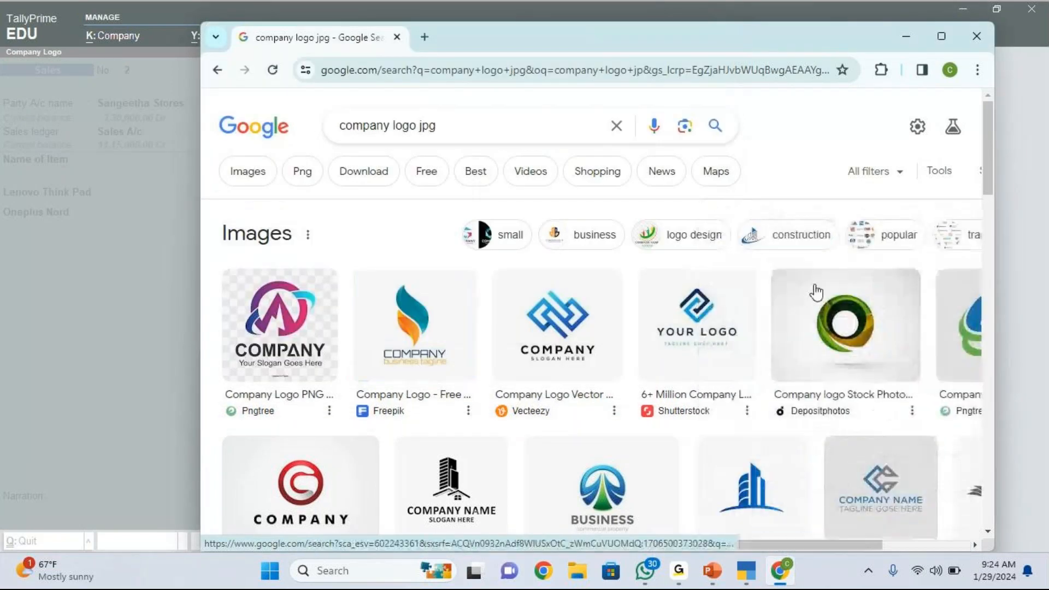
{"action": "left_click", "coordinate": [692, 352]}
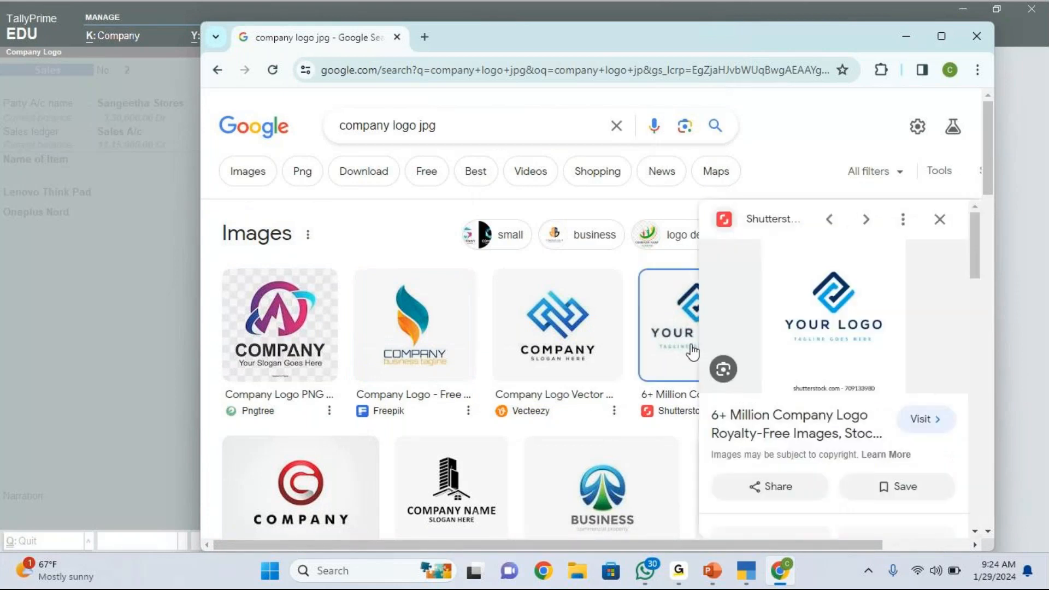
{"action": "right_click", "coordinate": [823, 330]}
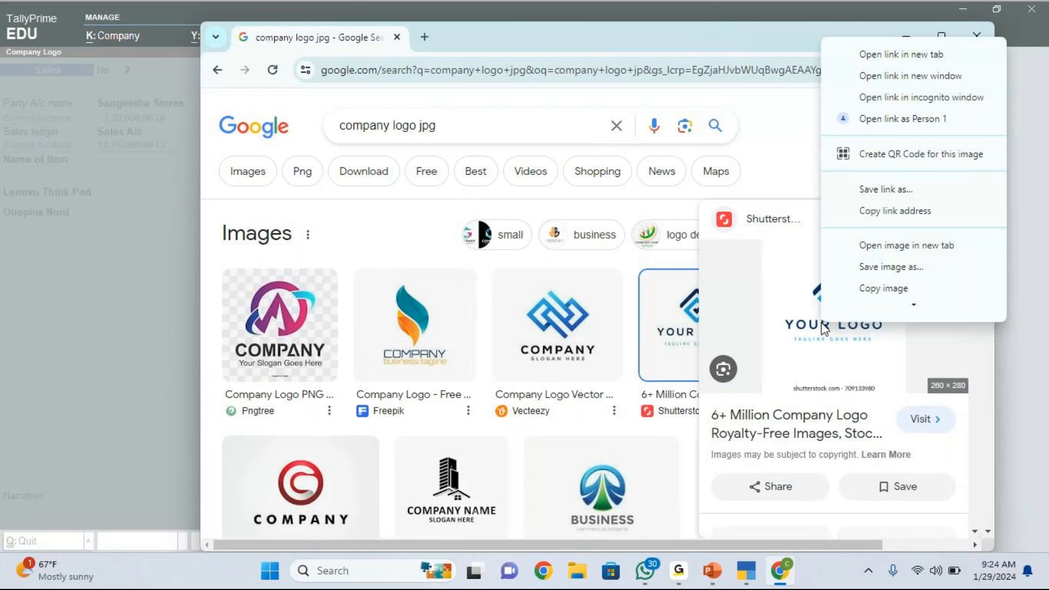
{"action": "left_click", "coordinate": [903, 264]}
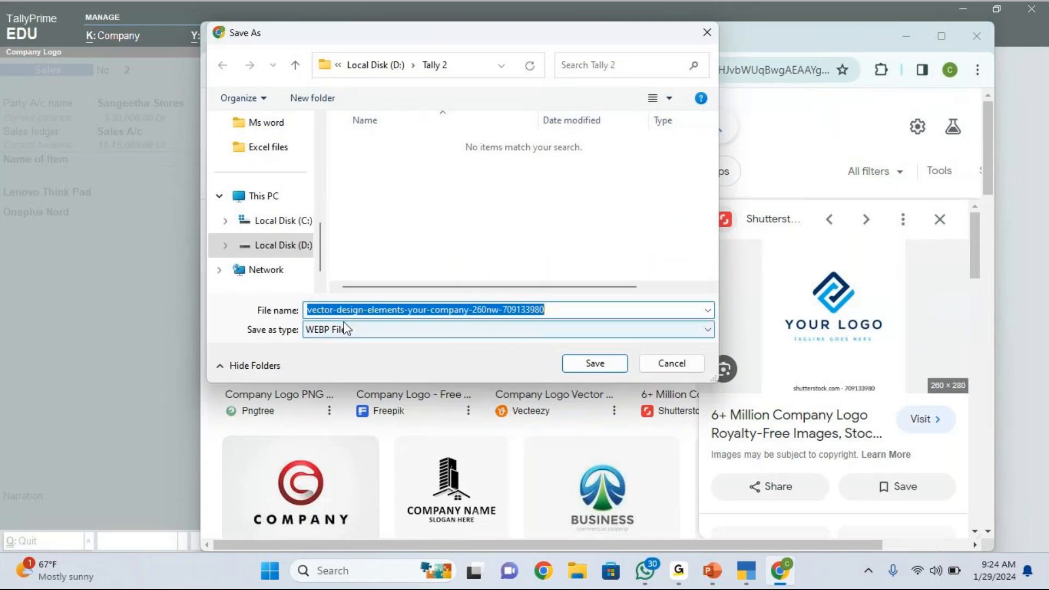
{"action": "left_click", "coordinate": [678, 366]}
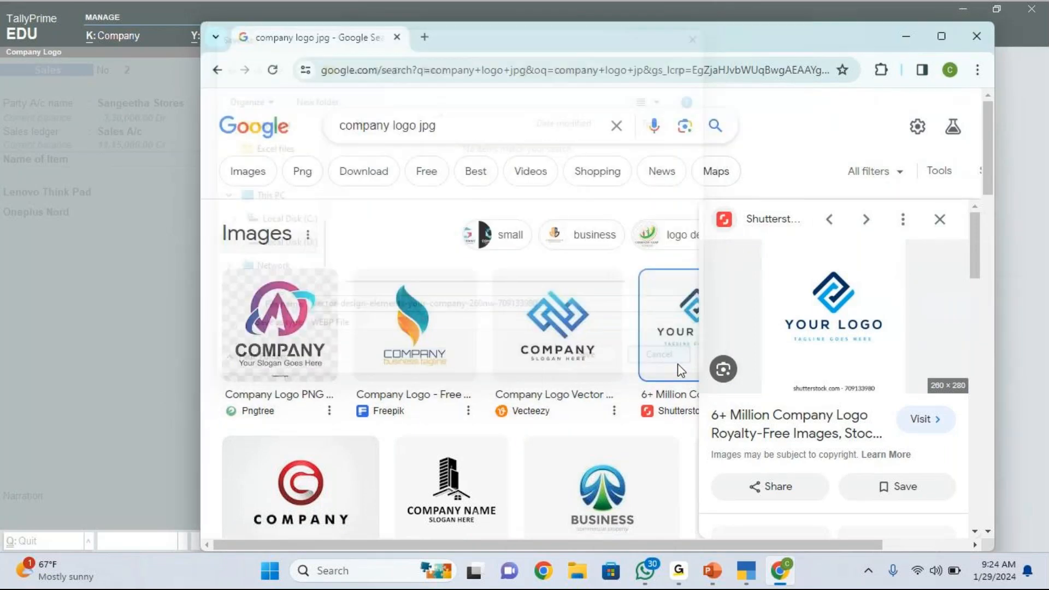
{"action": "left_click", "coordinate": [940, 219]}
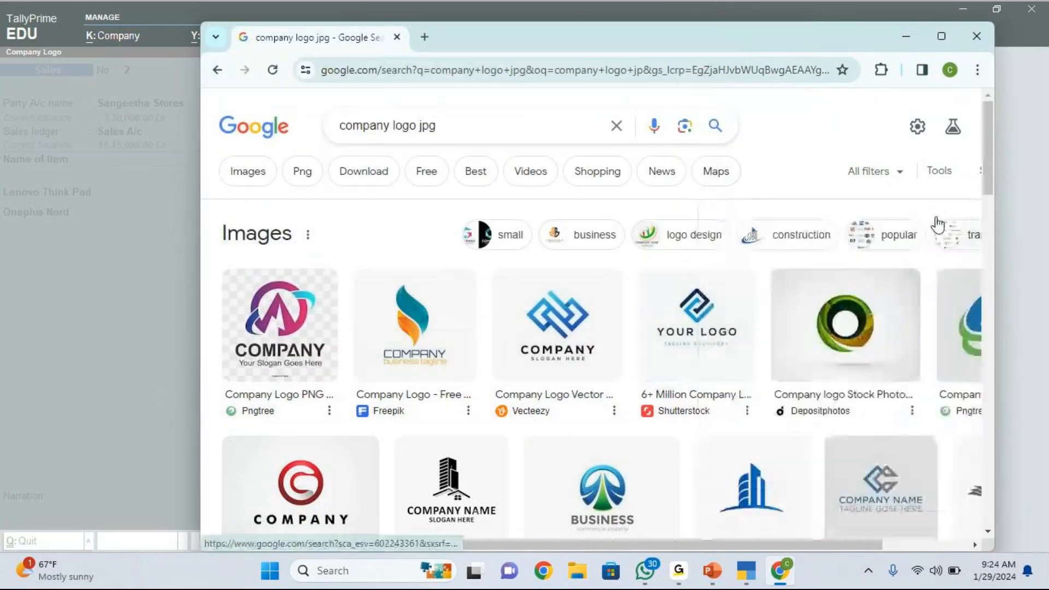
- Show the full image results for the search and open the Adobe Stock construction logo with the blue buildings
{"action": "left_click", "coordinate": [259, 184]}
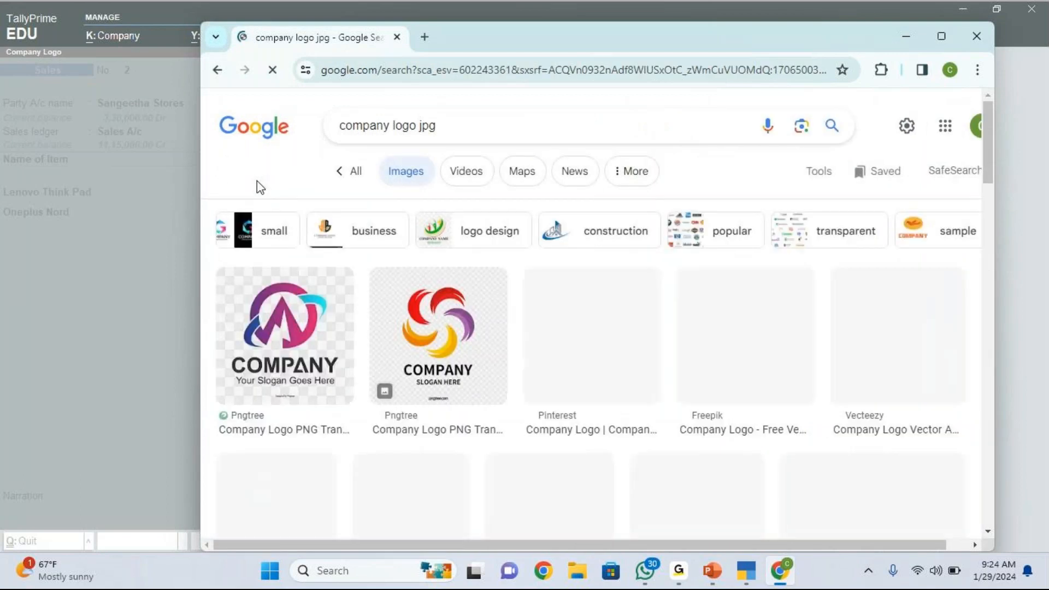
{"action": "scroll", "coordinate": [620, 351], "scroll_direction": "down", "scroll_amount": 4}
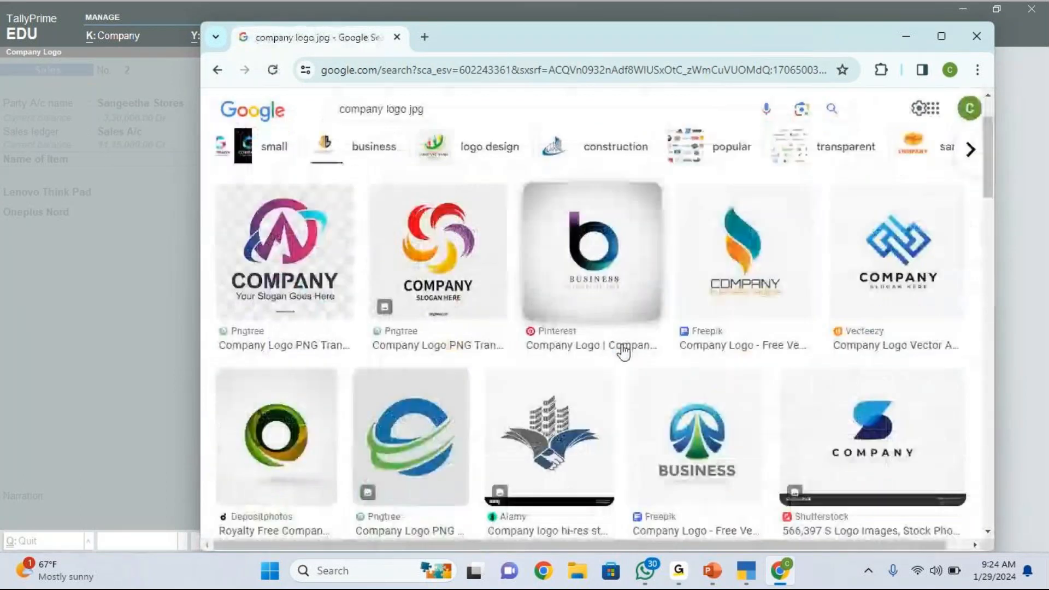
{"action": "scroll", "coordinate": [622, 351], "scroll_direction": "down", "scroll_amount": 4}
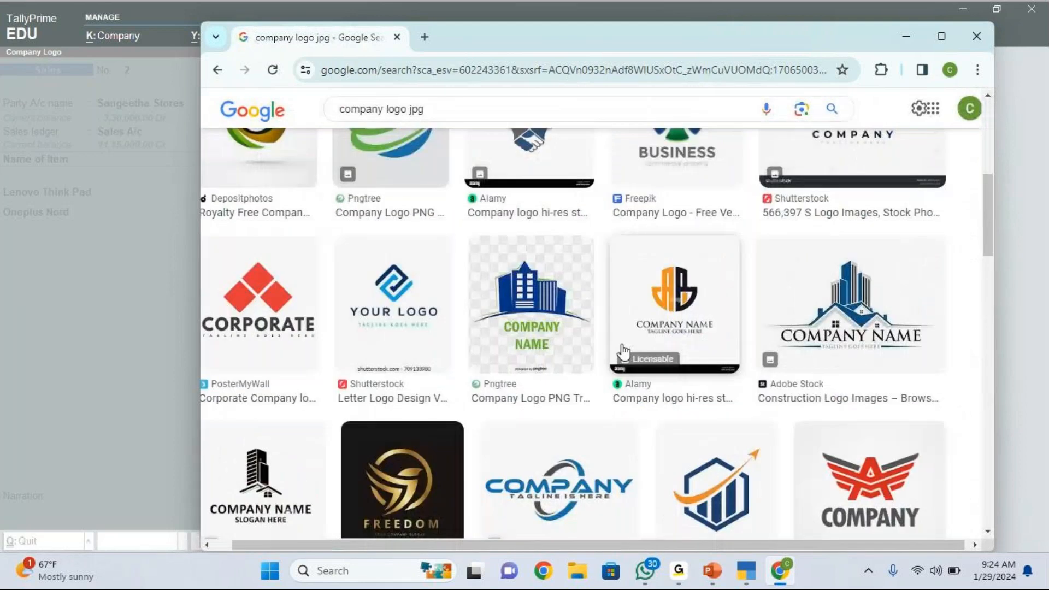
{"action": "left_click", "coordinate": [856, 284]}
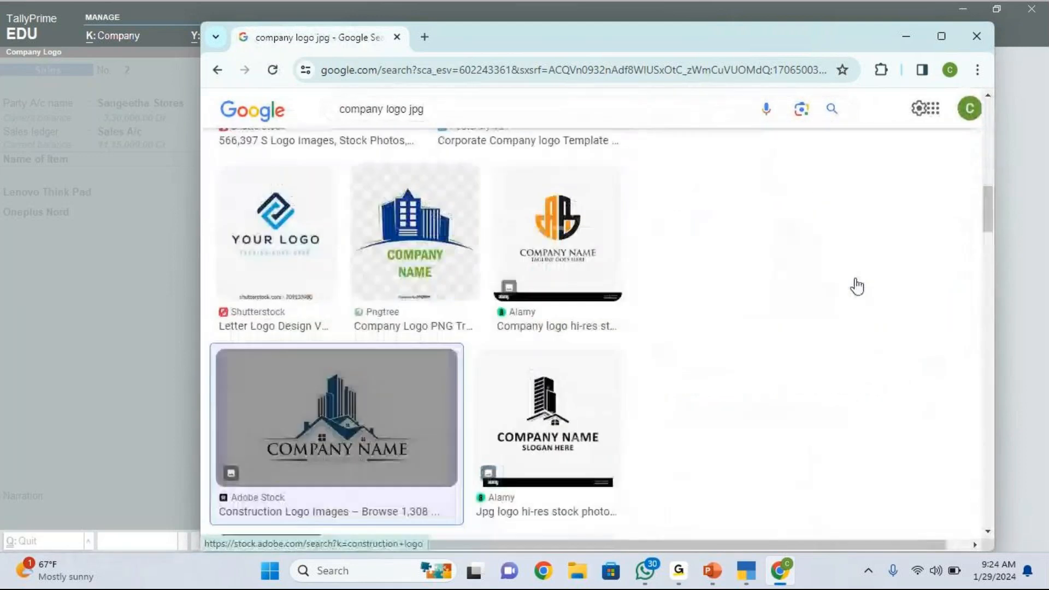
- Save the Adobe Stock logo as a JPEG image in the Tally 1 folder on Local Disk (D:), keeping the suggested file name
{"action": "right_click", "coordinate": [824, 278]}
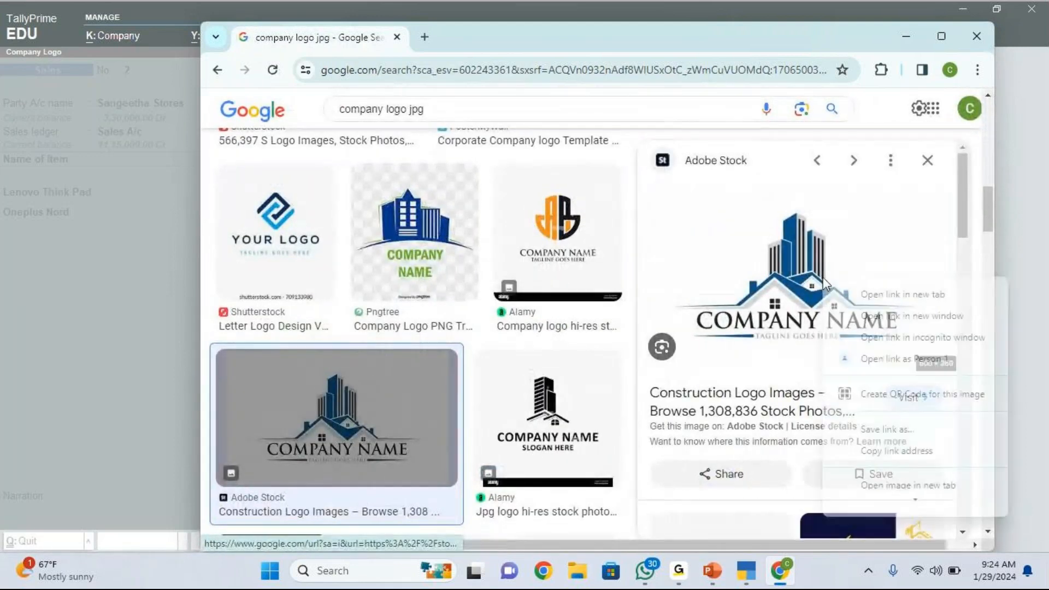
{"action": "scroll", "coordinate": [892, 422], "scroll_direction": "down", "scroll_amount": 3}
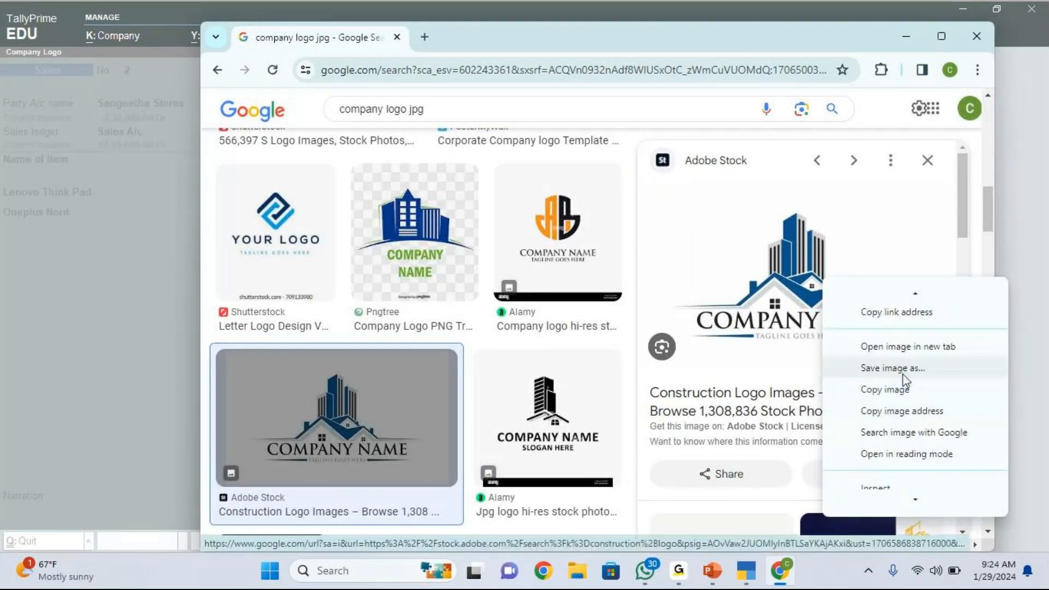
{"action": "left_click", "coordinate": [902, 374]}
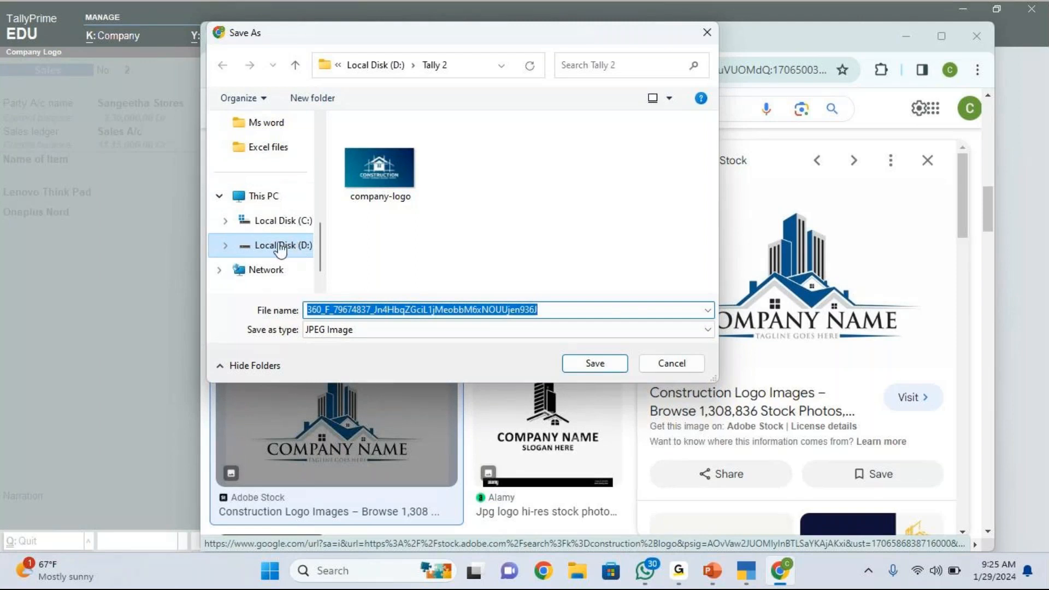
{"action": "left_click", "coordinate": [279, 247]}
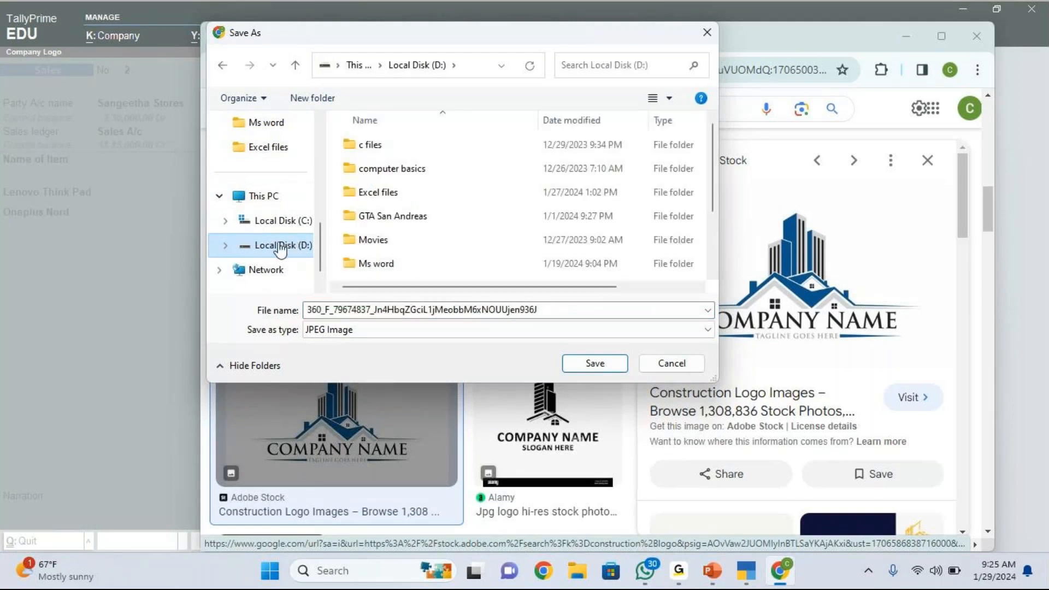
{"action": "scroll", "coordinate": [435, 218], "scroll_direction": "down", "scroll_amount": 2}
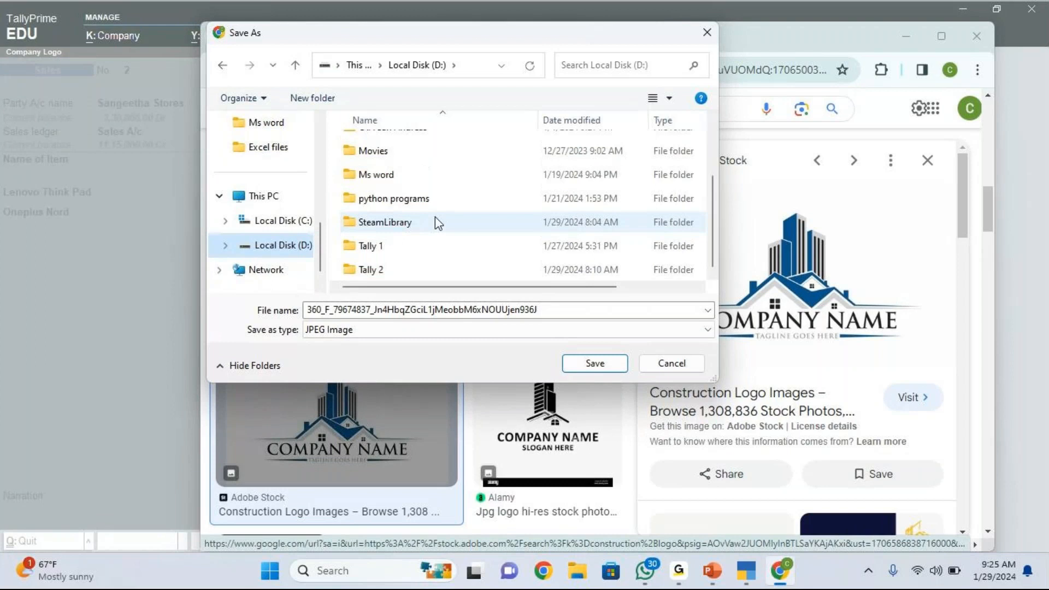
{"action": "double_click", "coordinate": [414, 250]}
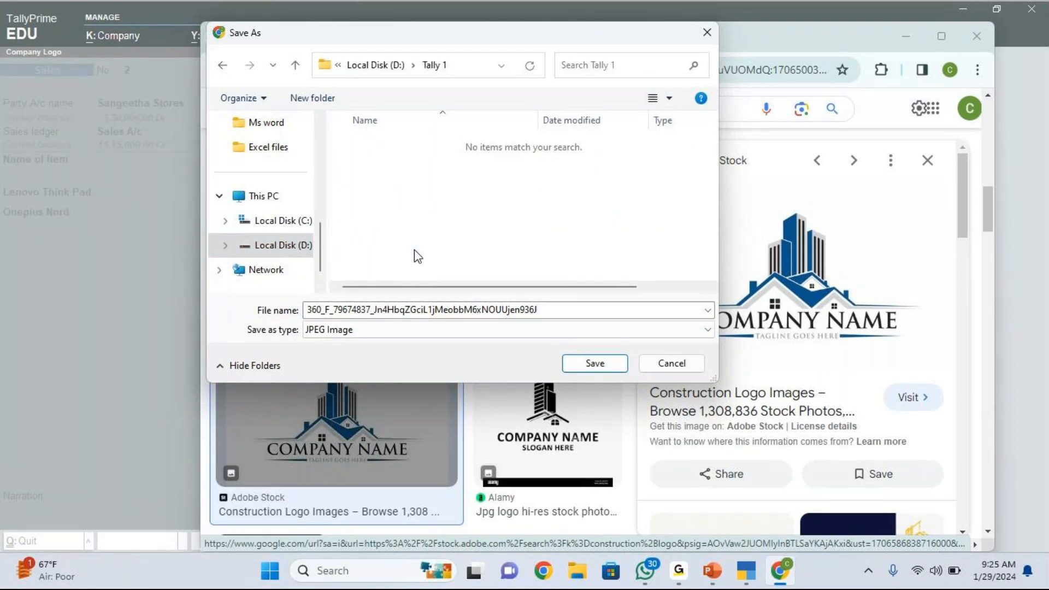
{"action": "left_click", "coordinate": [600, 364]}
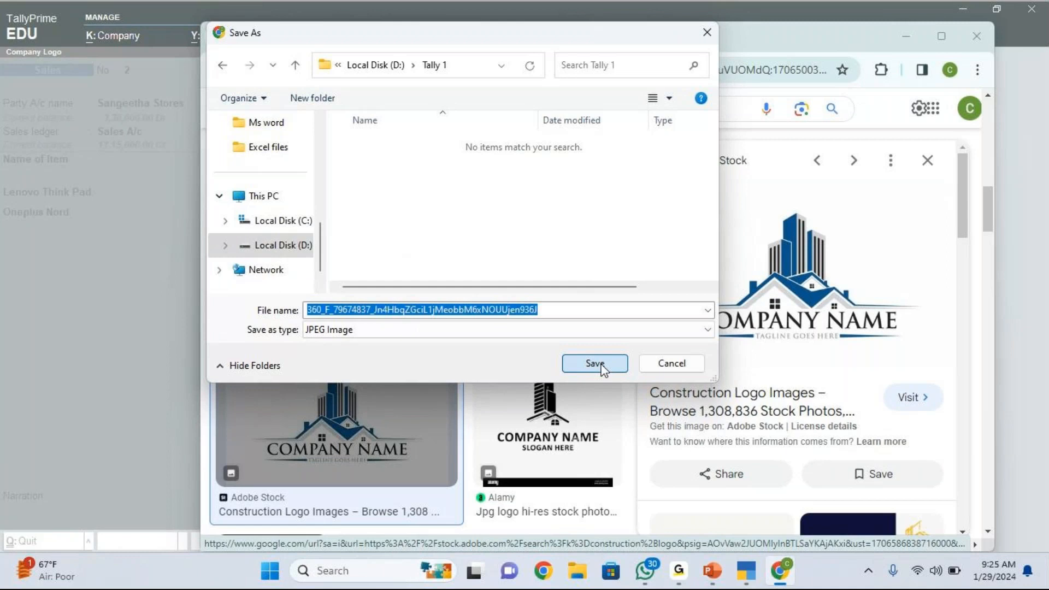
{"action": "left_click", "coordinate": [594, 363]}
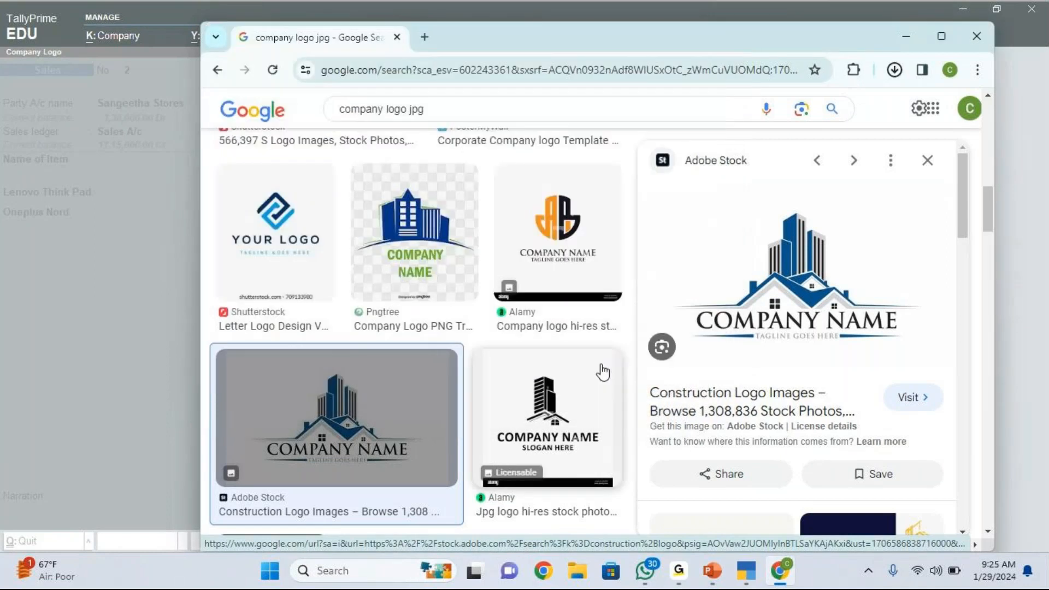
- Let the logo download continue until it finishes and close Chrome to return to TallyPrime
{"action": "left_click", "coordinate": [977, 36]}
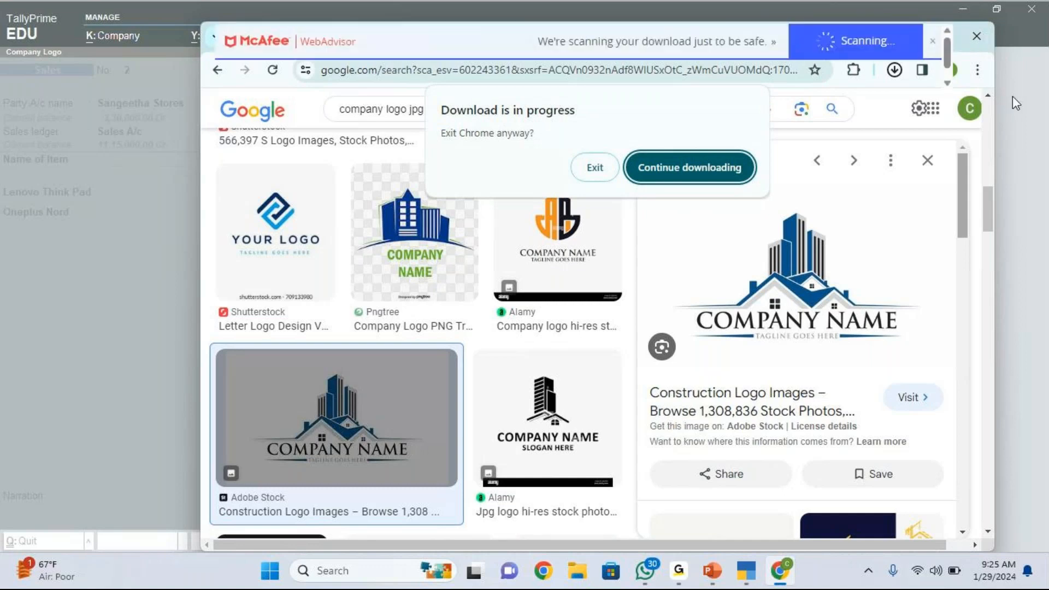
{"action": "left_click", "coordinate": [694, 172]}
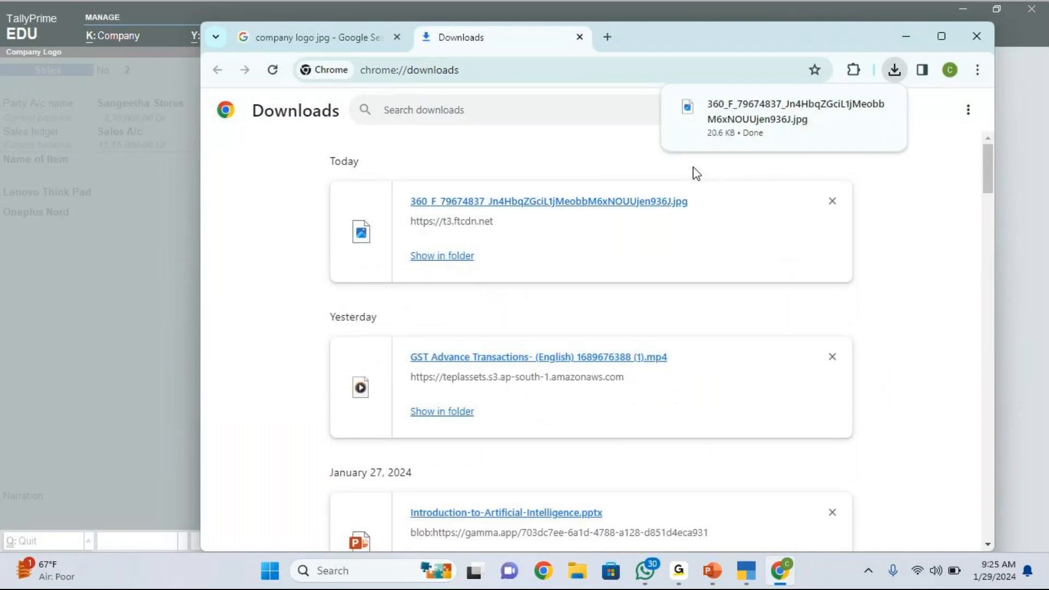
{"action": "left_click", "coordinate": [979, 35]}
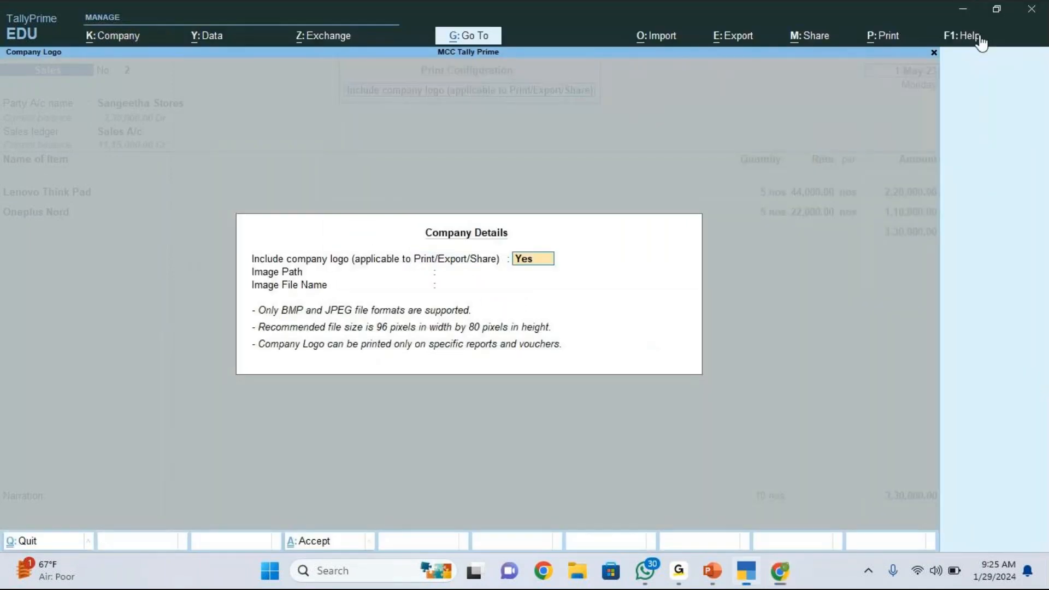
- Clear the Include company logo value and accept the settings to return to the Sangeetha Stores sales voucher
{"action": "key", "text": "BackSpace"}
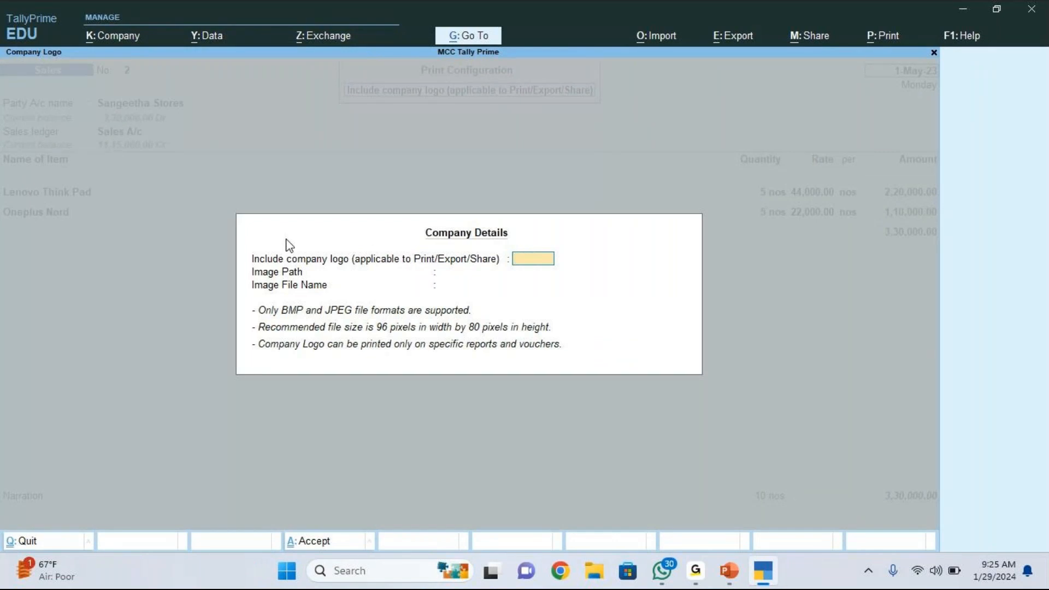
{"action": "key", "text": "Return"}
{"action": "key", "text": "ctrl+a"}
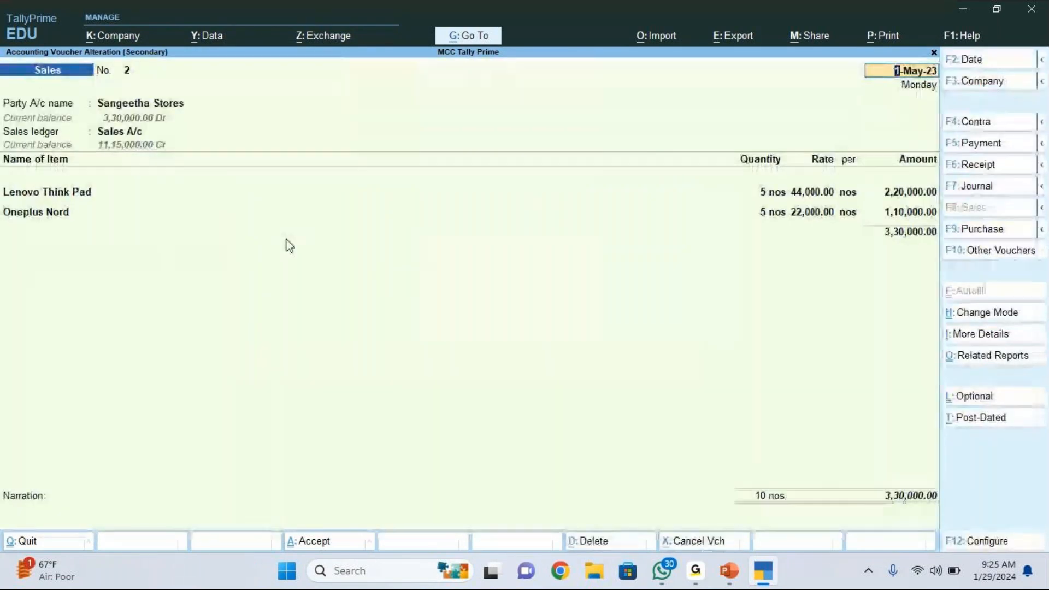
- Open the voucher's print configuration and set Include company logo (applicable to Print/Export/Share) to Yes
{"action": "left_click", "coordinate": [724, 84]}
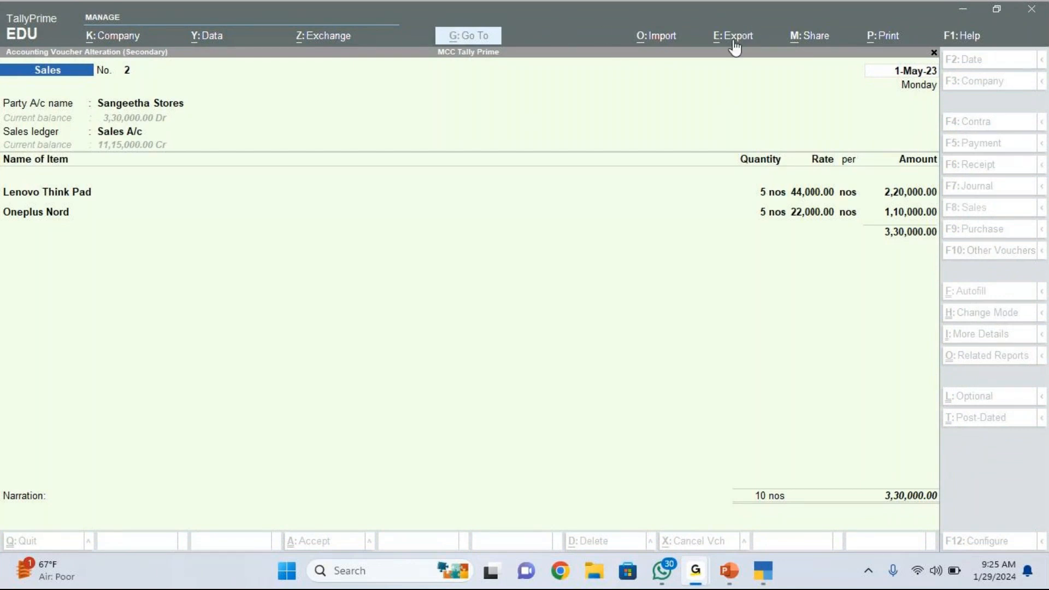
{"action": "left_click", "coordinate": [888, 36]}
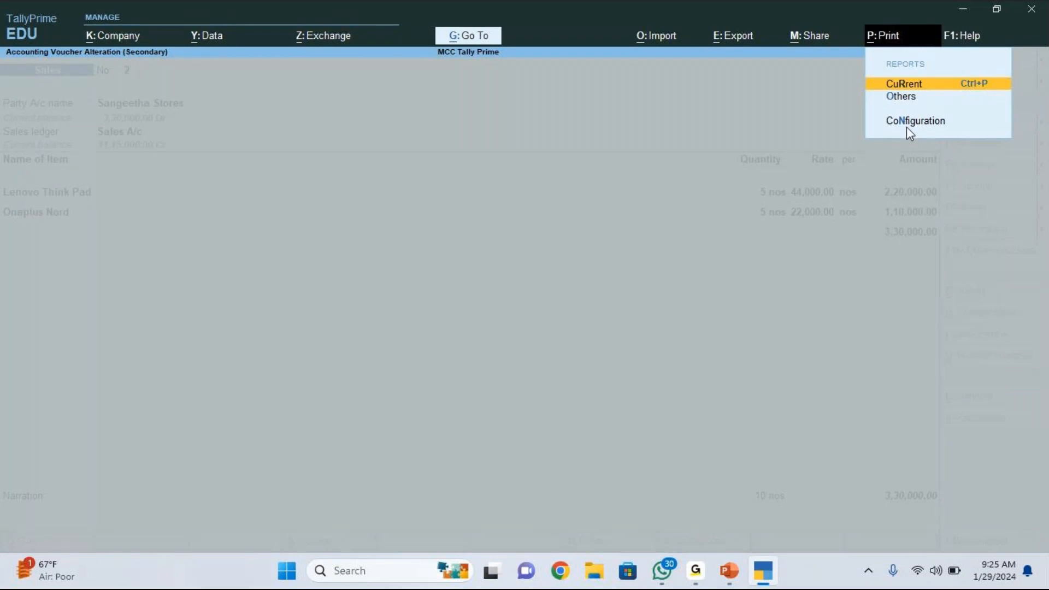
{"action": "key", "text": "Down"}
{"action": "key", "text": "Down"}
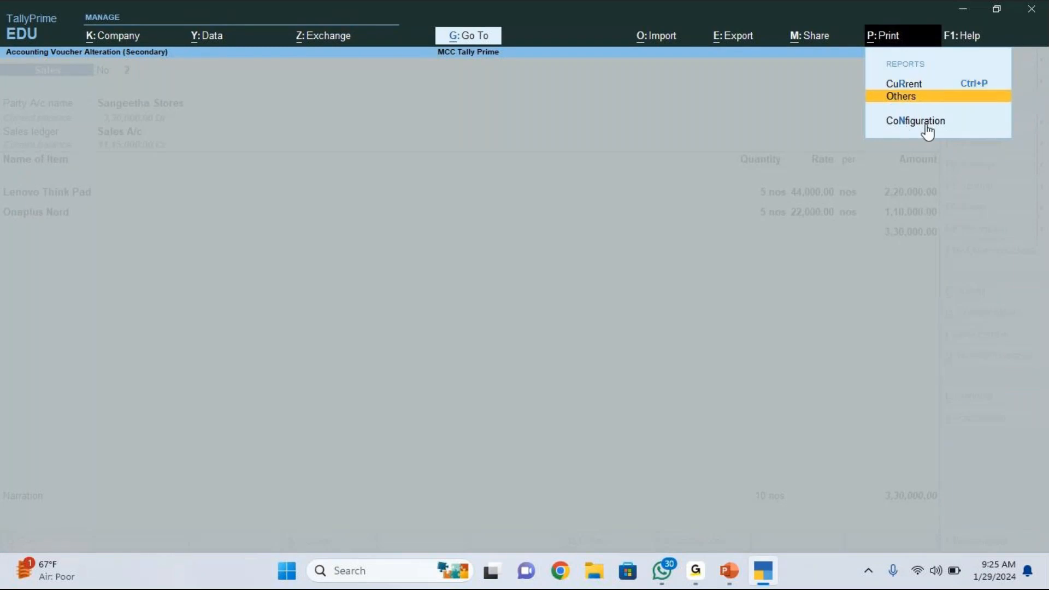
{"action": "left_click", "coordinate": [952, 107]}
{"action": "key", "text": "Down"}
{"action": "key", "text": "Down"}
{"action": "key", "text": "Down"}
{"action": "key", "text": "Down"}
{"action": "key", "text": "Down"}
{"action": "key", "text": "Down"}
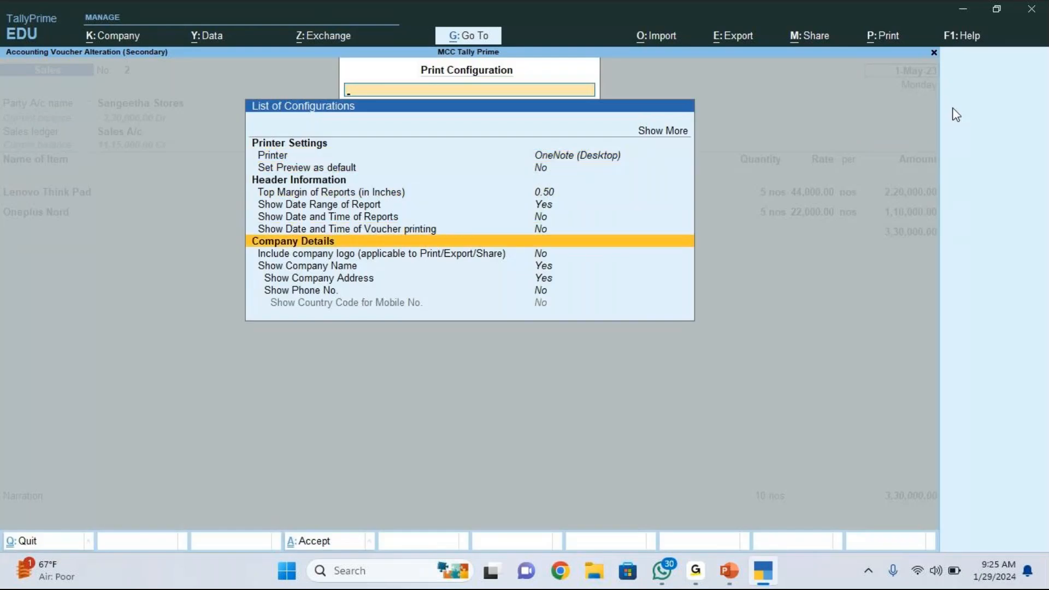
{"action": "key", "text": "Down"}
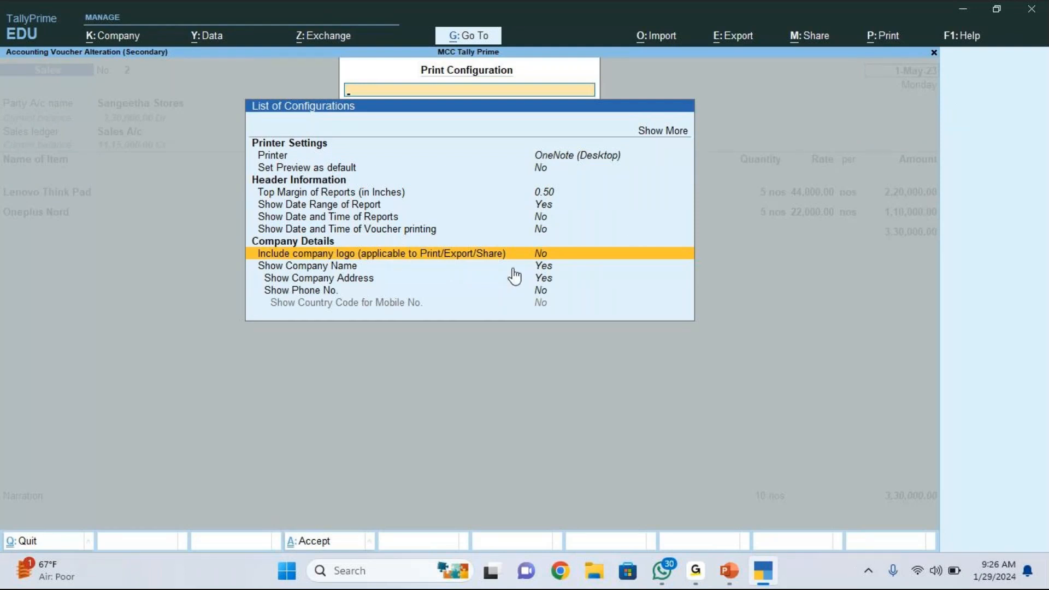
{"action": "key", "text": "Return"}
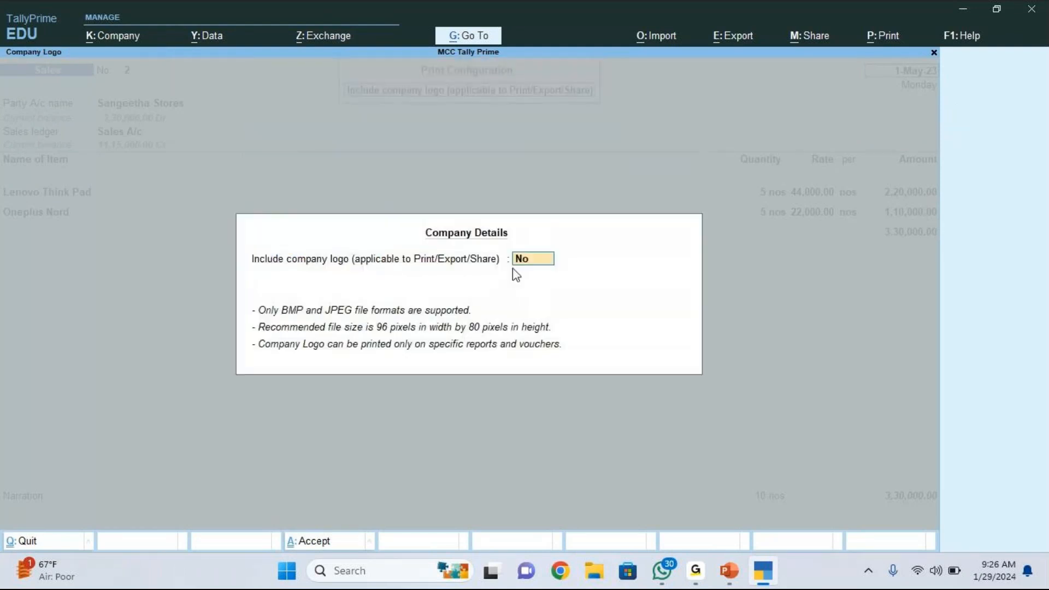
{"action": "type", "text": "yes"}
{"action": "key", "text": "Return"}
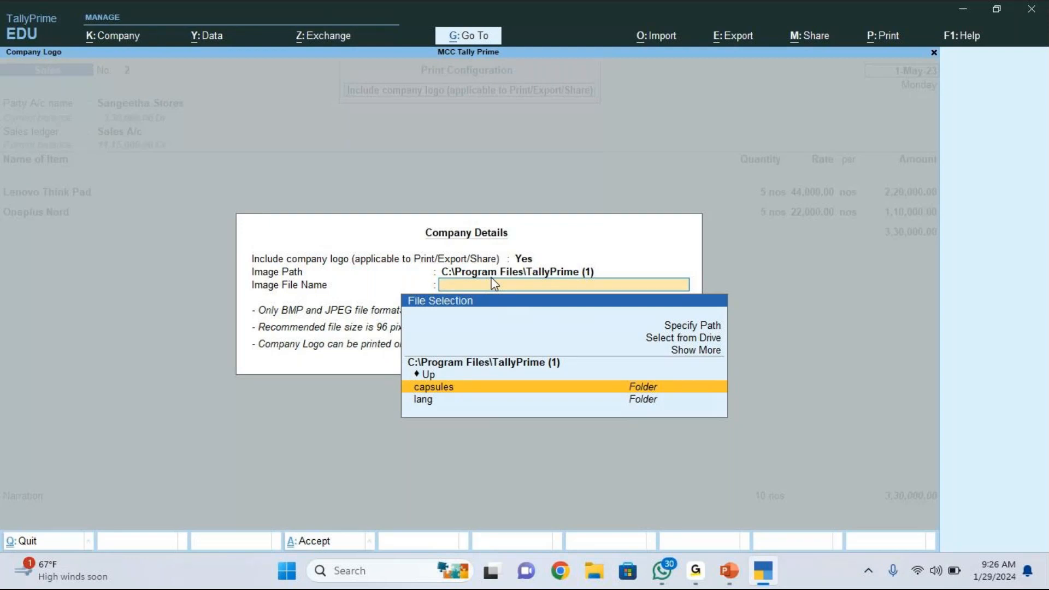
- Browse up out of the TallyPrime program folder and set the logo's image path to the D:\ drive
{"action": "key", "text": "Up"}
{"action": "key", "text": "Return"}
{"action": "key", "text": "Return"}
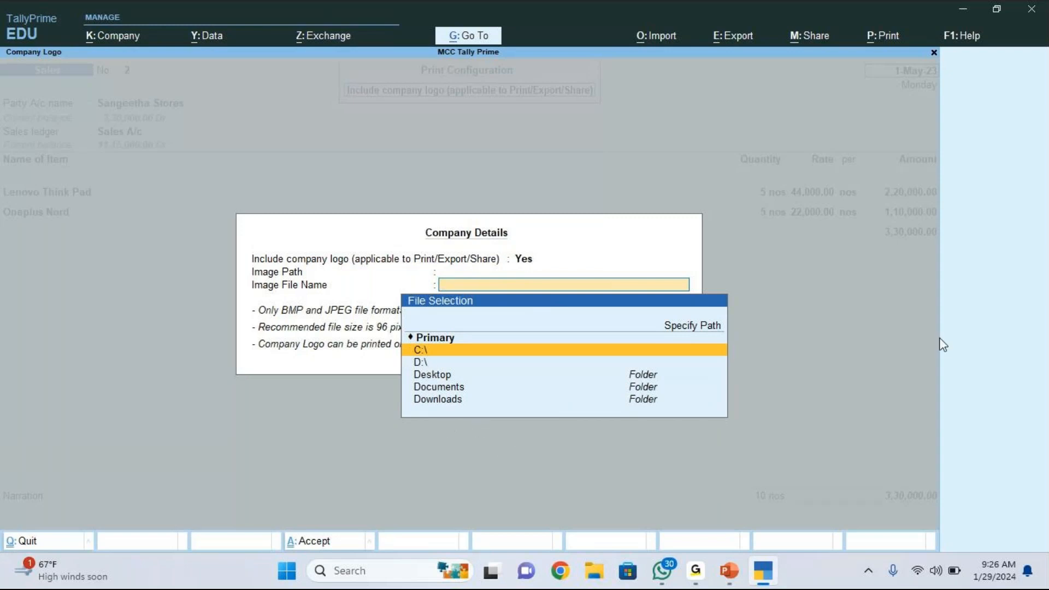
{"action": "key", "text": "Down"}
{"action": "key", "text": "Return"}
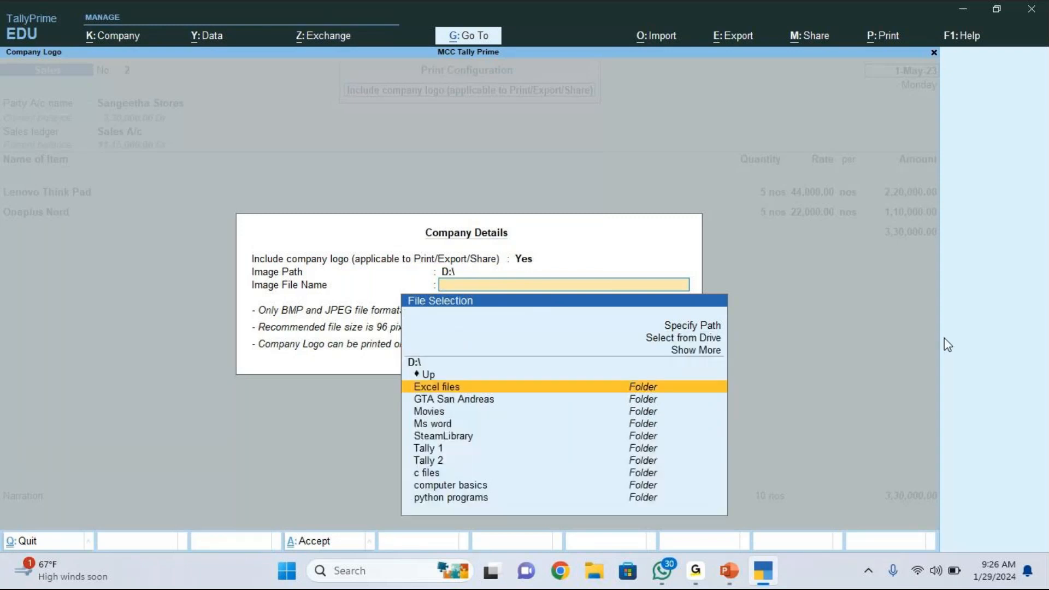
- Select the downloaded 360_F_79674837 JPG in the Tally 1 folder as the logo and return to the sales voucher
{"action": "key", "text": "Down"}
{"action": "key", "text": "Down"}
{"action": "key", "text": "Down"}
{"action": "key", "text": "Down"}
{"action": "key", "text": "Down"}
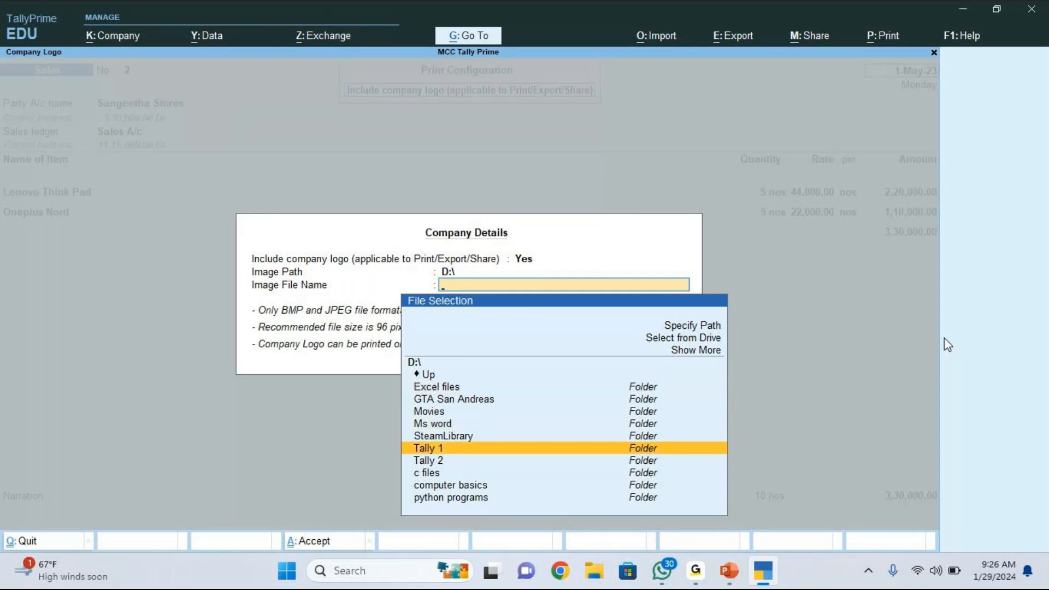
{"action": "key", "text": "Return"}
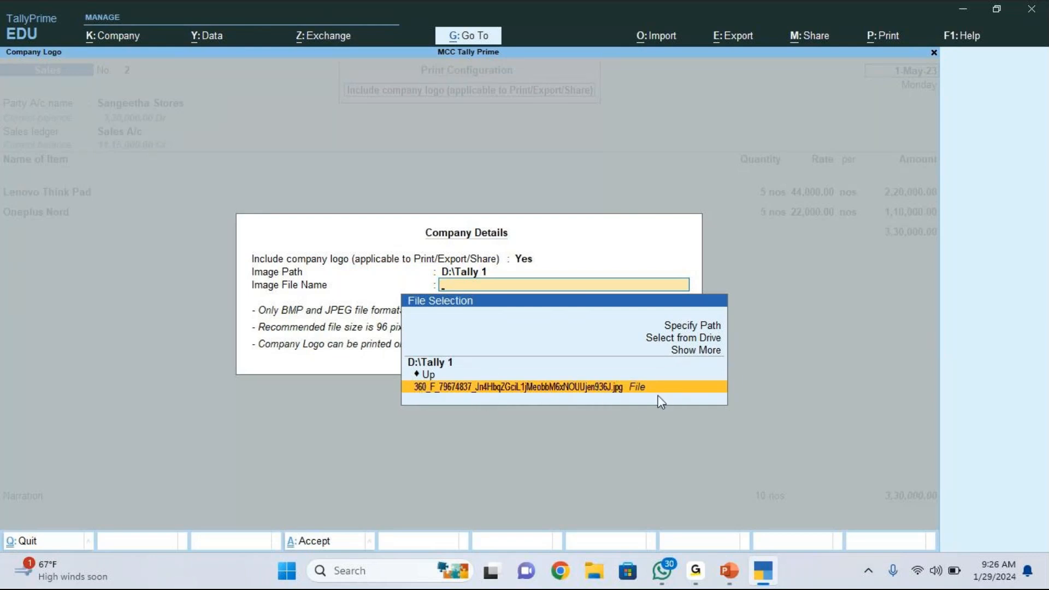
{"action": "left_click", "coordinate": [609, 394]}
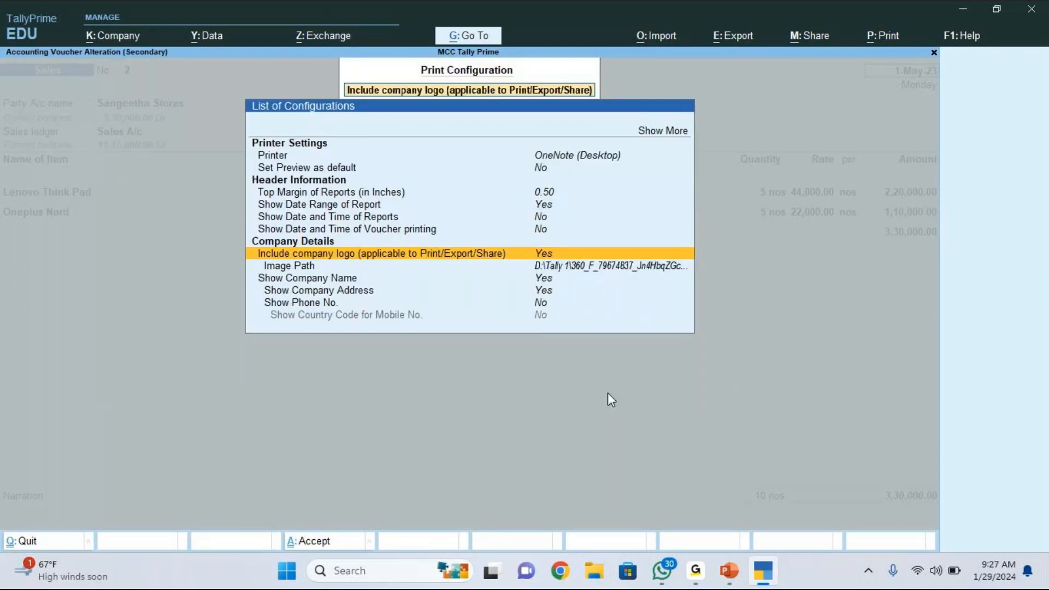
{"action": "key", "text": "Escape"}
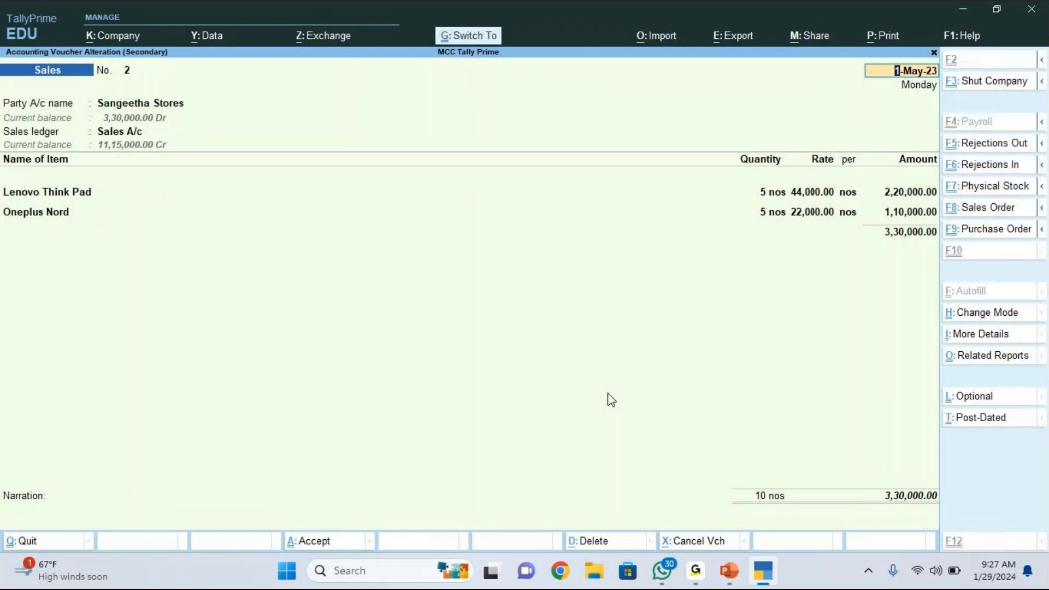
- Preview the Sangeetha Stores invoice print and zoom in to check the company logo
{"action": "key", "text": "ctrl+p"}
{"action": "key", "text": "Left"}
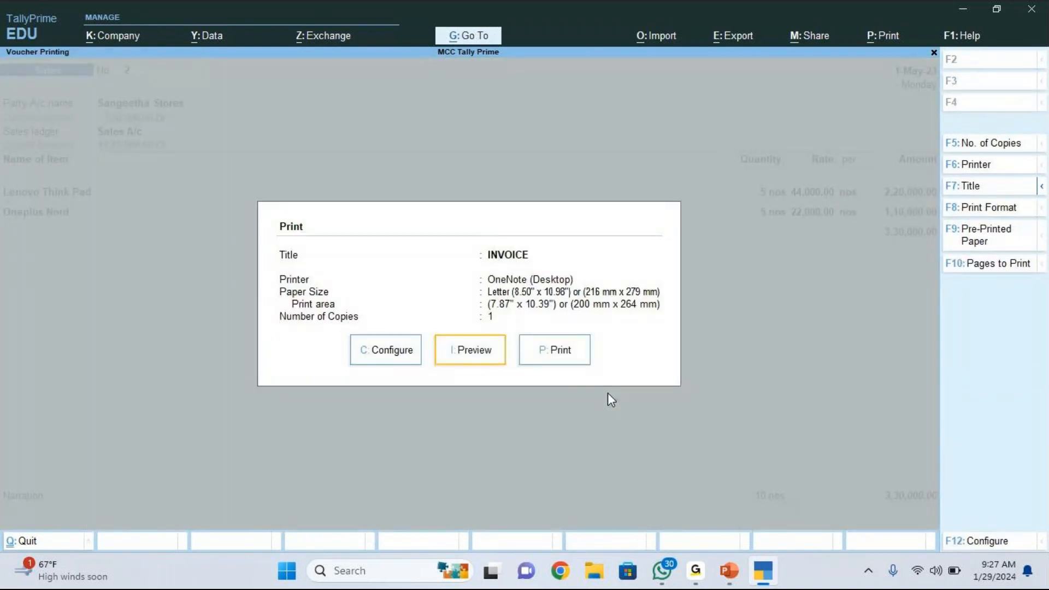
{"action": "key", "text": "Return"}
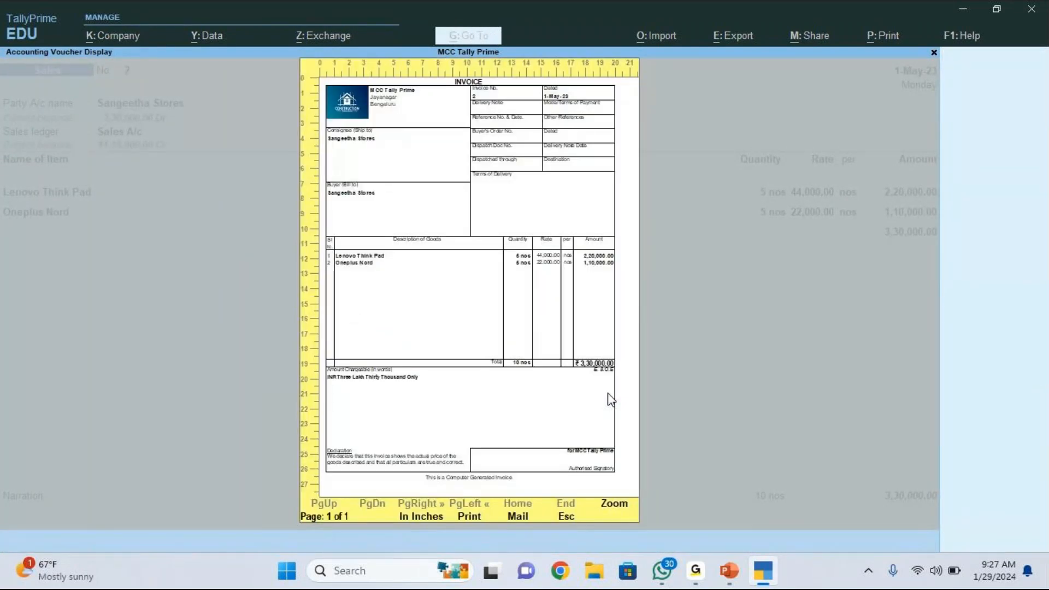
{"action": "key", "text": "alt+z"}
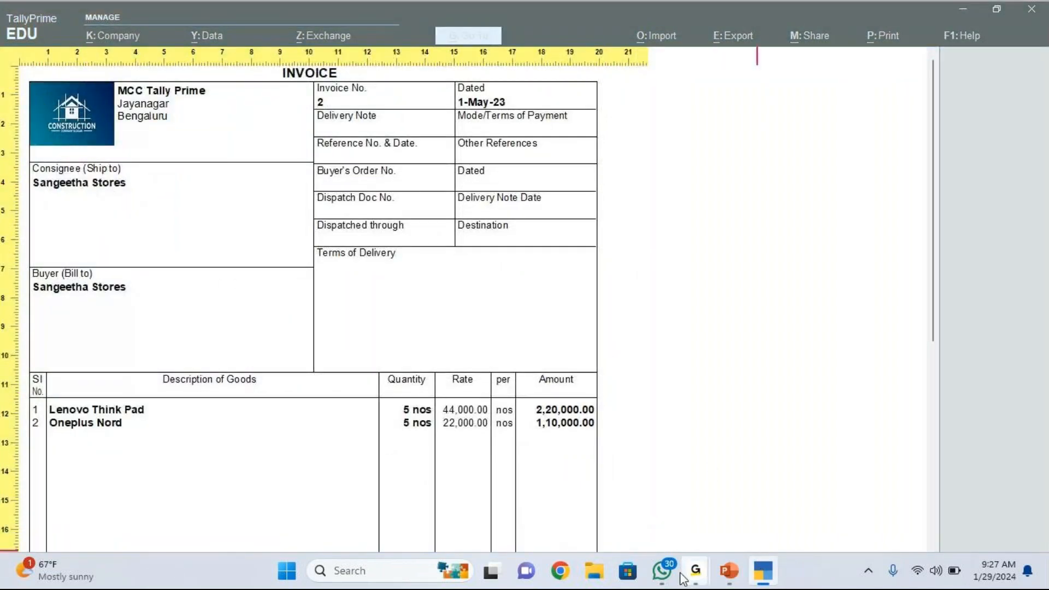
- Switch to Chrome, show today's downloaded logo in its folder from the downloads list, view the image and close it
{"action": "mouse_move", "coordinate": [681, 578]}
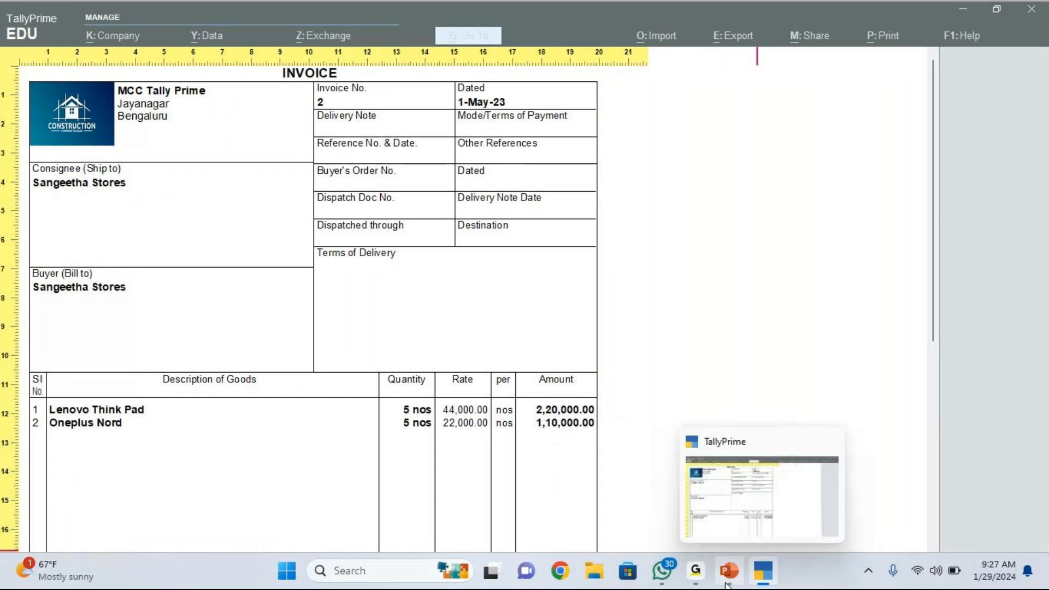
{"action": "mouse_move", "coordinate": [735, 572]}
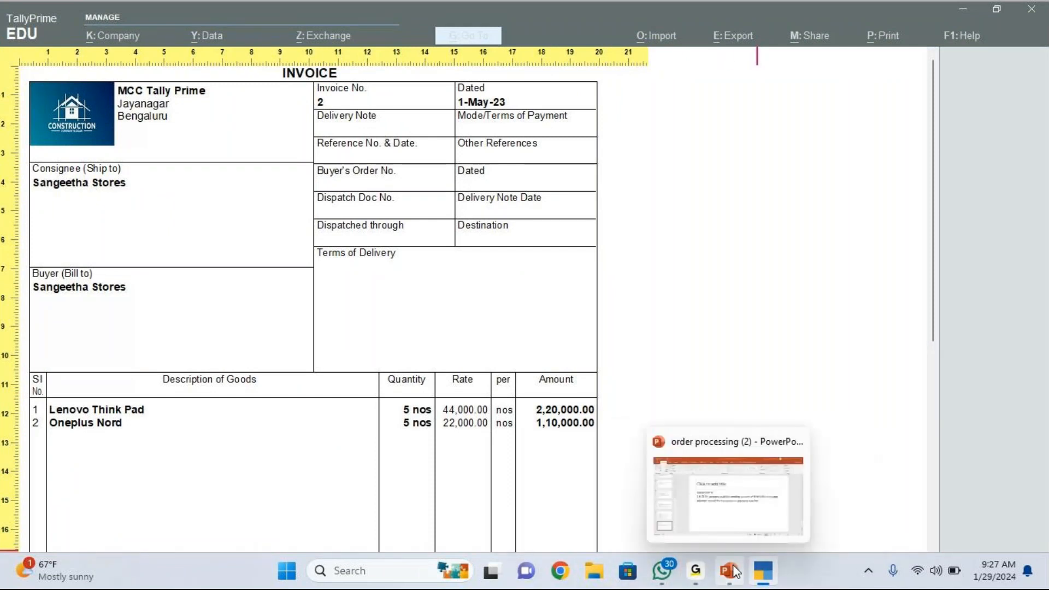
{"action": "left_click", "coordinate": [566, 571]}
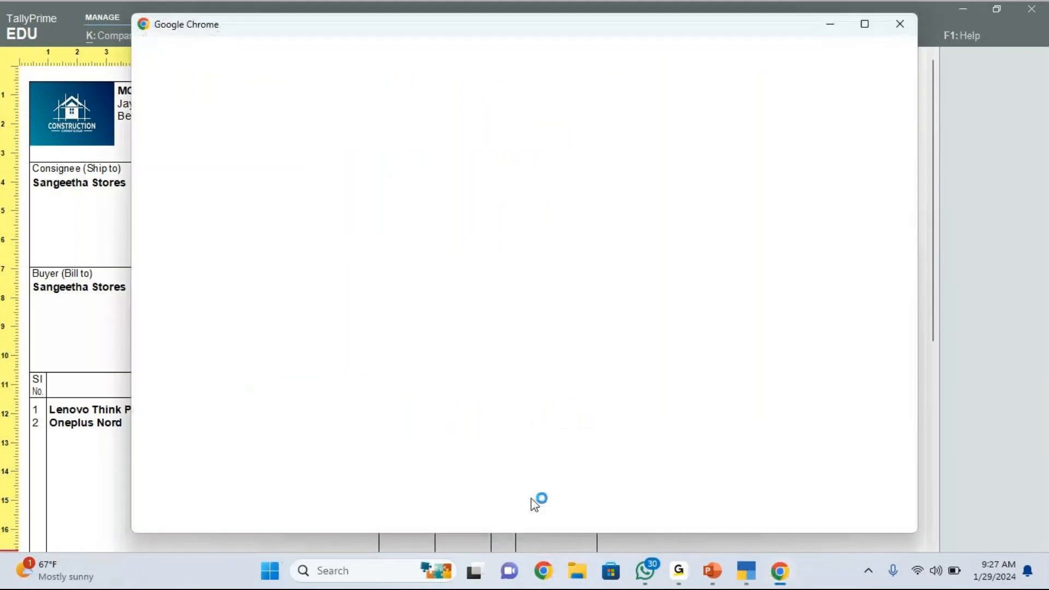
{"action": "left_click", "coordinate": [389, 352]}
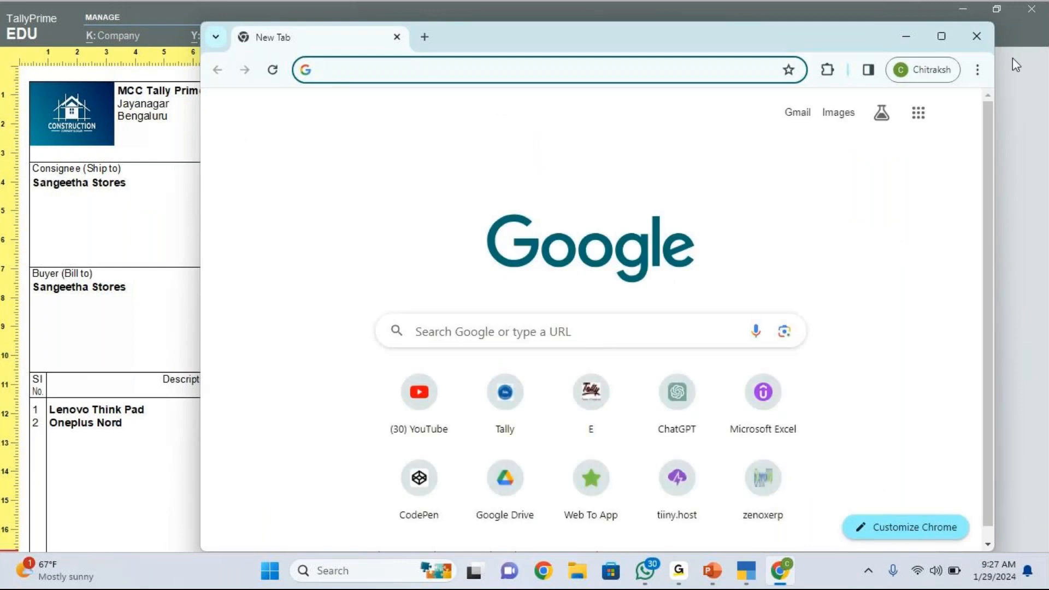
{"action": "left_click", "coordinate": [978, 71]}
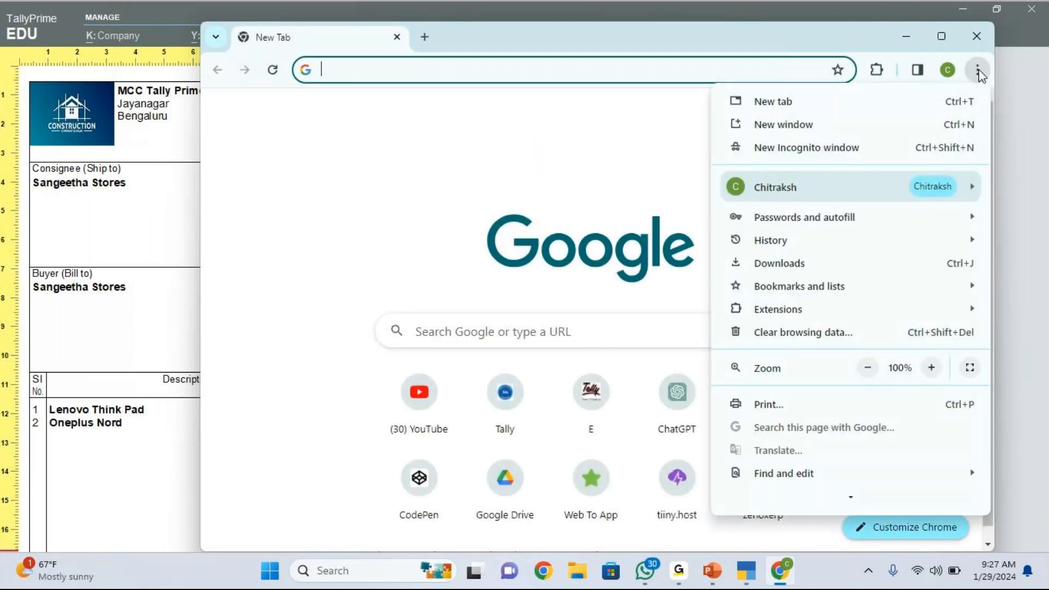
{"action": "scroll", "coordinate": [849, 345], "scroll_direction": "down", "scroll_amount": 2}
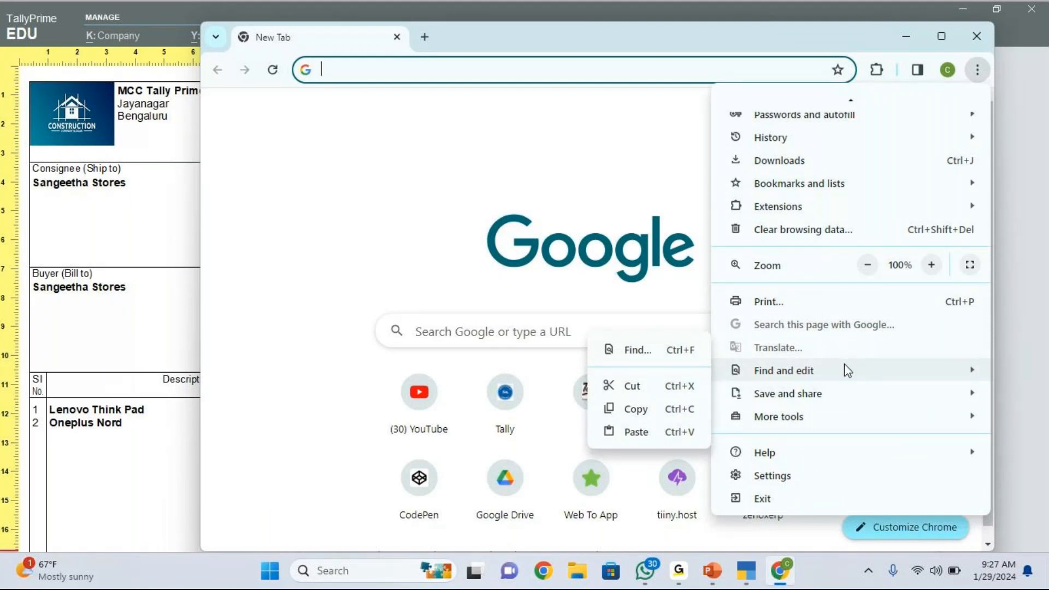
{"action": "scroll", "coordinate": [844, 227], "scroll_direction": "up", "scroll_amount": 2}
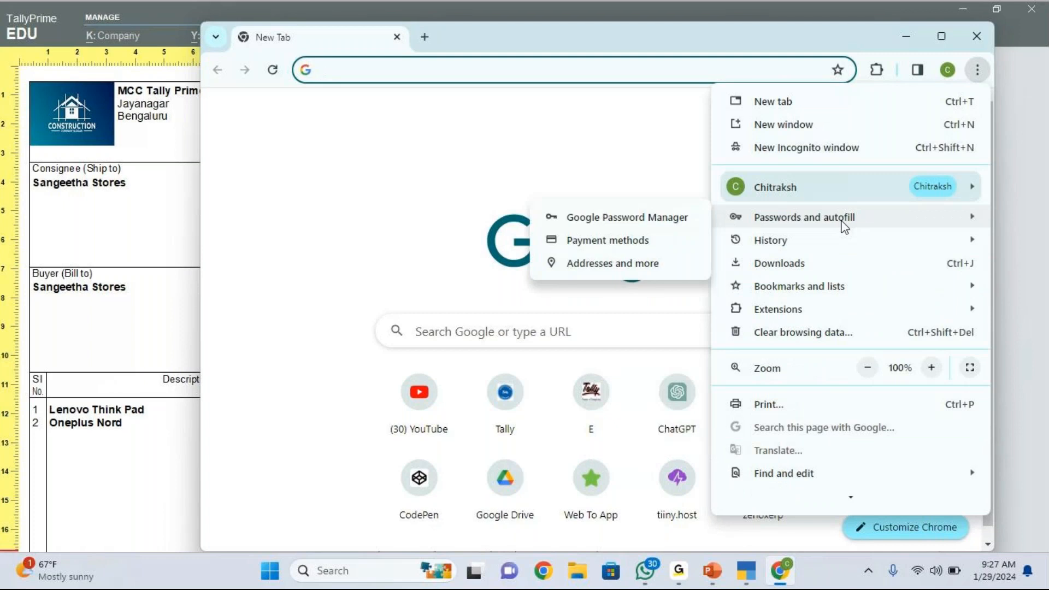
{"action": "left_click", "coordinate": [856, 268]}
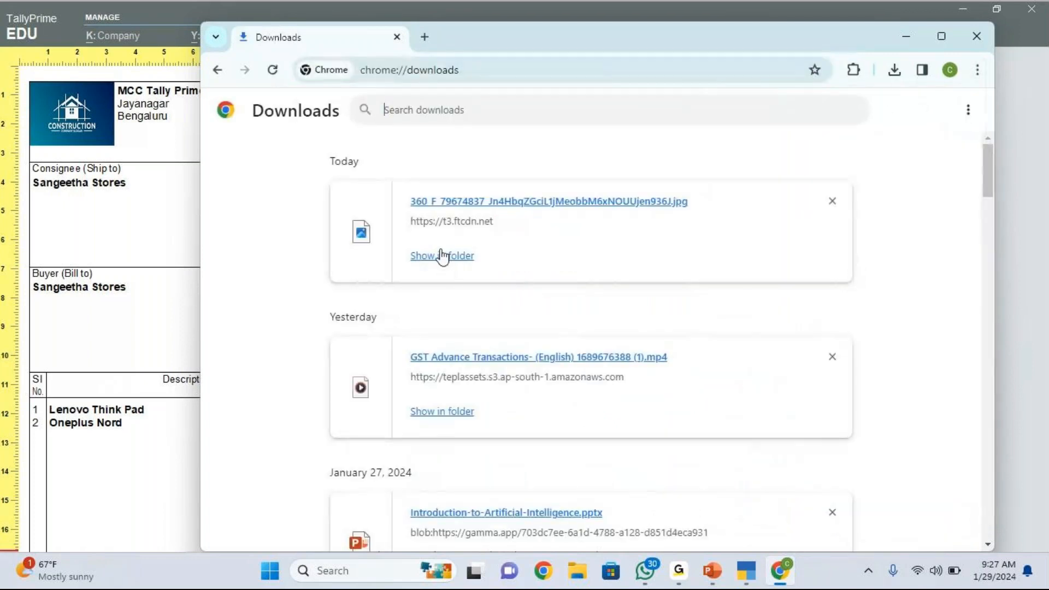
{"action": "left_click", "coordinate": [442, 256]}
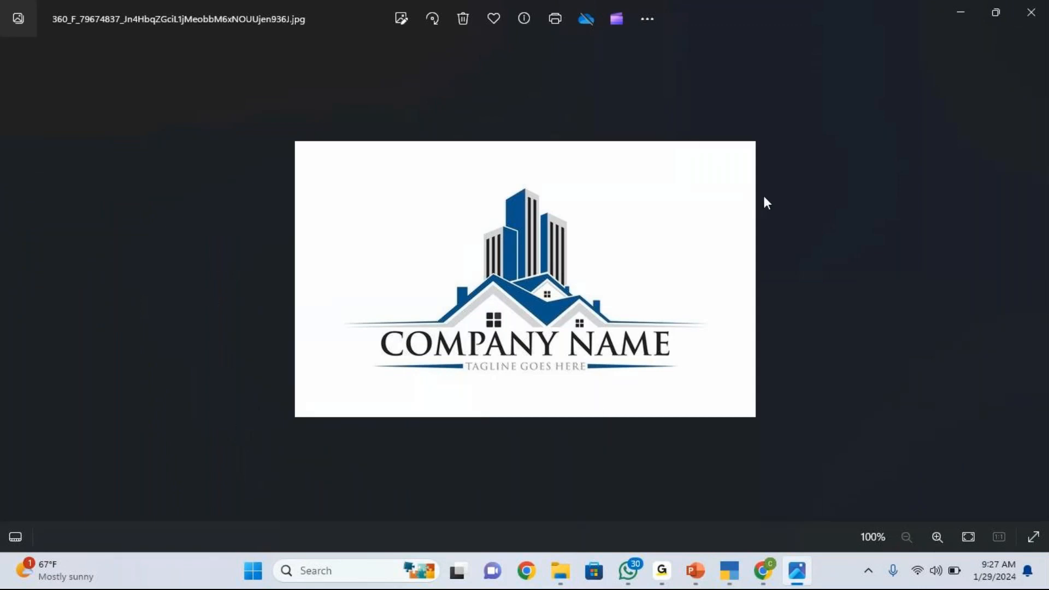
{"action": "left_click", "coordinate": [1031, 13]}
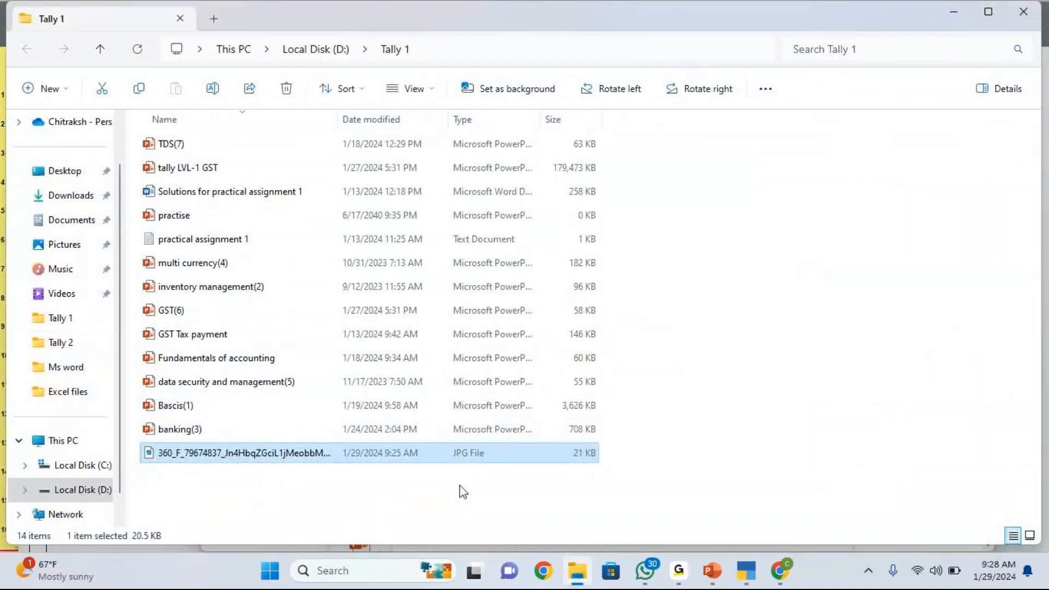
- Switch back to TallyPrime and close the invoice preview and print dialog to return to the sales voucher
{"action": "left_click", "coordinate": [753, 573]}
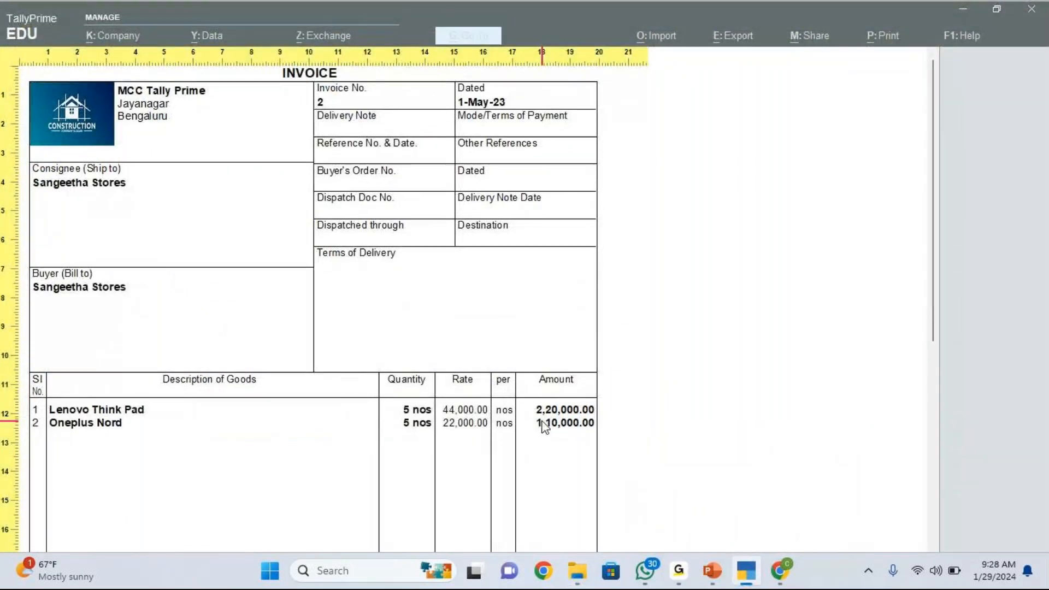
{"action": "key", "text": "Escape"}
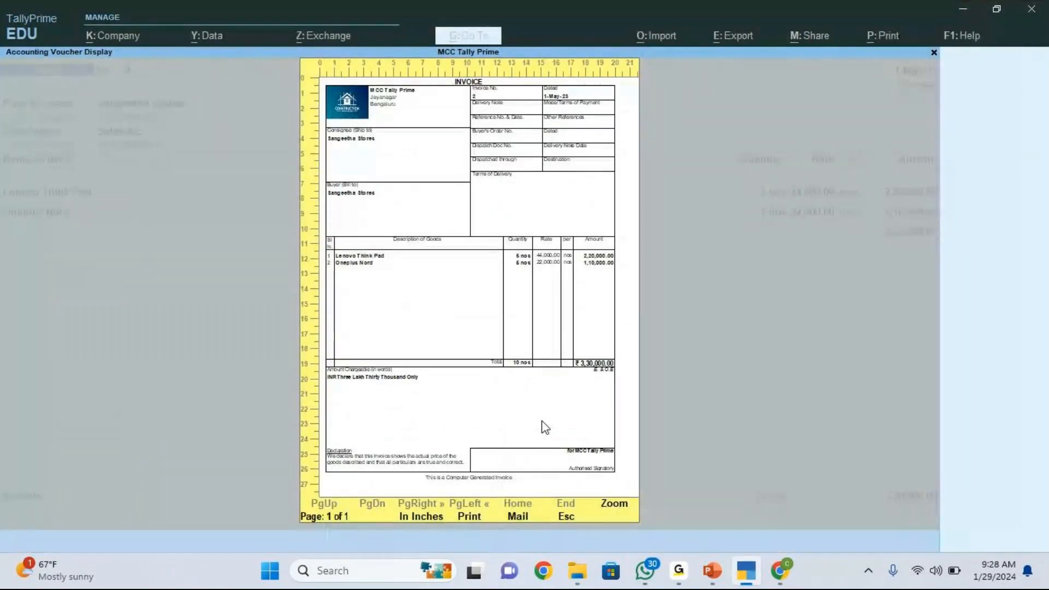
{"action": "key", "text": "Escape"}
{"action": "key", "text": "Escape"}
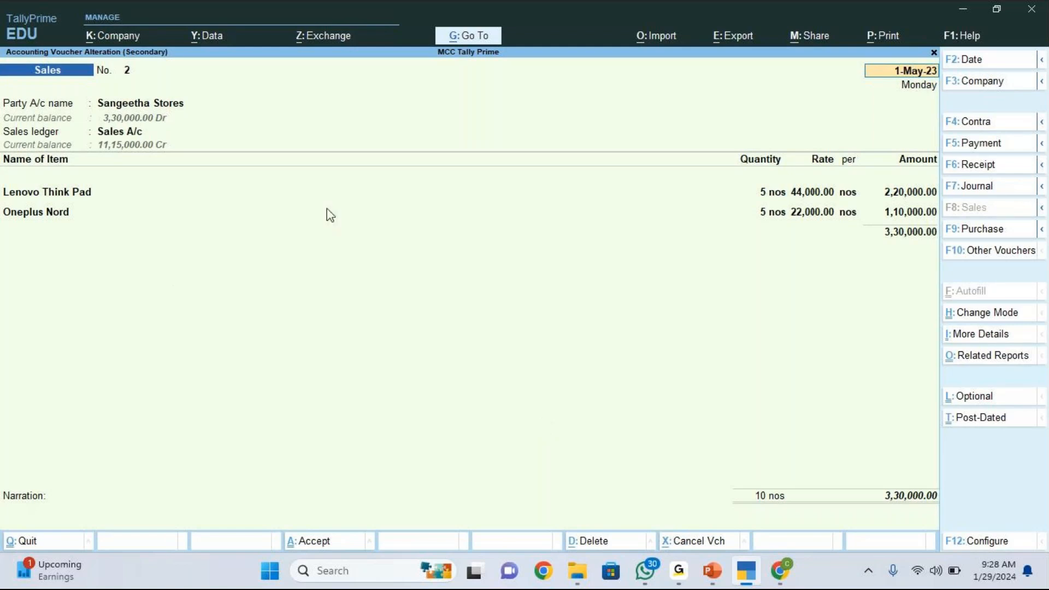
- Reopen the Include company logo settings from the sales voucher's print configuration
{"action": "left_click", "coordinate": [951, 117]}
{"action": "left_click", "coordinate": [918, 81]}
{"action": "left_click", "coordinate": [886, 40]}
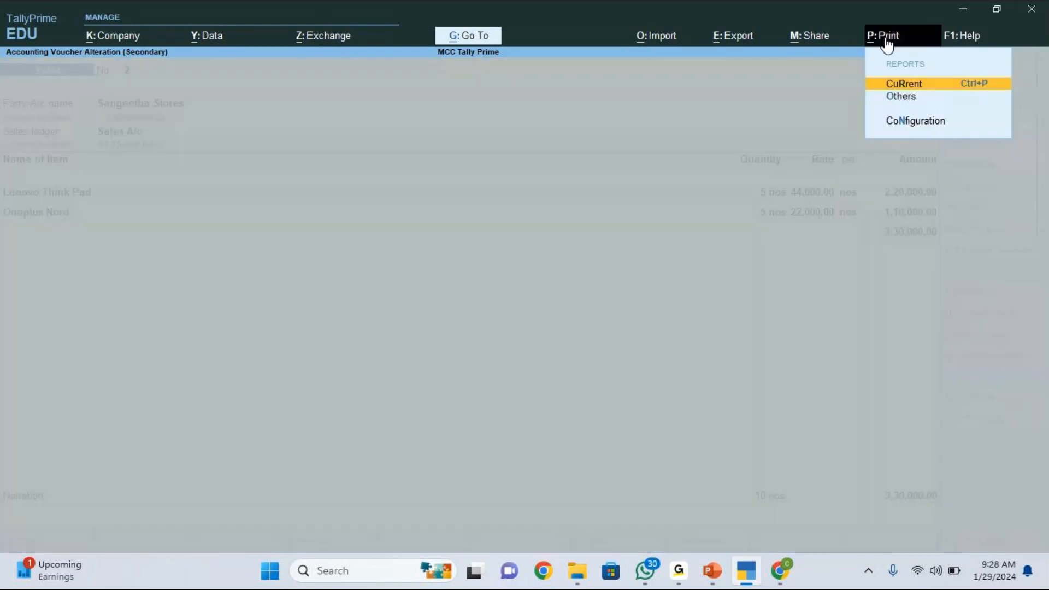
{"action": "key", "text": "Down"}
{"action": "key", "text": "Down"}
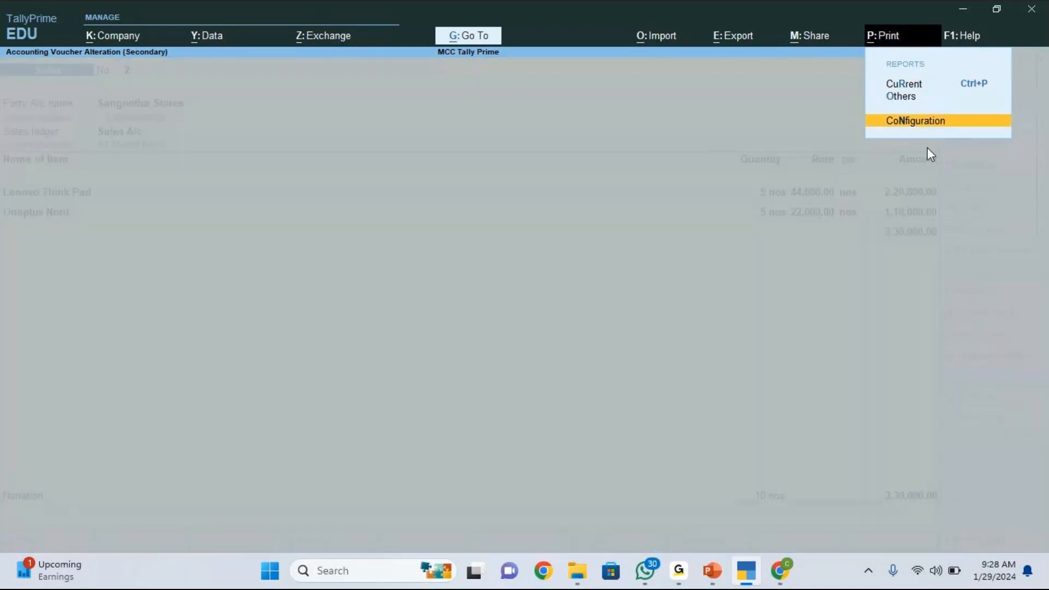
{"action": "key", "text": "Return"}
{"action": "key", "text": "Down"}
{"action": "key", "text": "Down"}
{"action": "key", "text": "Down"}
{"action": "key", "text": "Down"}
{"action": "key", "text": "Down"}
{"action": "key", "text": "Down"}
{"action": "key", "text": "Down"}
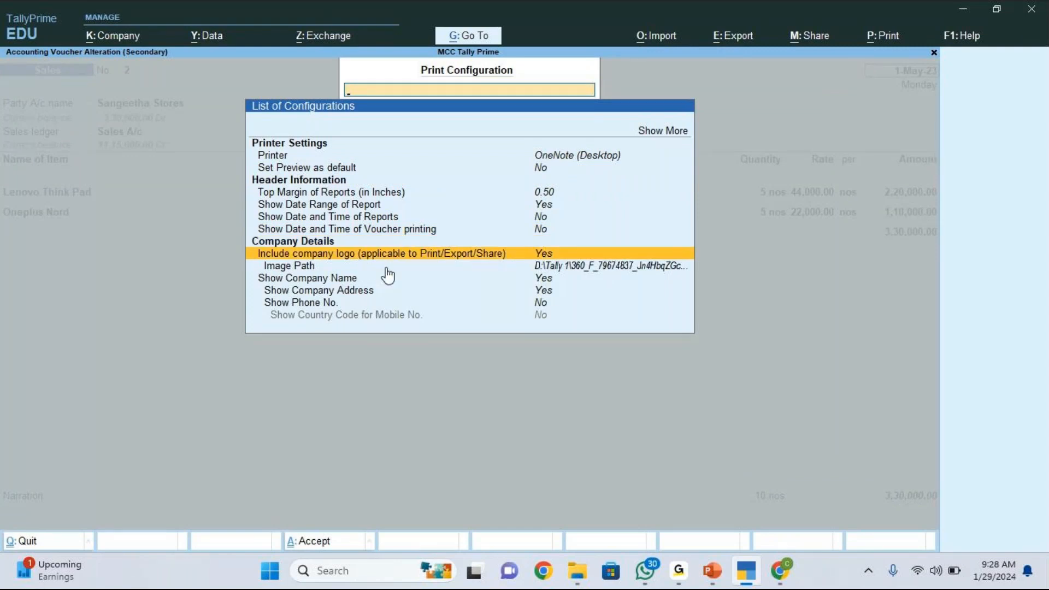
{"action": "key", "text": "Return"}
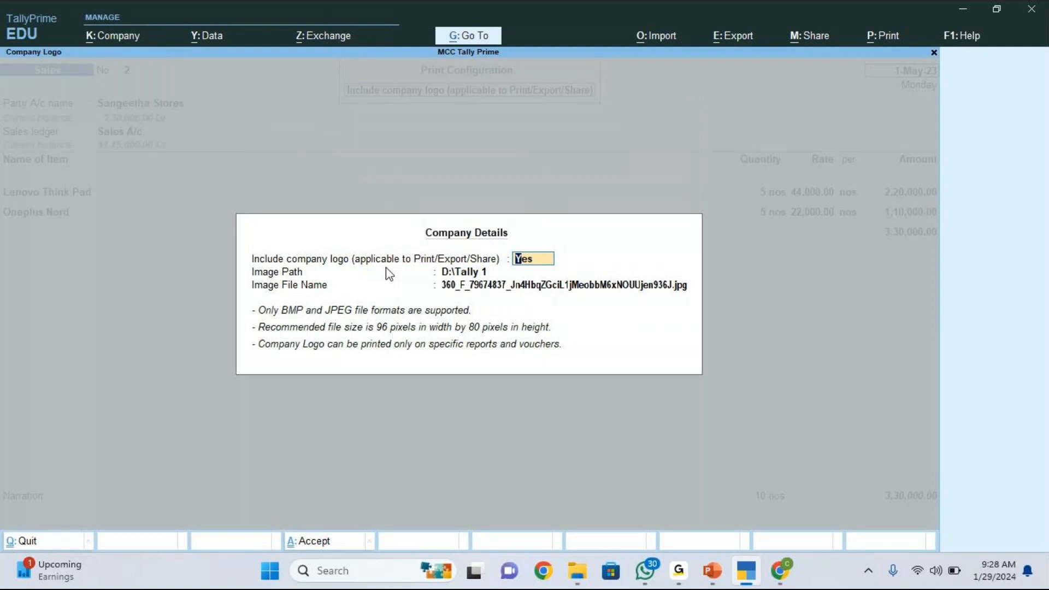
- Keep the company logo included and move the image file selection up from D:\Tally 1 to the list of drives
{"action": "type", "text": "yes"}
{"action": "key", "text": "Return"}
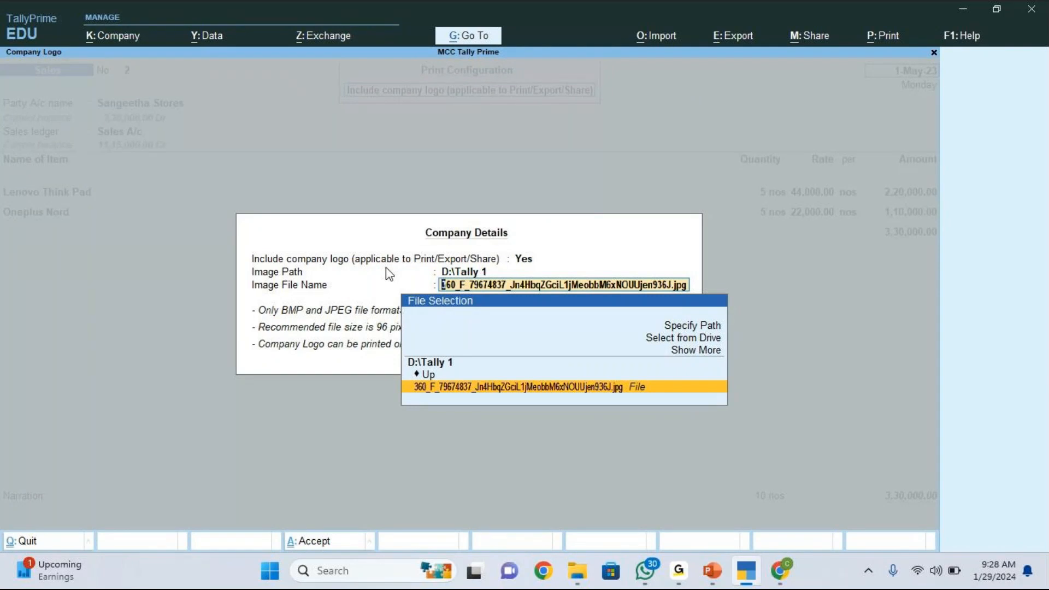
{"action": "key", "text": "BackSpace"}
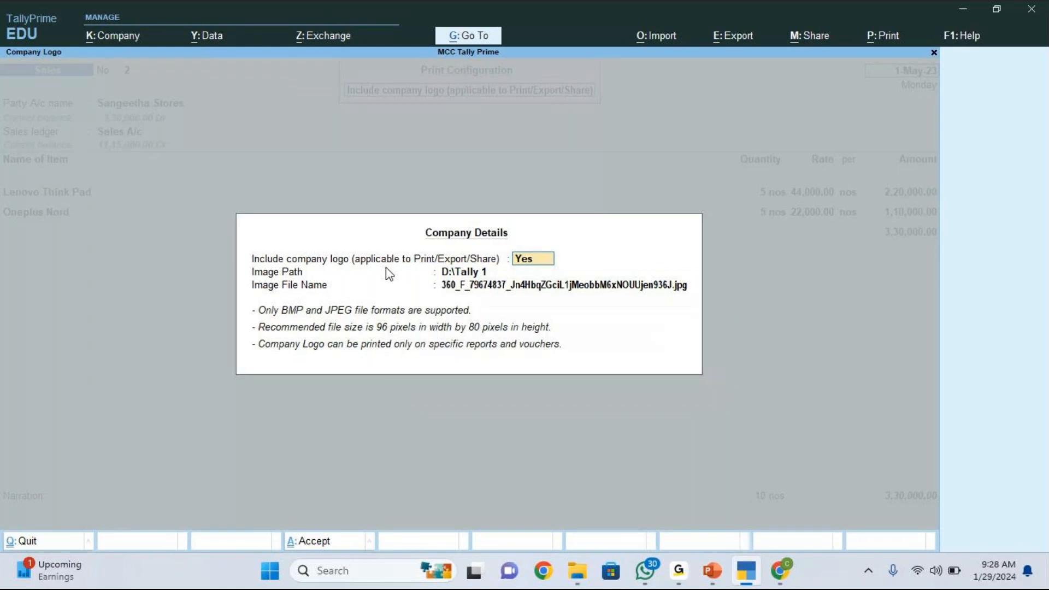
{"action": "key", "text": "Return"}
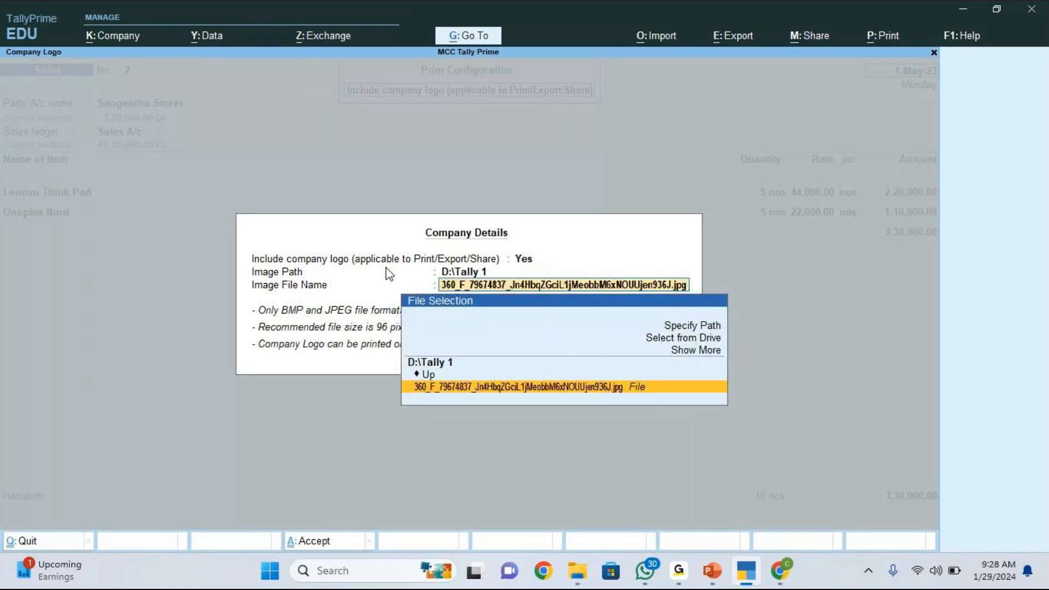
{"action": "key", "text": "Up"}
{"action": "key", "text": "Return"}
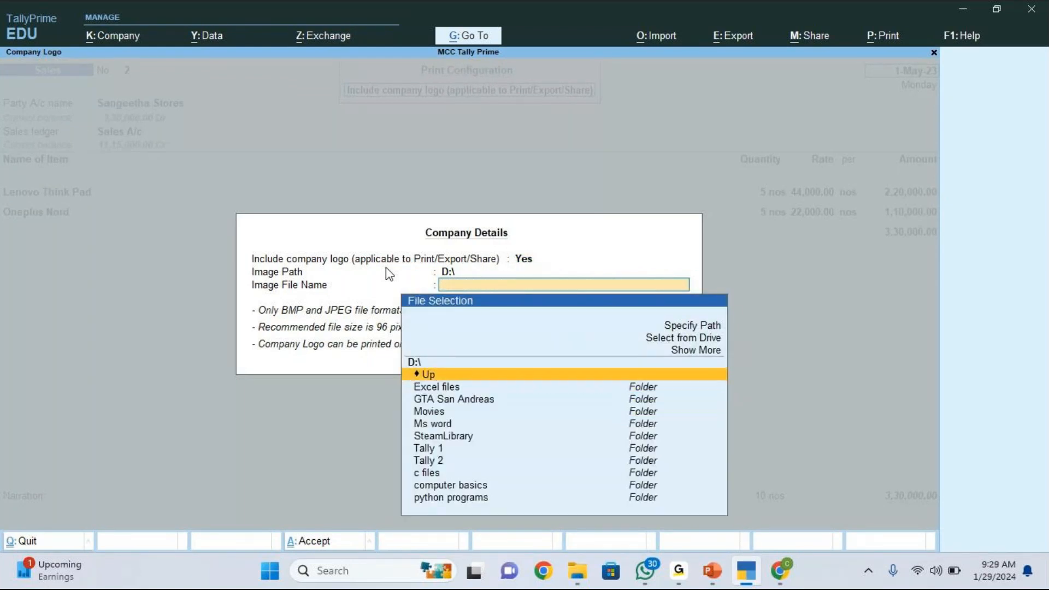
{"action": "key", "text": "Return"}
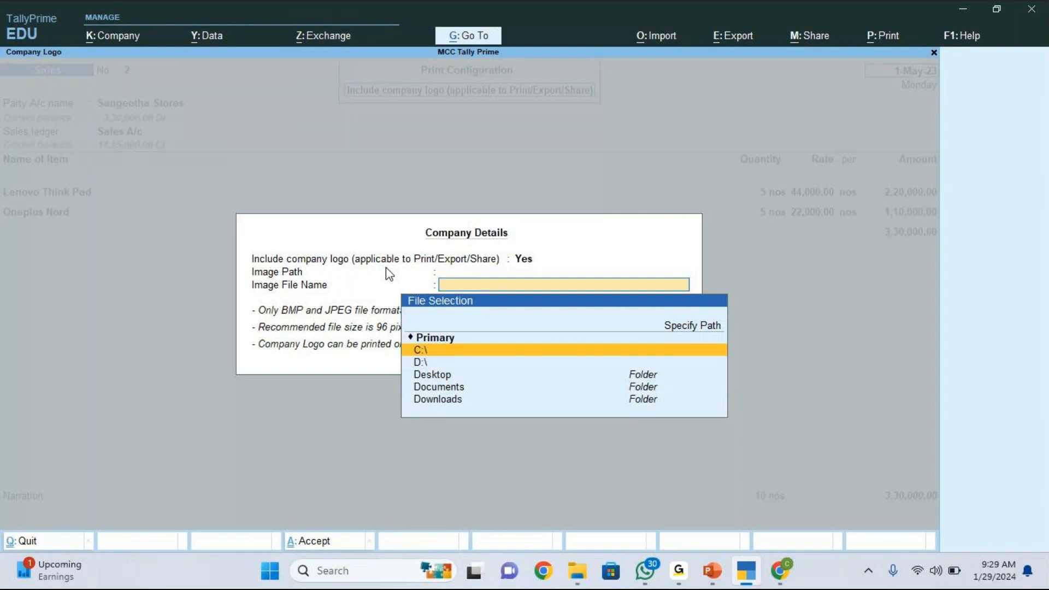
- Choose 360_F_79674837_Jn4HbqZGciL1jMeobbM6xNOUUjen936J.jpg from D:\Tally 1 as the company logo and close the print configuration
{"action": "key", "text": "Down"}
{"action": "key", "text": "Return"}
{"action": "key", "text": "Down"}
{"action": "key", "text": "Down"}
{"action": "key", "text": "Down"}
{"action": "key", "text": "Down"}
{"action": "key", "text": "Down"}
{"action": "key", "text": "Return"}
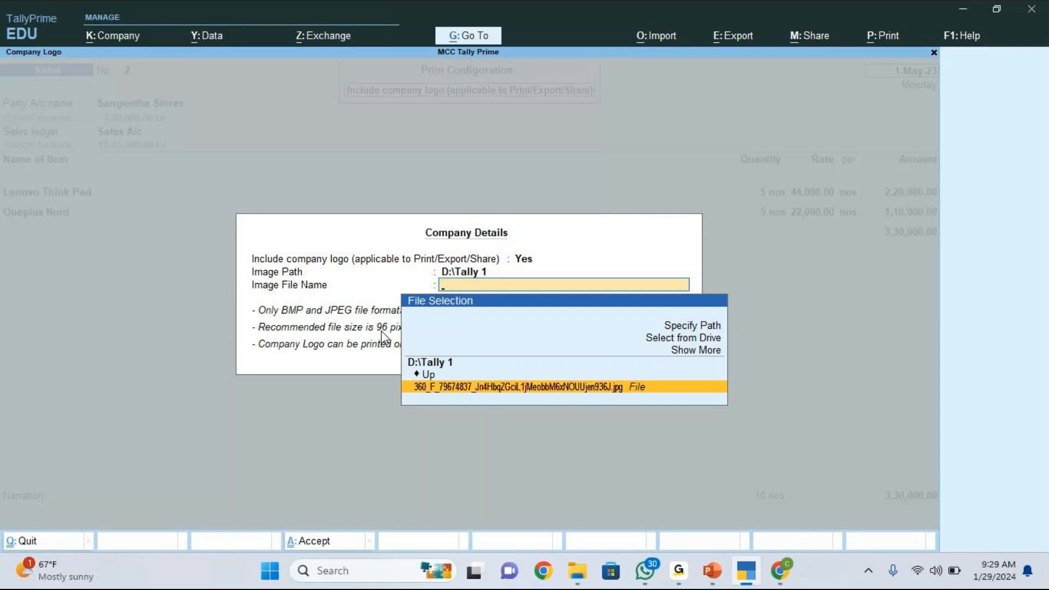
{"action": "key", "text": "Return"}
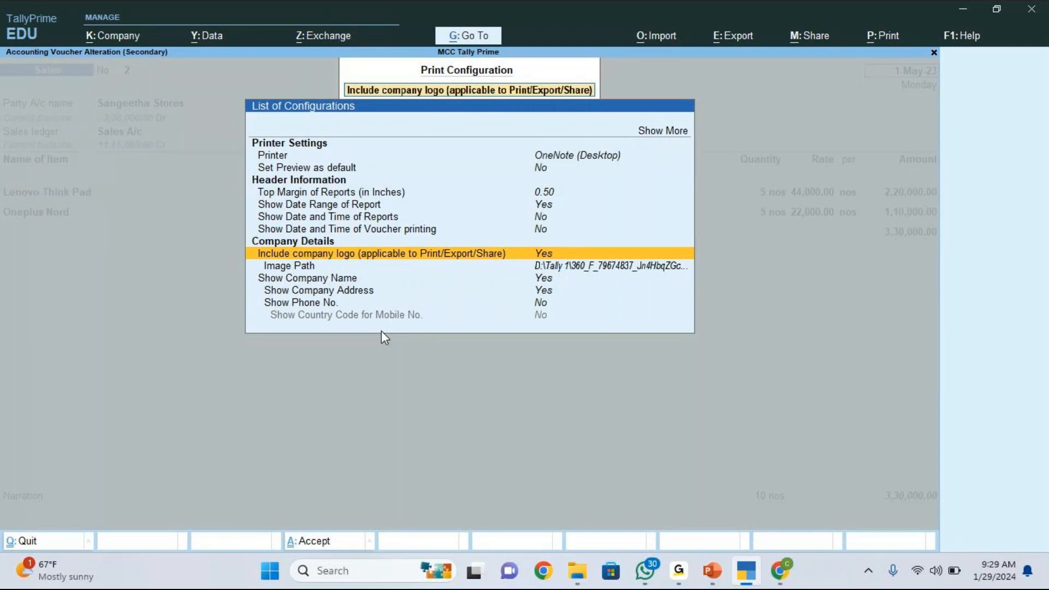
{"action": "key", "text": "Escape"}
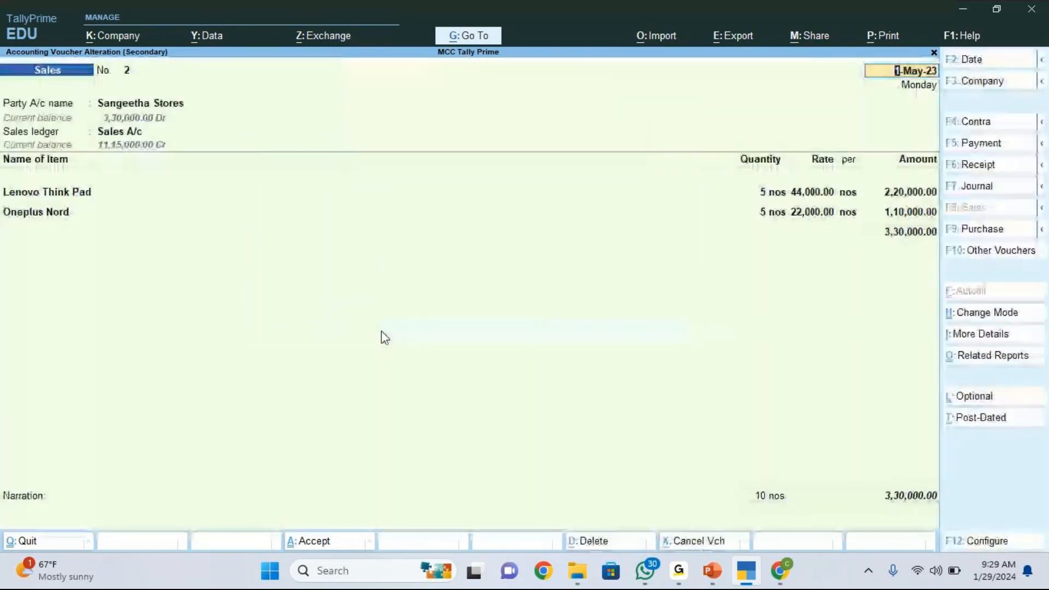
- Quit the Sangeetha Stores sales voucher to the Day Book and reopen it
{"action": "key", "text": "Escape"}
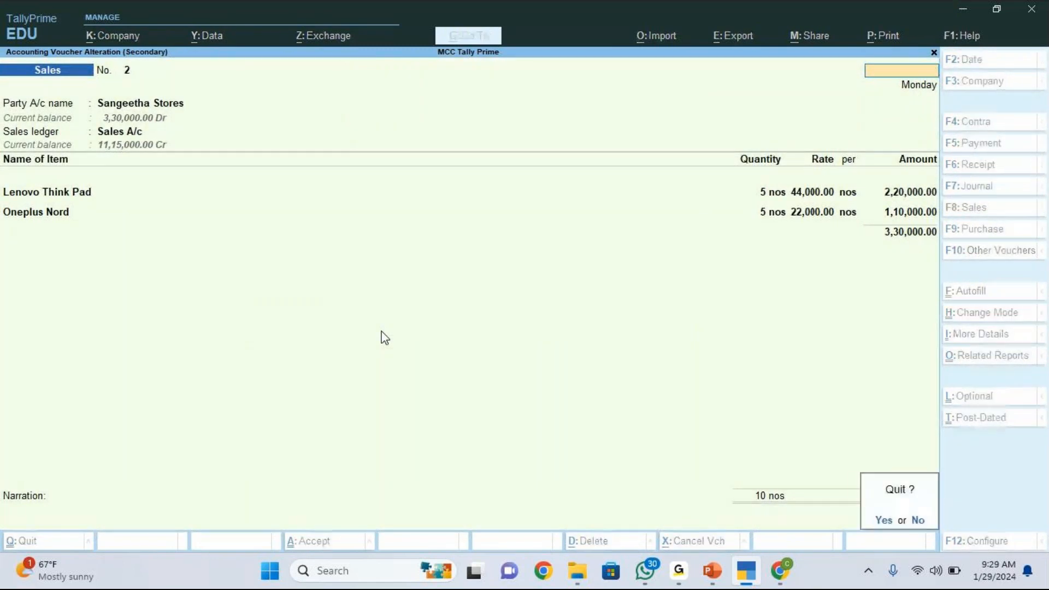
{"action": "key", "text": "y"}
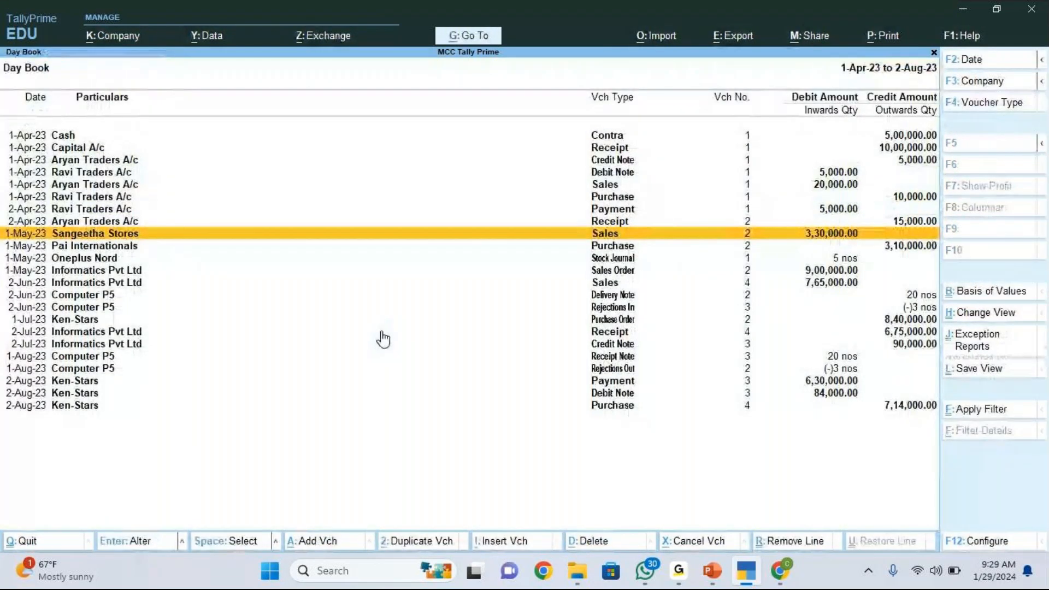
{"action": "key", "text": "Return"}
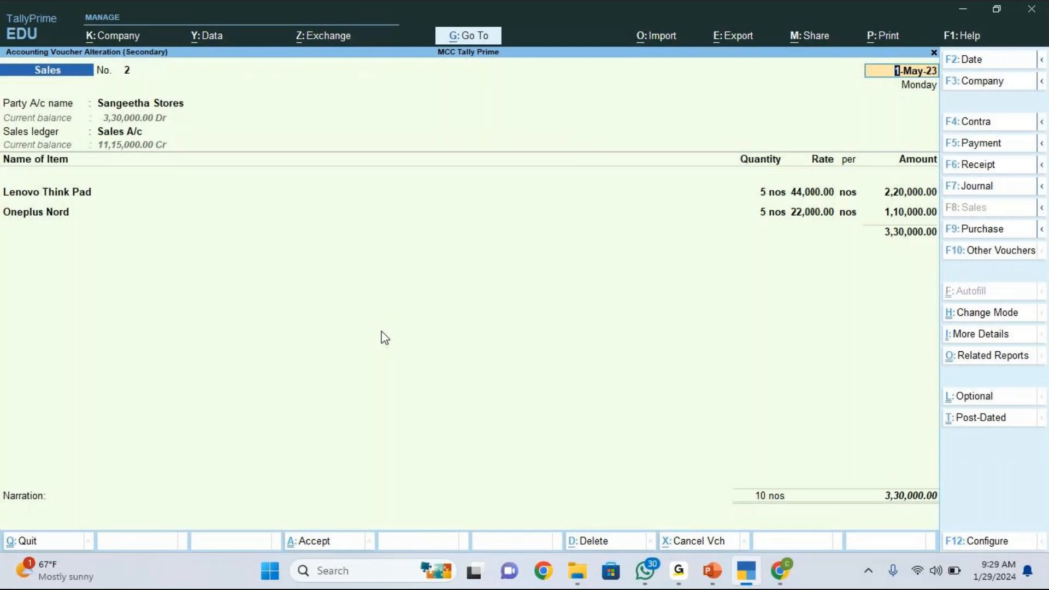
- Preview the voucher's invoice print and zoom in to examine the company logo beside the company's name and address
{"action": "key", "text": "ctrl+p"}
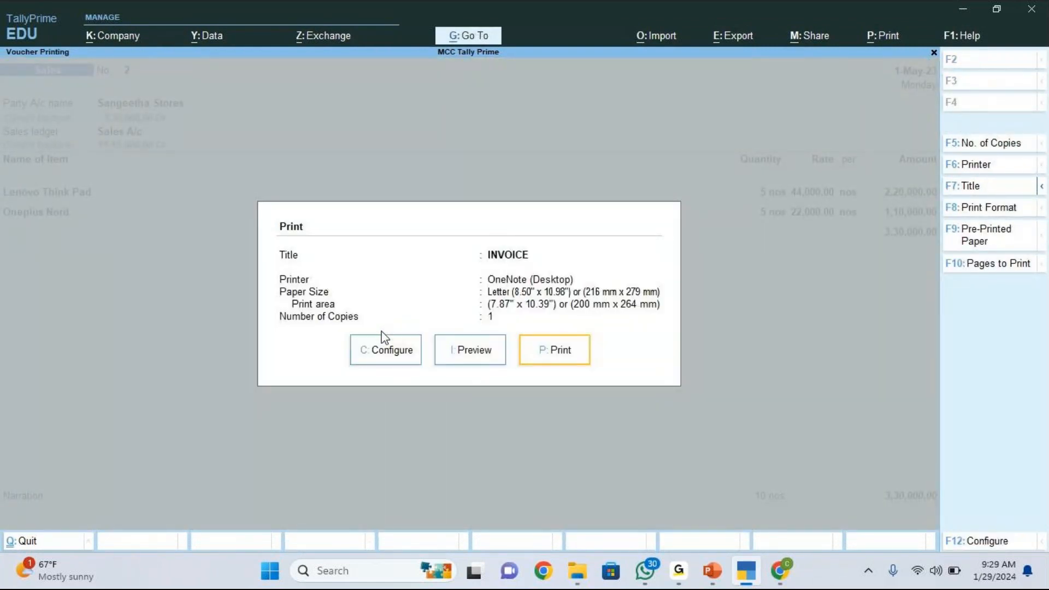
{"action": "key", "text": "i"}
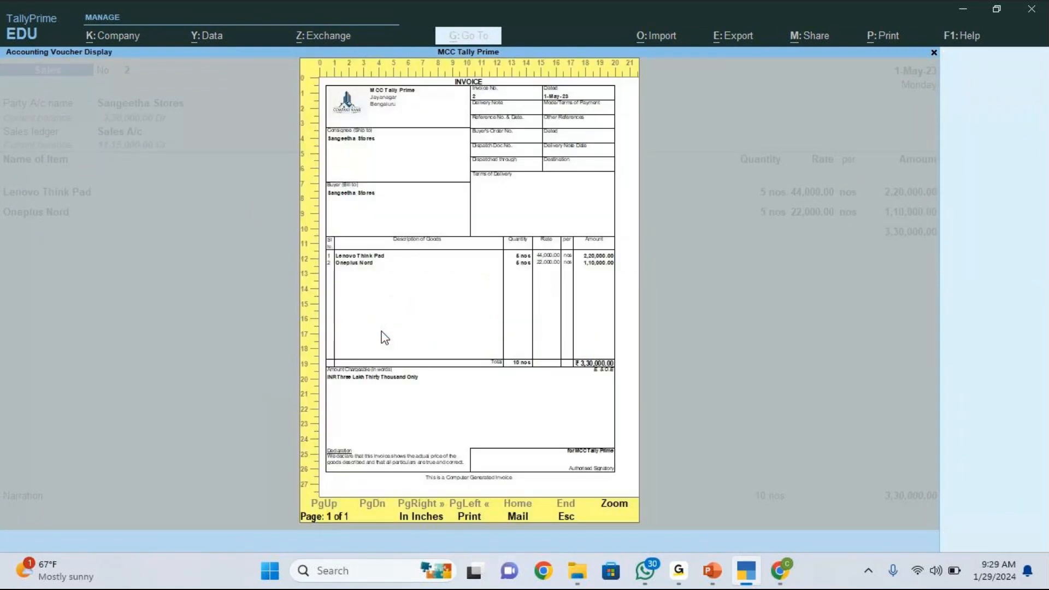
{"action": "key", "text": "alt+z"}
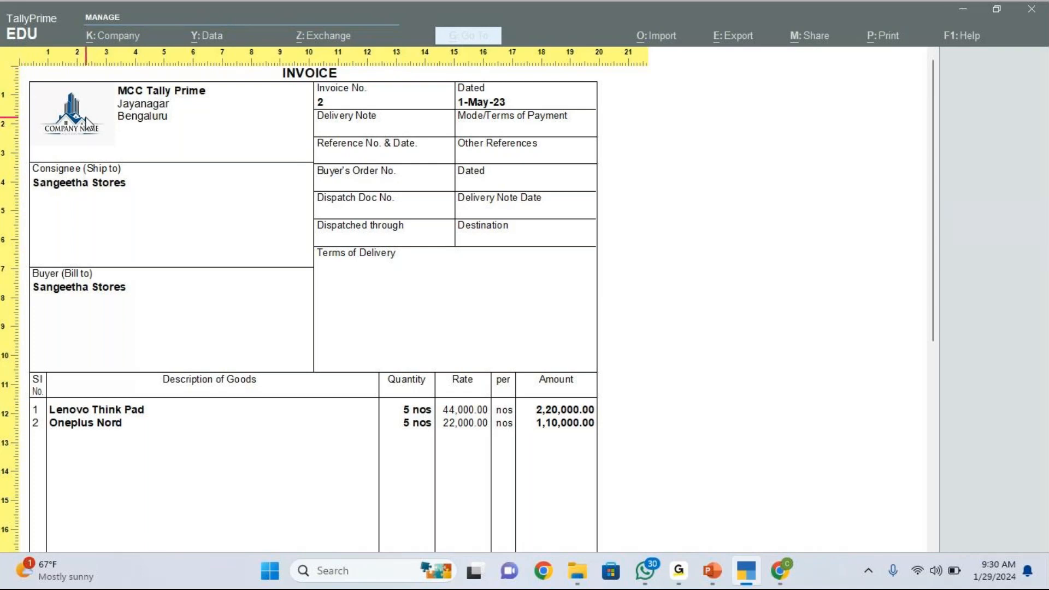
{"action": "left_click", "coordinate": [115, 138]}
- Close the invoice preview and print dialog, then quit the voucher and the Day Book to return to the Gateway of Tally
{"action": "key", "text": "Escape"}
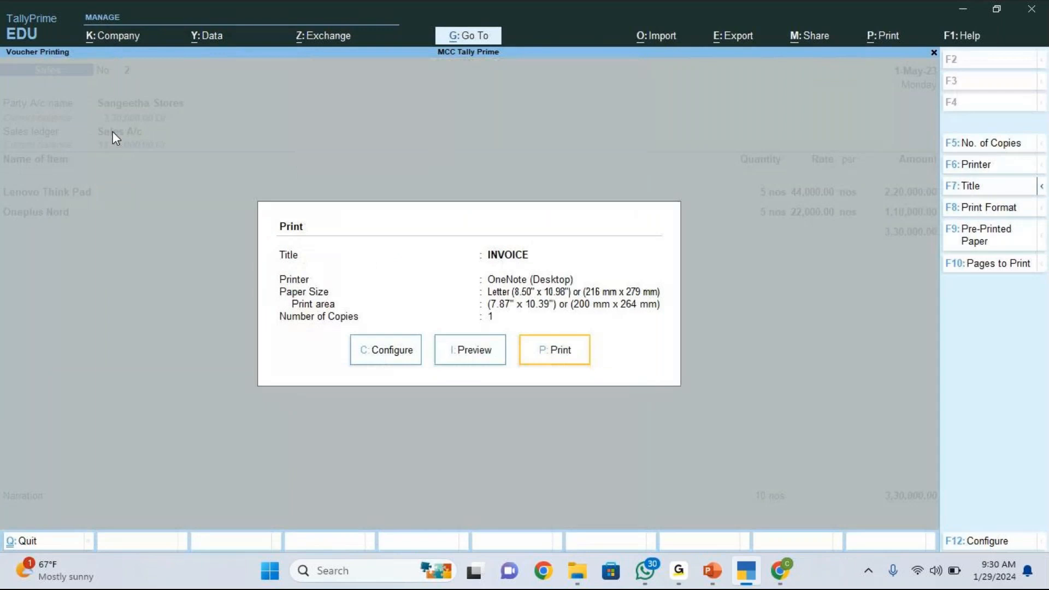
{"action": "key", "text": "Escape"}
{"action": "key", "text": "Escape"}
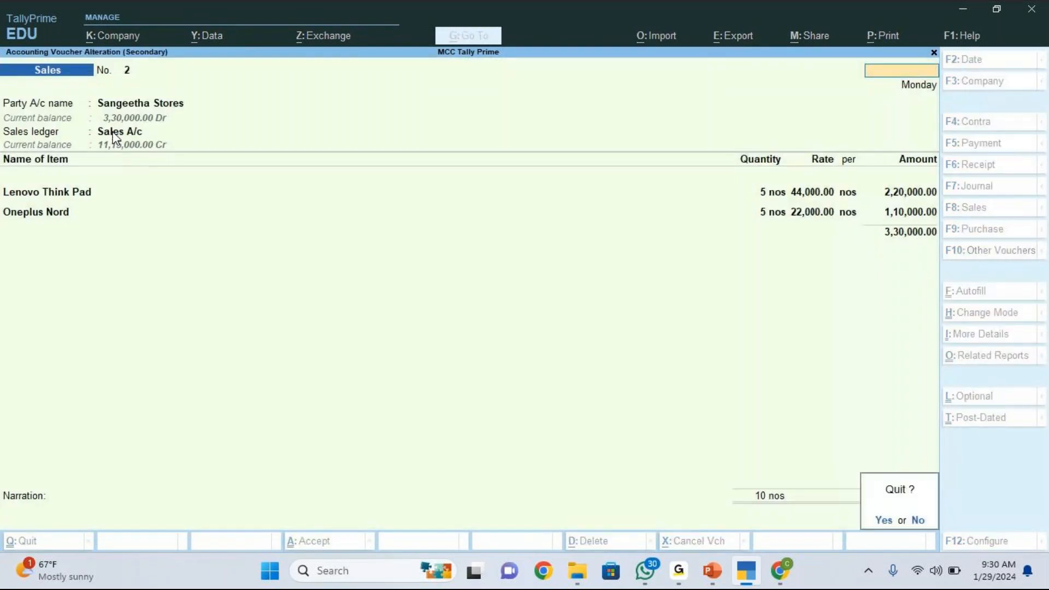
{"action": "key", "text": "y"}
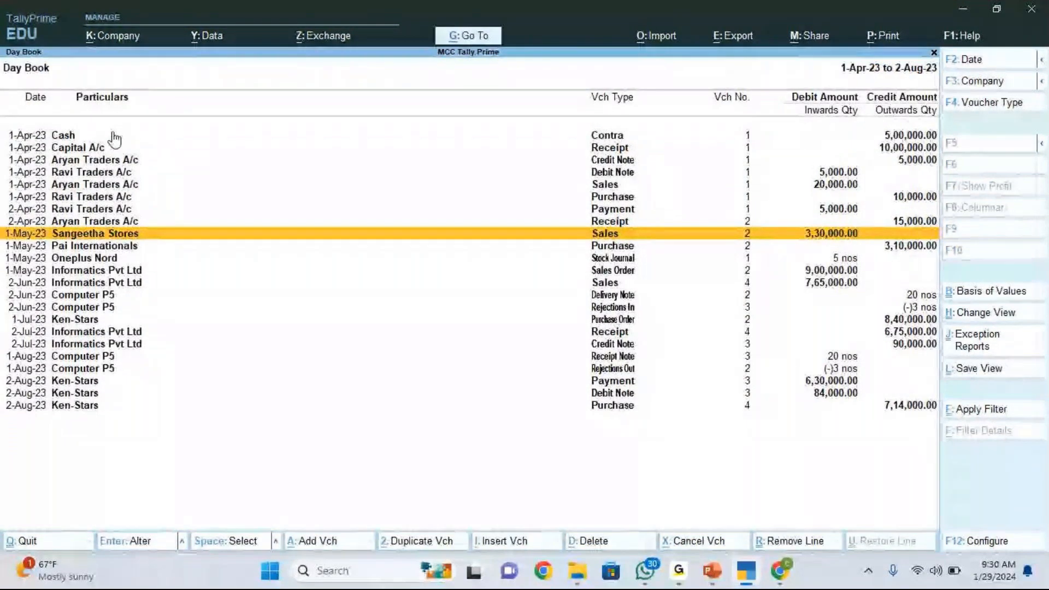
{"action": "key", "text": "Escape"}
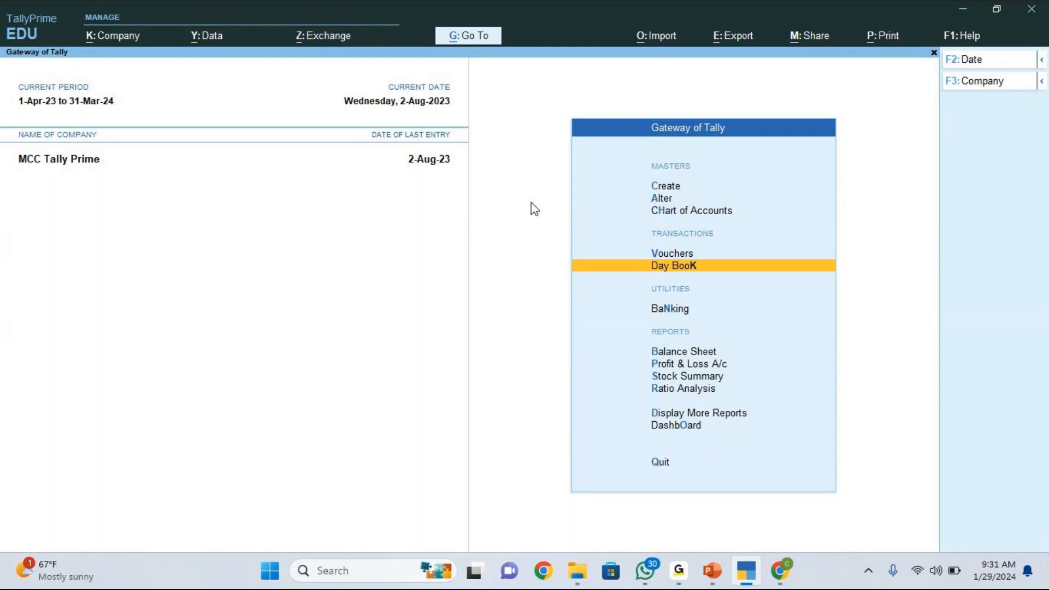
- Open the Go To search from the Gateway of Tally
{"action": "left_click", "coordinate": [470, 38]}
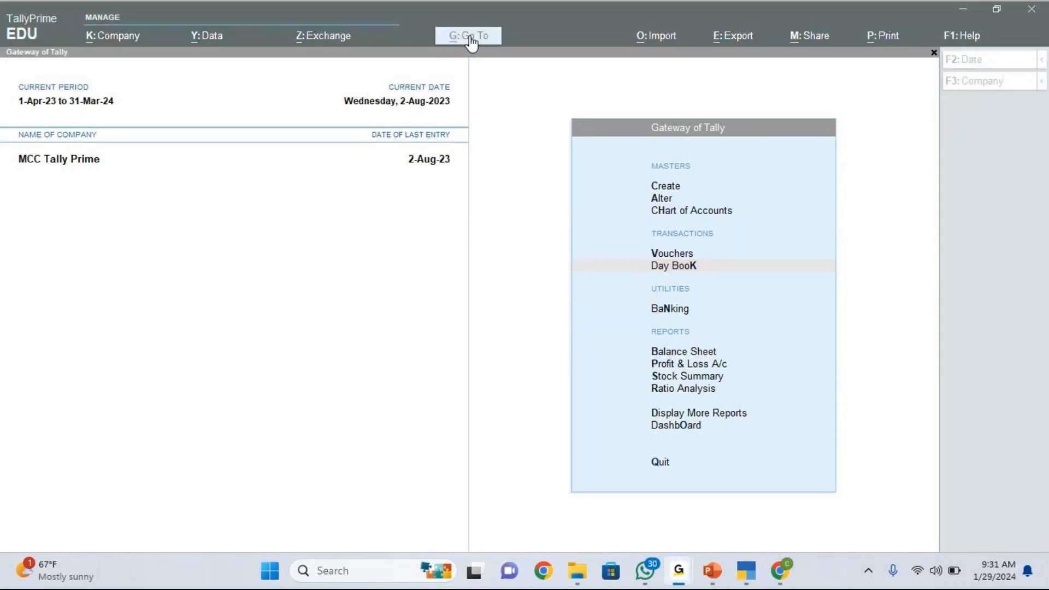